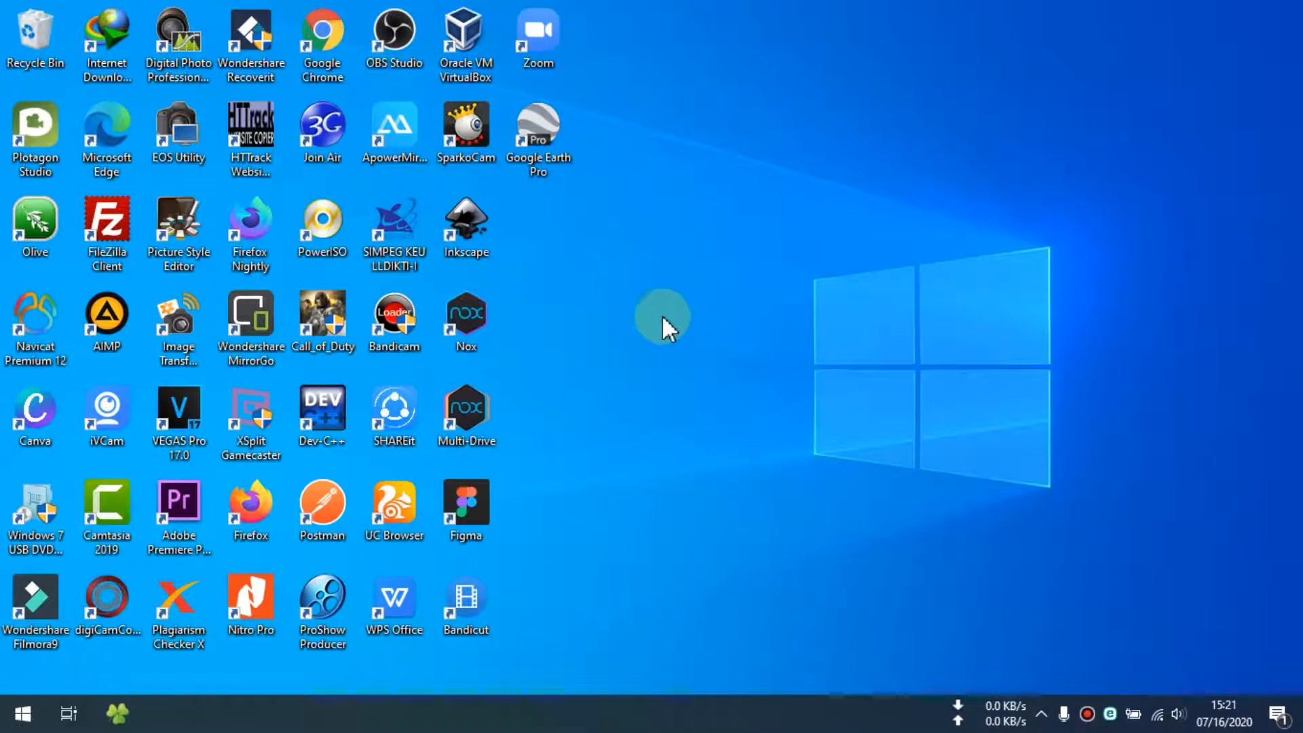
# Launch Google Chrome, search the web for "mandeley", and open the Mendeley website from the results
pyautogui.doubleClick(323, 39)
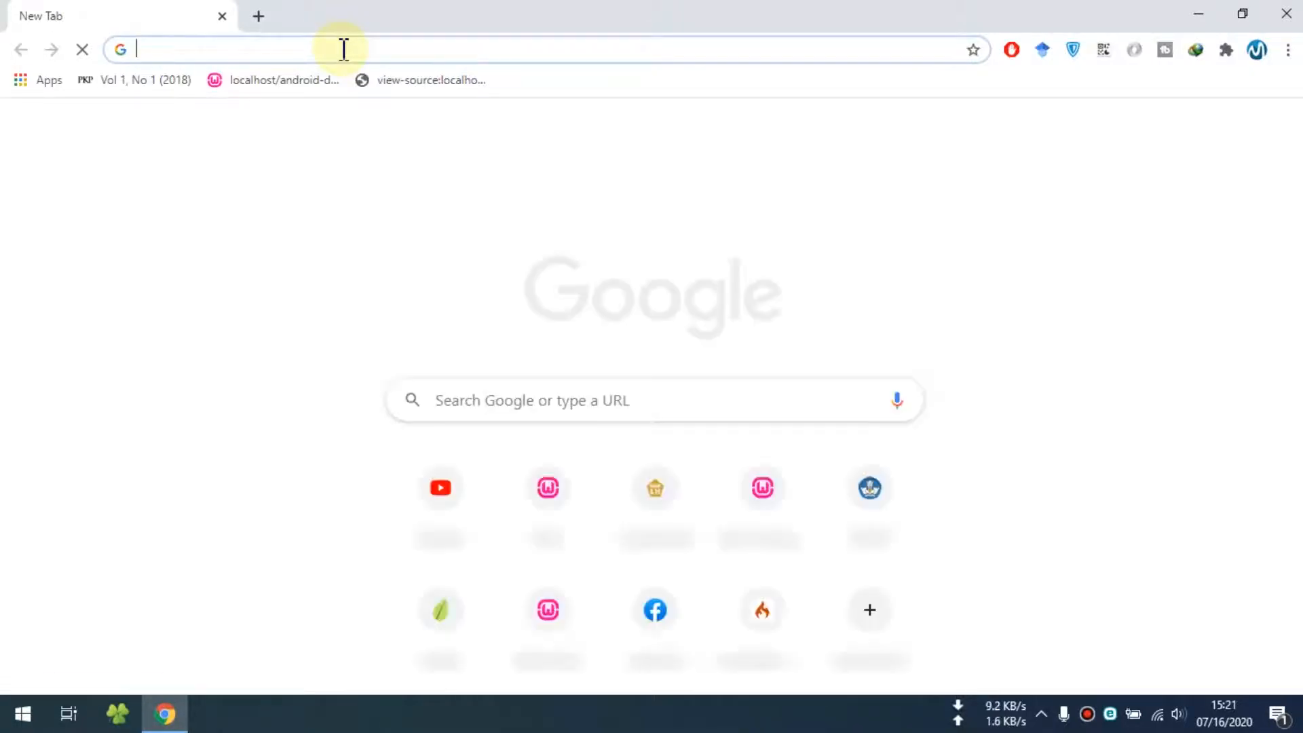
pyautogui.write('mandeley')
pyautogui.press('Return')
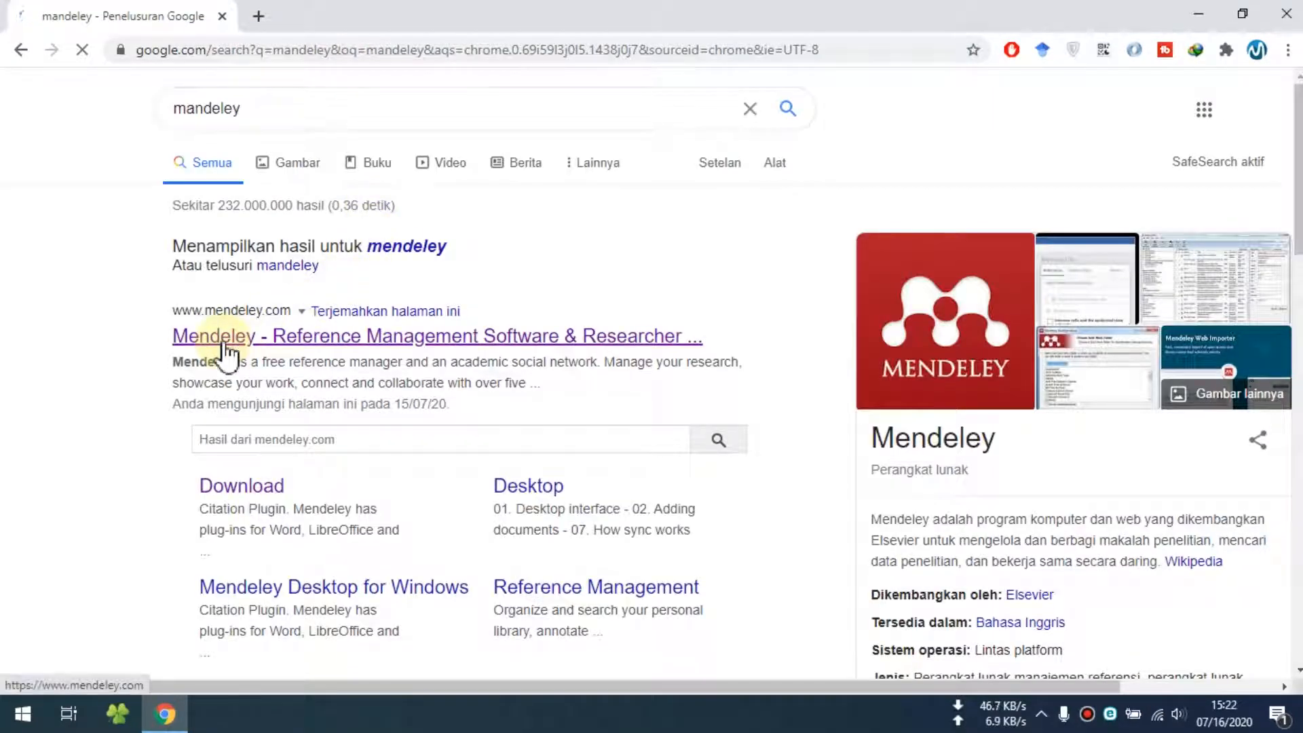
pyautogui.click(253, 334)
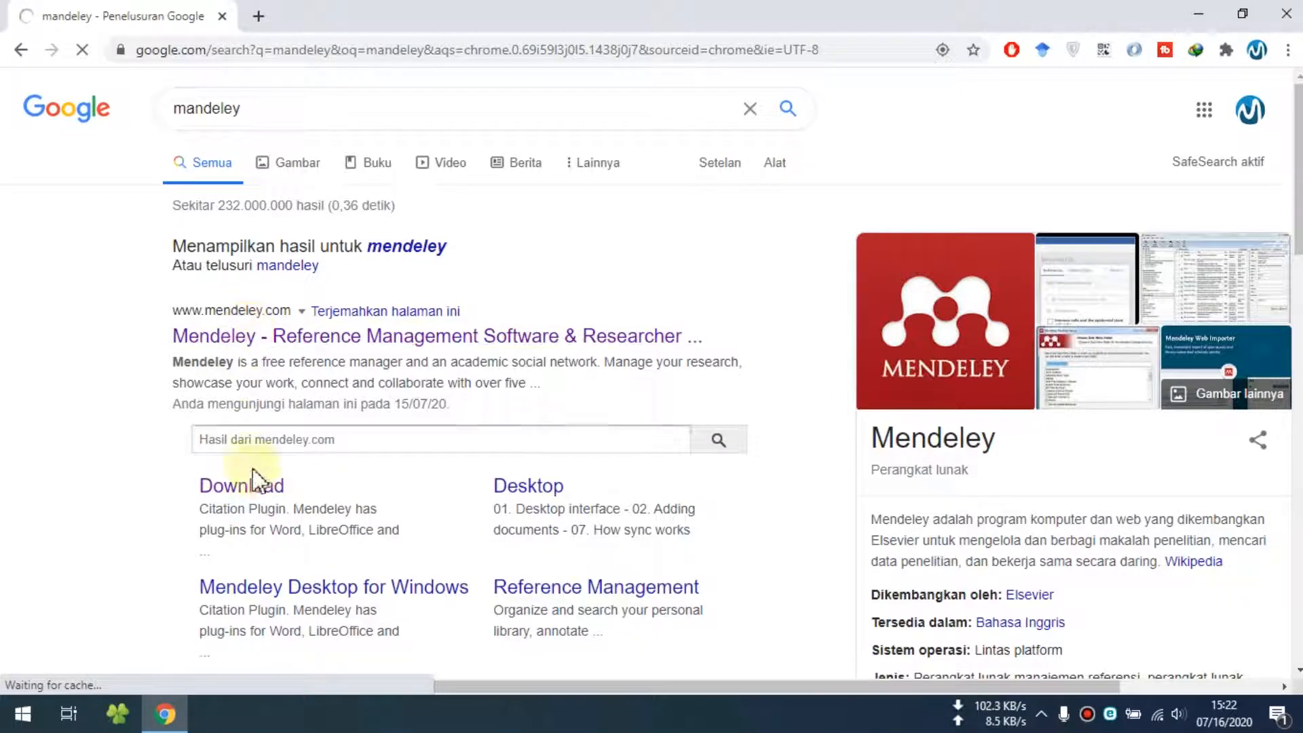
pyautogui.click(242, 486)
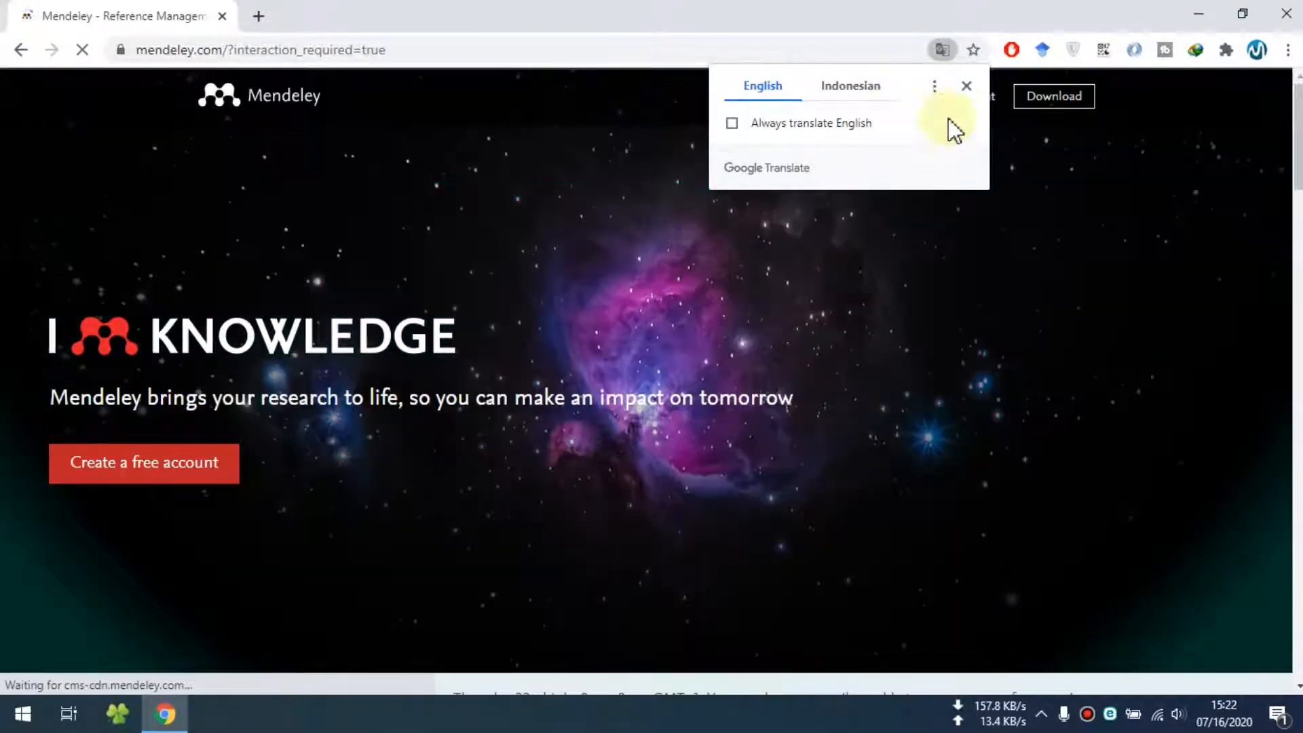
# Request the Mendeley Desktop for Windows installer from the site's download page and cancel the duplicate download
pyautogui.click(965, 86)
pyautogui.scroll(-5, 520, 197)
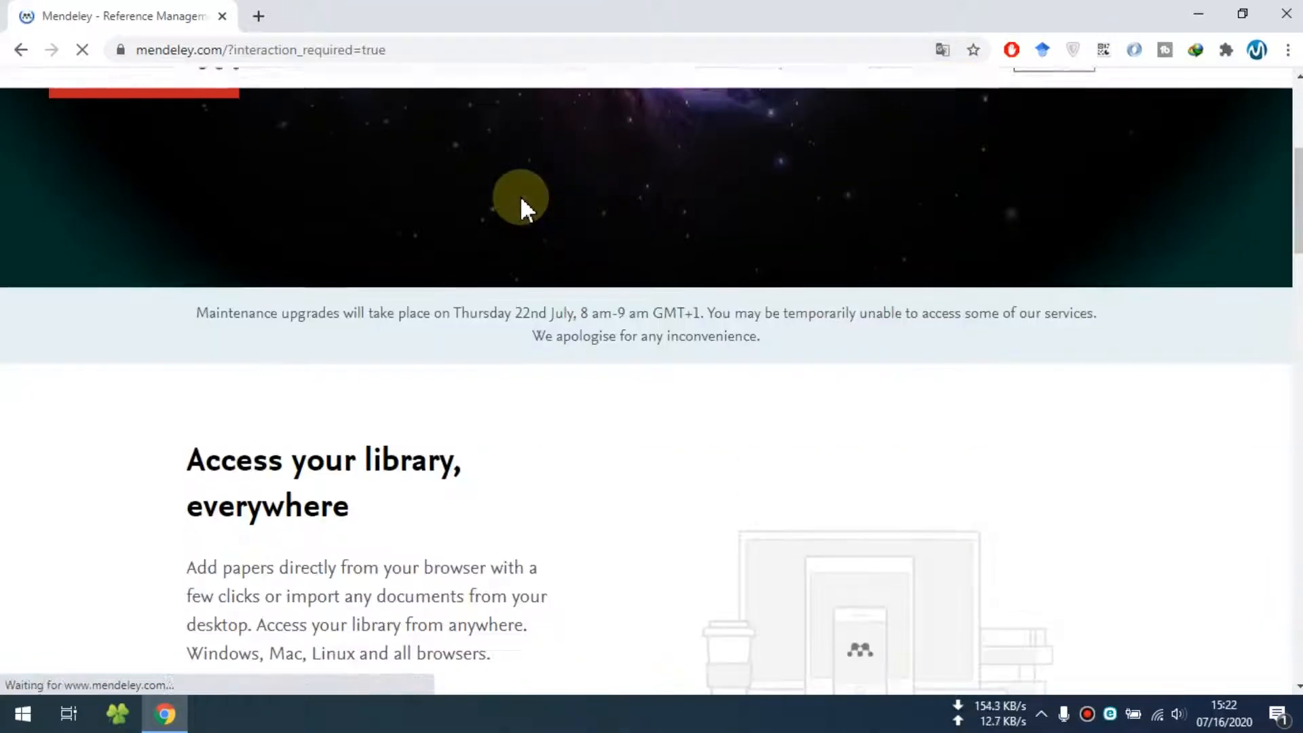
pyautogui.scroll(5, 520, 196)
pyautogui.click(1058, 101)
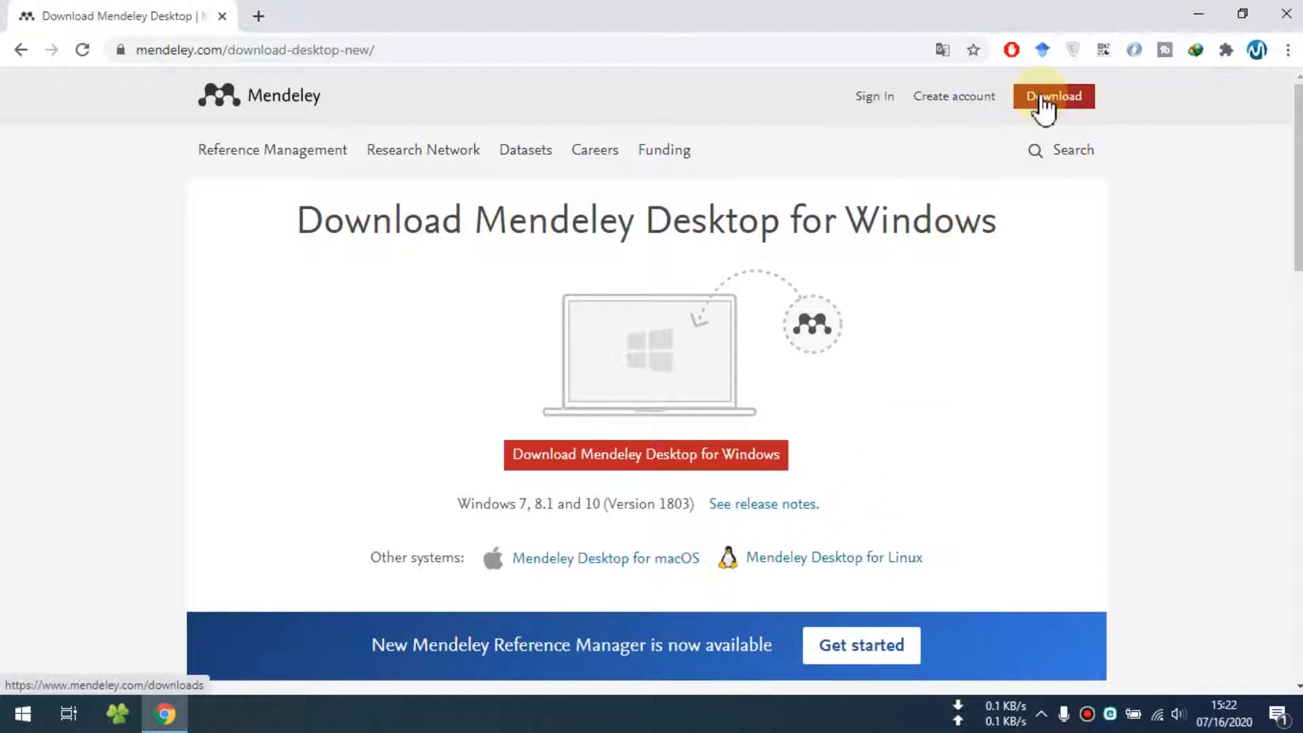
pyautogui.click(664, 461)
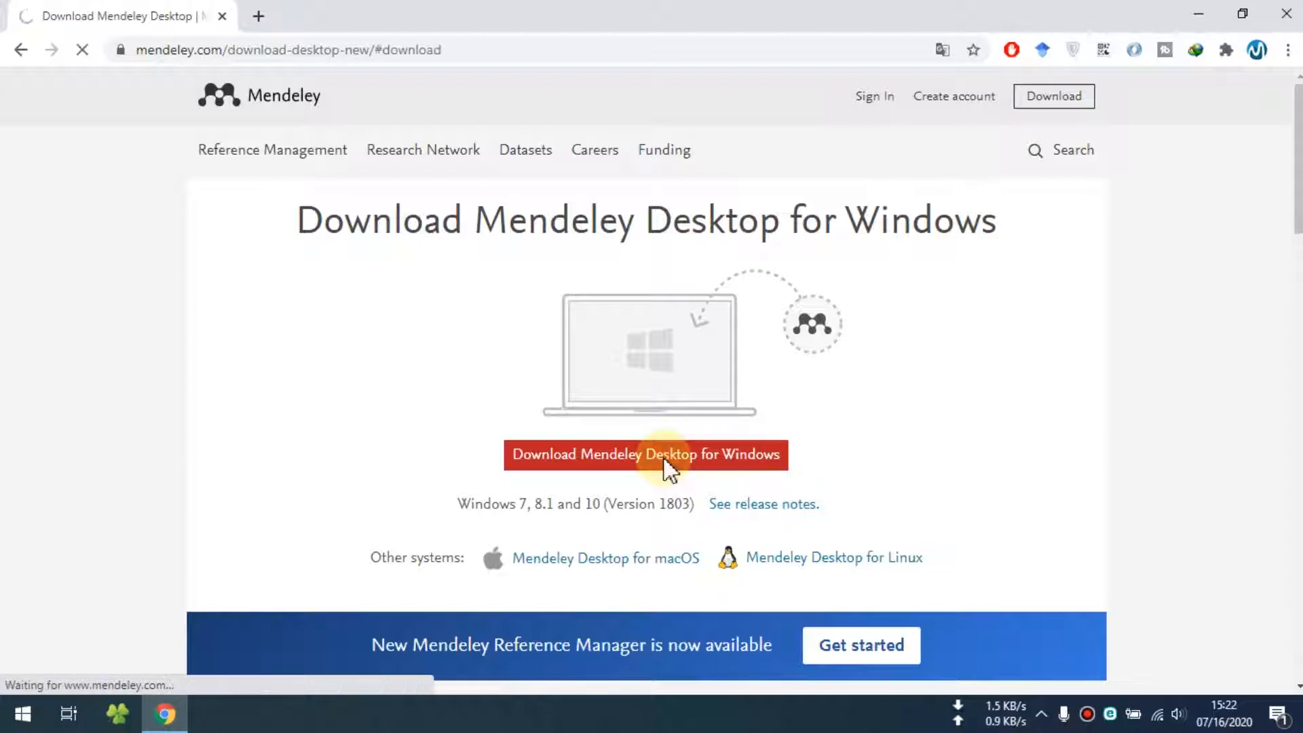
pyautogui.click(698, 425)
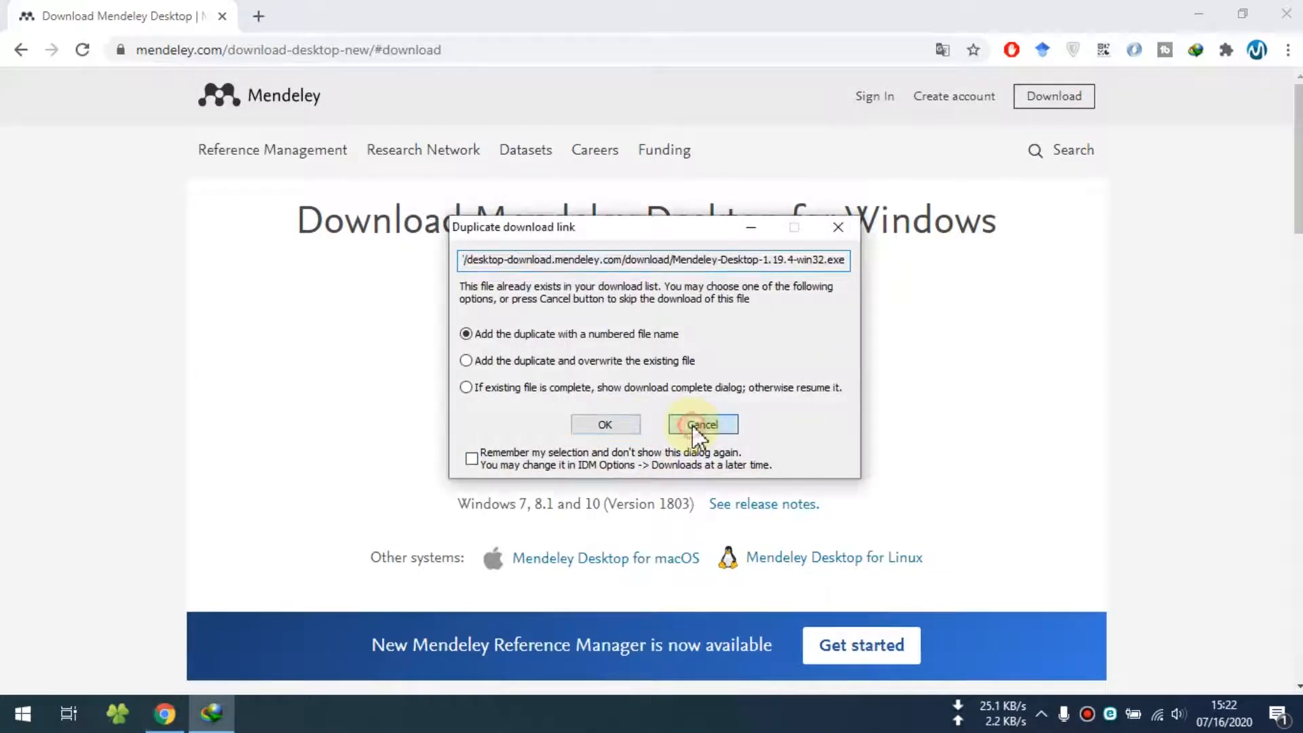
# Switch to File Explorer and run Mendeley-Desktop-1.19.6-win32.exe from the Programs folder in Downloads
pyautogui.click(118, 721)
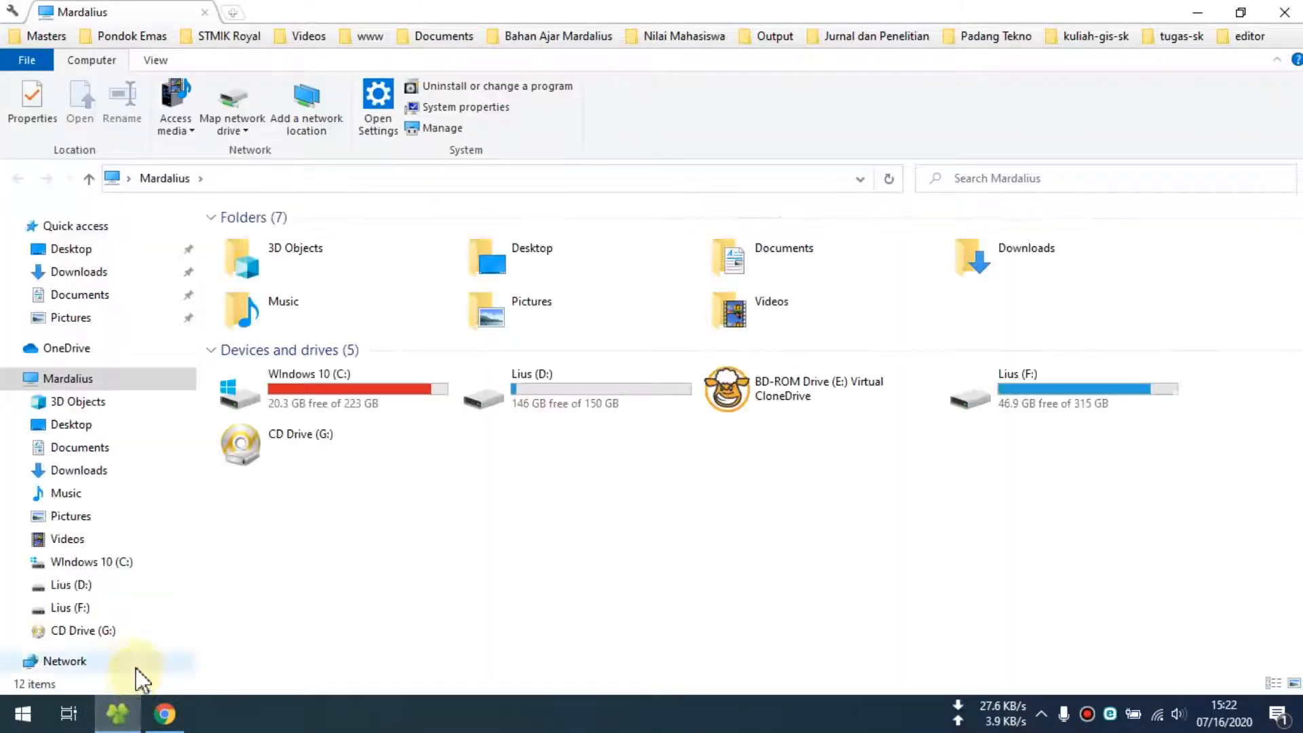
pyautogui.click(95, 274)
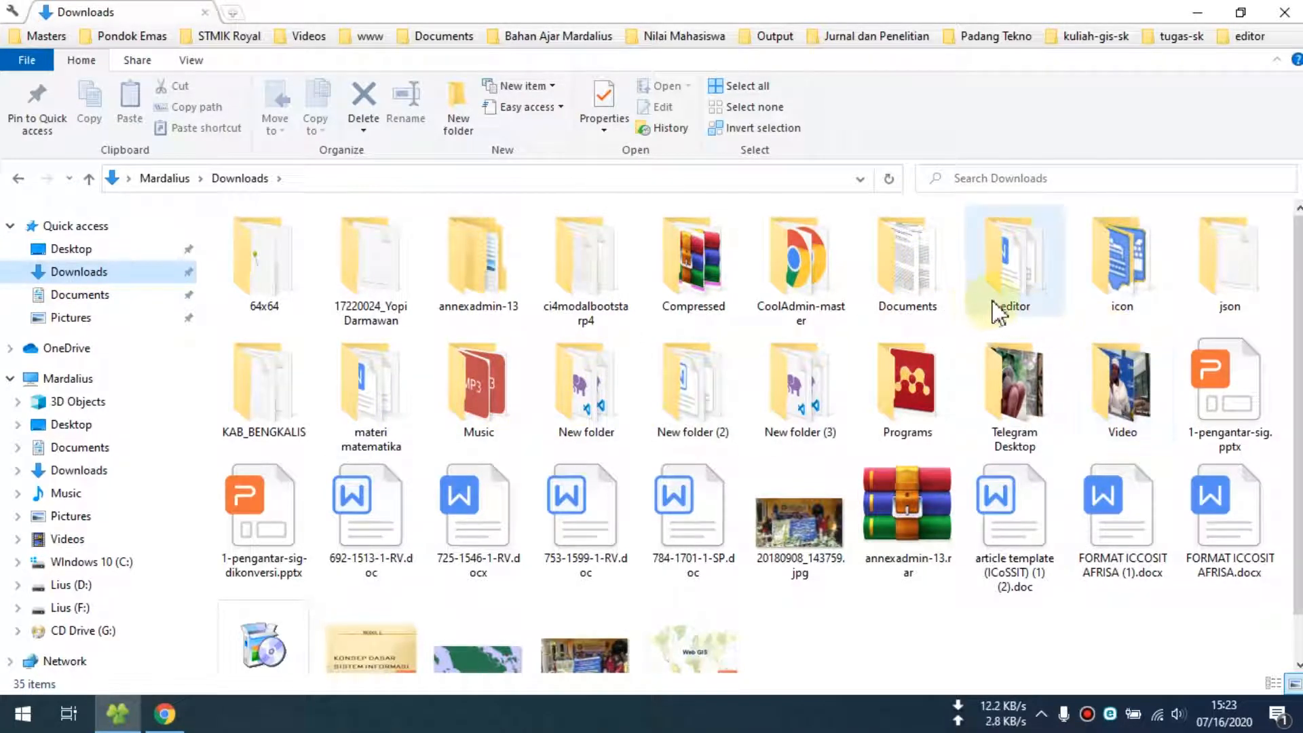
pyautogui.doubleClick(904, 380)
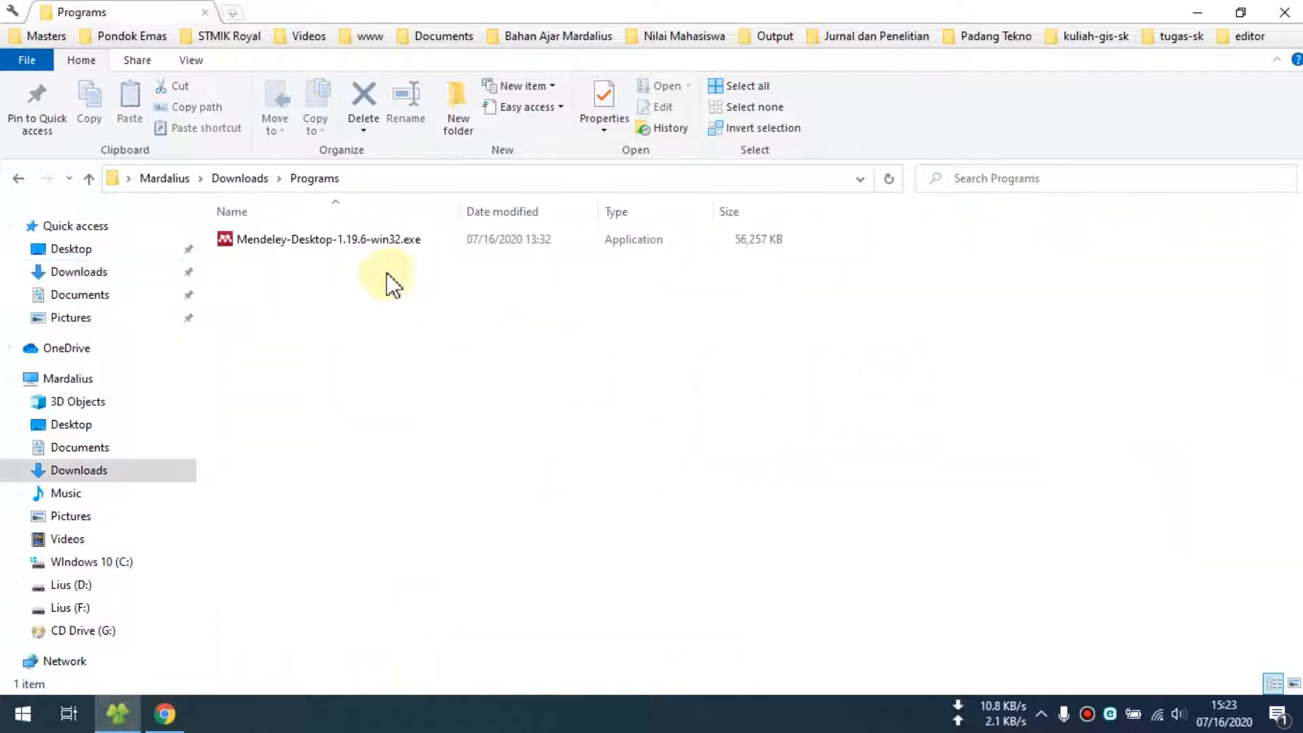
pyautogui.doubleClick(343, 238)
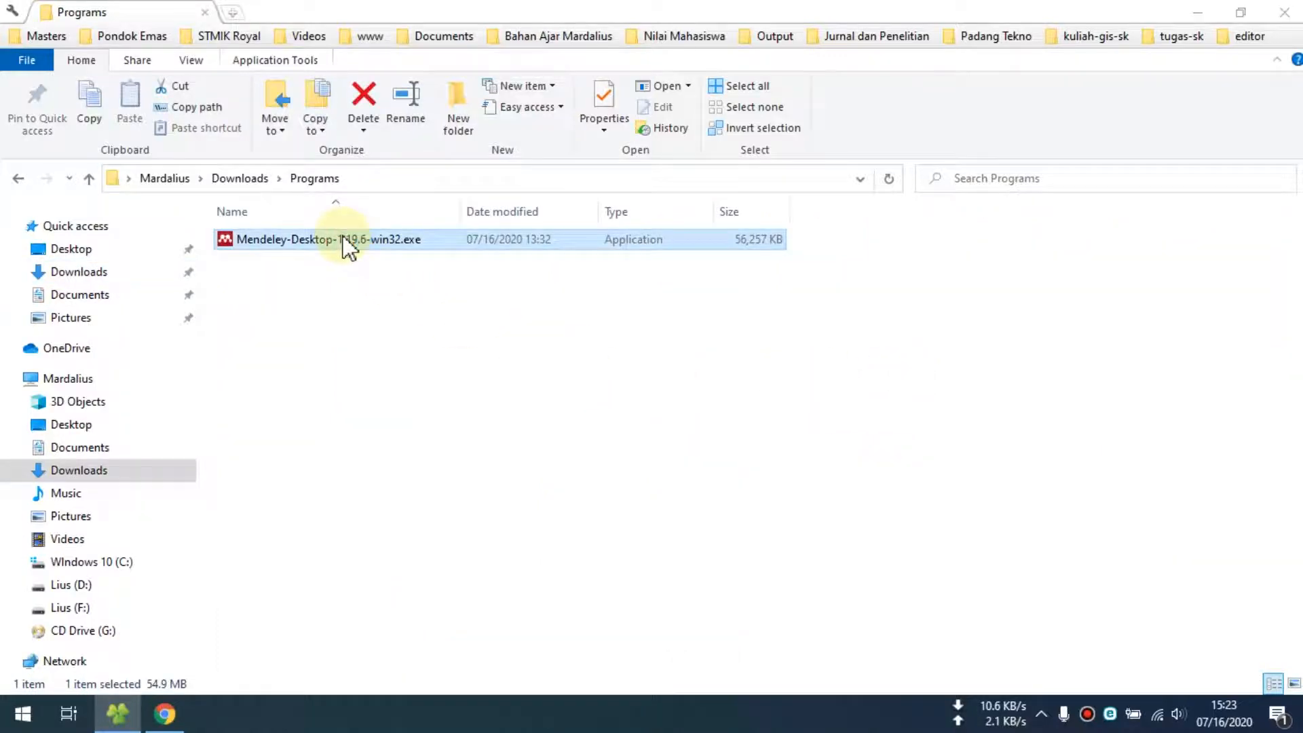
# Accept the license agreement and install Mendeley Desktop with the default destination and Start Menu folders, showing the installation details
pyautogui.click(755, 510)
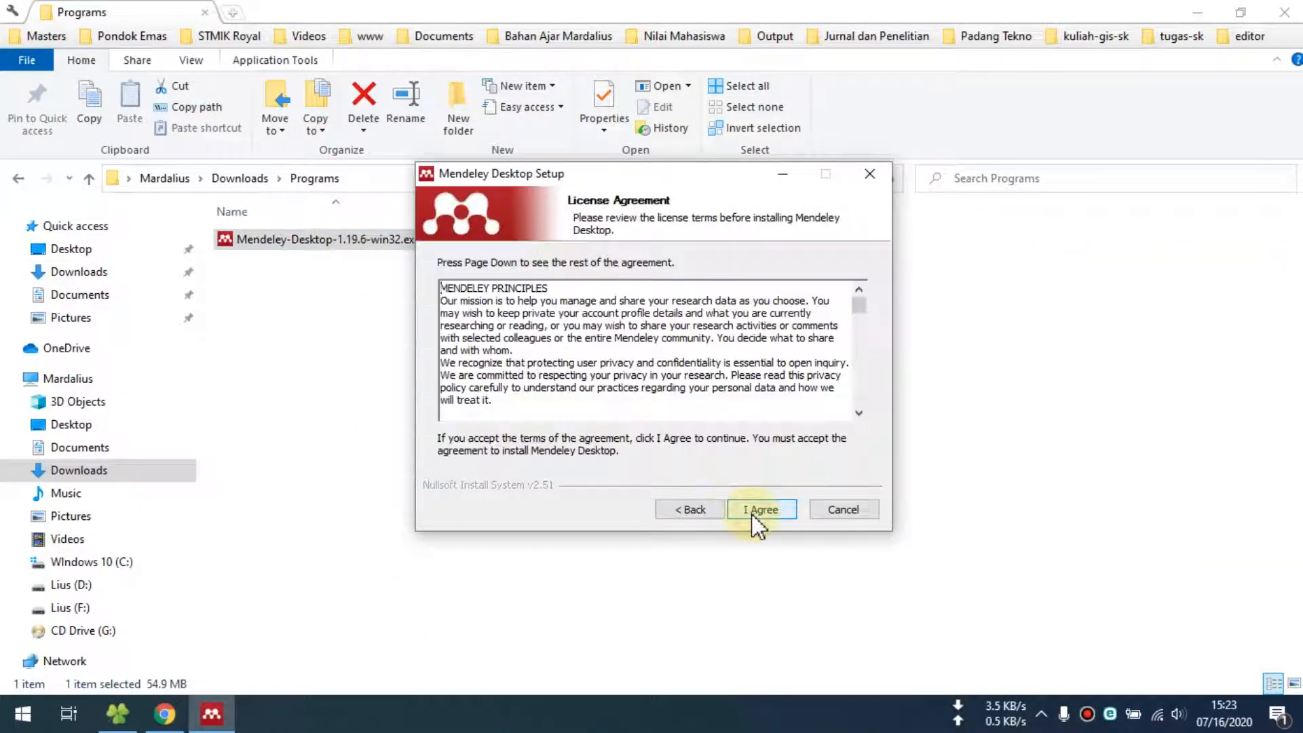
pyautogui.click(754, 510)
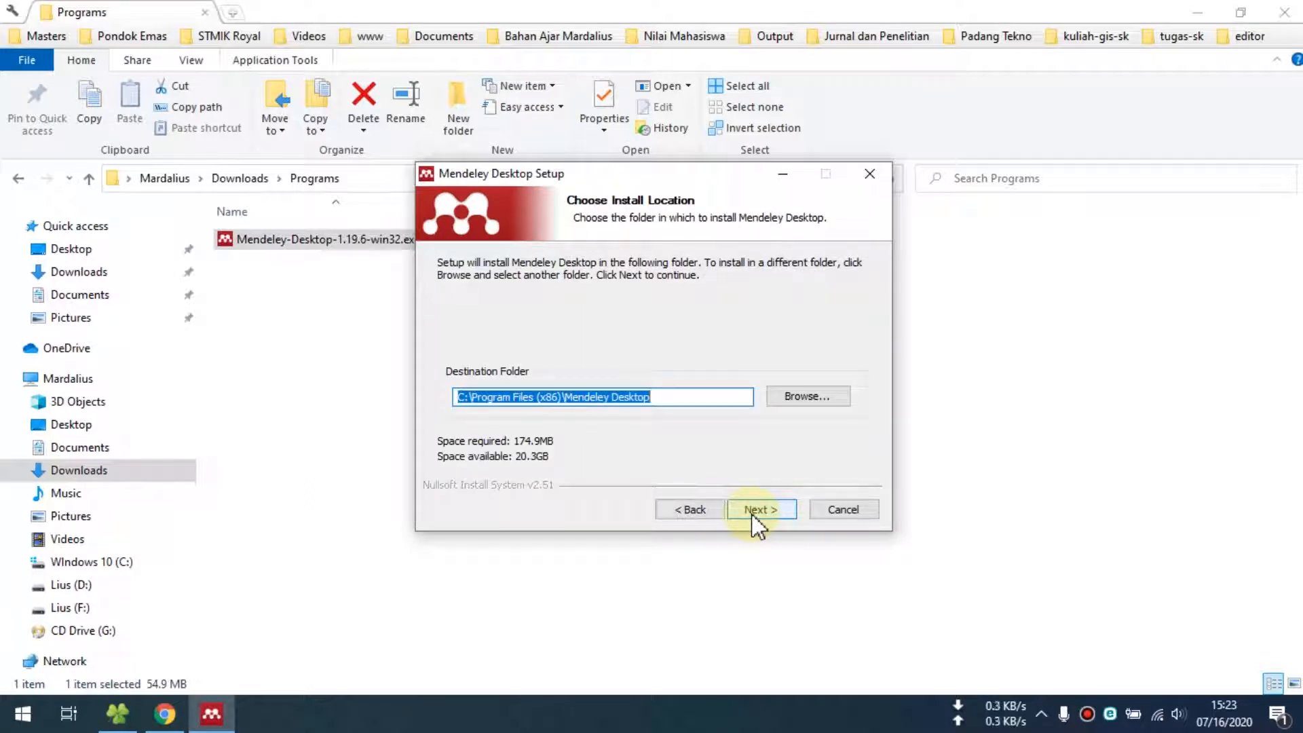
pyautogui.click(756, 513)
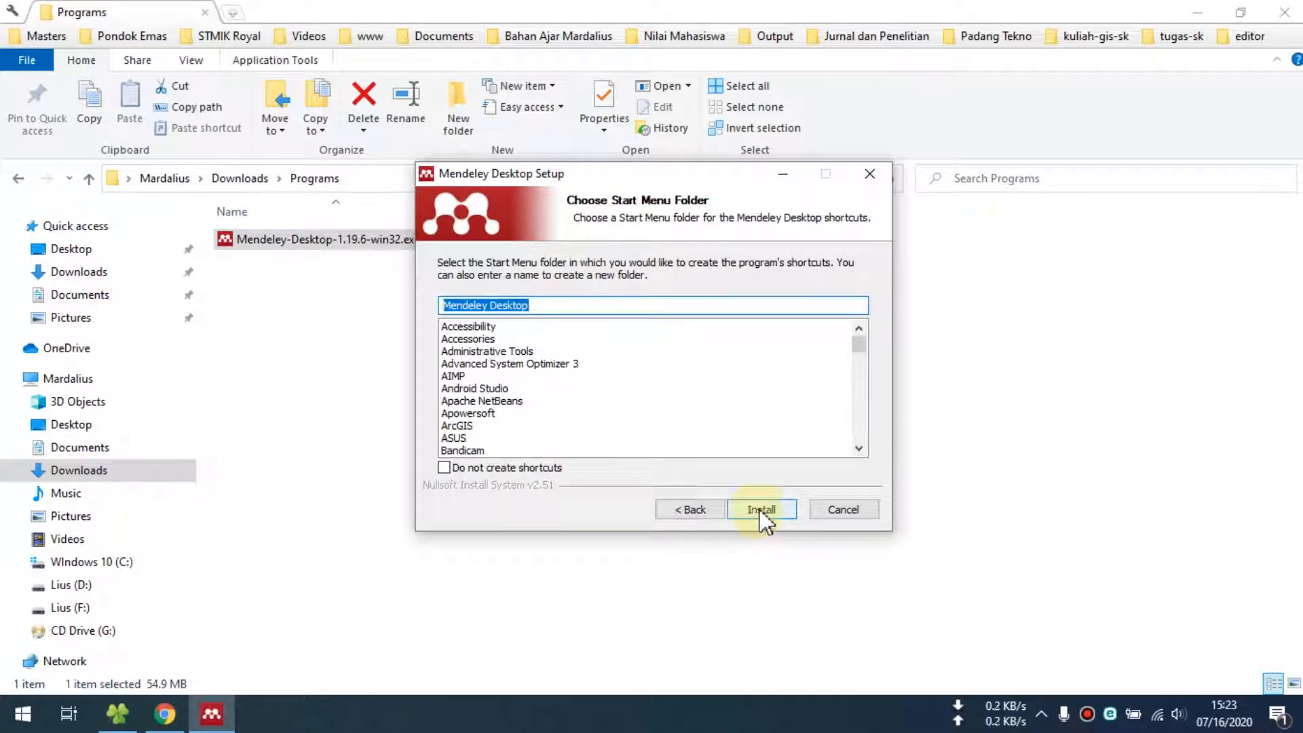
pyautogui.click(759, 510)
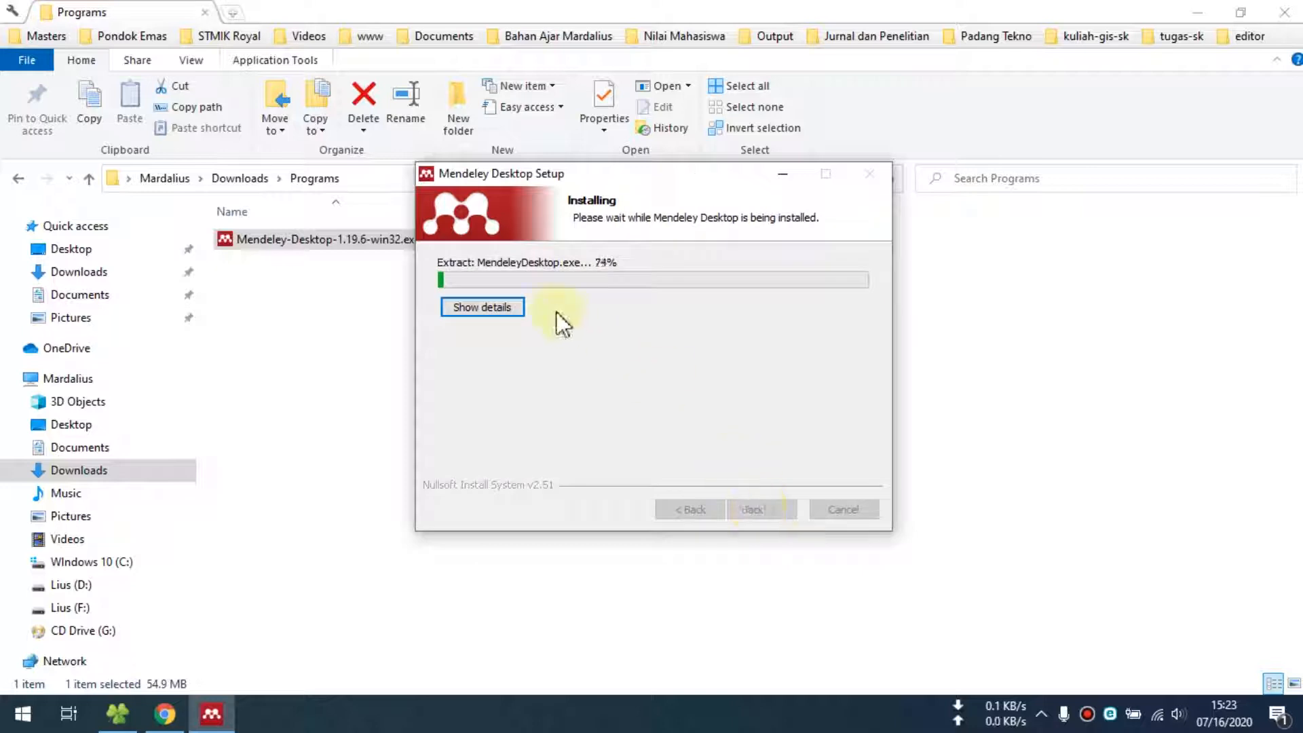
pyautogui.click(518, 309)
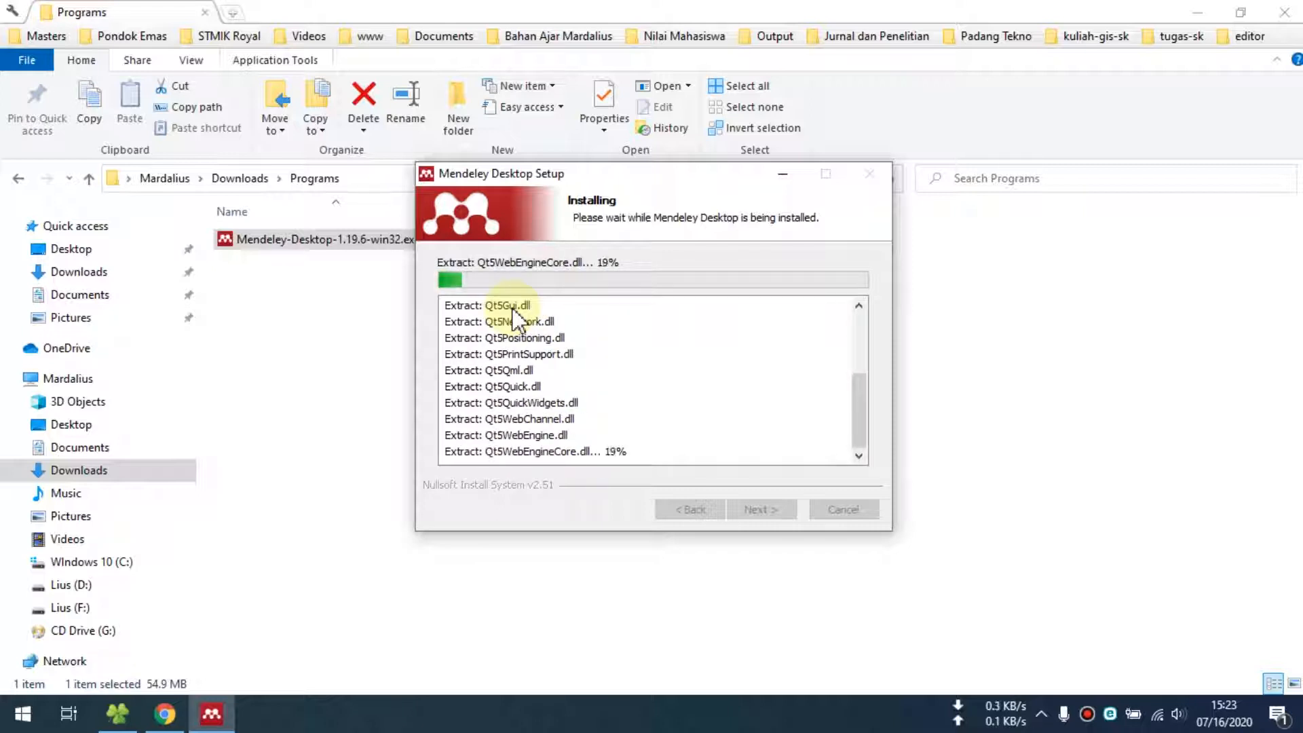
# Browse the PDF files in the "jurnal gis" folder inside the Documents folder of Downloads
pyautogui.click(78, 272)
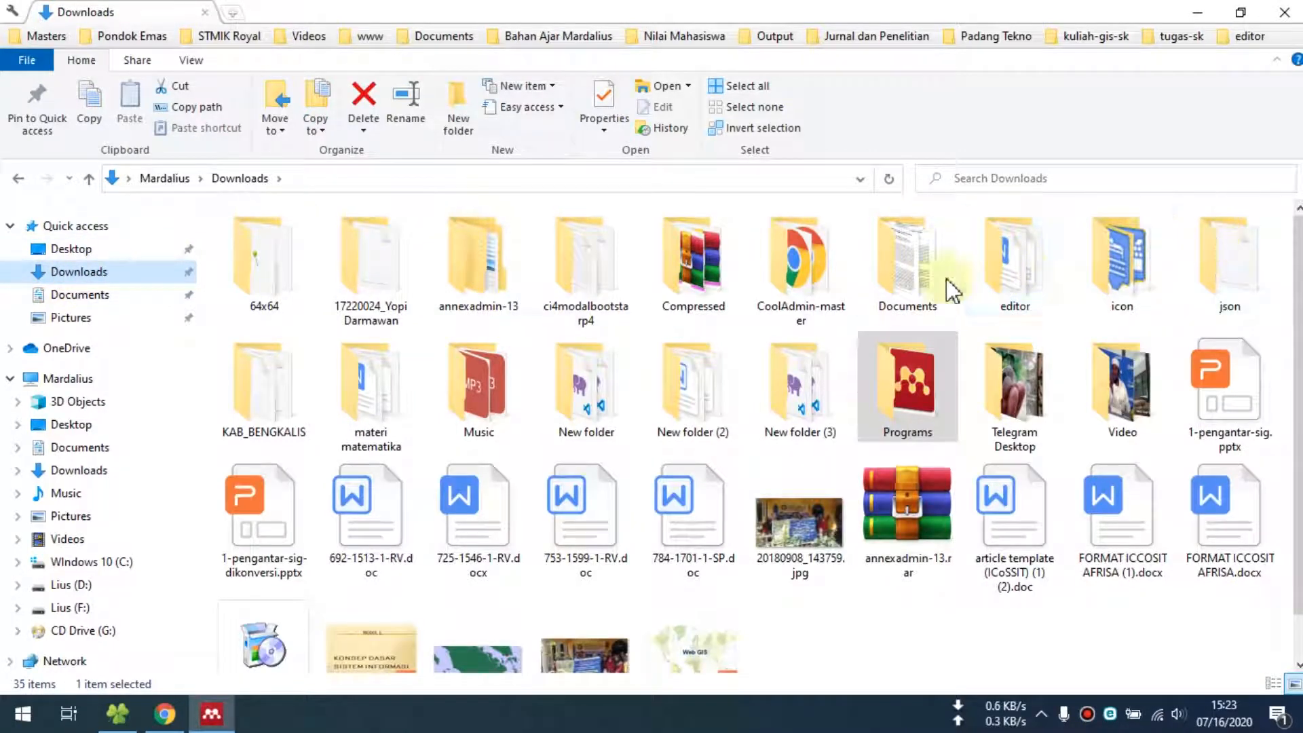
pyautogui.doubleClick(926, 268)
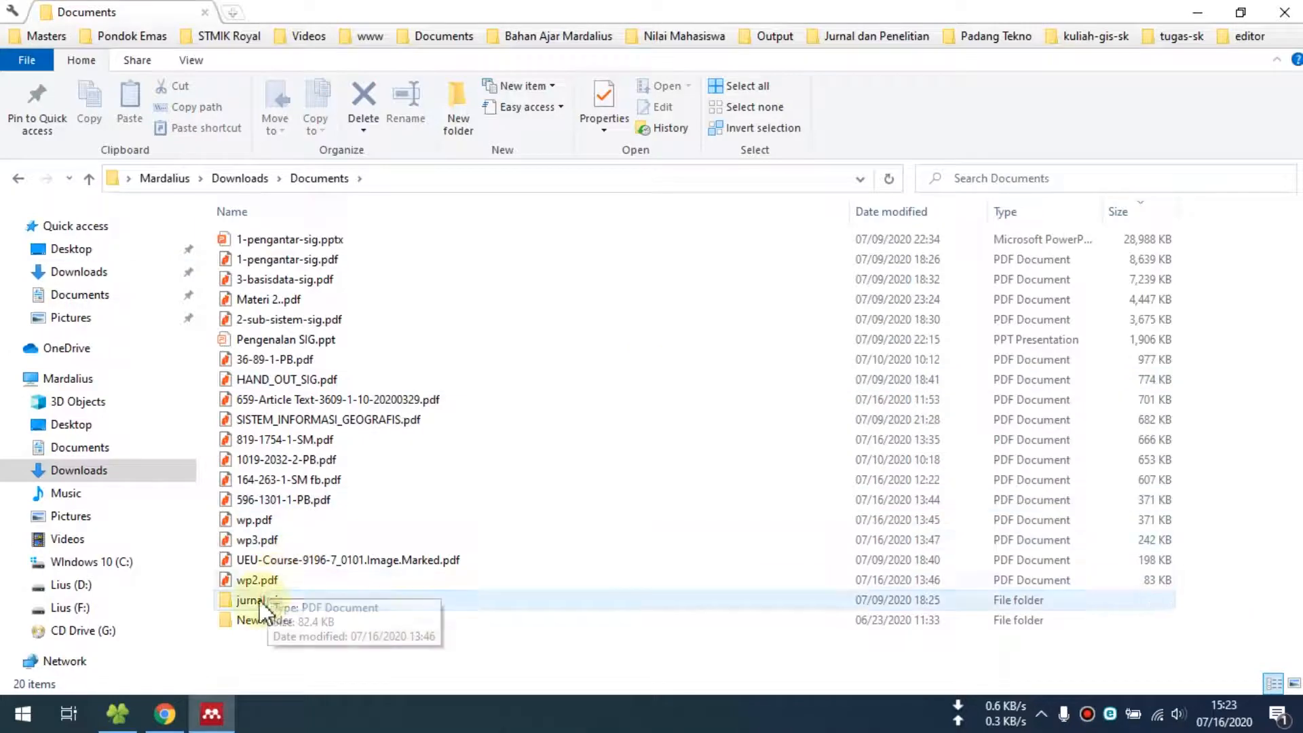
pyautogui.doubleClick(254, 597)
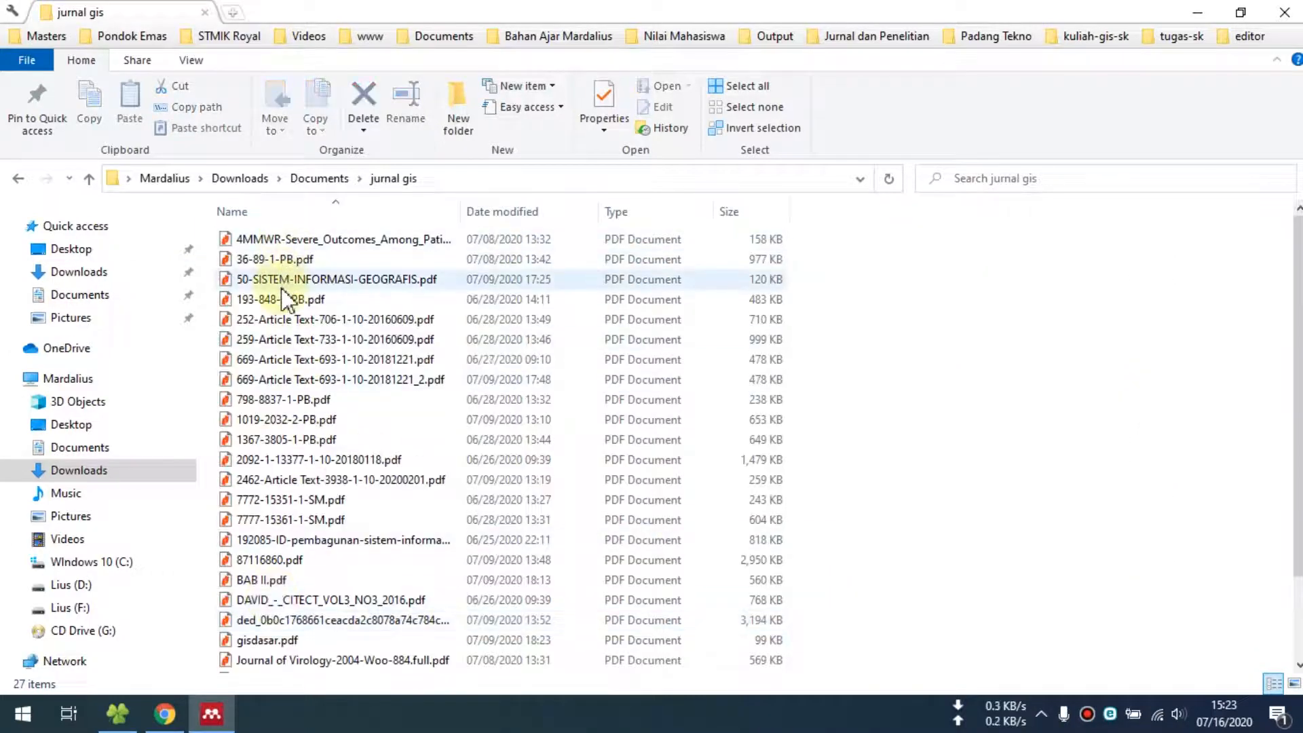
pyautogui.scroll(-2, 290, 526)
pyautogui.scroll(2, 293, 549)
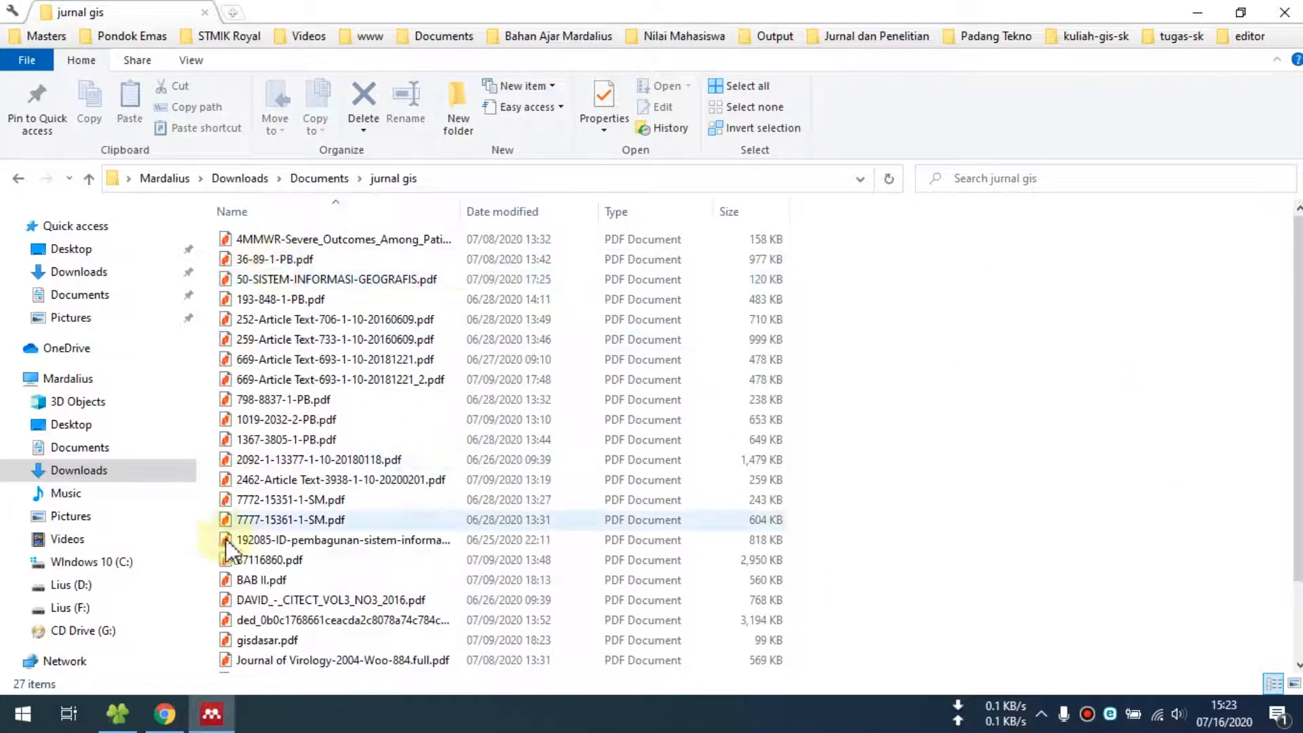
# Minimise the browser and file windows and finish the Mendeley Desktop setup with Run Mendeley Desktop enabled
pyautogui.click(164, 713)
pyautogui.click(211, 712)
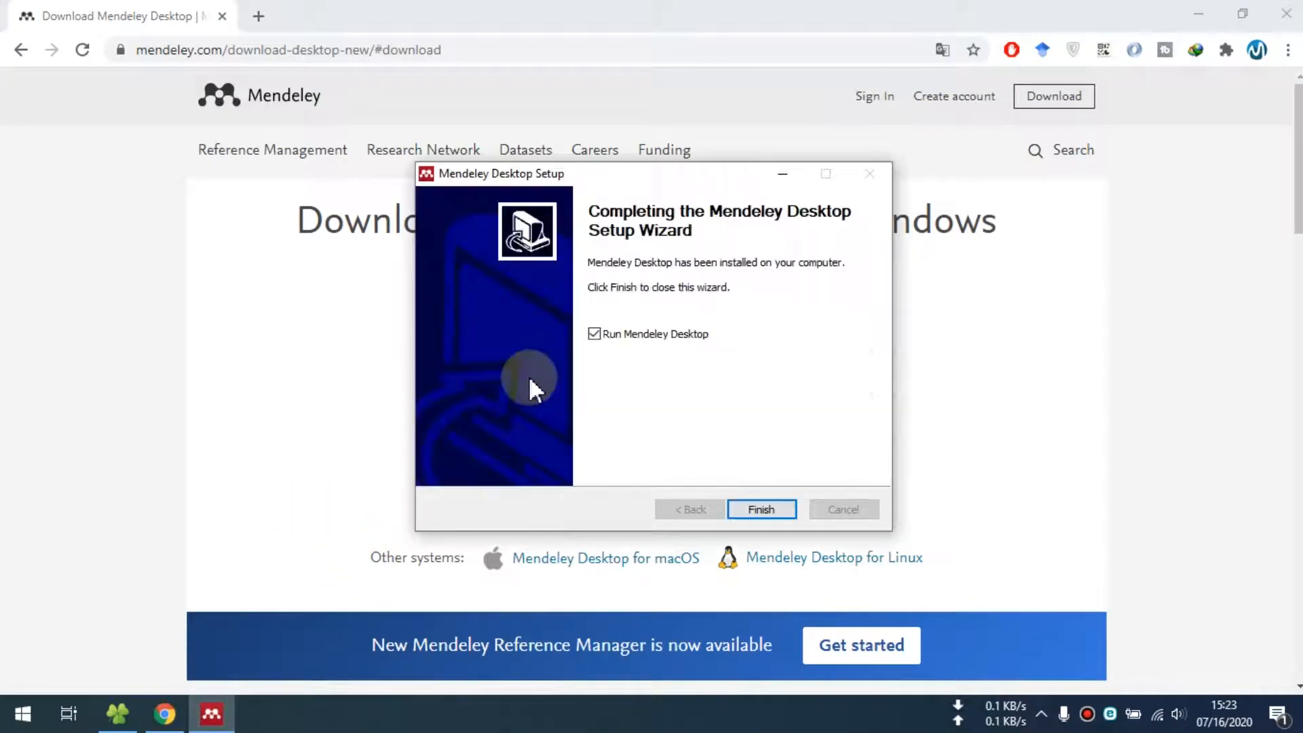
pyautogui.click(1198, 14)
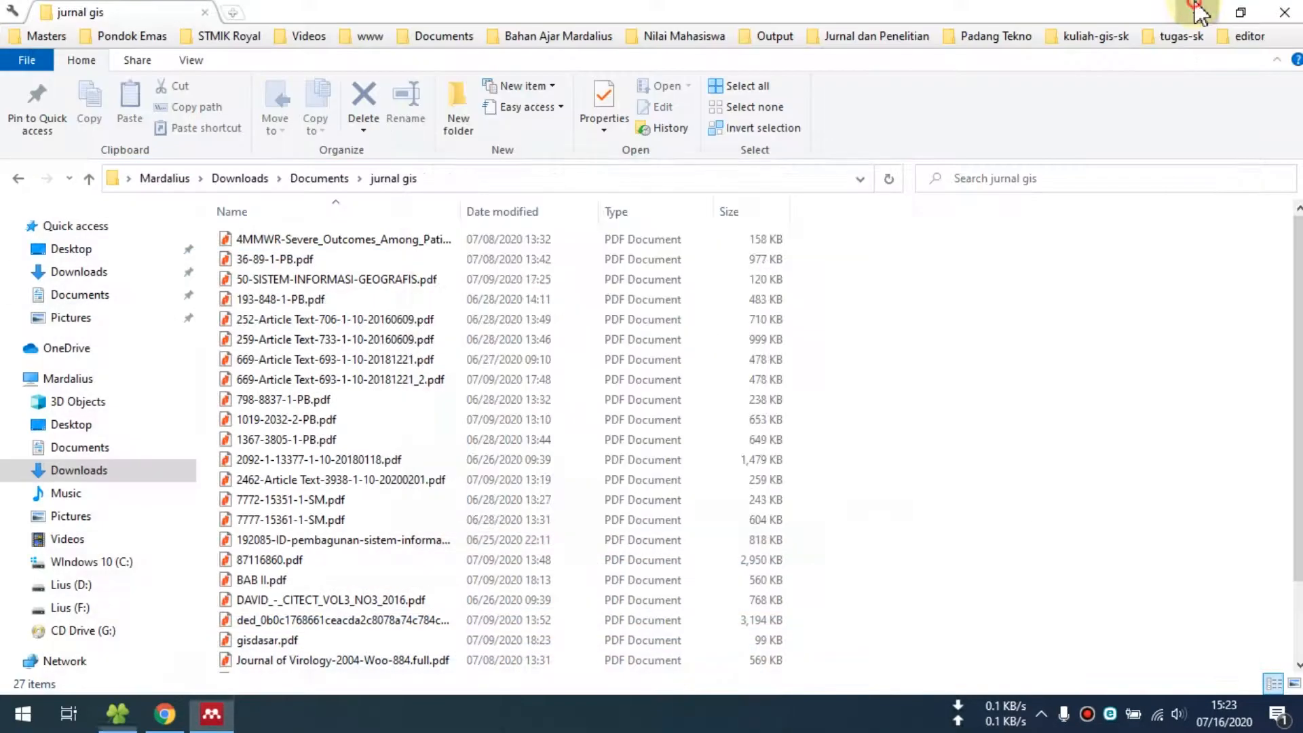
pyautogui.click(1198, 13)
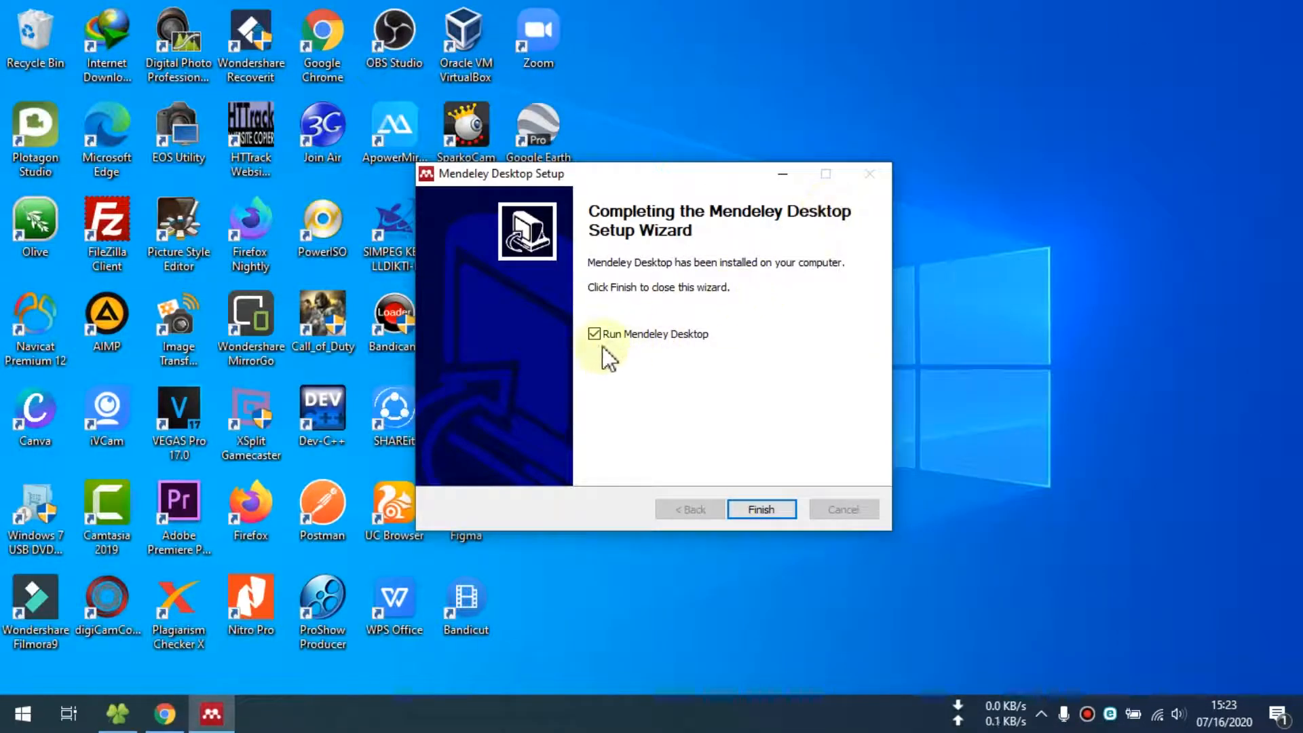
pyautogui.click(766, 510)
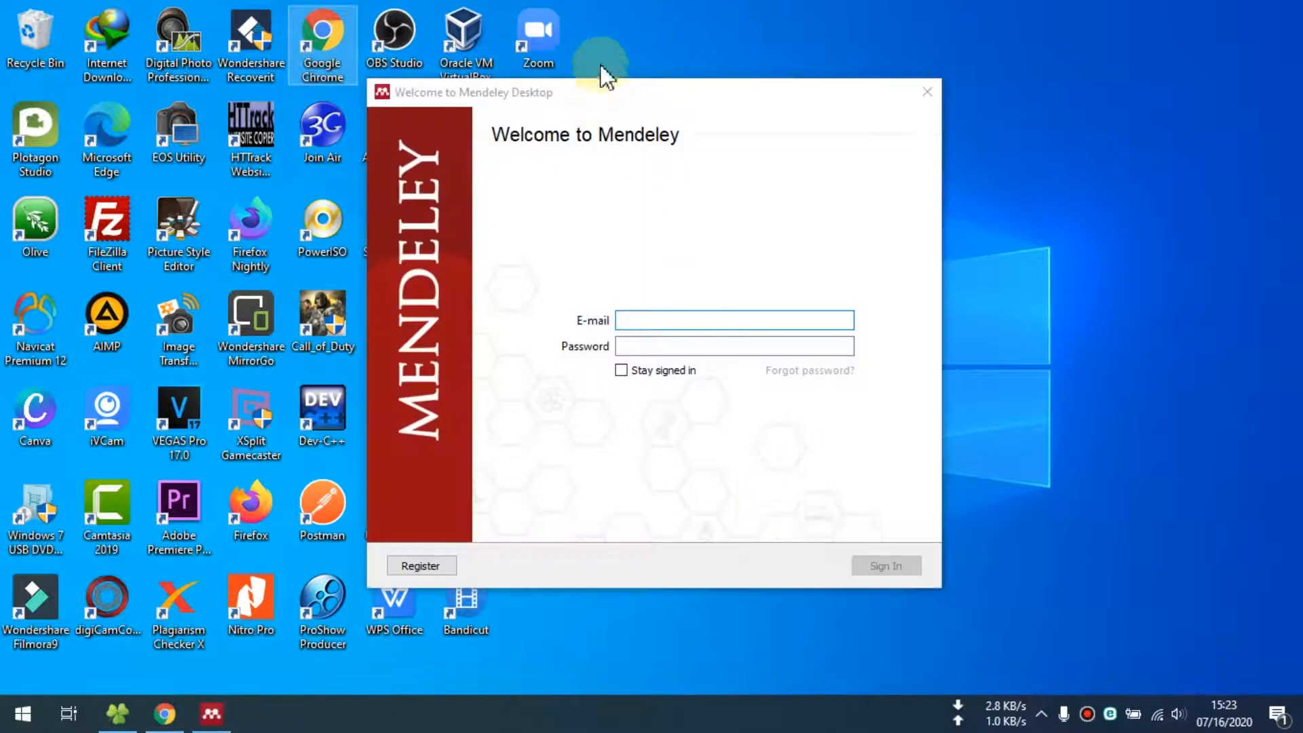
# Reposition the Welcome to Mendeley Desktop window and start registering an account
pyautogui.click(594, 99)
pyautogui.moveTo(594, 99); pyautogui.dragTo(648, 126)
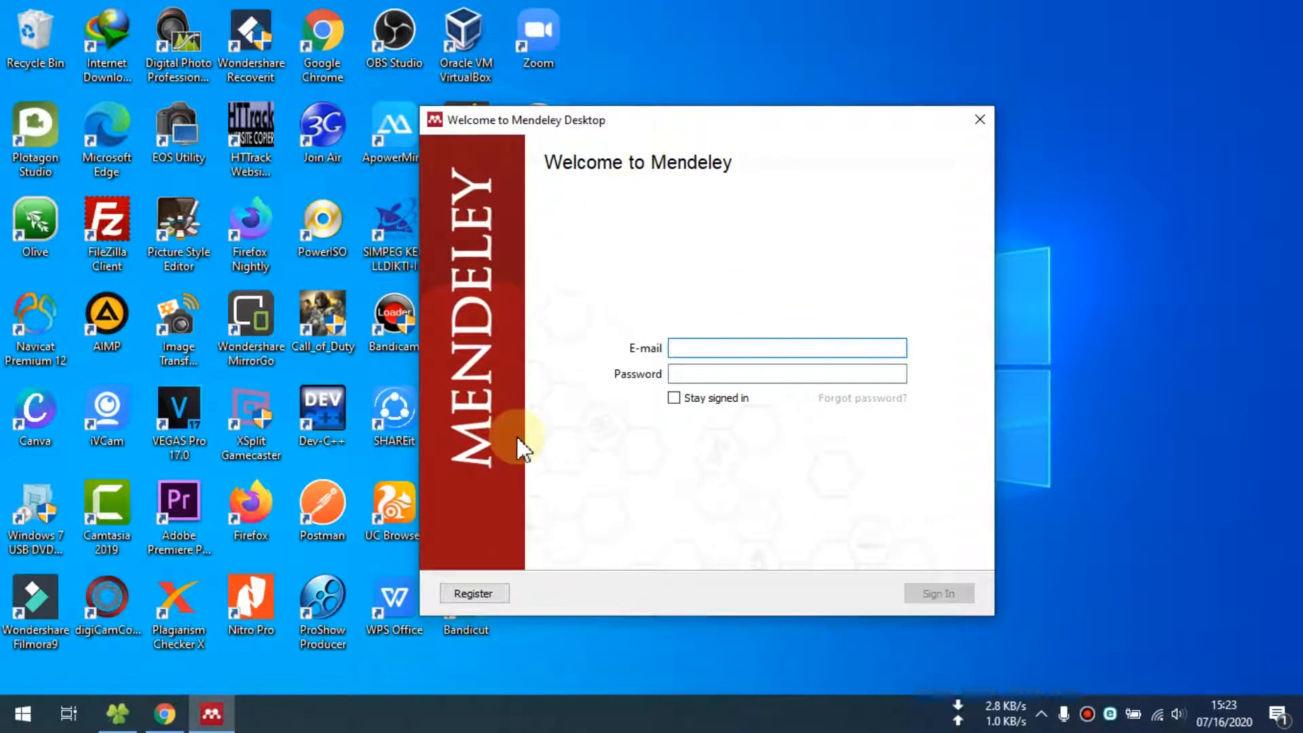
pyautogui.click(485, 594)
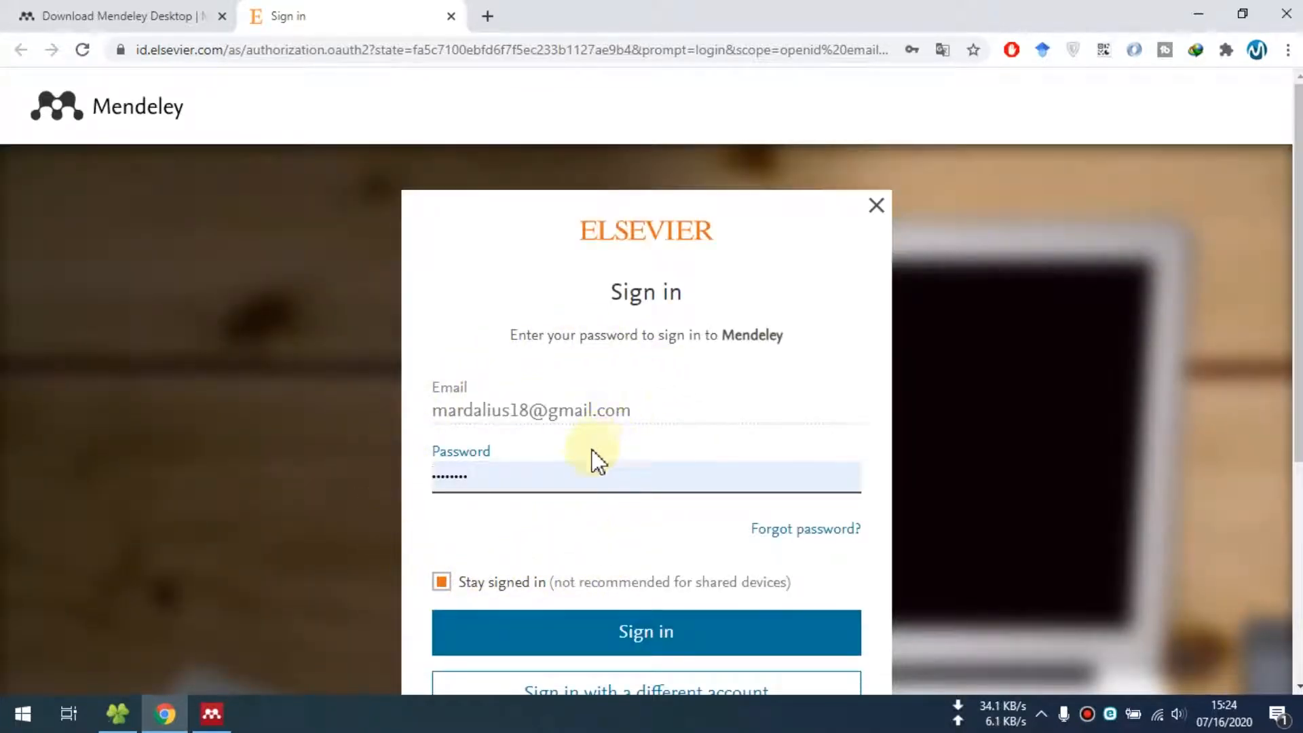
# Open the sign-in form for a different account and return to the password sign-in page
pyautogui.scroll(-3, 591, 461)
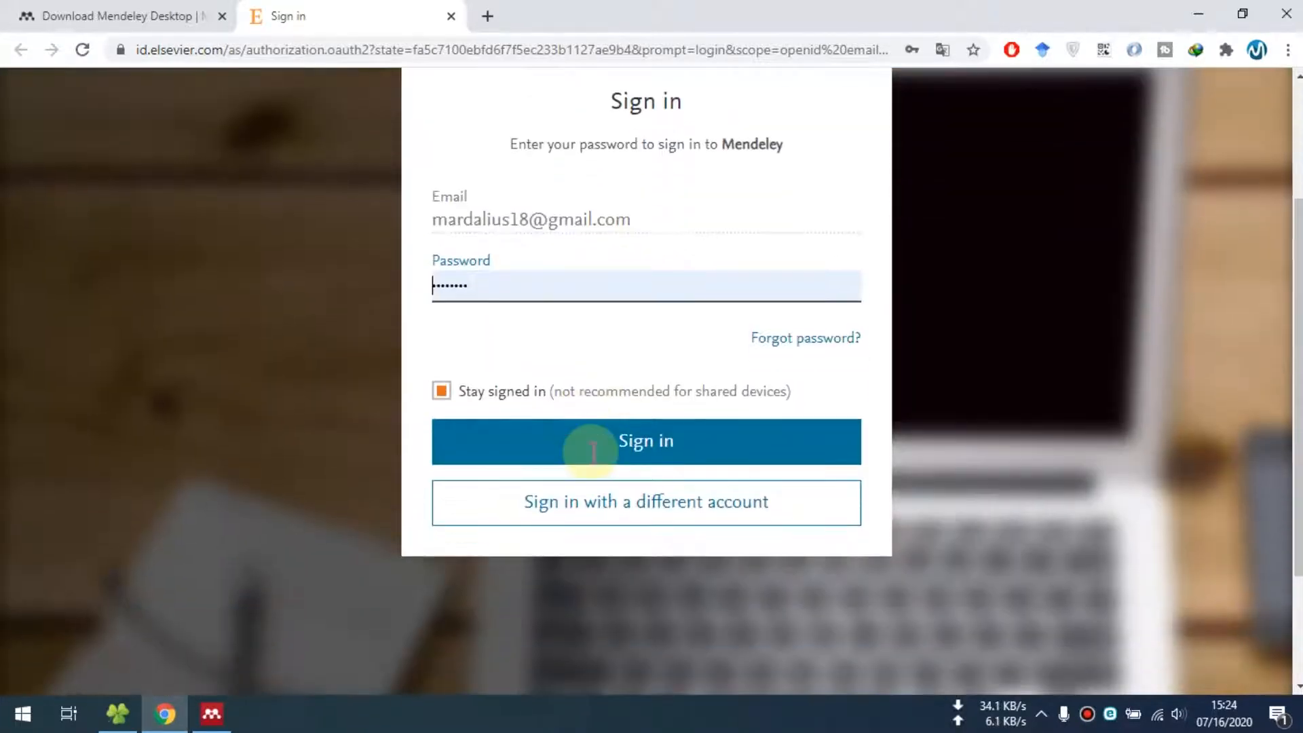
pyautogui.click(570, 522)
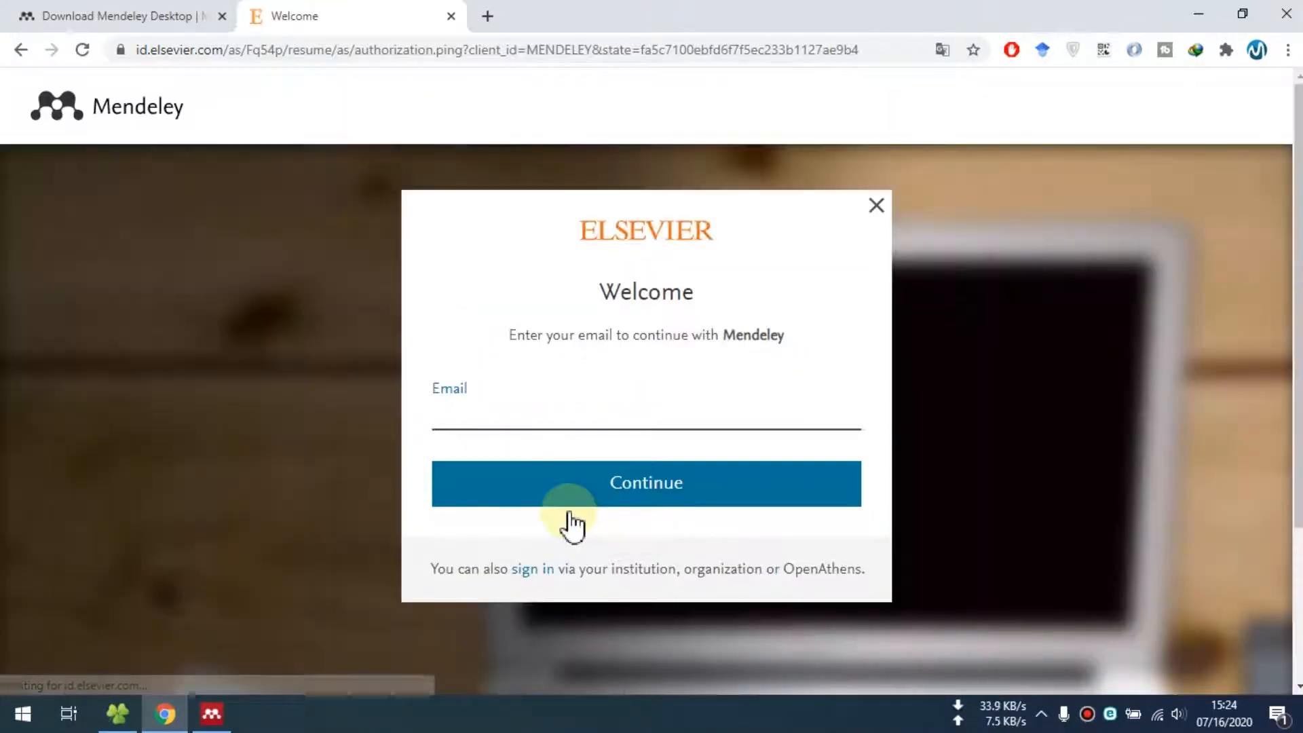
pyautogui.click(21, 51)
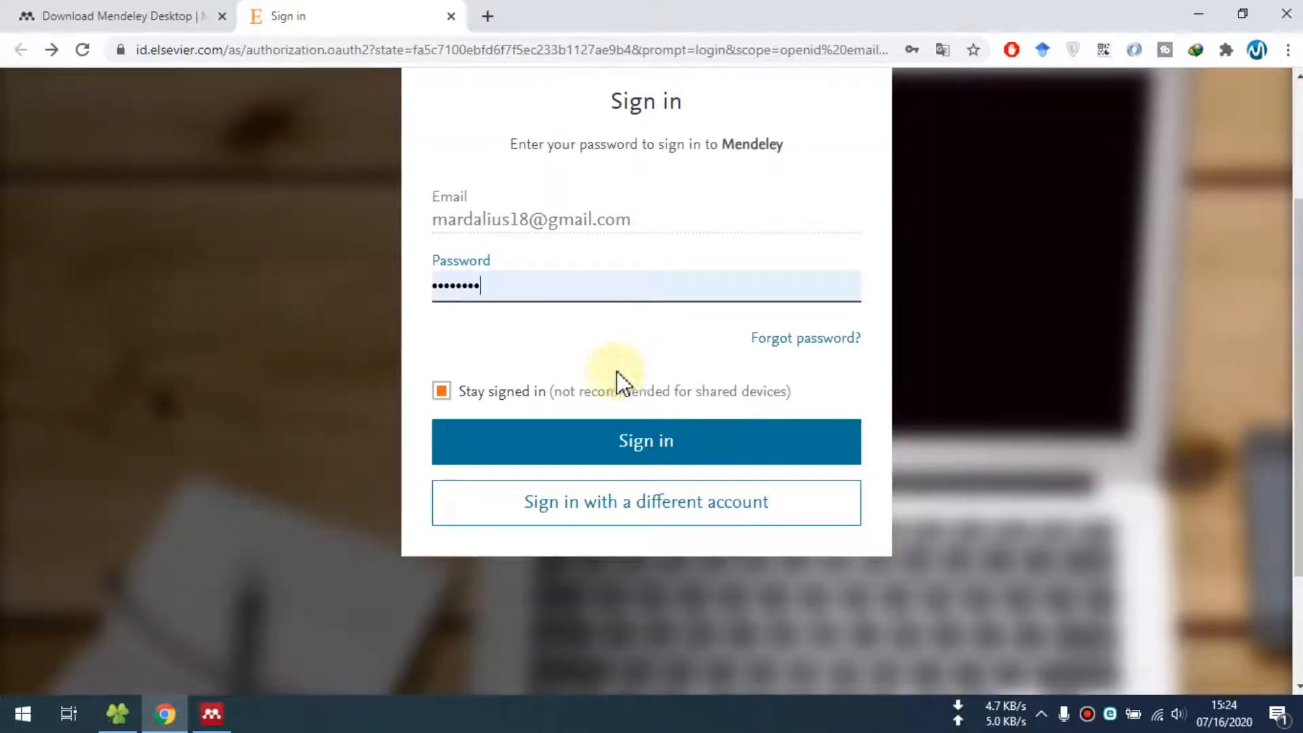
# Examine the Elsevier sign-in page for its account options and try to dismiss the sign-in form
pyautogui.scroll(3, 614, 383)
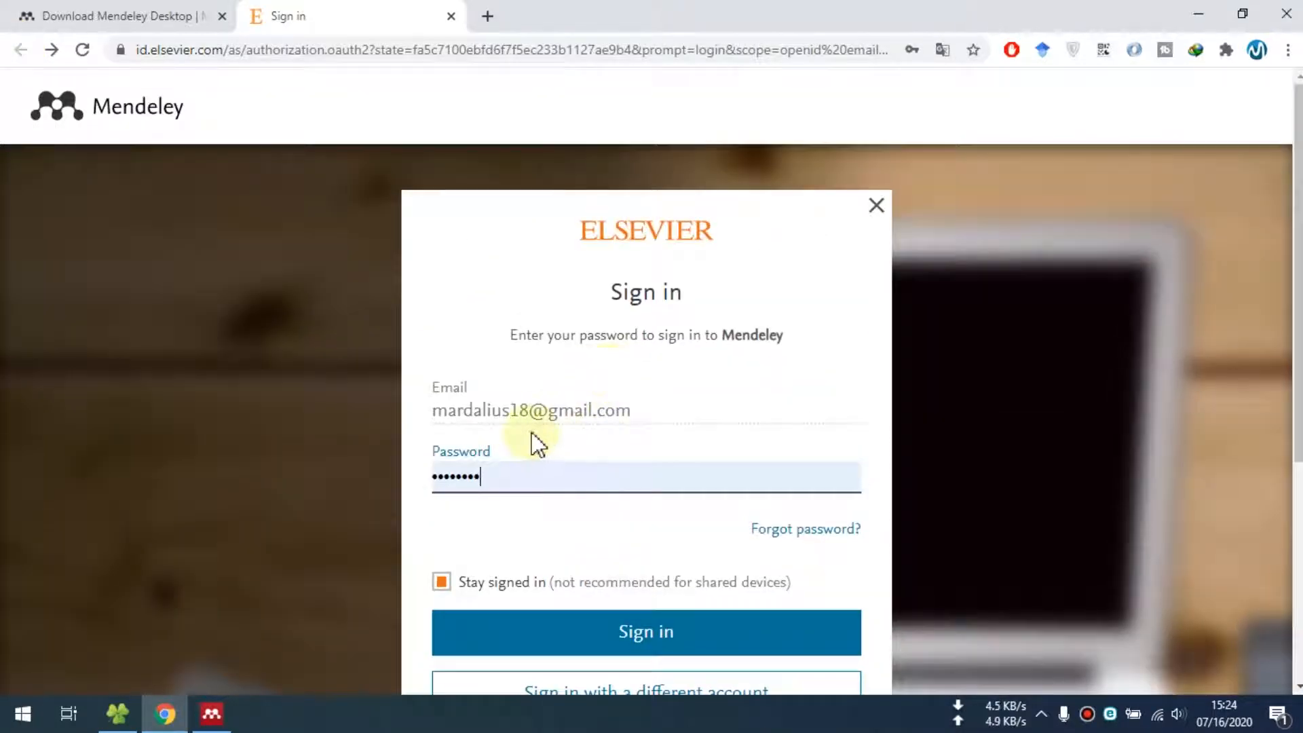
pyautogui.scroll(-3, 801, 278)
pyautogui.scroll(3, 869, 214)
pyautogui.click(873, 209)
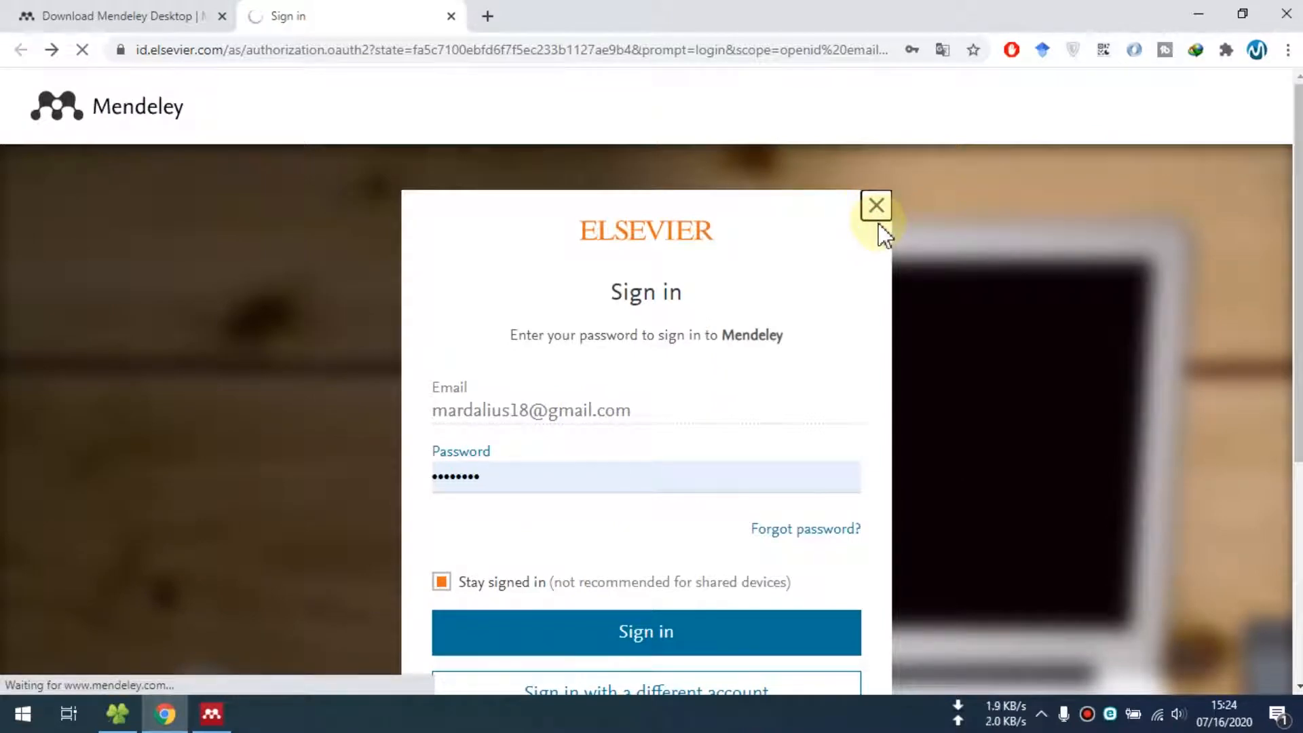
pyautogui.scroll(-3, 874, 226)
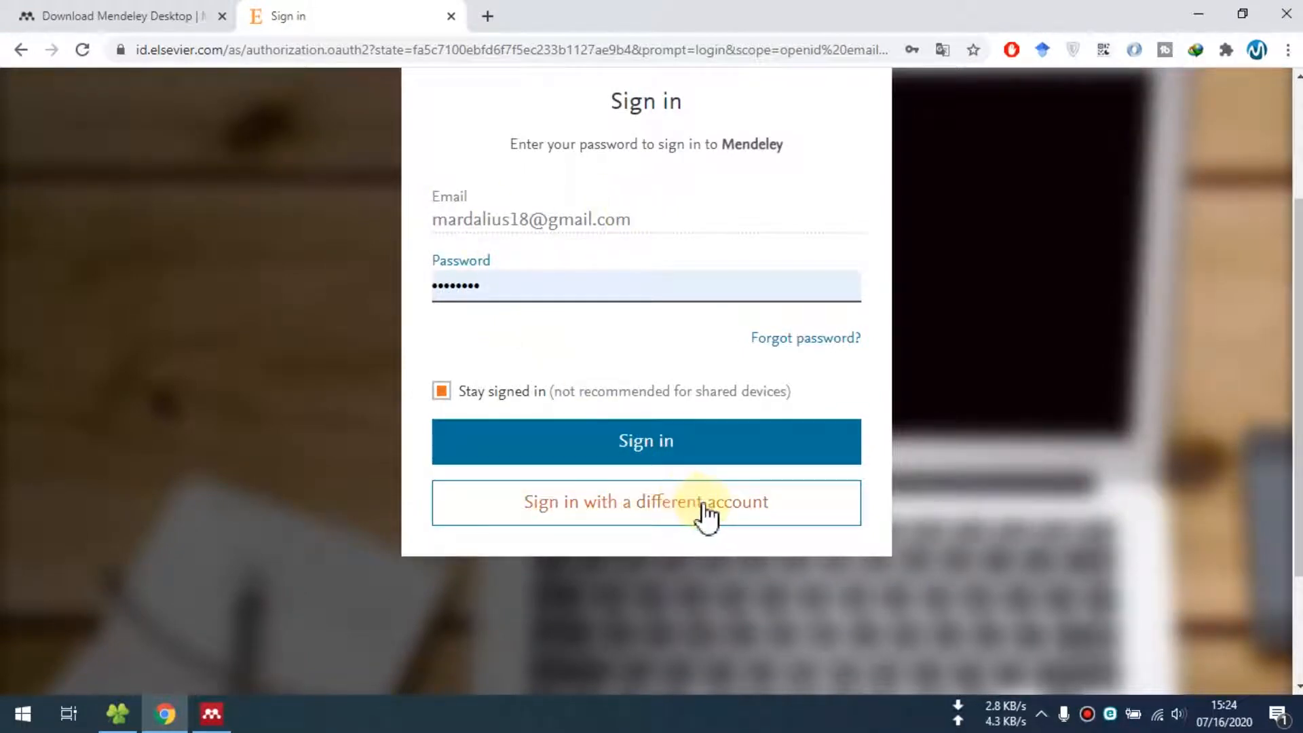
pyautogui.scroll(3, 711, 407)
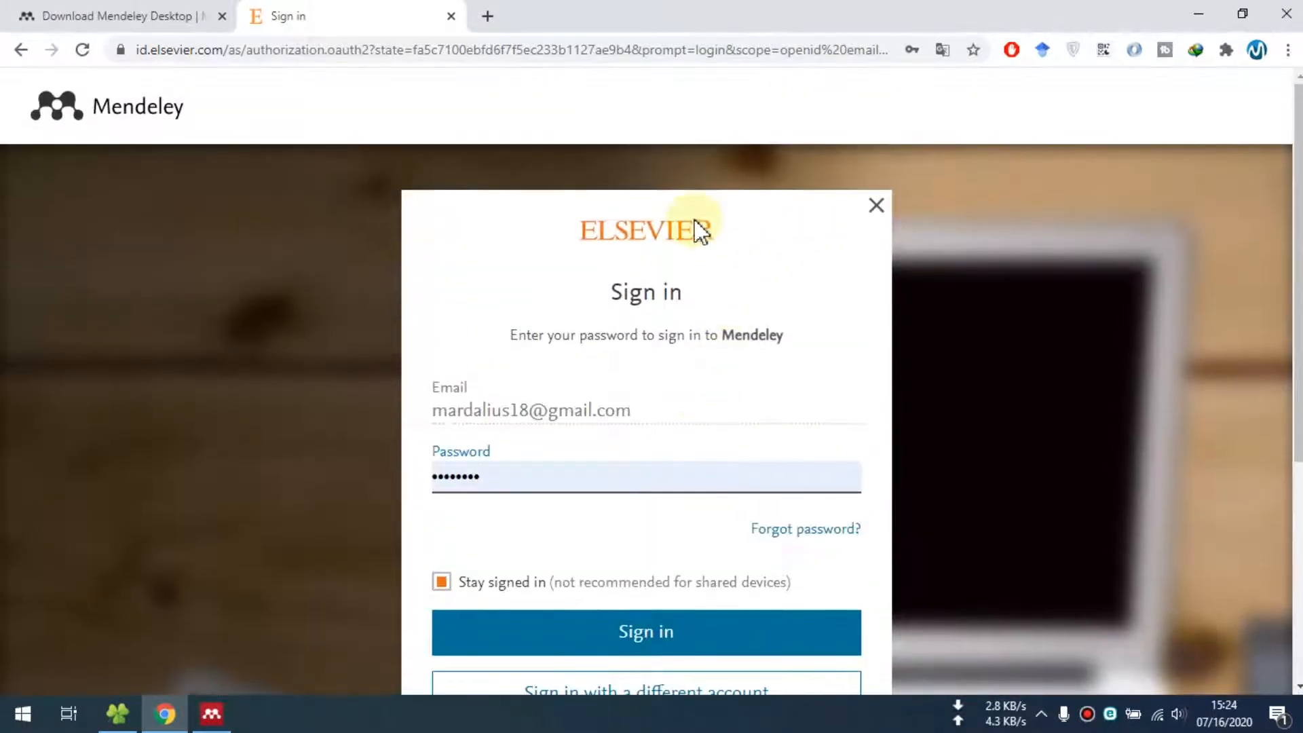
pyautogui.scroll(-4, 691, 228)
pyautogui.scroll(-2, 332, 564)
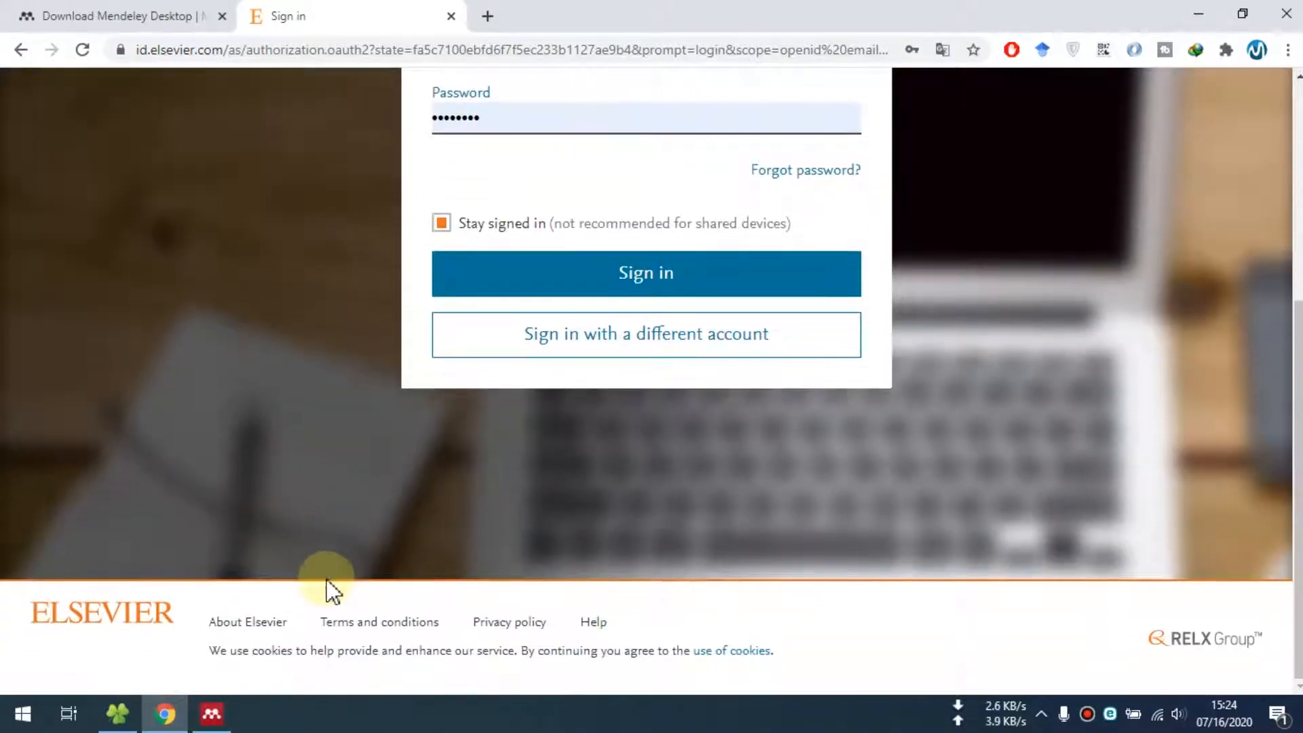
# Switch to the Mendeley Desktop welcome window, place it beside the browser's sign-in form and enter the account e-mail
pyautogui.click(212, 713)
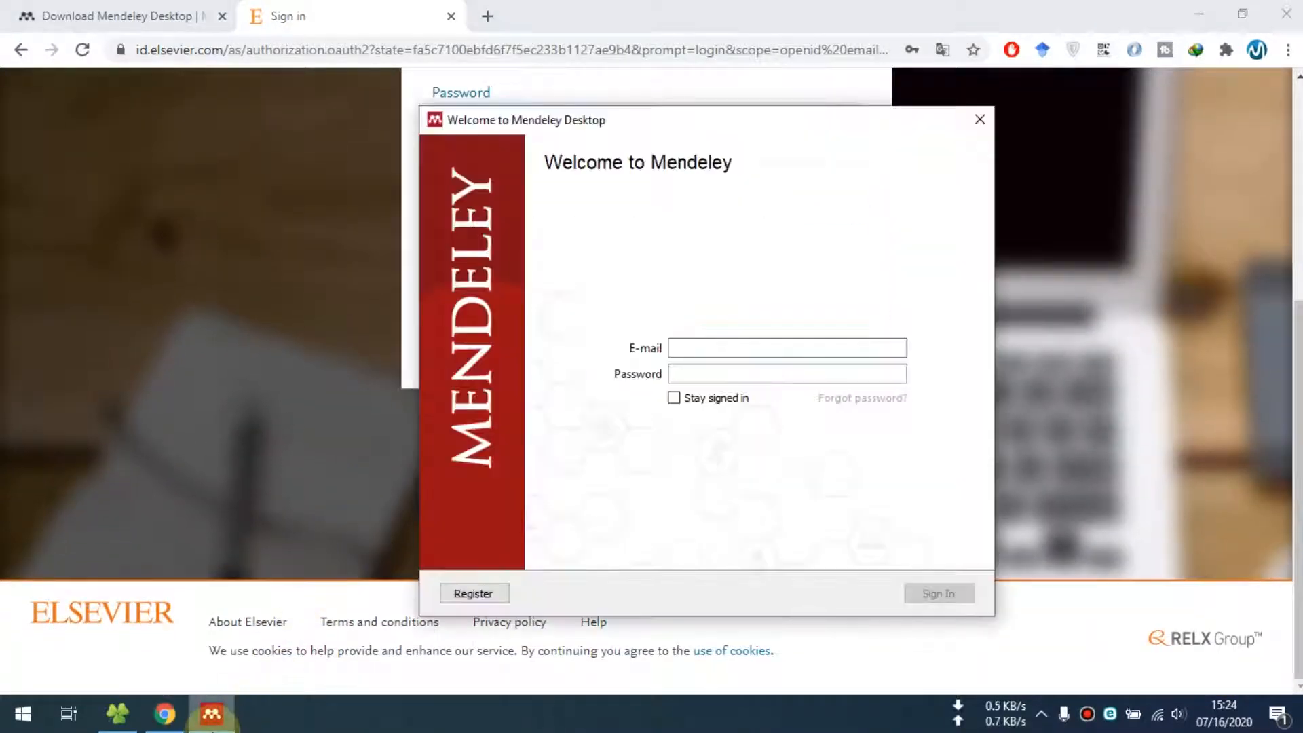
pyautogui.click(705, 346)
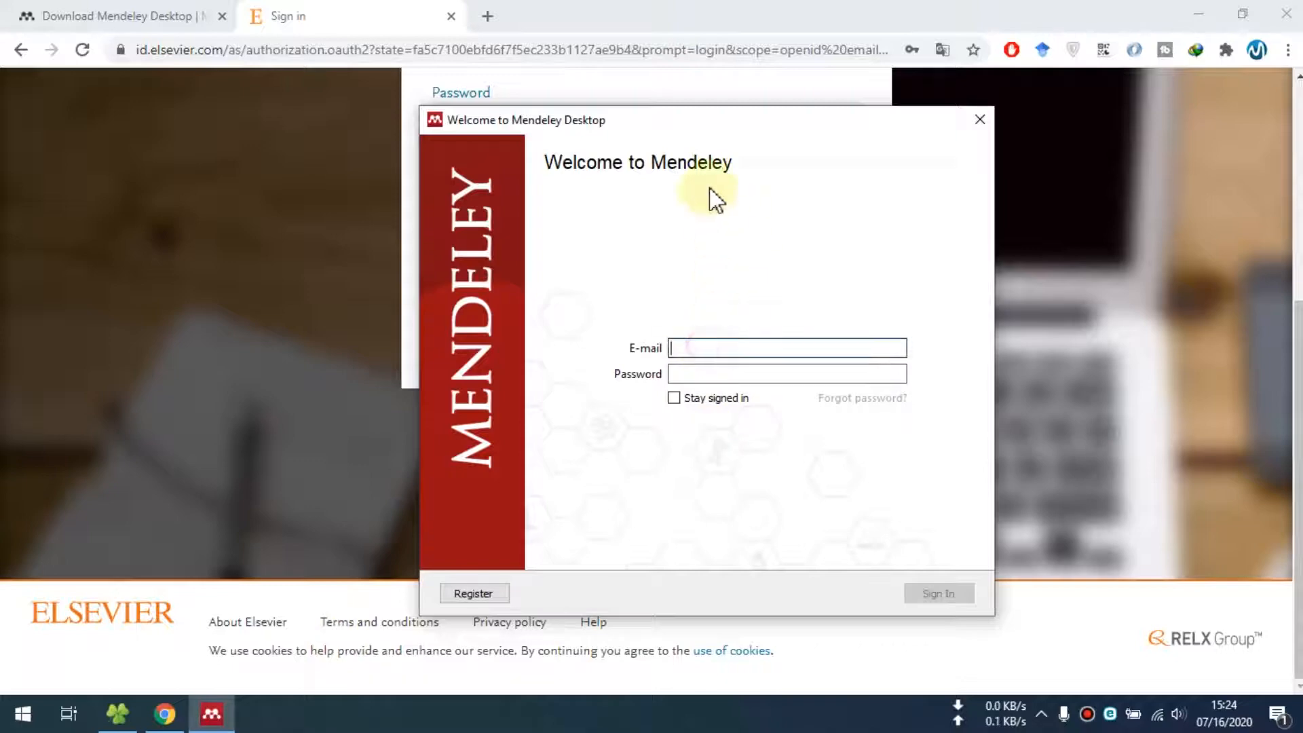
pyautogui.moveTo(700, 127); pyautogui.dragTo(842, 108)
pyautogui.scroll(3, 587, 151)
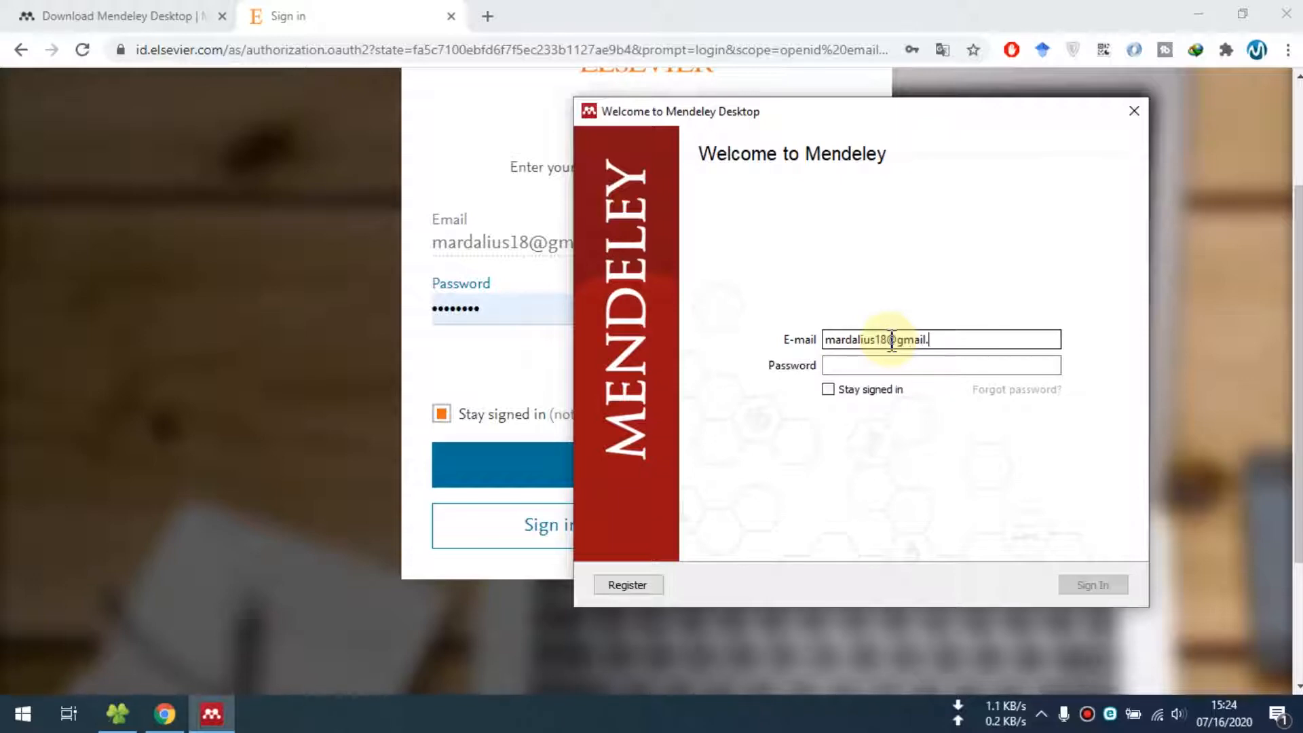
# Enter the account password, enable Stay signed in and try to sign in to Mendeley Desktop
pyautogui.click(860, 370)
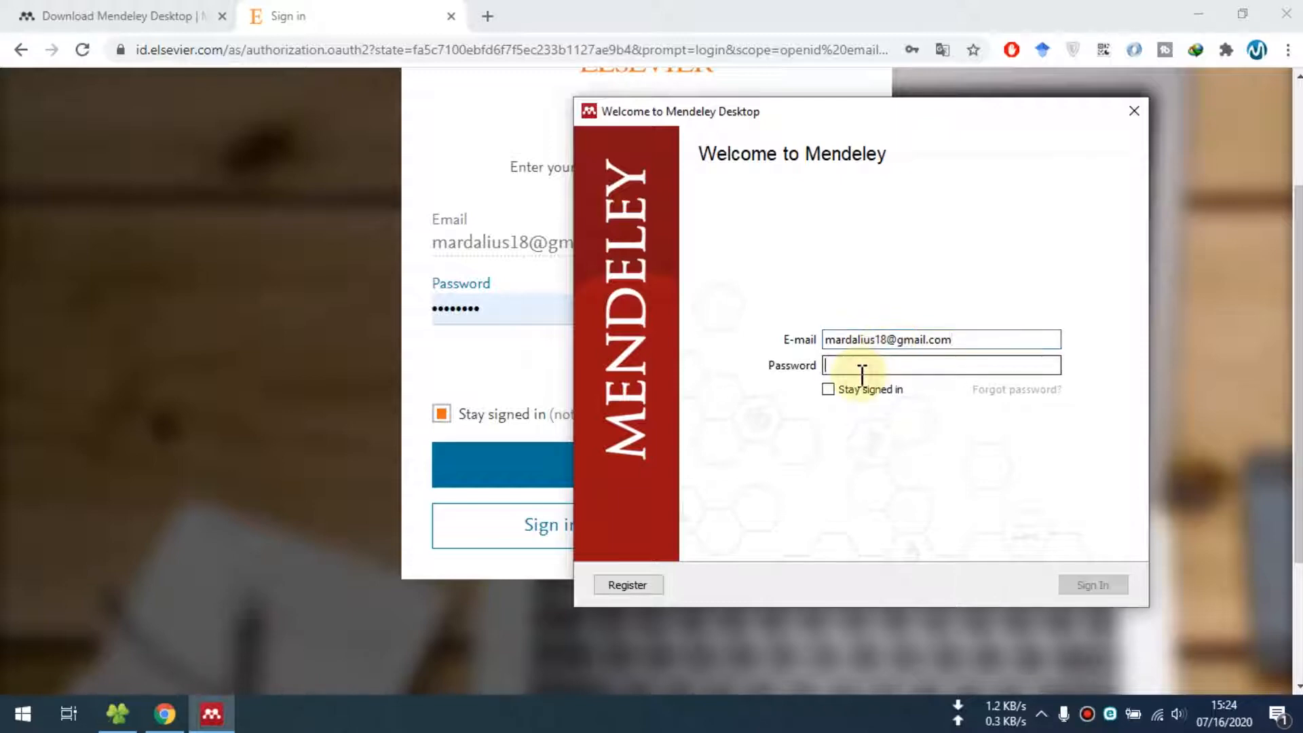
pyautogui.write('••')
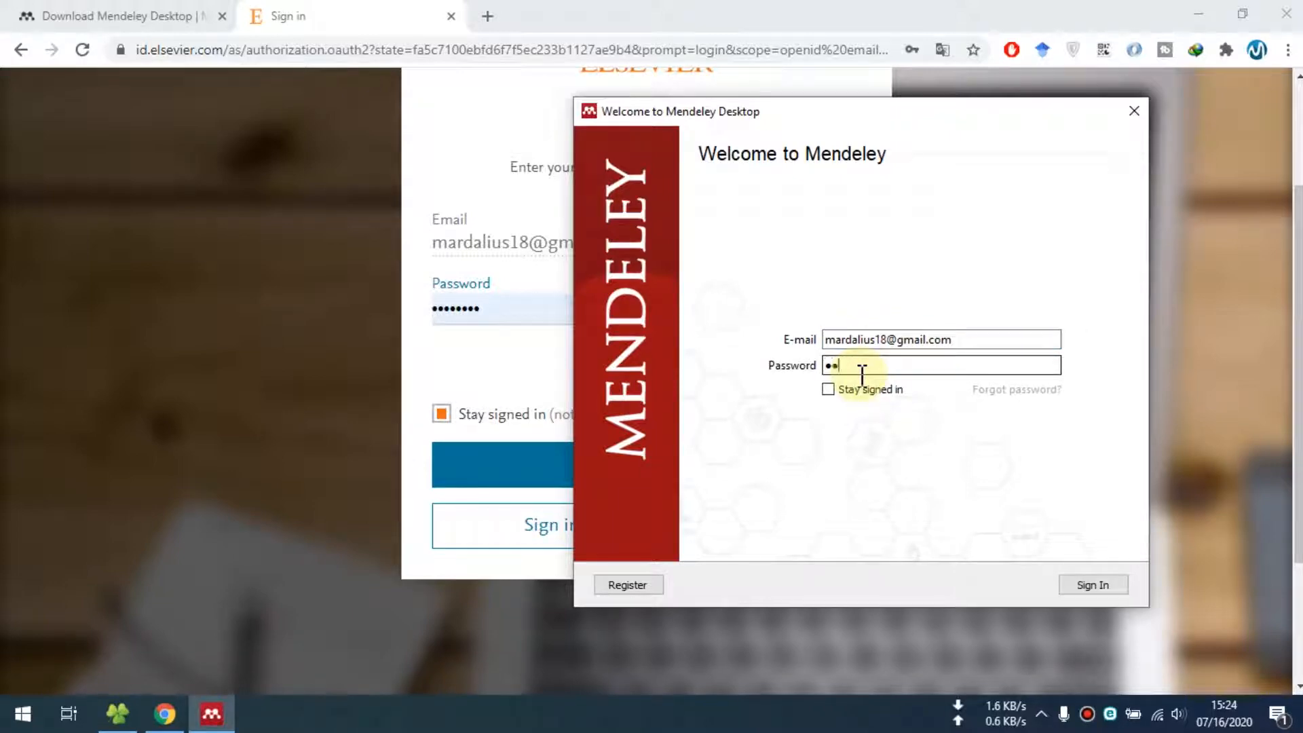
pyautogui.press('BackSpace')
pyautogui.press('BackSpace')
pyautogui.write('••')
pyautogui.click(828, 390)
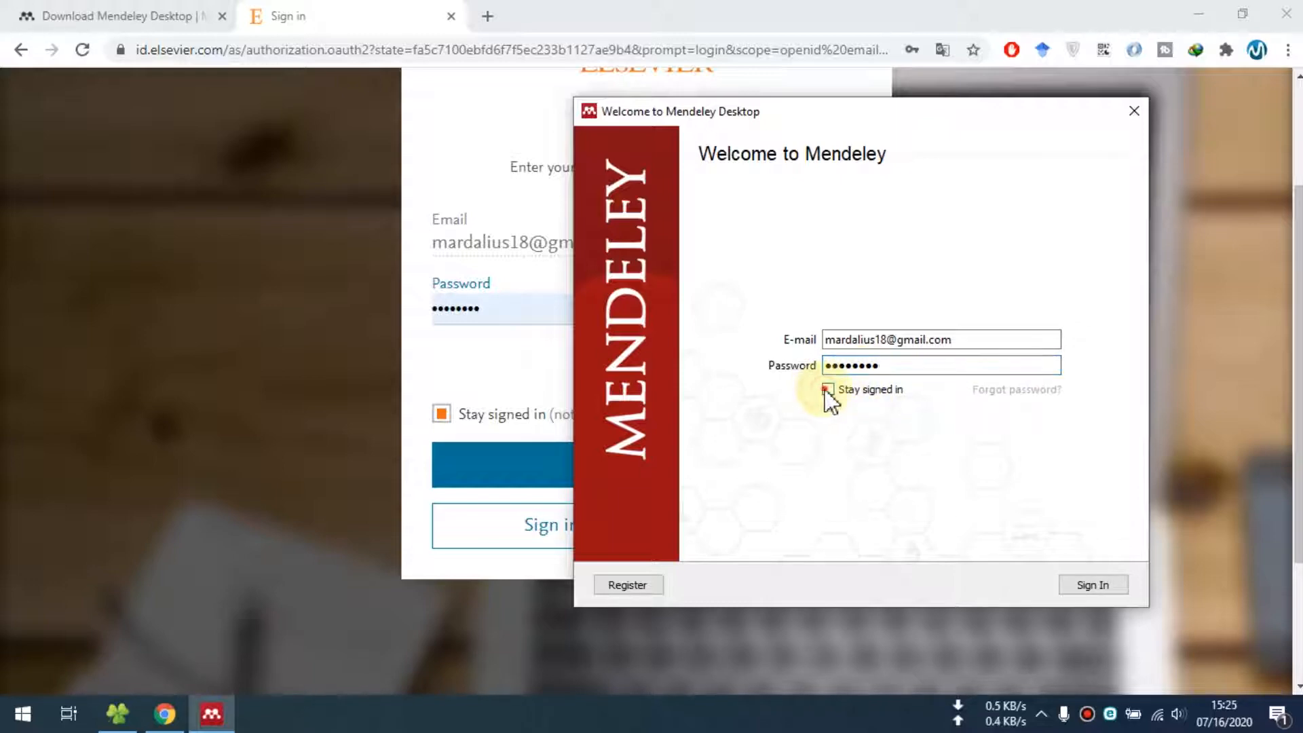
pyautogui.click(1088, 582)
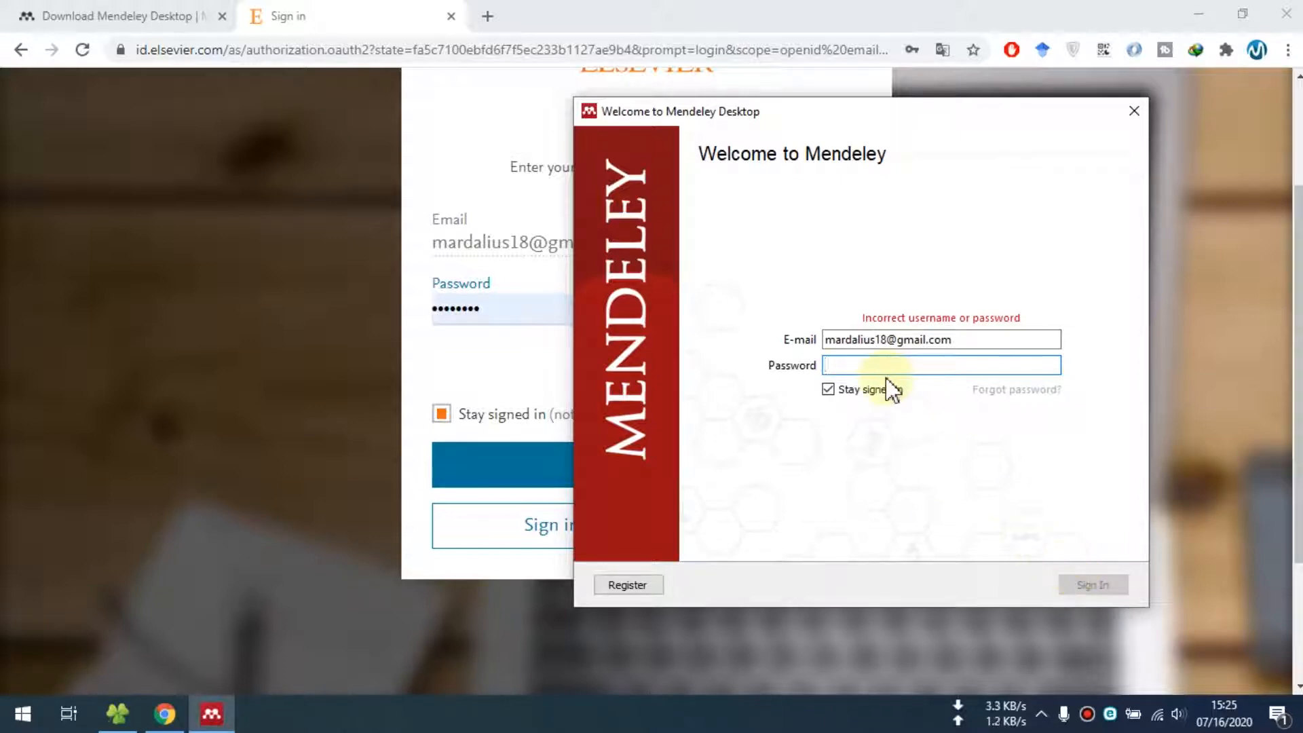
# Re-enter the account password and try to sign in again
pyautogui.write('•••')
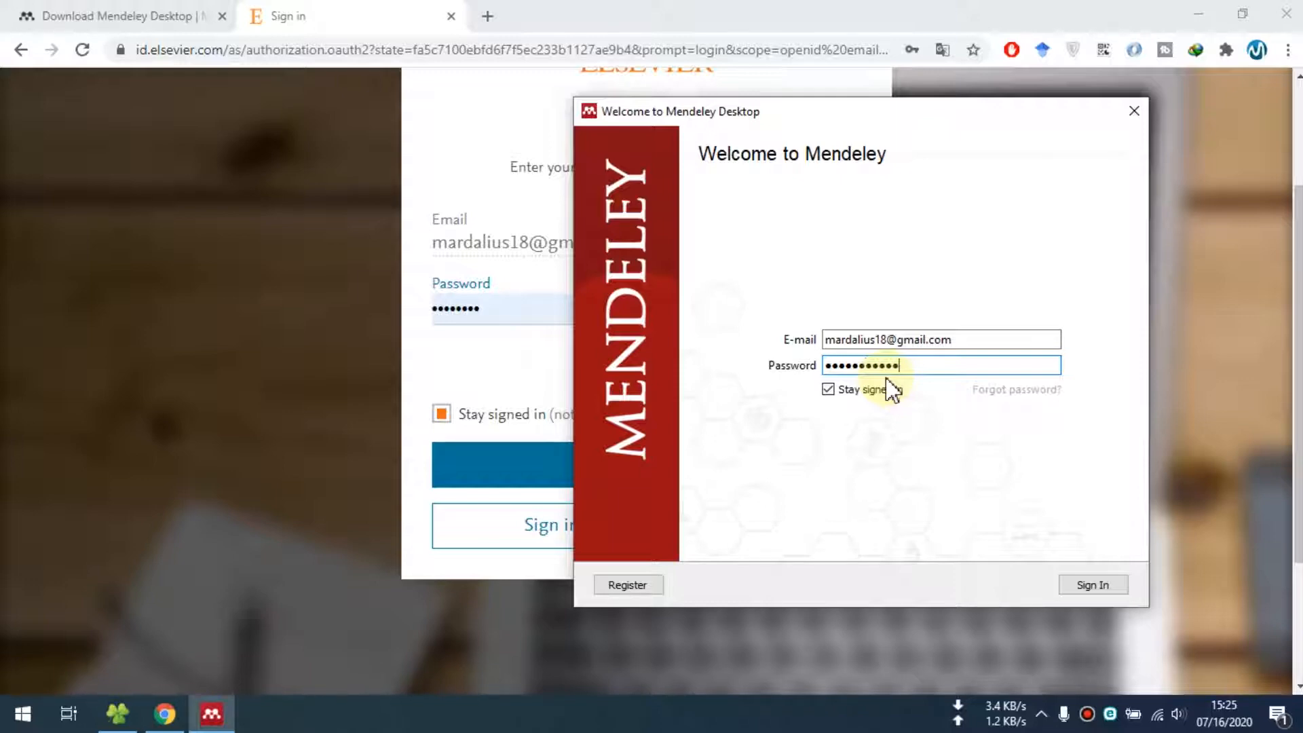
pyautogui.write('••••••••')
pyautogui.click(1093, 586)
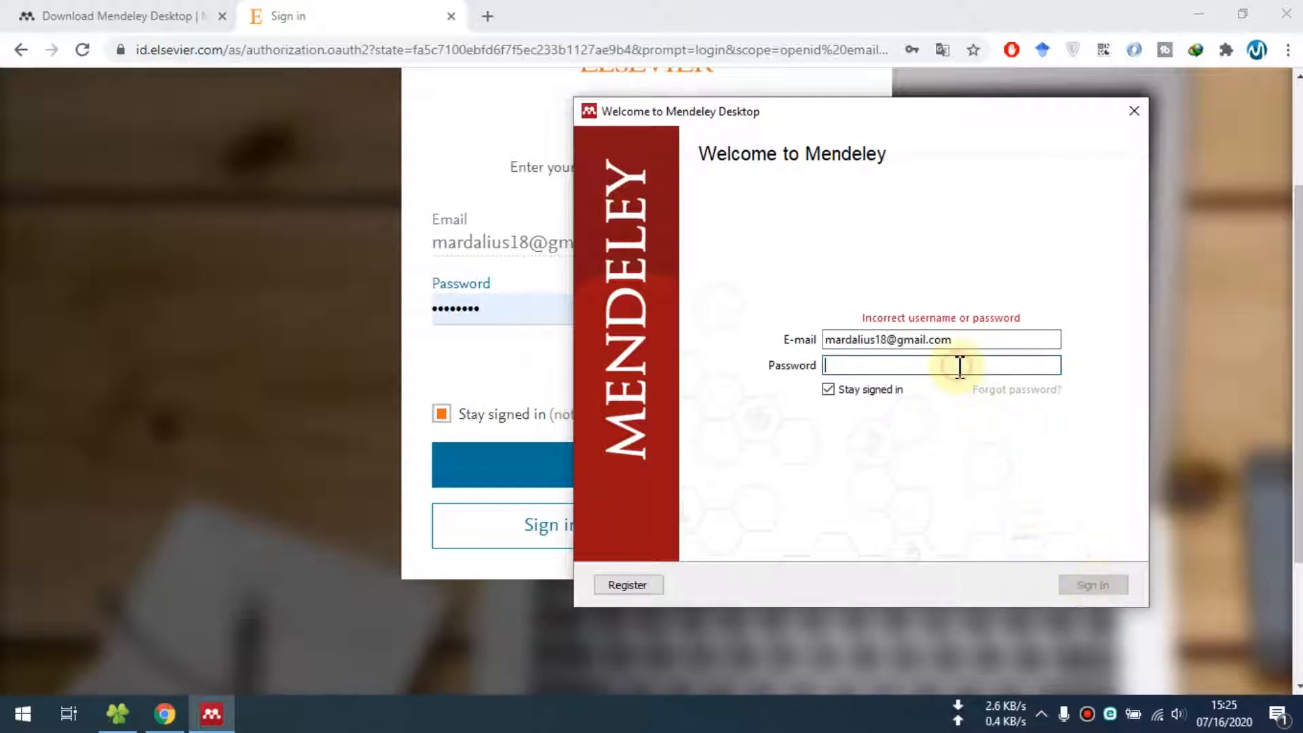
# Enter the account password once more and sign in to Mendeley Desktop
pyautogui.write('•')
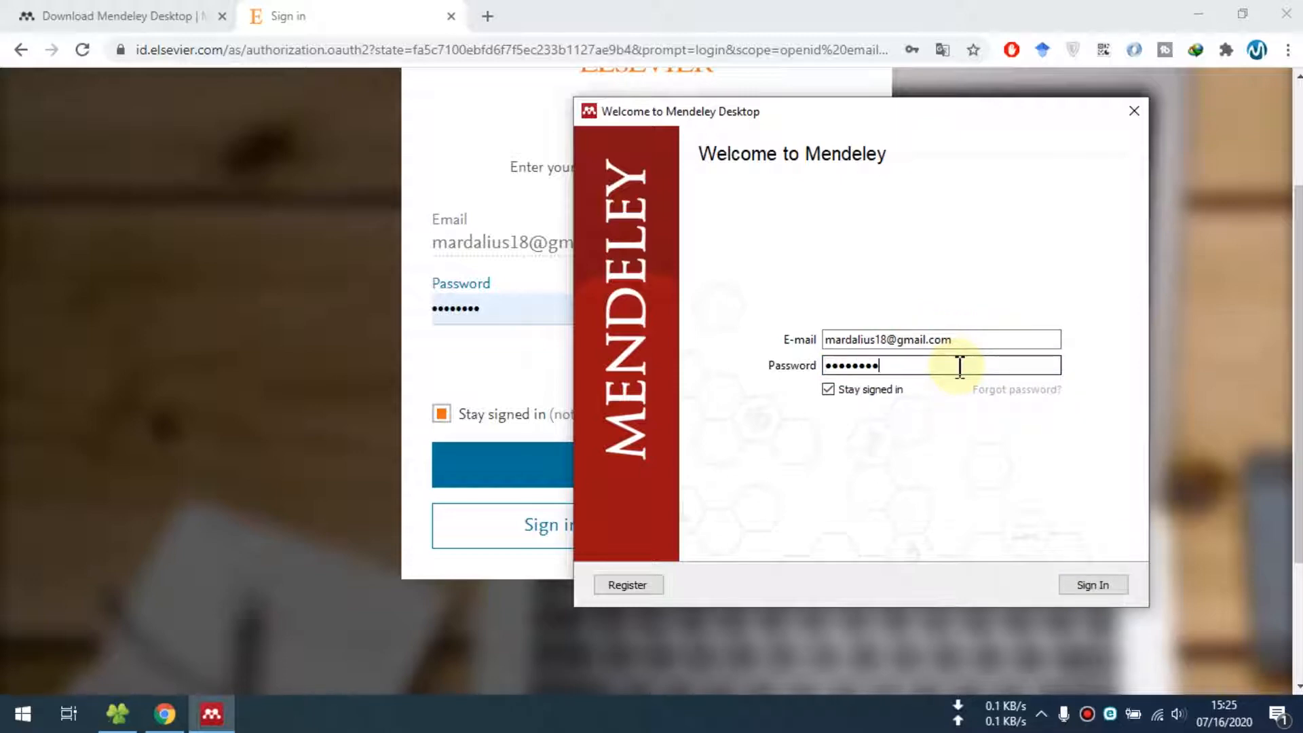
pyautogui.write('•••••••')
pyautogui.press('Return')
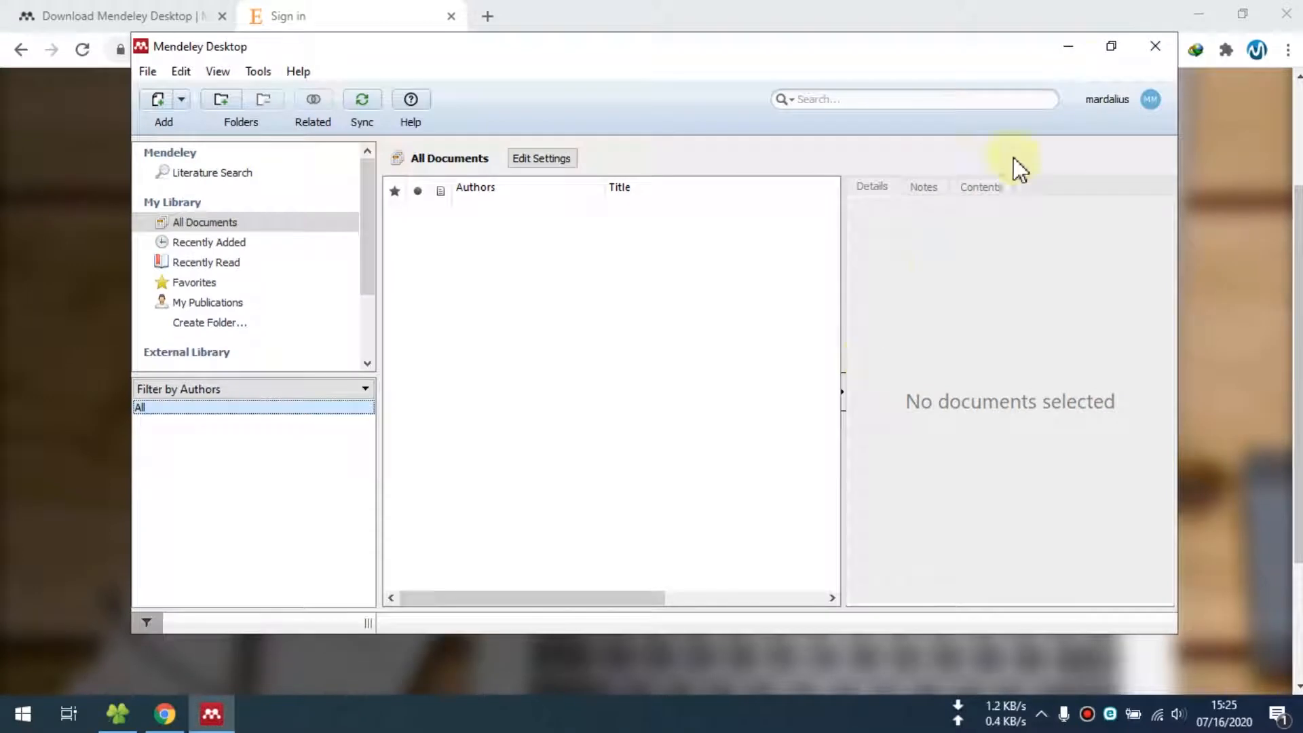
# Maximise the Mendeley Desktop library window, close the planned upgrade notice and narrow the My Library pane slightly
pyautogui.click(1110, 47)
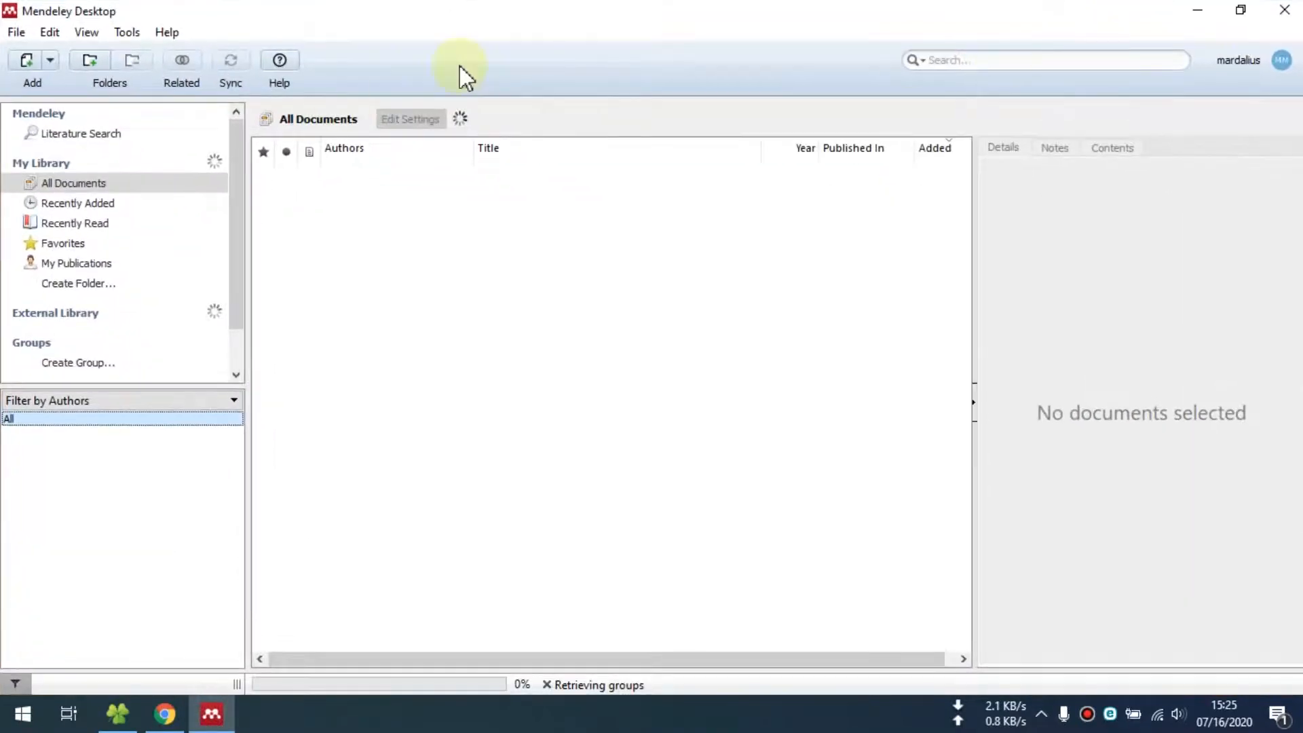
pyautogui.moveTo(246, 177); pyautogui.dragTo(230, 180)
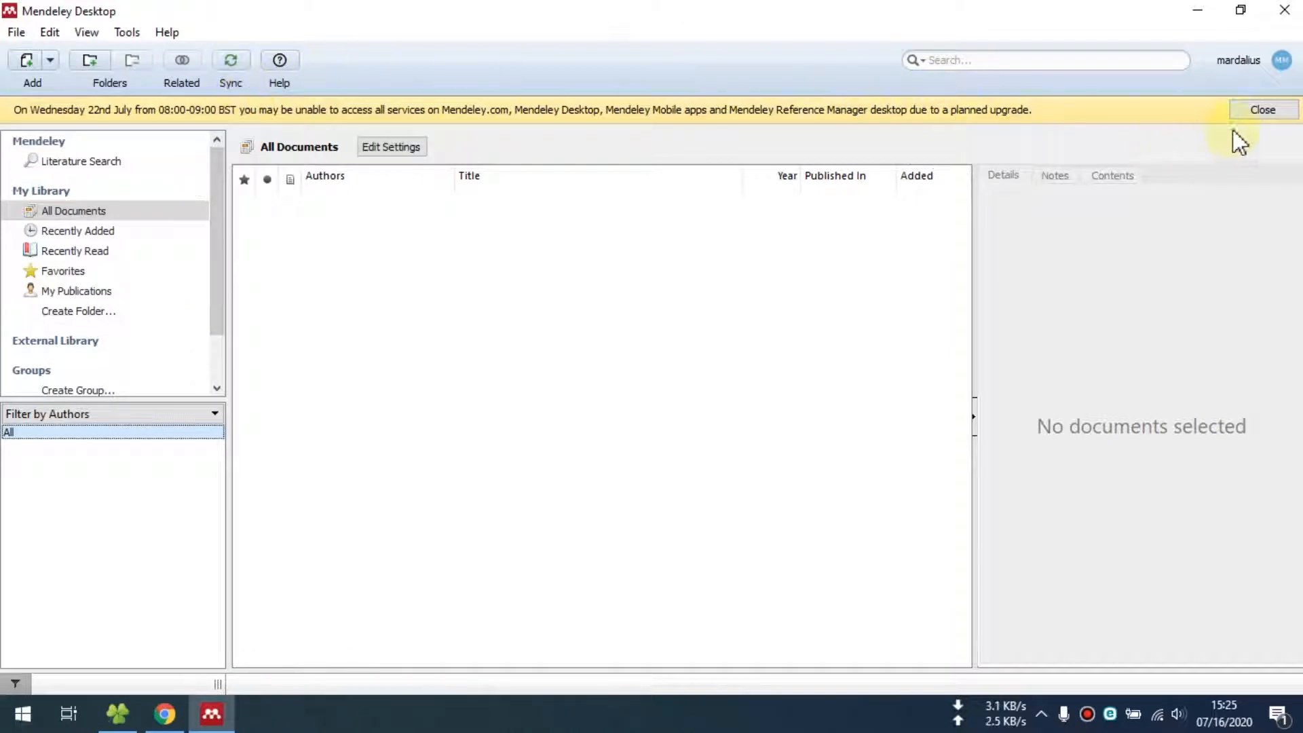
pyautogui.click(1279, 110)
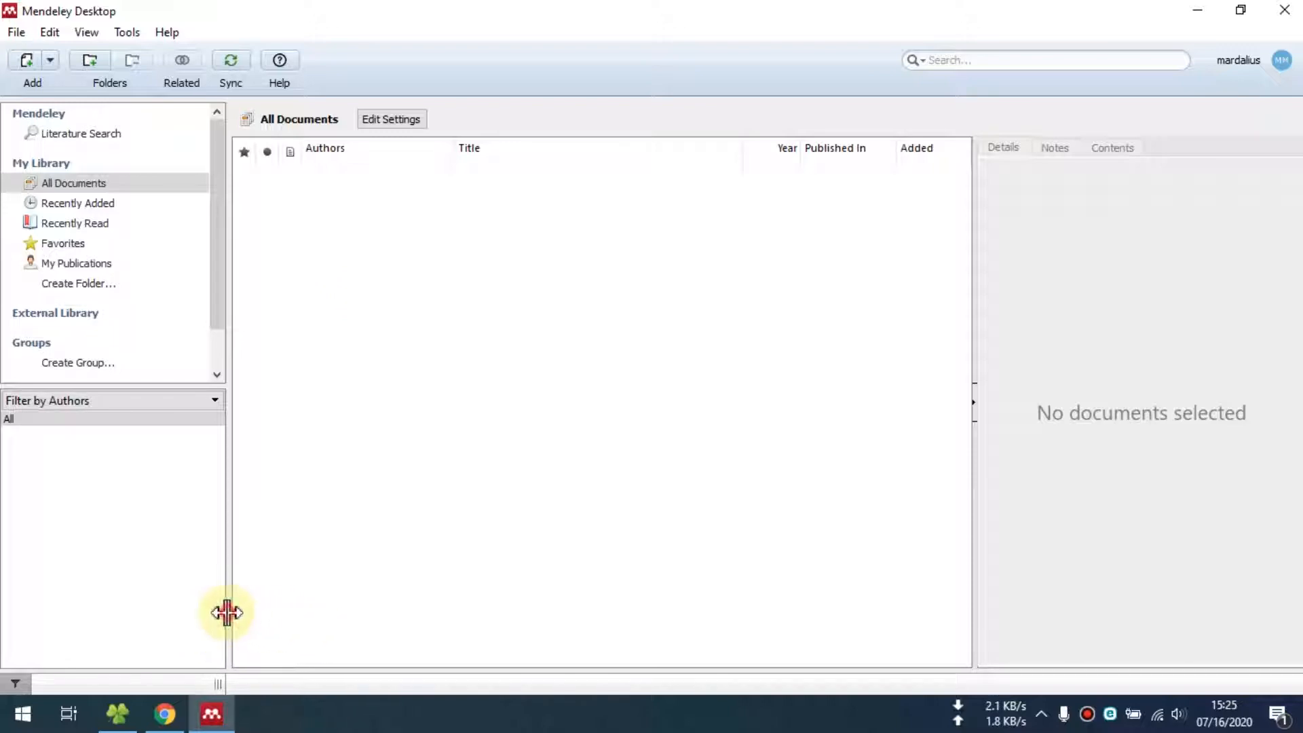
pyautogui.moveTo(227, 613); pyautogui.dragTo(222, 613)
# Start Word and create a blank document
pyautogui.click(22, 713)
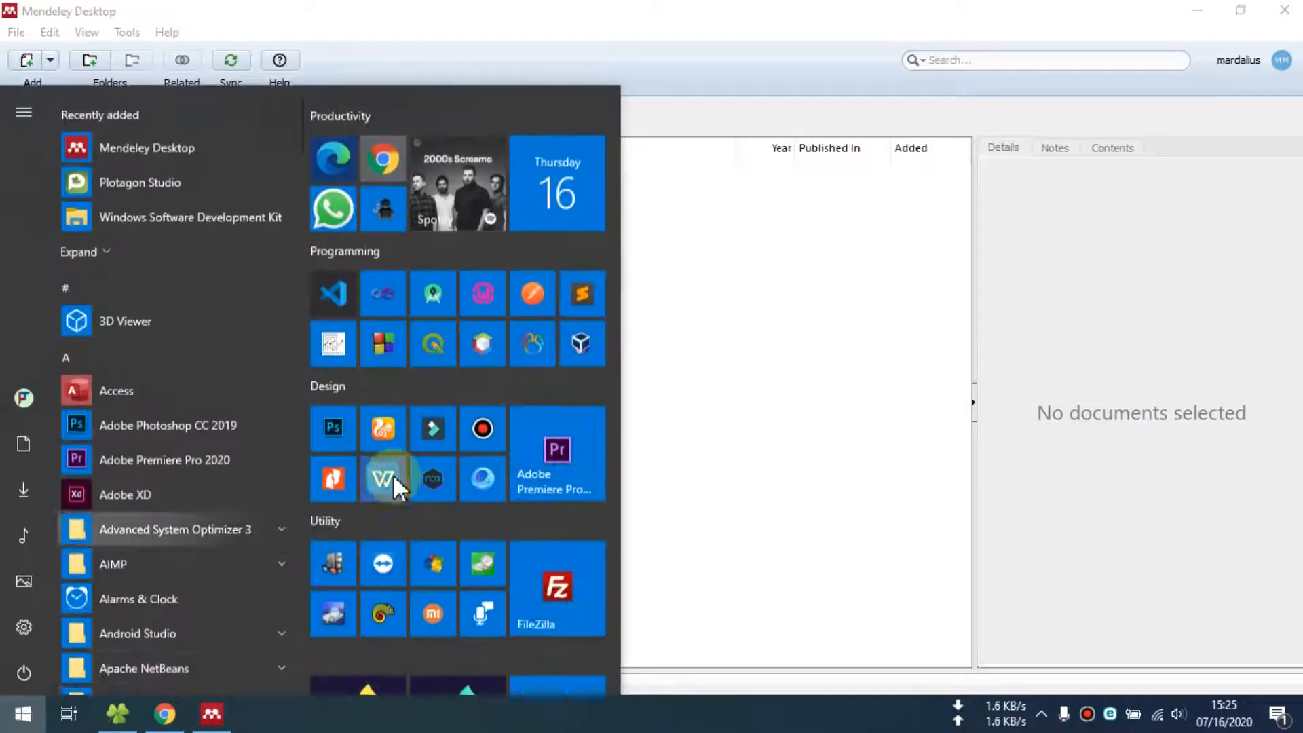
pyautogui.scroll(-5, 503, 373)
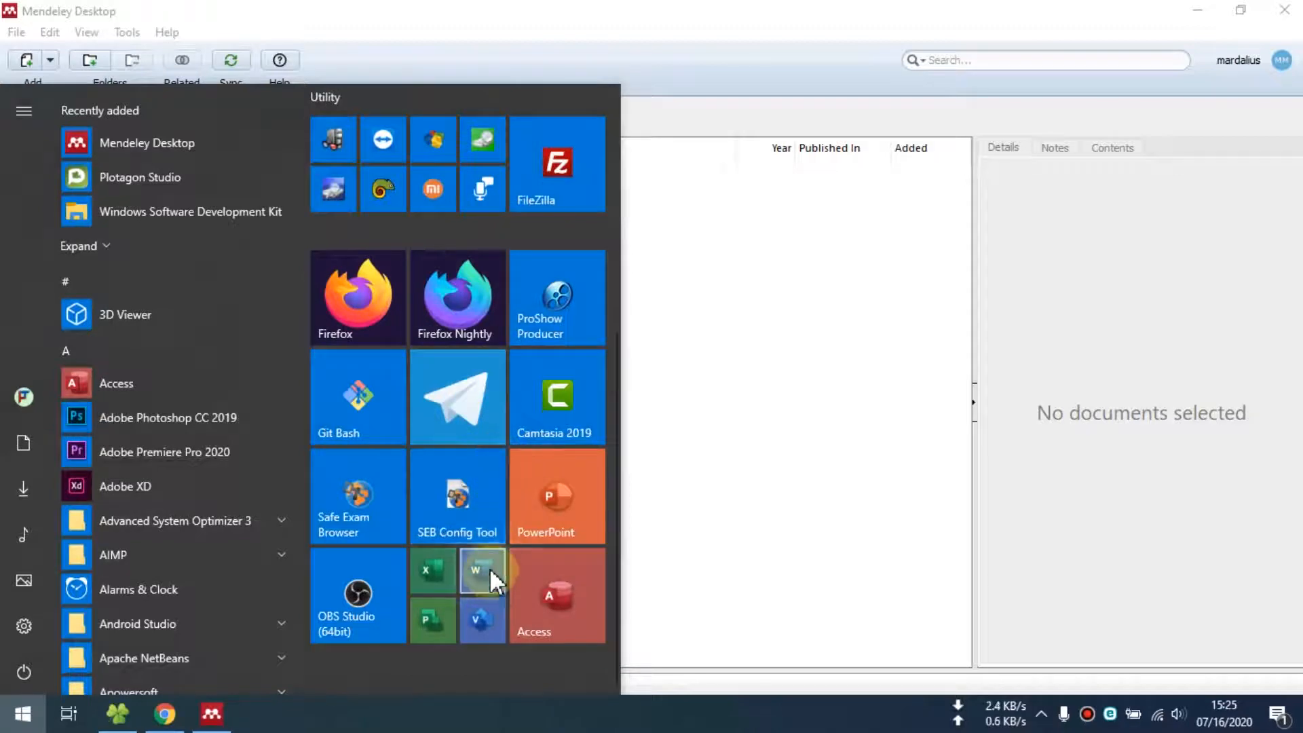
pyautogui.click(490, 571)
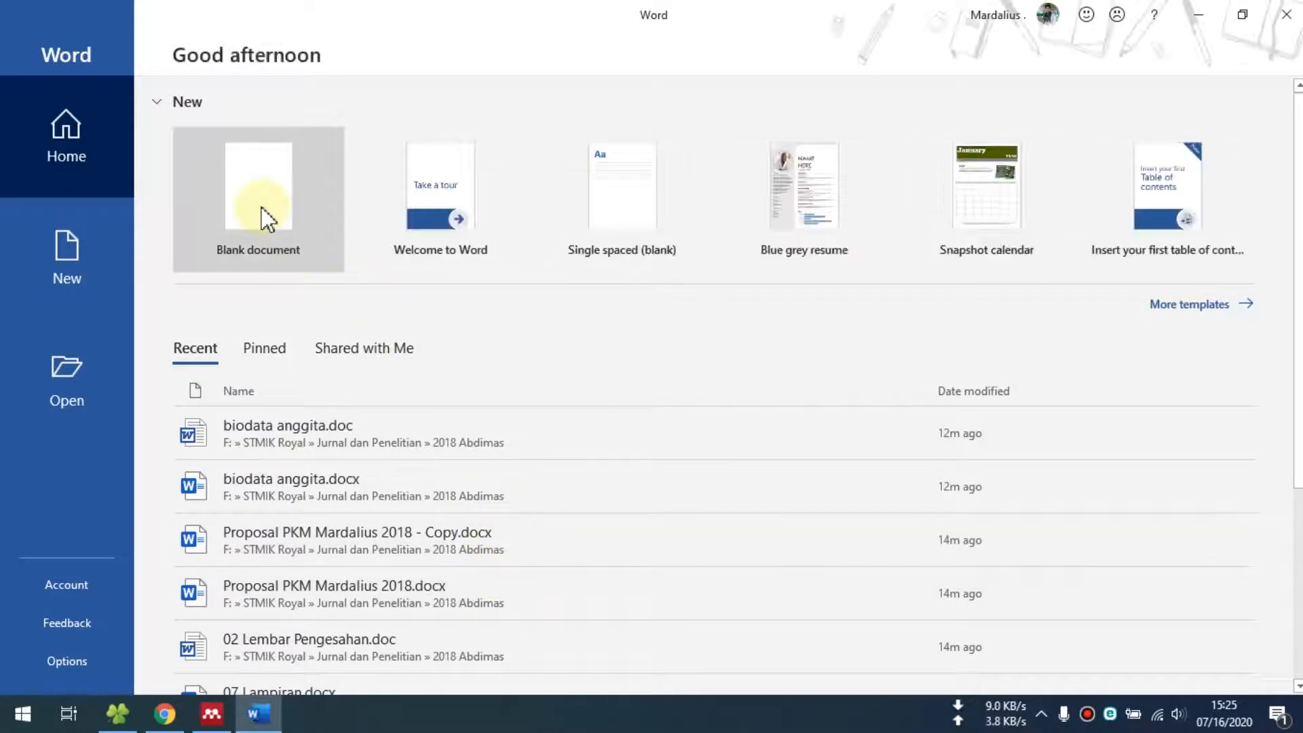
pyautogui.click(259, 206)
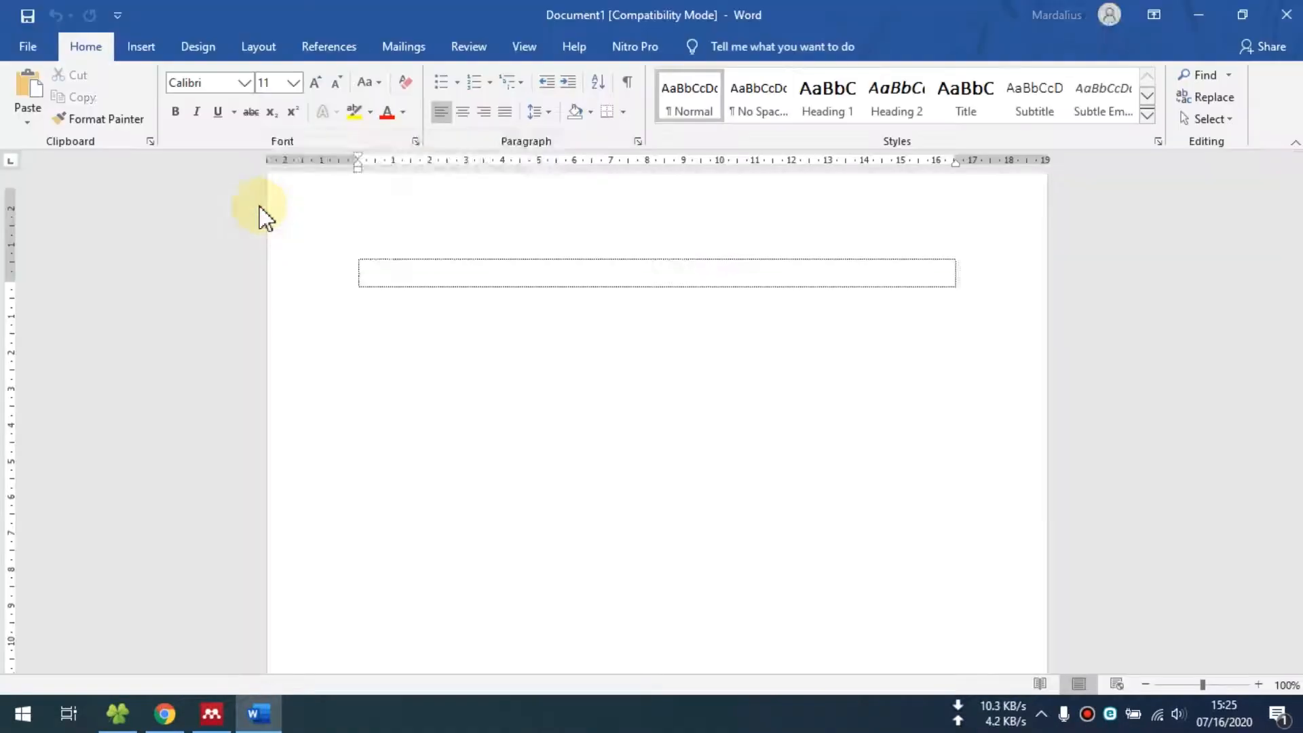
# Write "Isi" on the document's first line and apply the No Spacing style to it
pyautogui.click(430, 297)
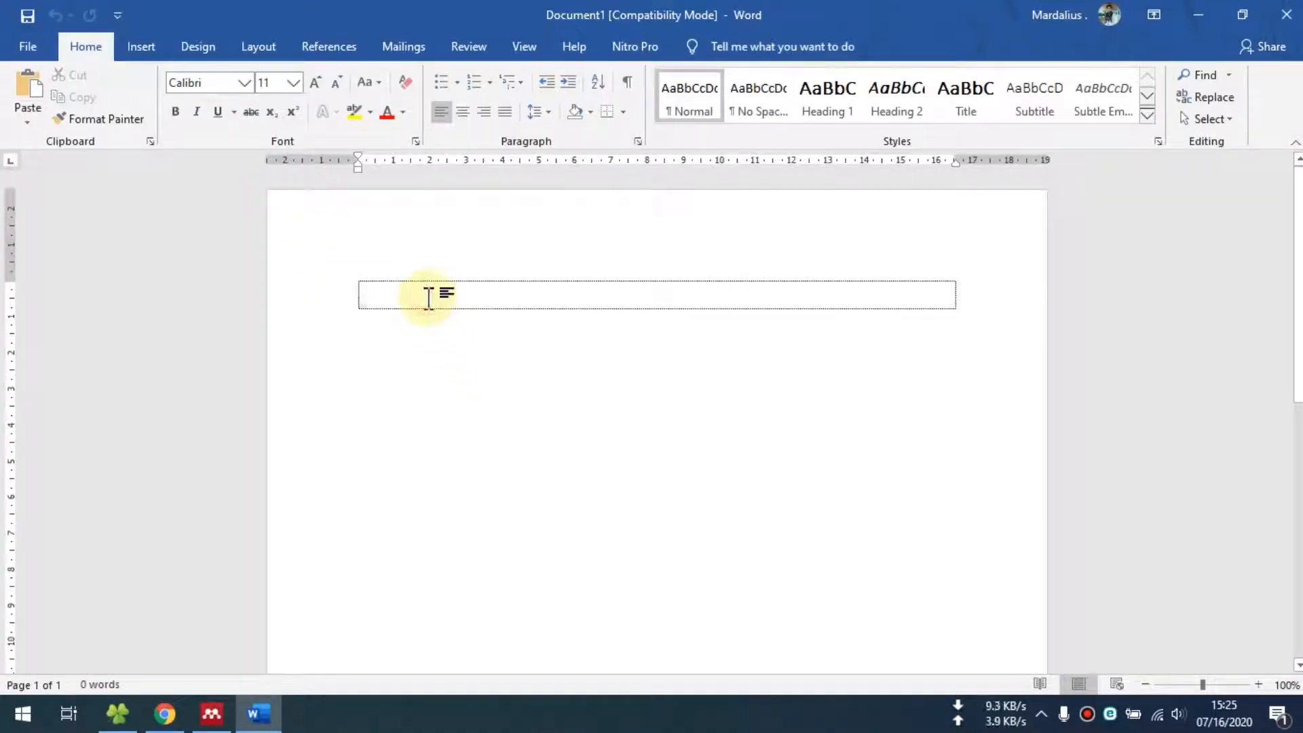
pyautogui.write('is')
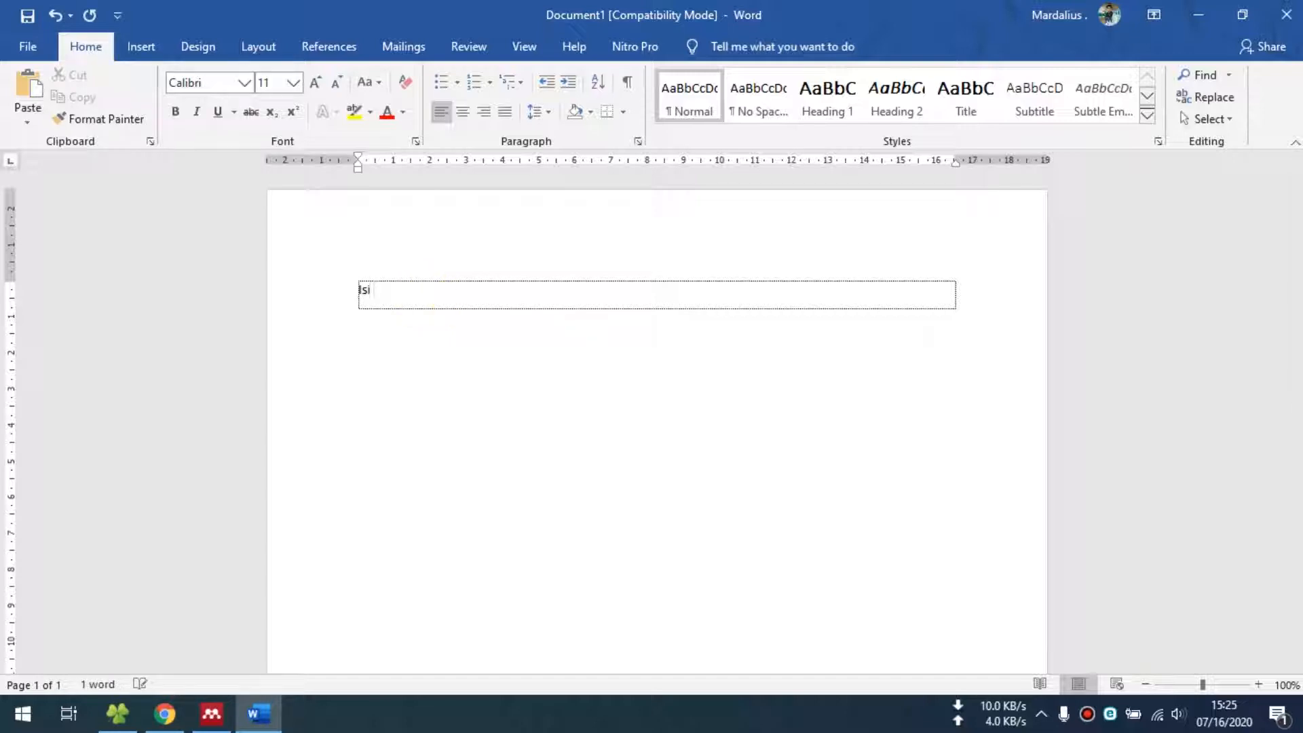
pyautogui.moveTo(427, 294); pyautogui.dragTo(360, 242)
pyautogui.click(221, 84)
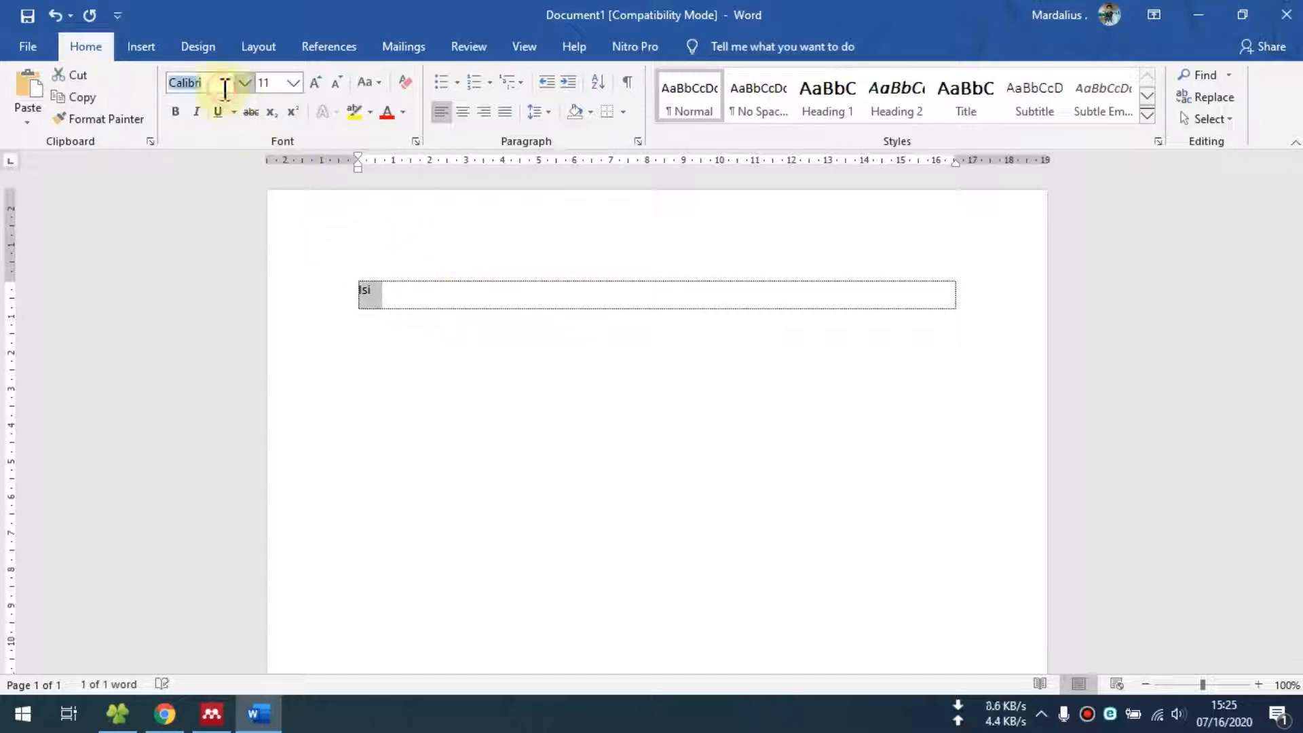
pyautogui.click(755, 121)
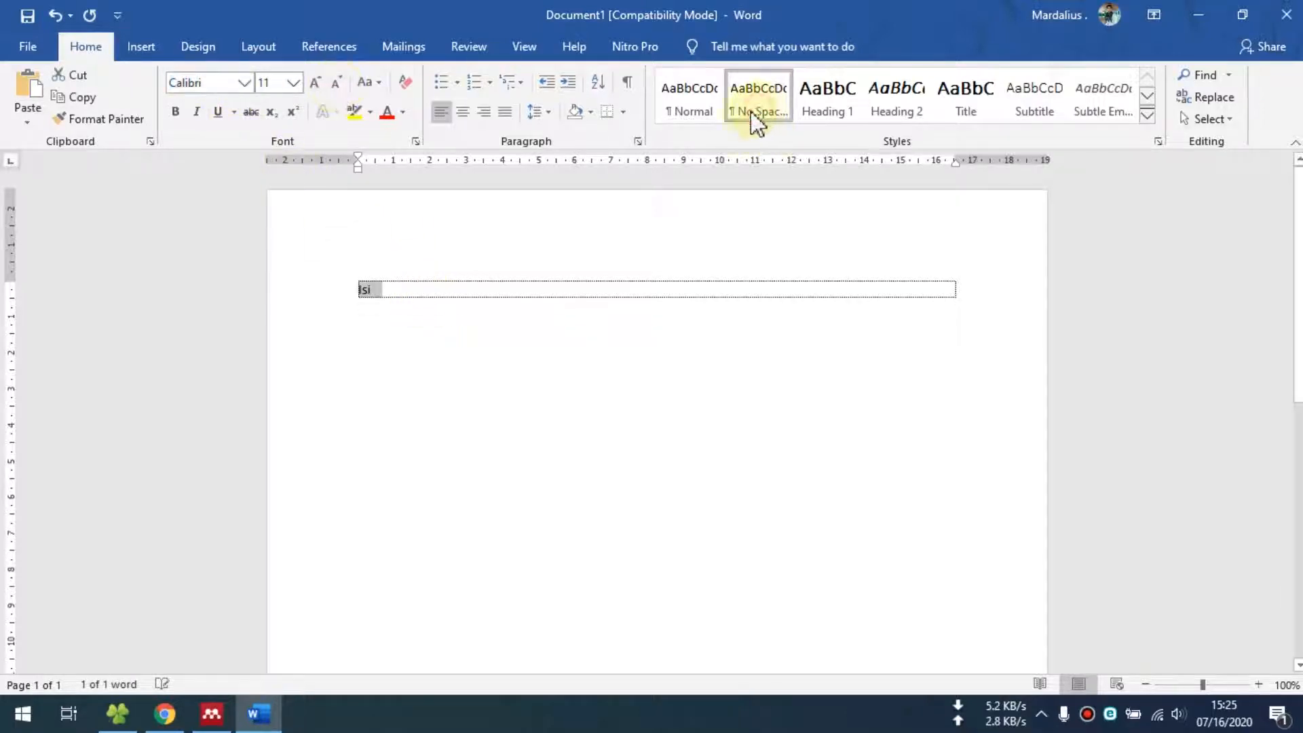
# Set the selected text's font to Times New Roman, size 12
pyautogui.click(231, 83)
pyautogui.write('Times New R')
pyautogui.press('Return')
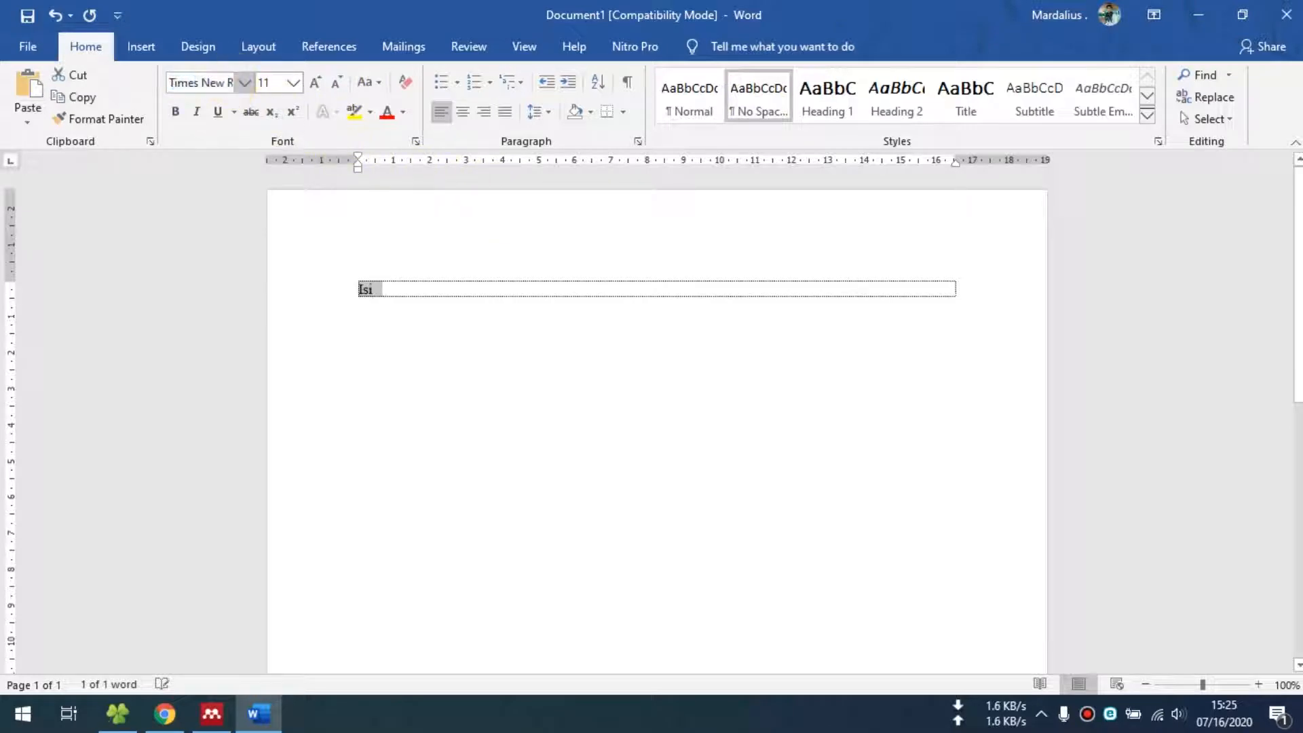
pyautogui.click(268, 82)
pyautogui.write('12')
pyautogui.press('Return')
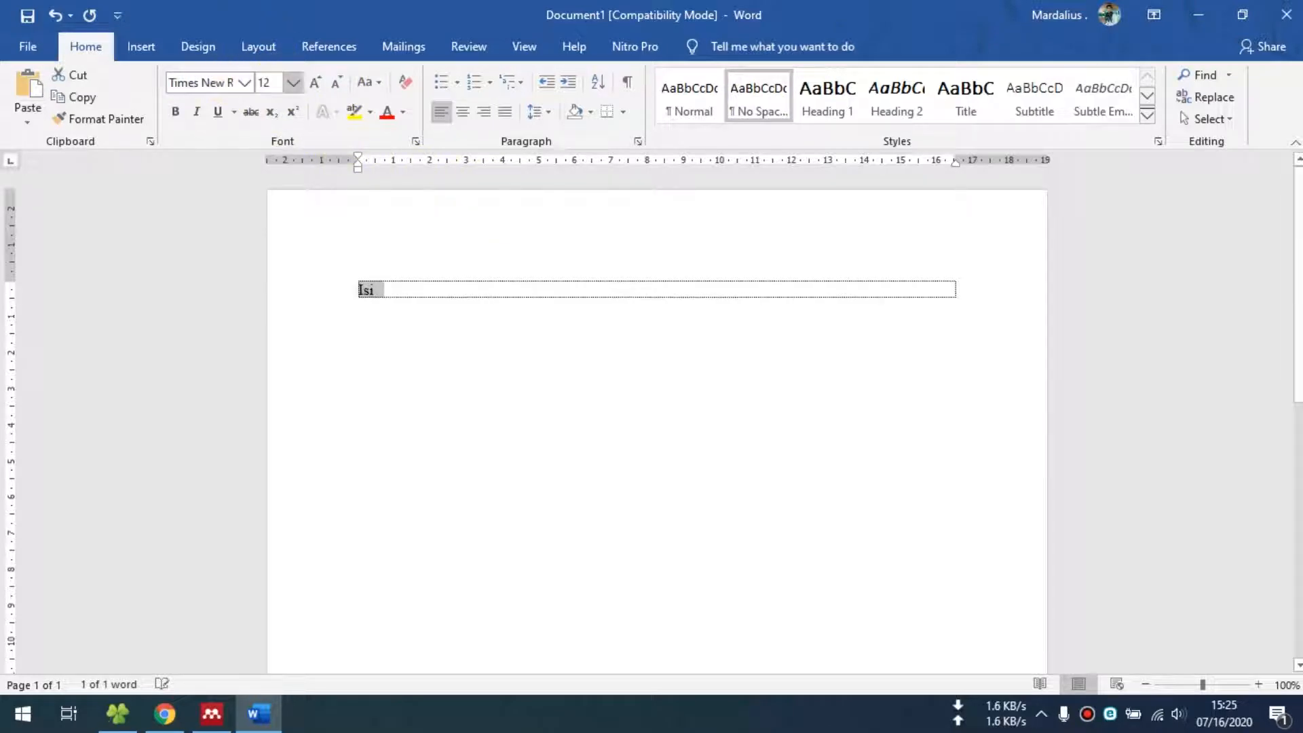
# Complete the first line so that it reads "Isi Skripsi/Jurnal/Tesis/Disertasi"
pyautogui.click(421, 279)
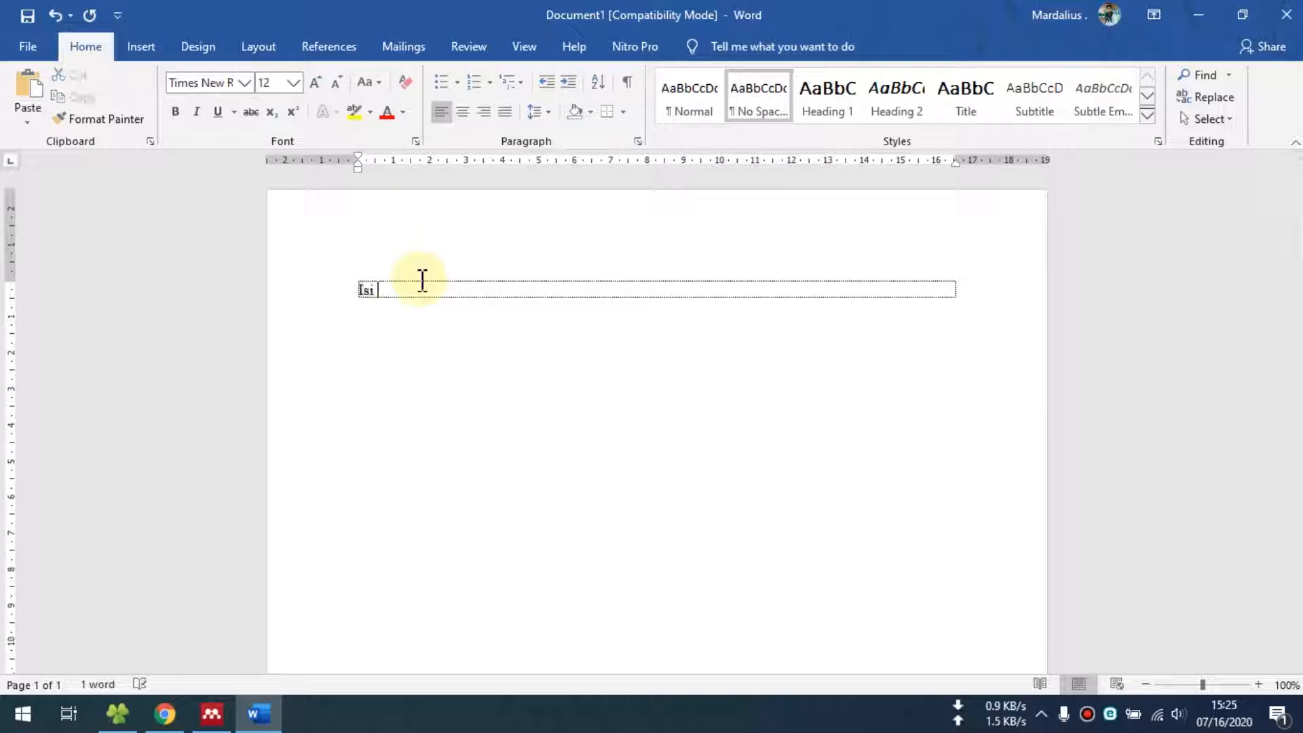
pyautogui.write('Jurnal/')
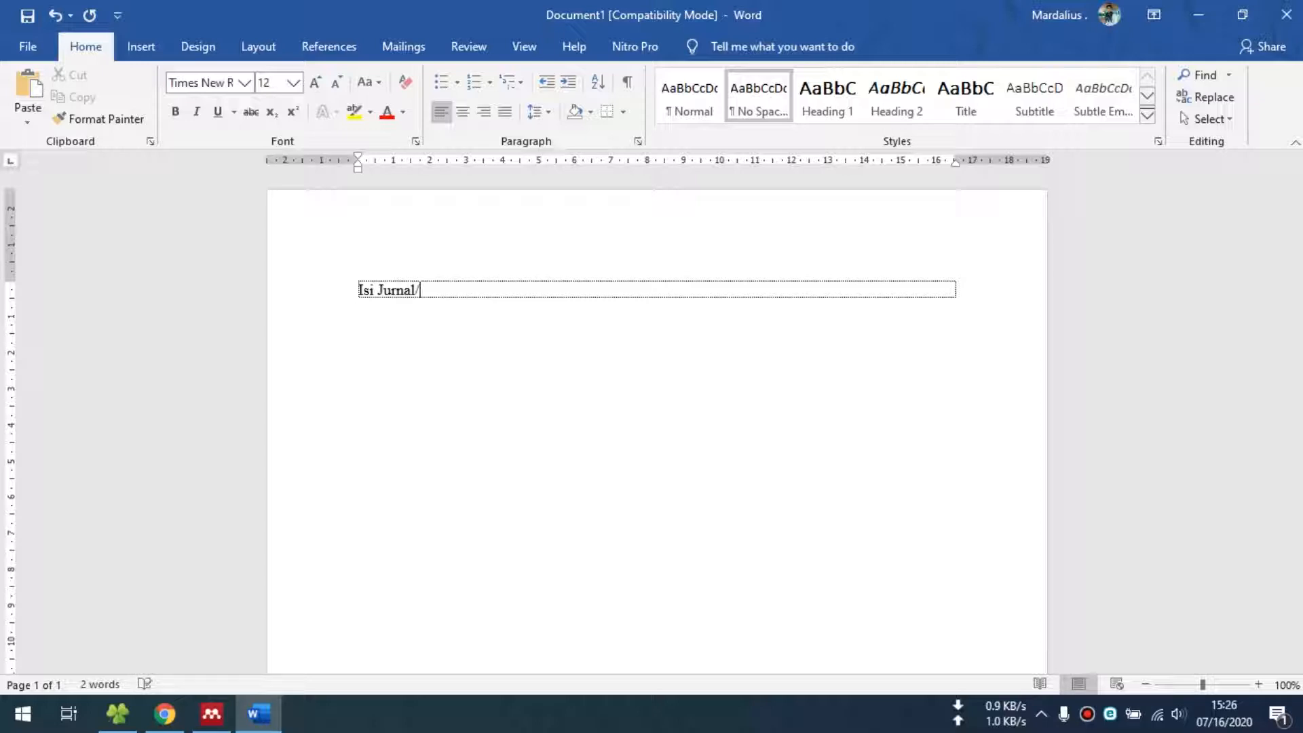
pyautogui.click(377, 289)
pyautogui.write('Skripsi')
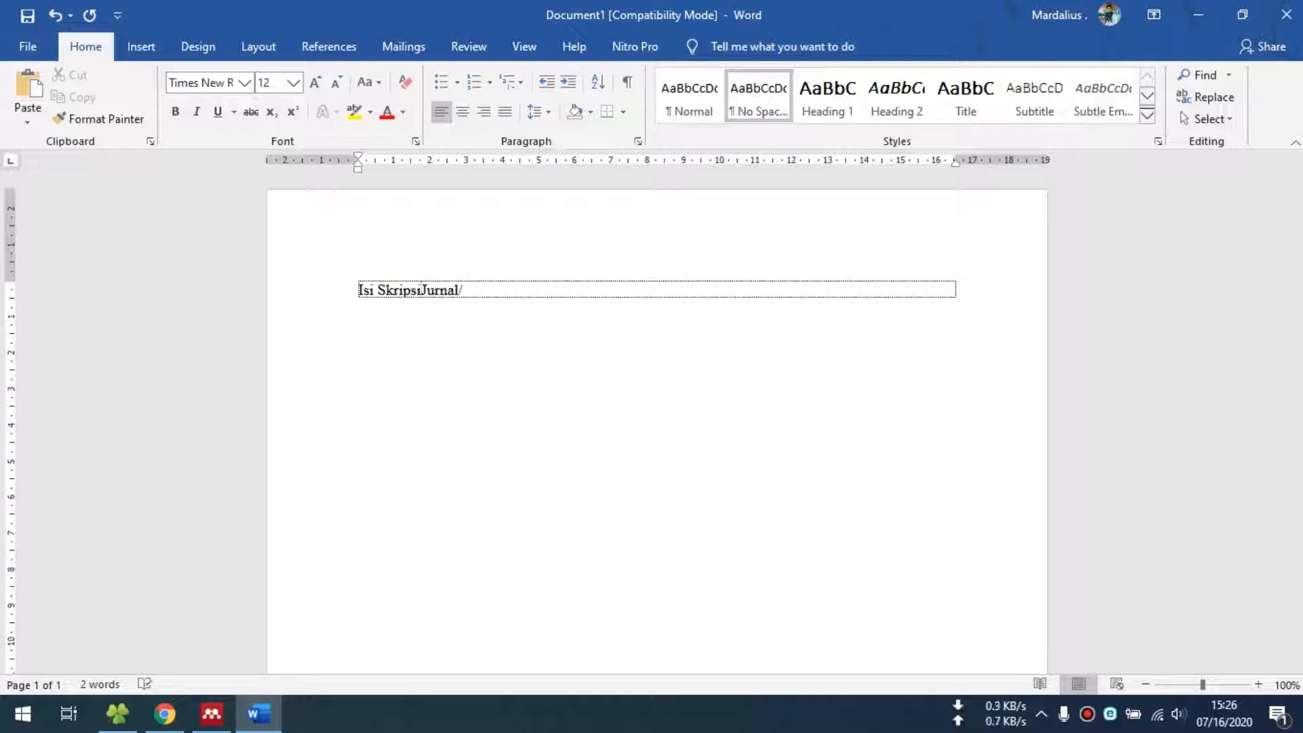
pyautogui.write('/')
pyautogui.press('Right')
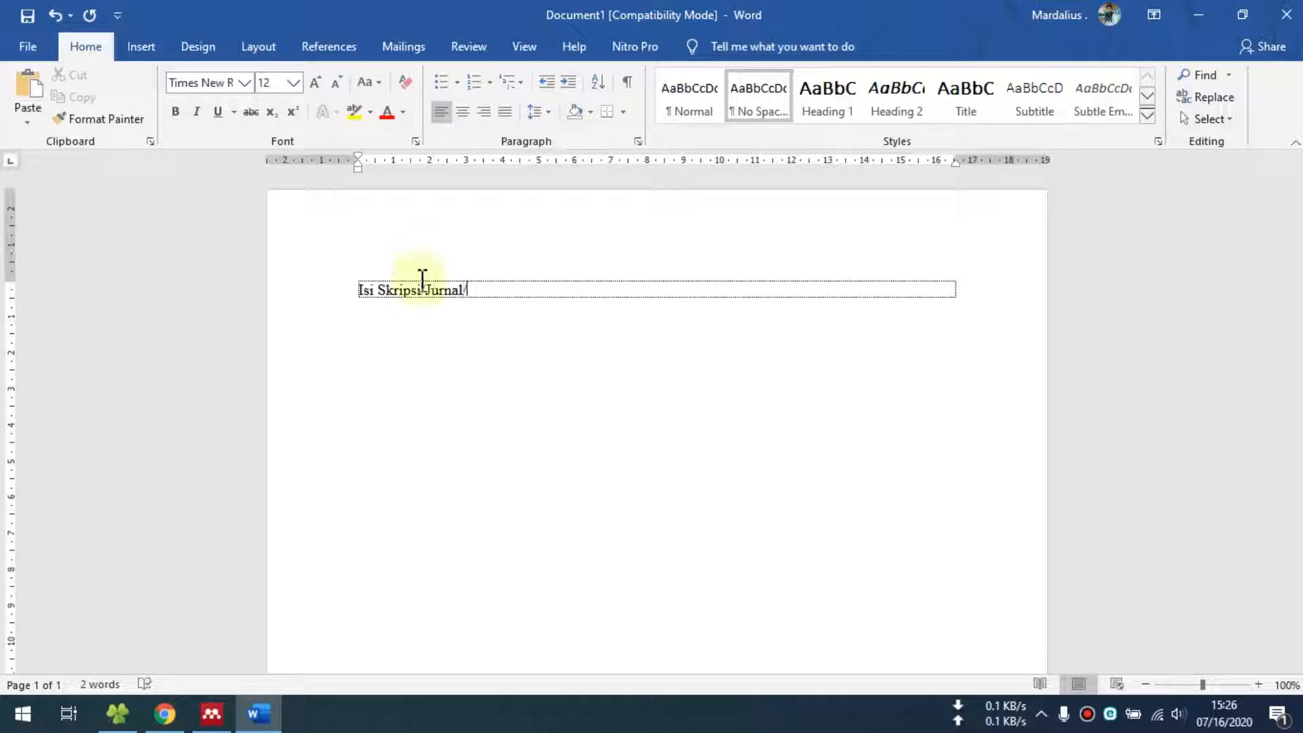
pyautogui.write('Tesis')
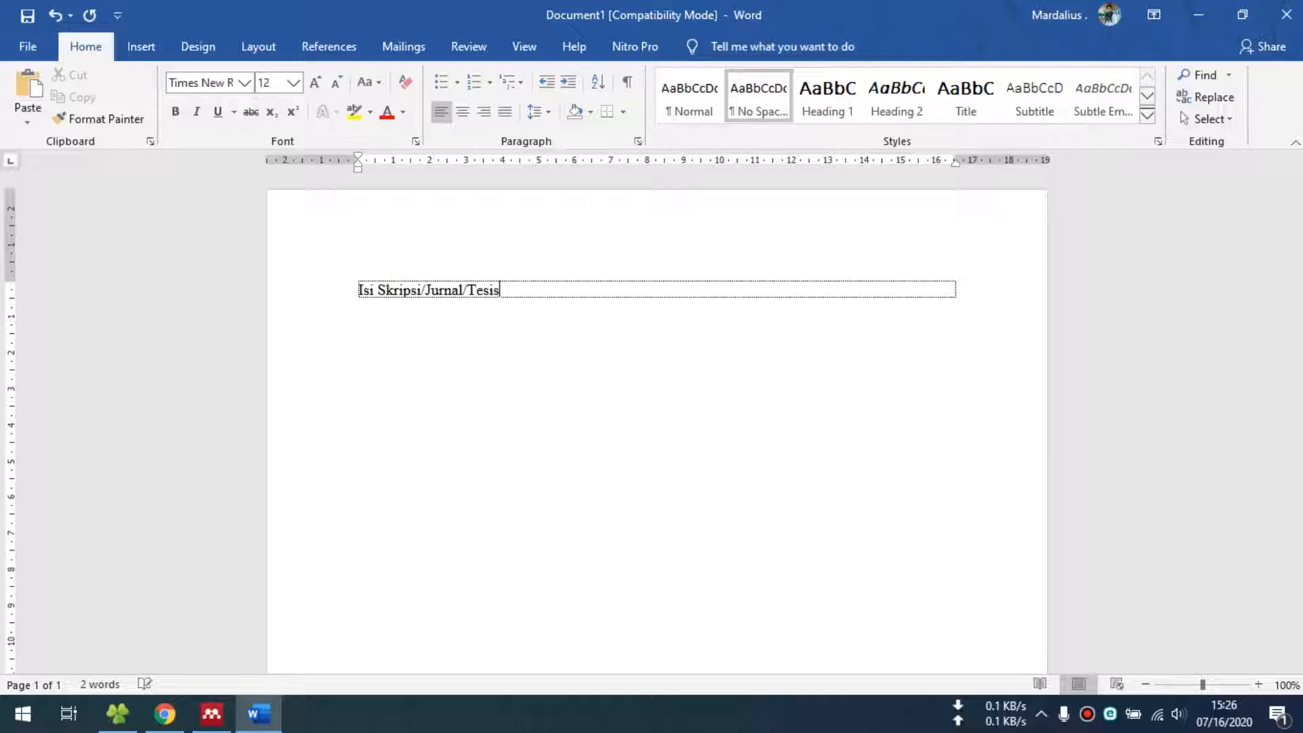
pyautogui.write('/Disertasi')
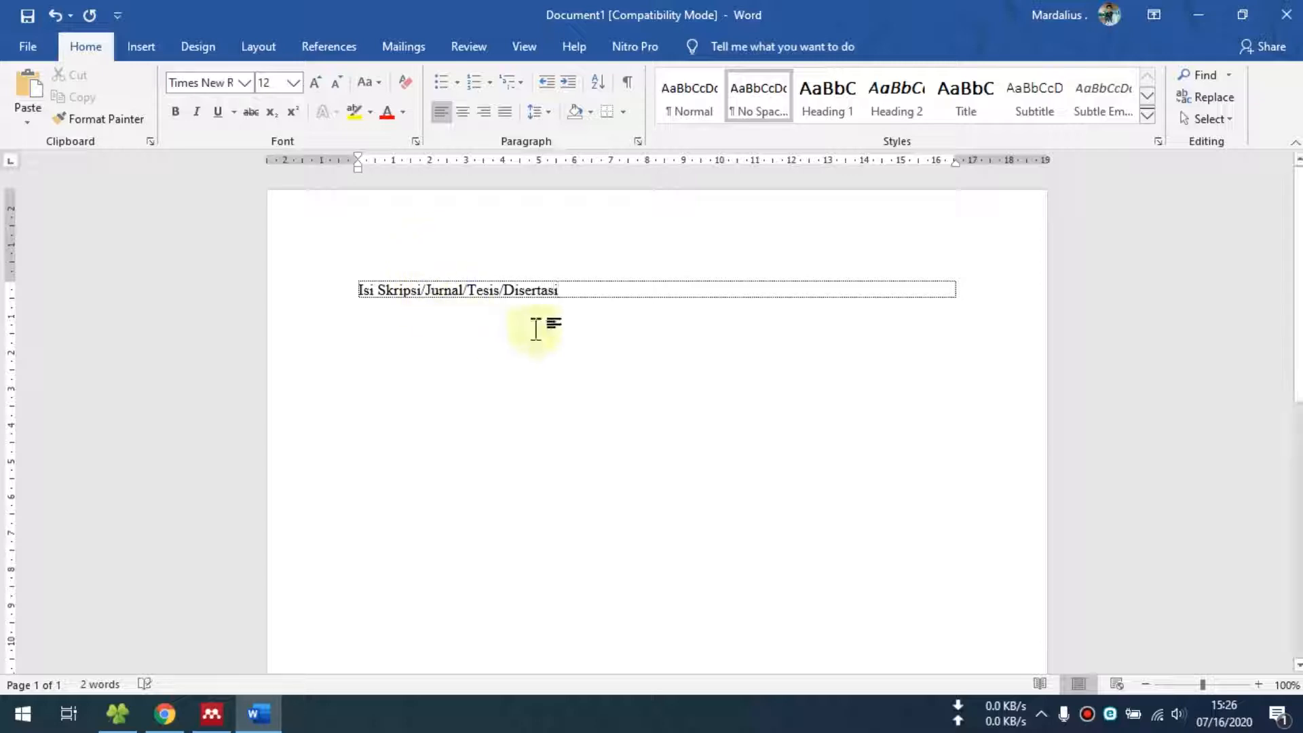
# Make the whole "Isi Skripsi/Jurnal/Tesis/Disertasi" line bold and enlarge it to size 18
pyautogui.moveTo(596, 293); pyautogui.dragTo(363, 288)
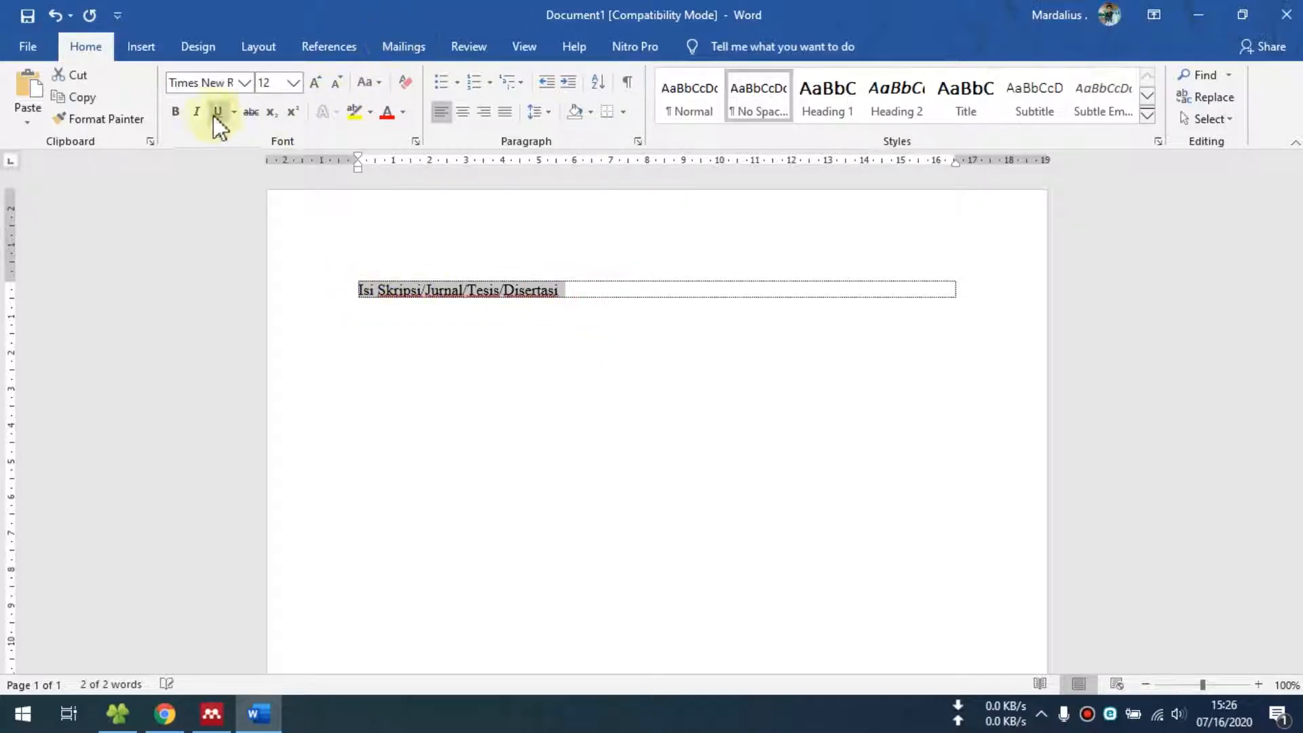
pyautogui.click(176, 111)
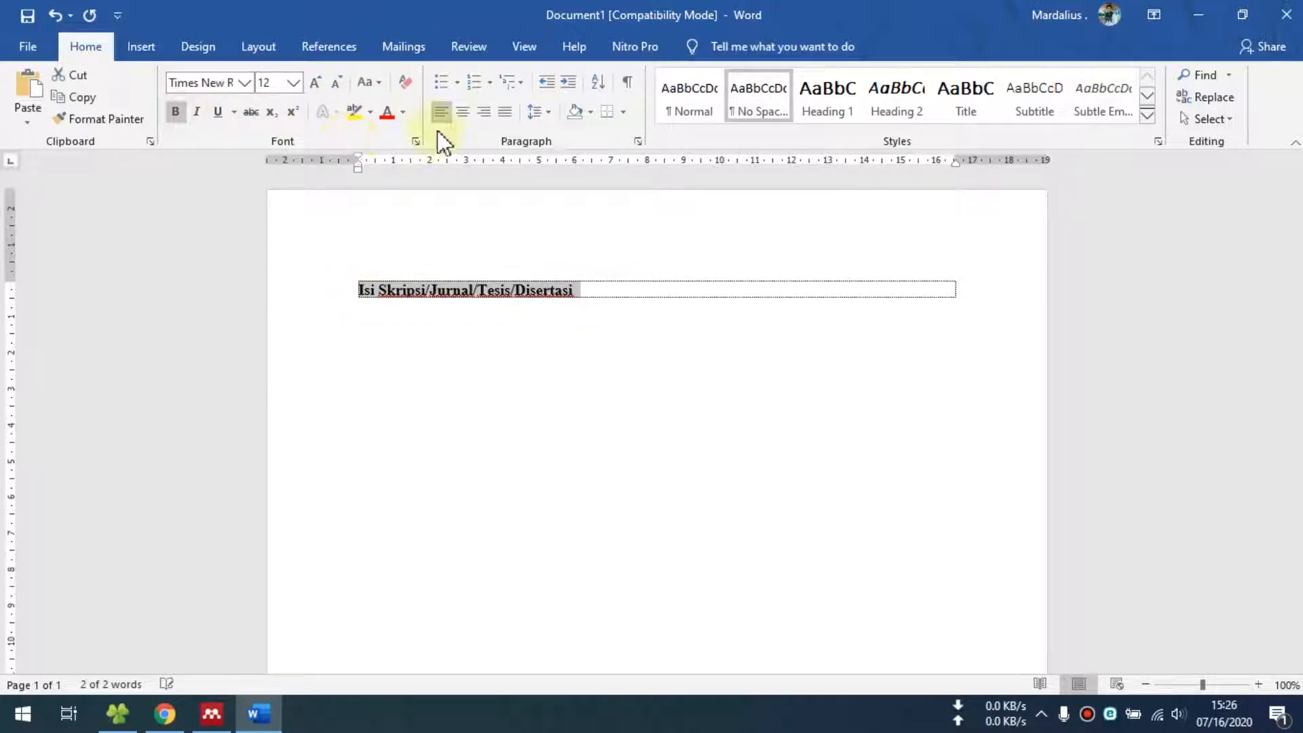
pyautogui.click(315, 82)
pyautogui.click(315, 82)
pyautogui.click(315, 83)
pyautogui.click(709, 293)
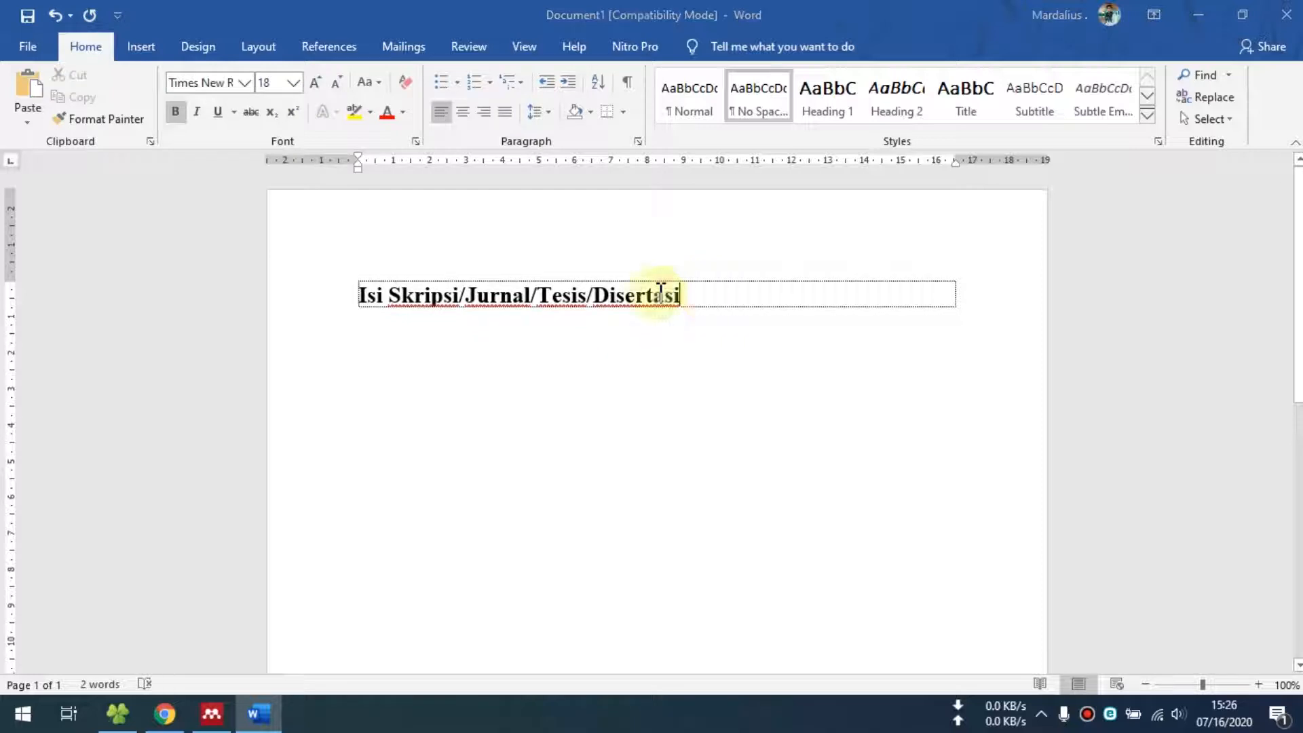
# Try to save the Word document and switch back to the Mendeley Desktop library
pyautogui.hotkey('ctrl', 's')
pyautogui.click(852, 203)
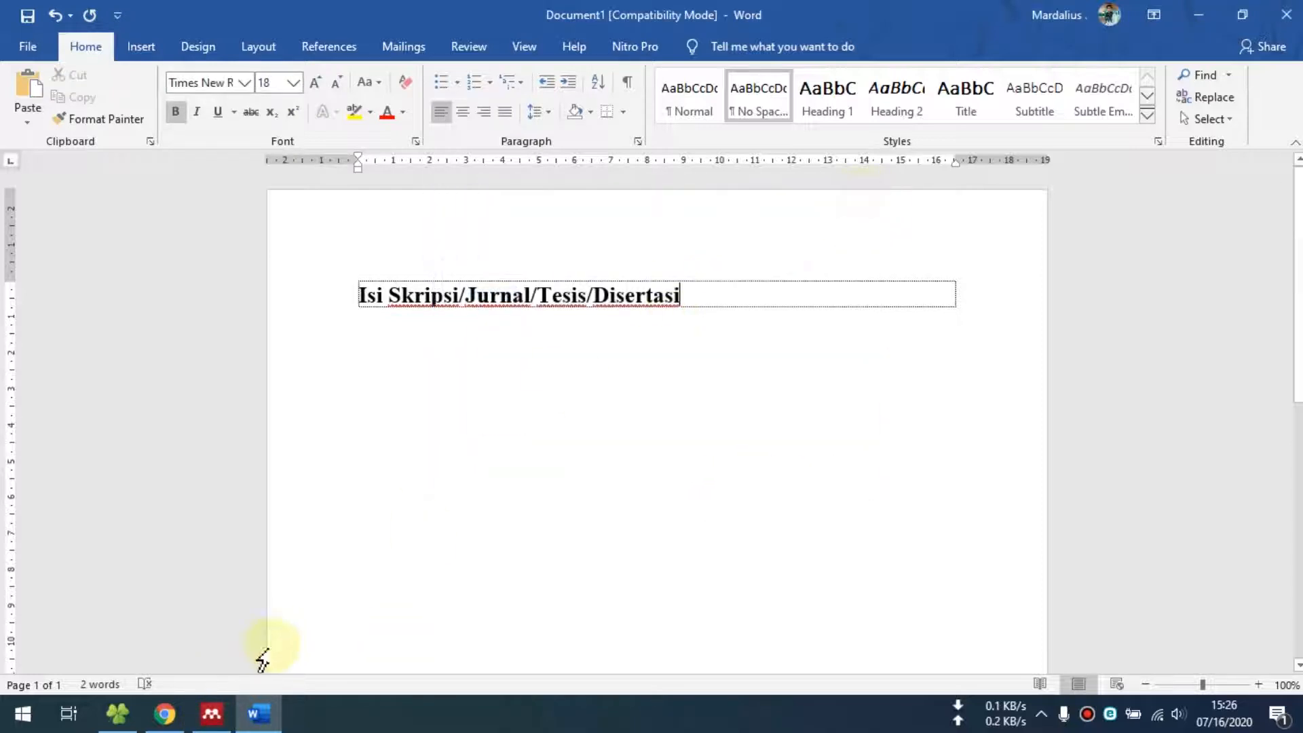
pyautogui.click(222, 712)
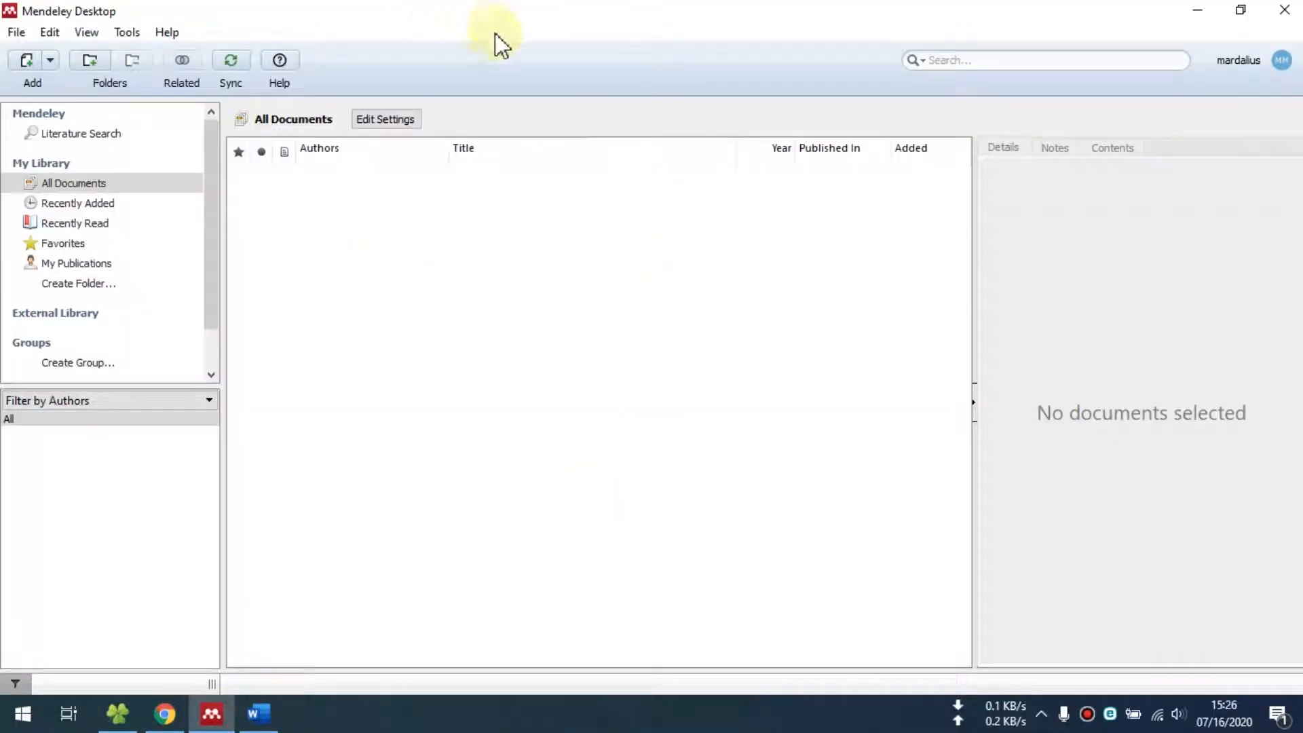
# Switch to the Word document and check the referencing features for citation and bibliography tools
pyautogui.click(258, 714)
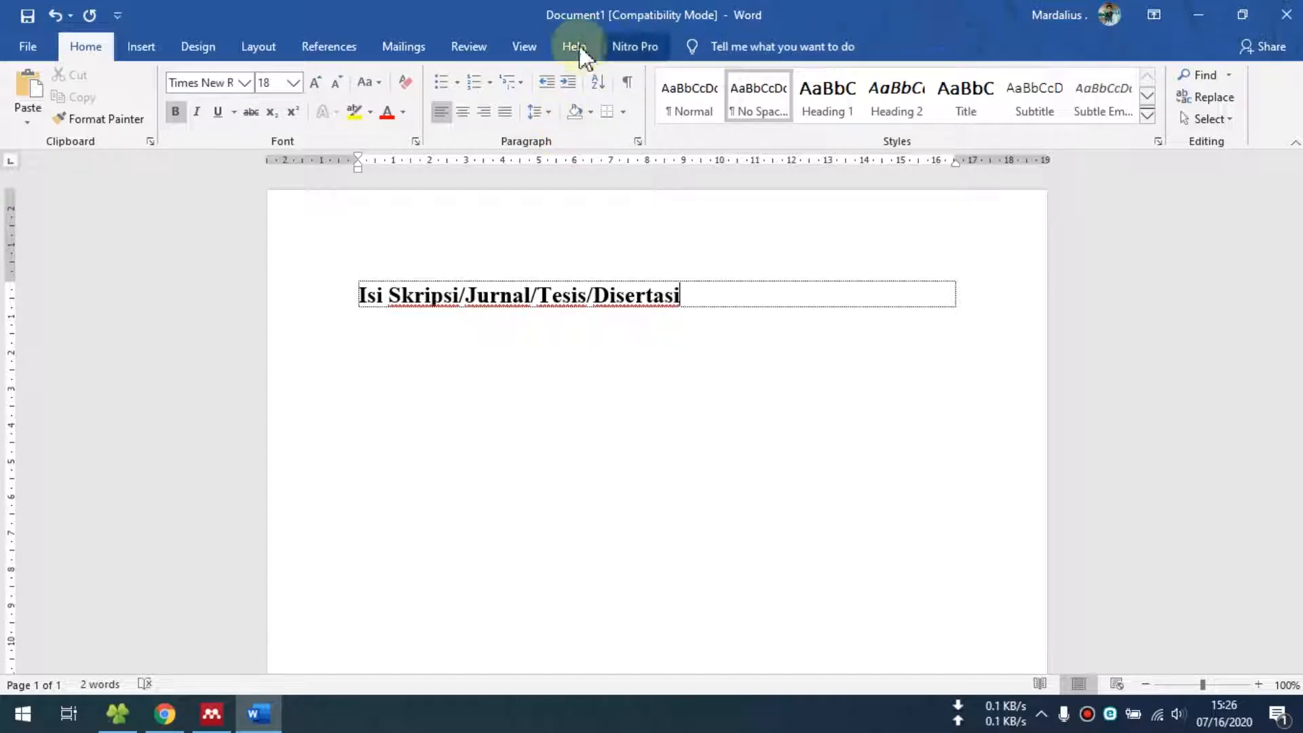
pyautogui.click(453, 49)
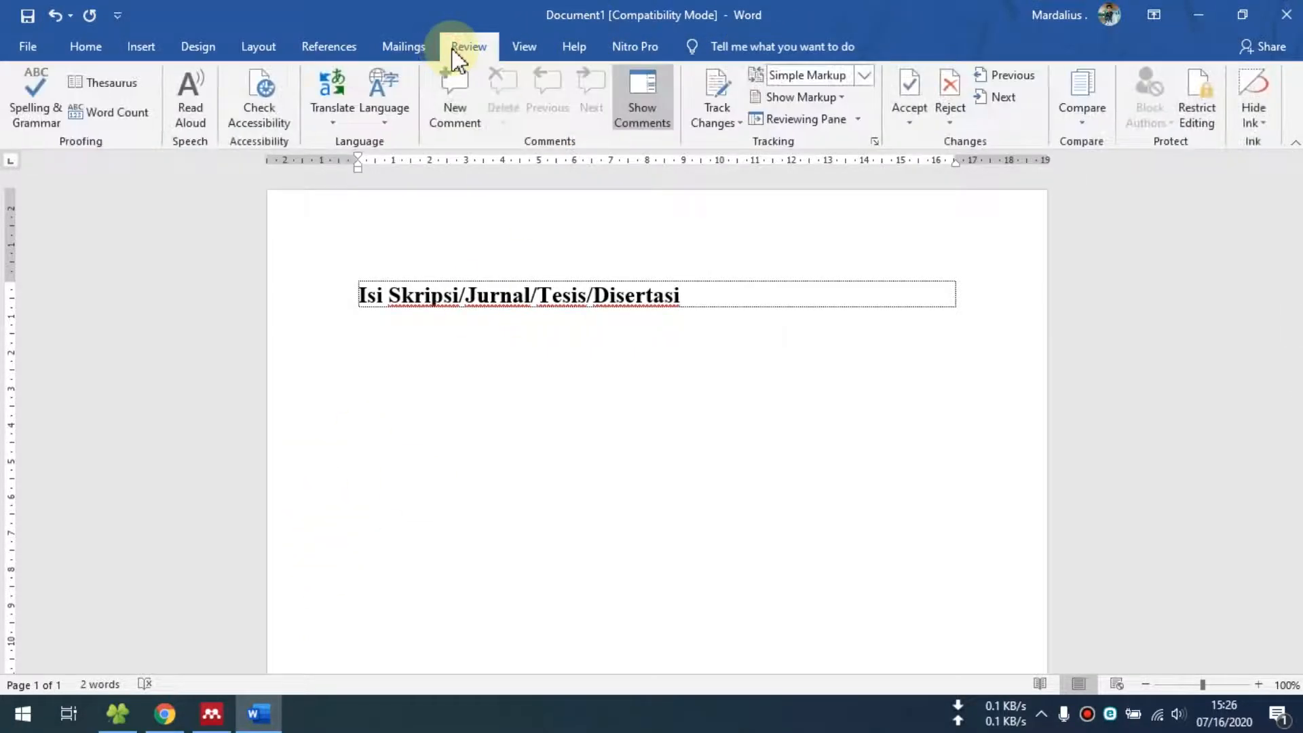
pyautogui.click(319, 54)
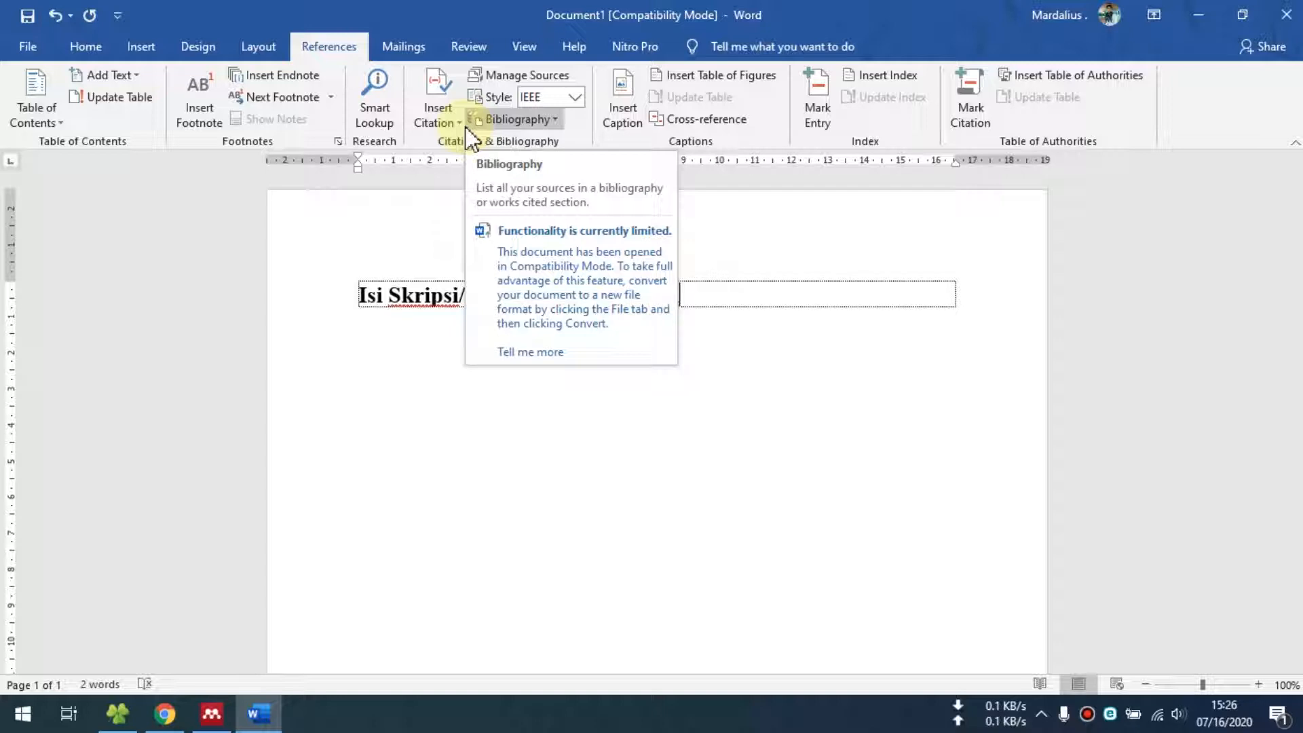
# View the Office account and product information, and return to the end of the document's heading
pyautogui.click(31, 48)
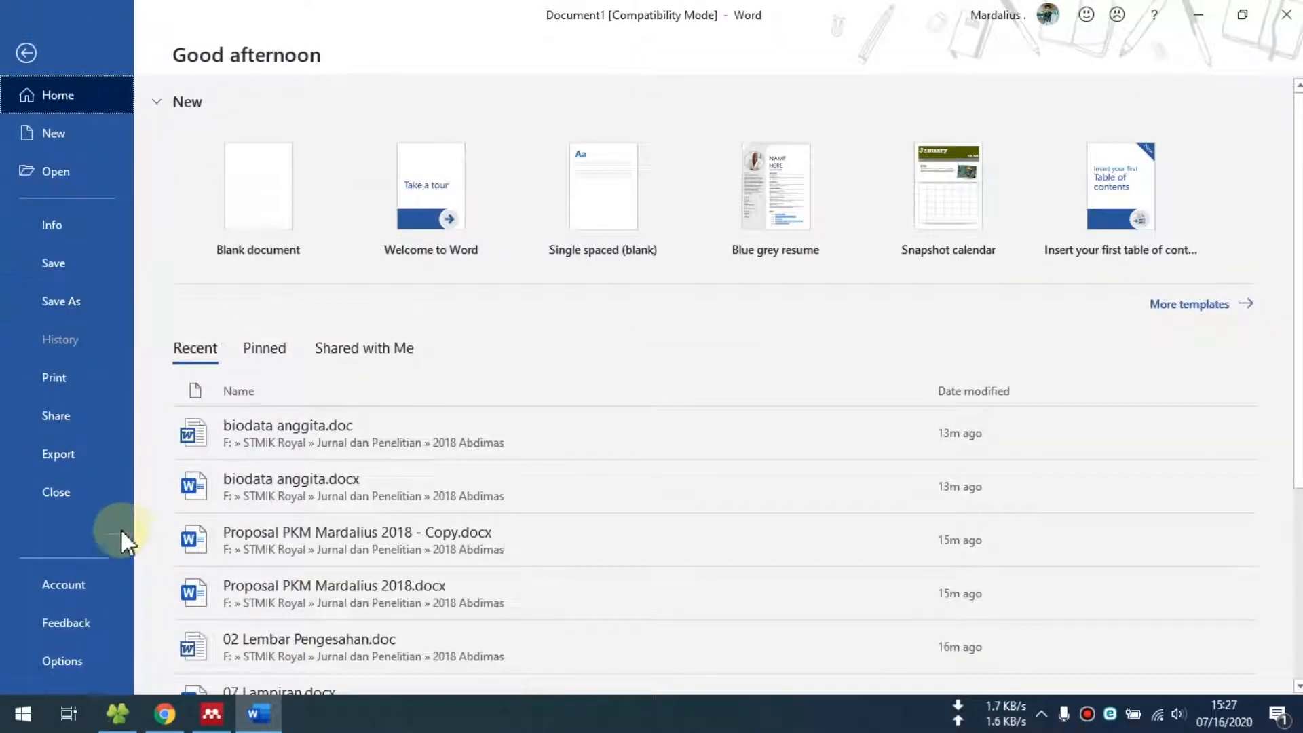
pyautogui.click(88, 582)
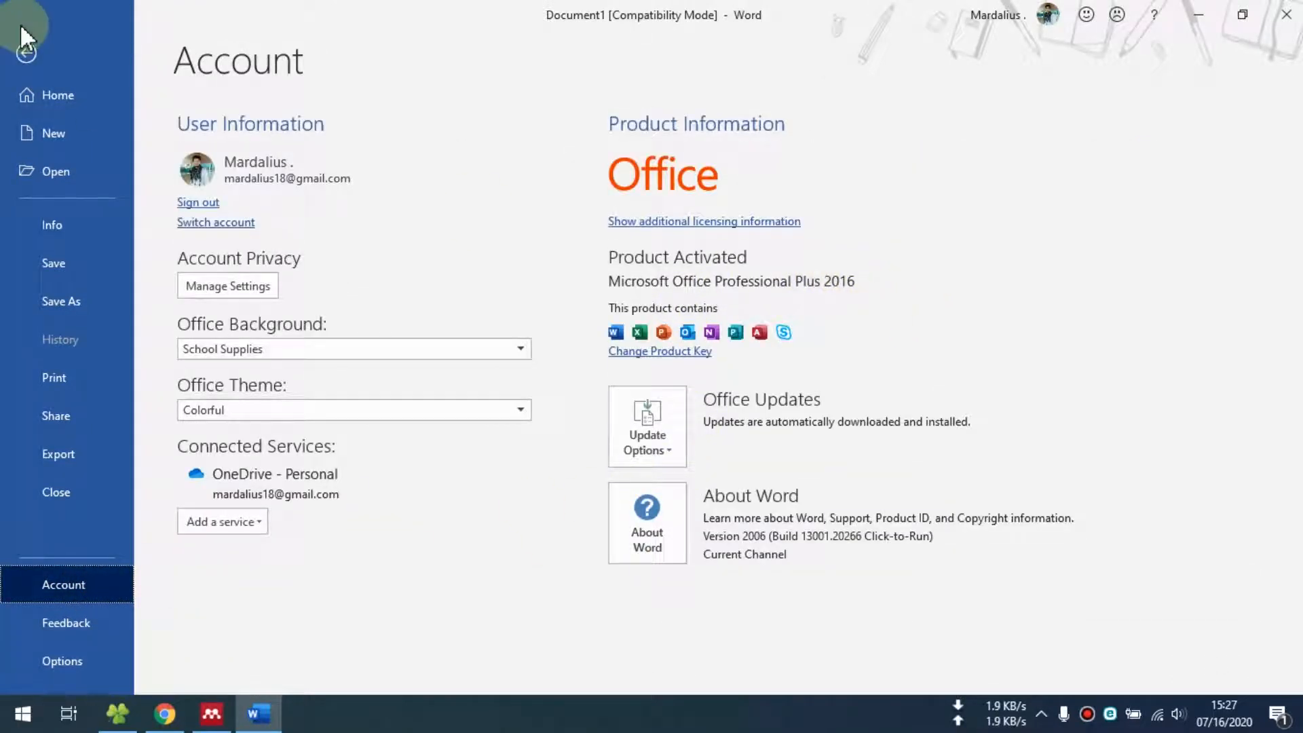
pyautogui.click(26, 53)
pyautogui.click(692, 293)
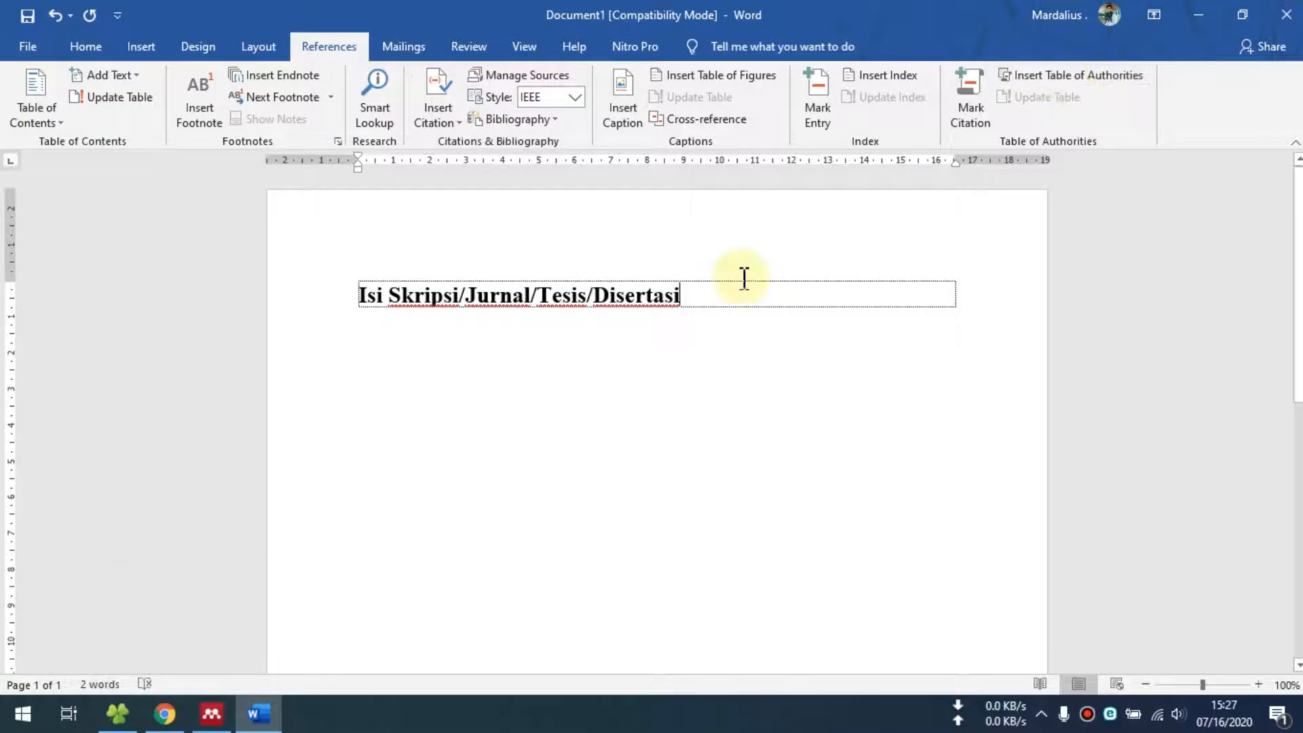
# Save the document under the name "mandeley" in the local Documents folder
pyautogui.hotkey('ctrl', 's')
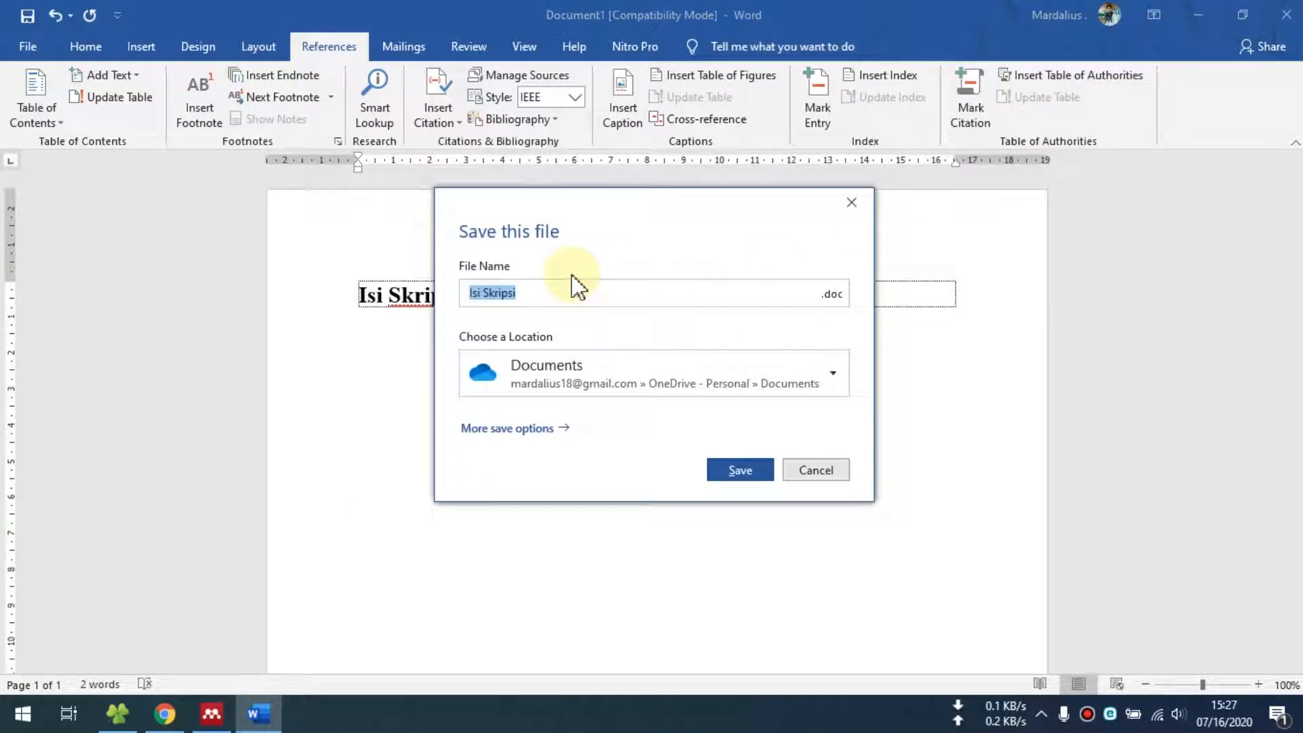
pyautogui.write('skrip')
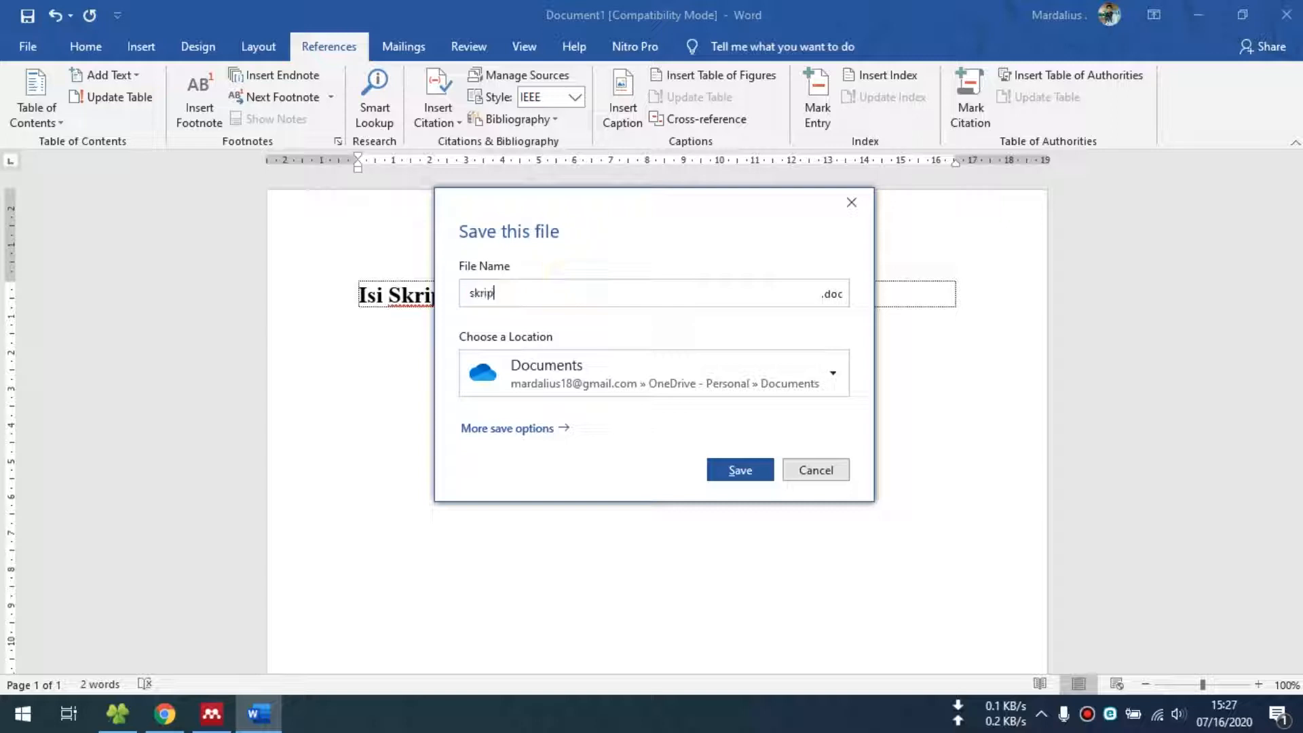
pyautogui.press('BackSpace')
pyautogui.press('BackSpace')
pyautogui.press('BackSpace')
pyautogui.press('BackSpace')
pyautogui.press('BackSpace')
pyautogui.press('BackSpace')
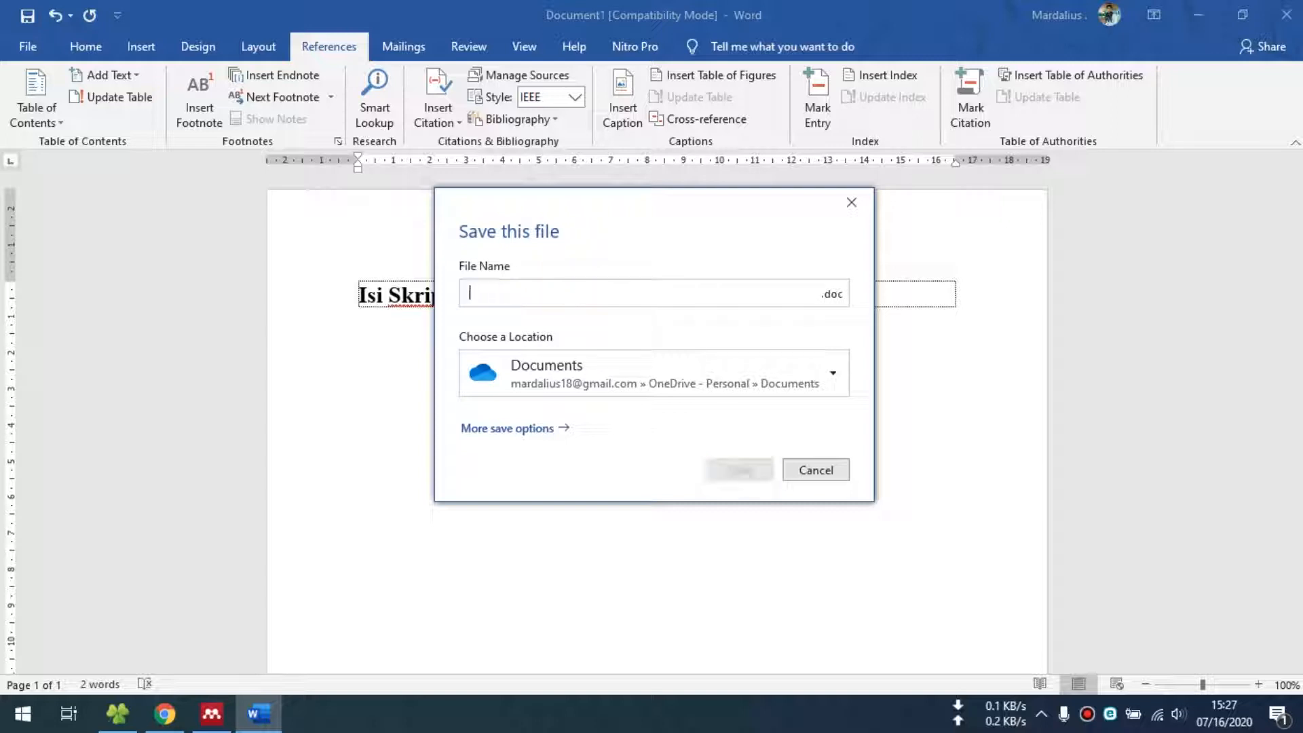
pyautogui.write('mandeley')
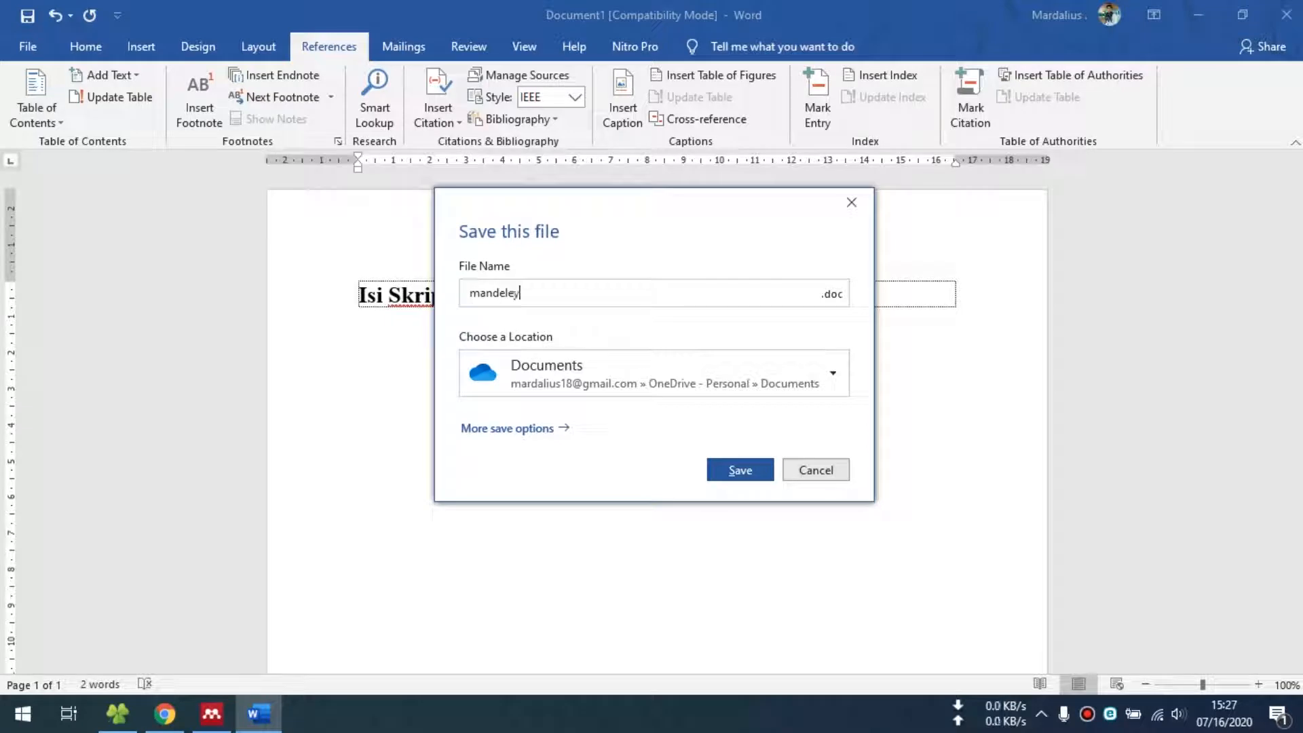
pyautogui.click(635, 366)
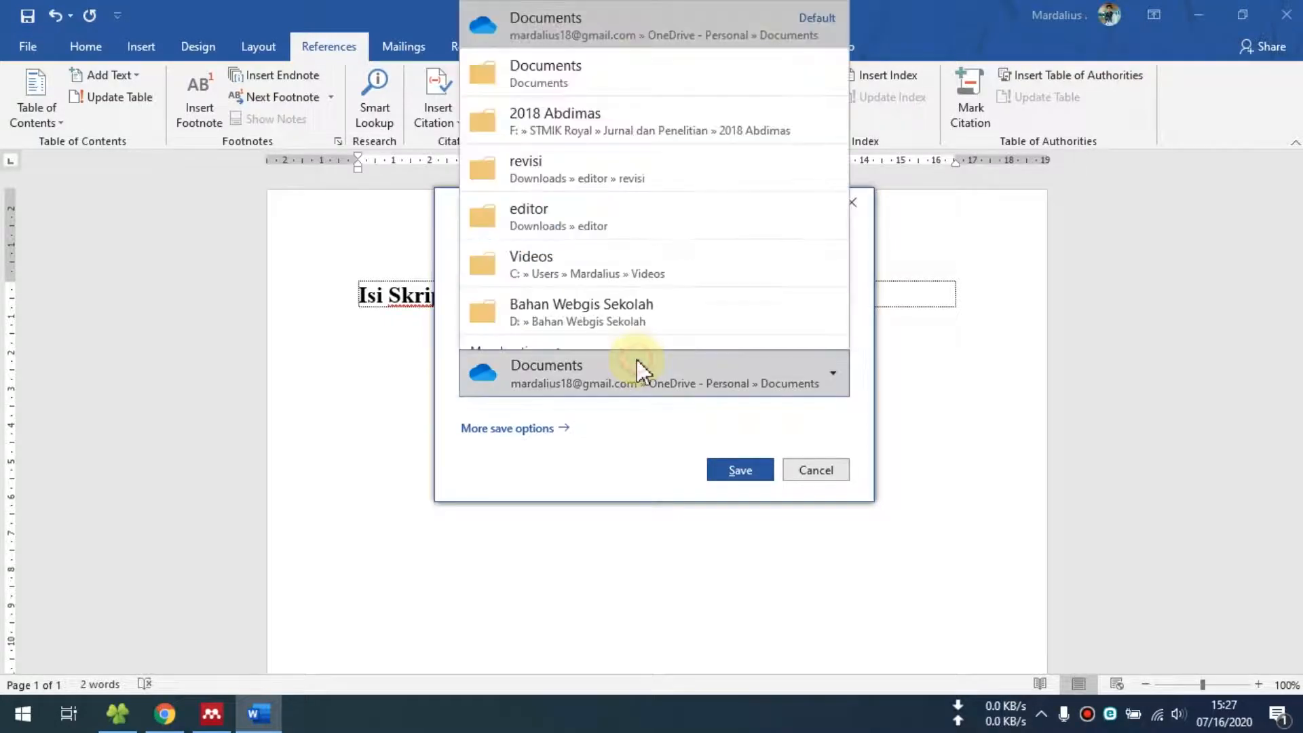
pyautogui.click(583, 87)
pyautogui.click(753, 473)
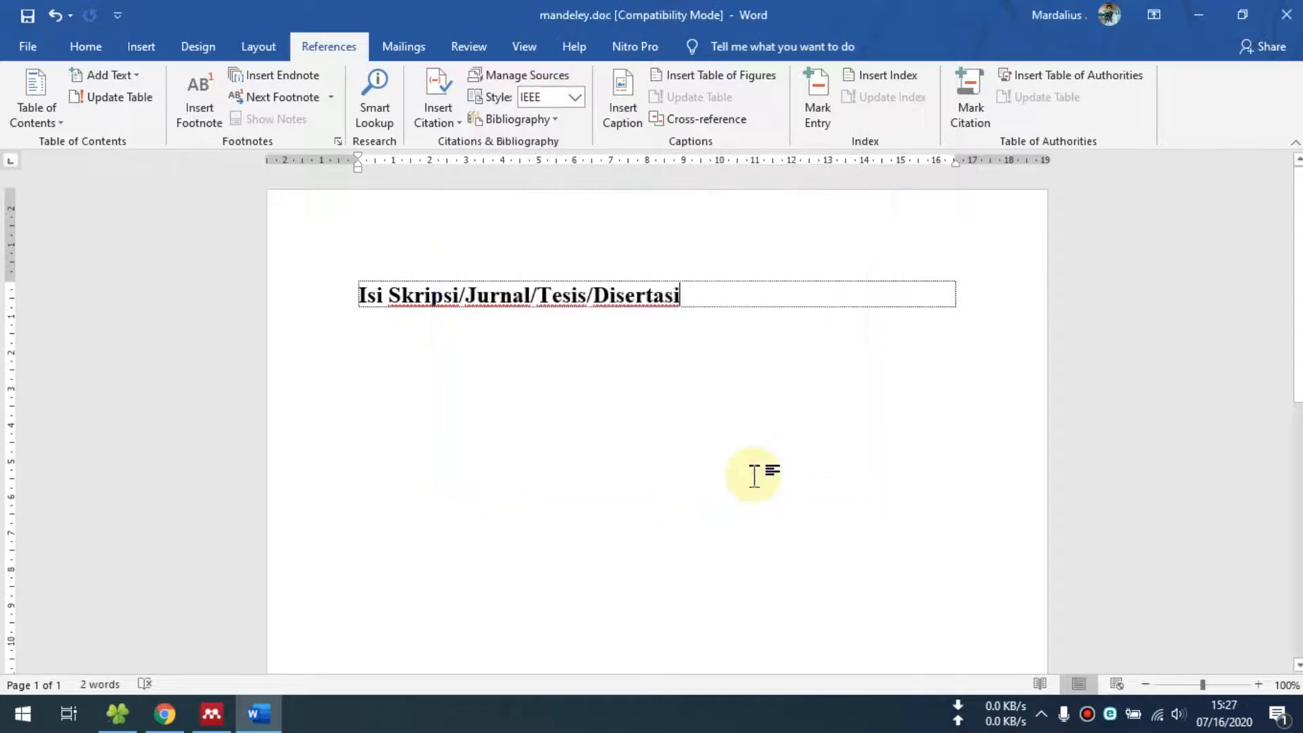
# Close Word and install the MS Word Plugin from Mendeley Desktop, allowing it to close any running Word or Outlook
pyautogui.click(1286, 14)
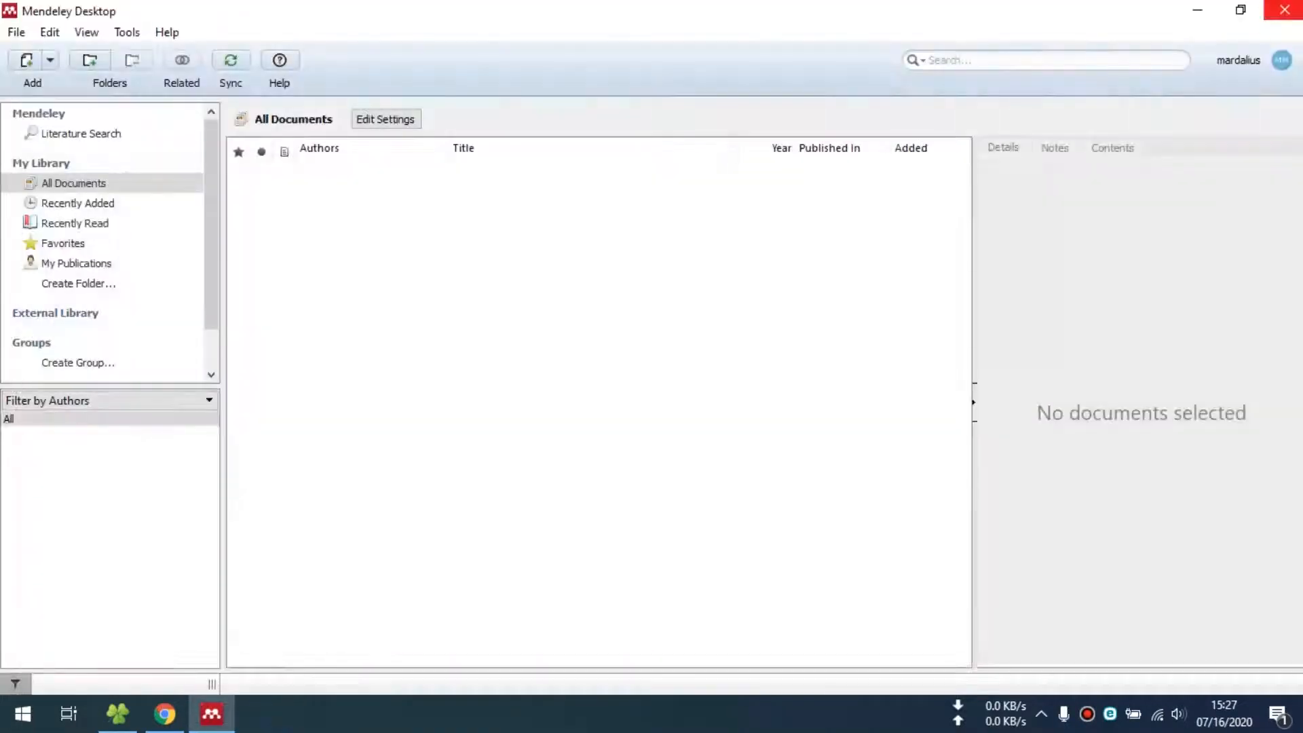
pyautogui.click(127, 32)
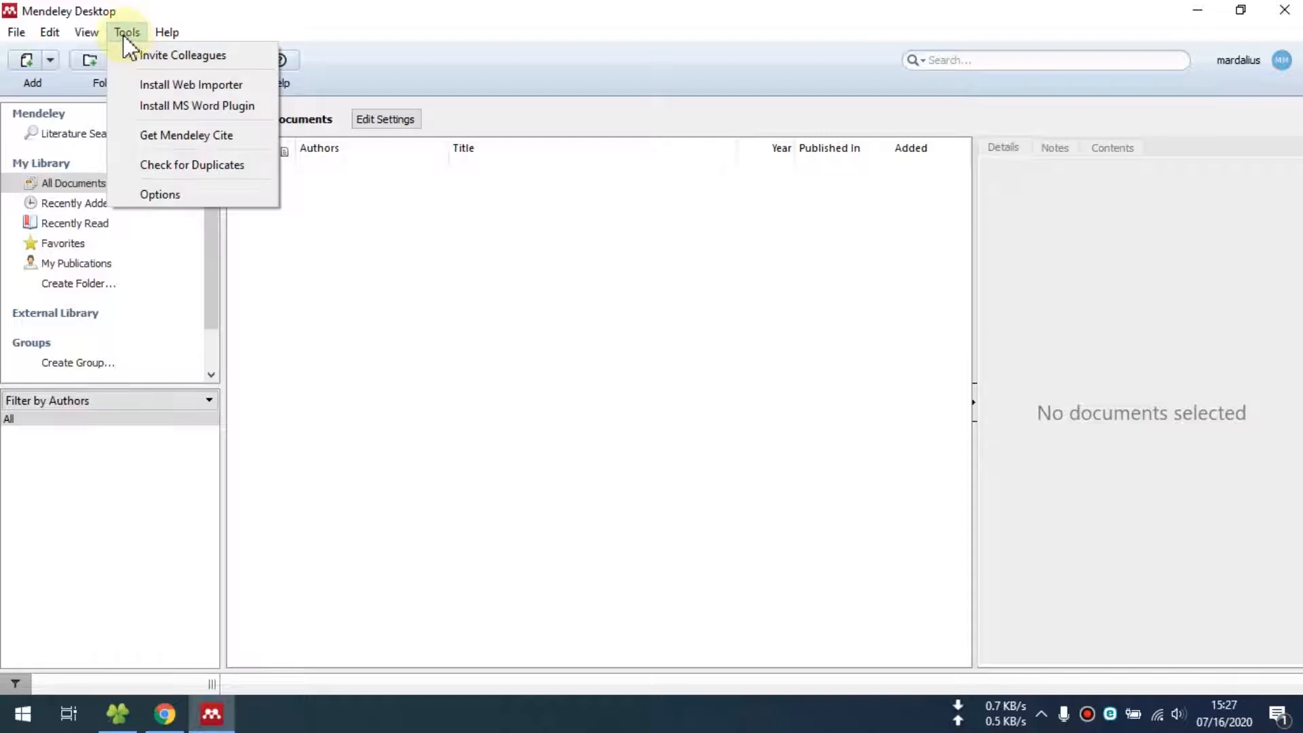
pyautogui.click(217, 110)
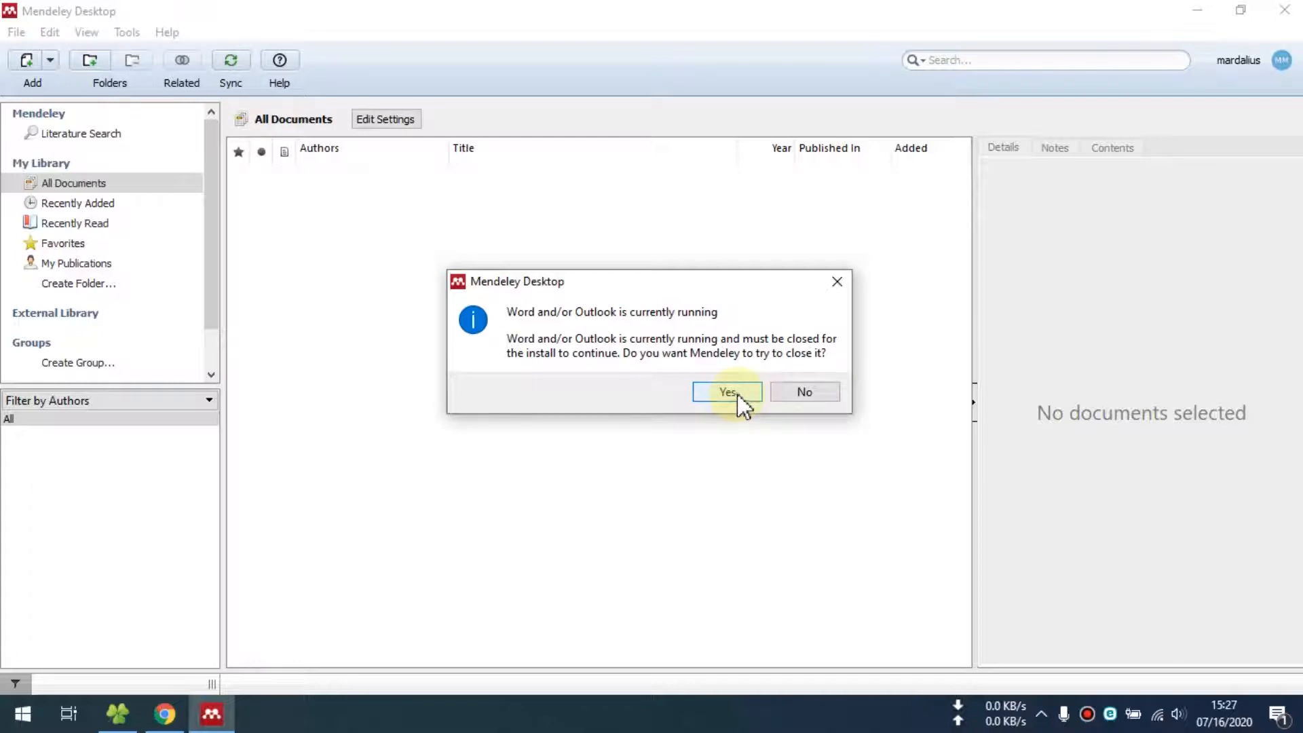
pyautogui.click(716, 391)
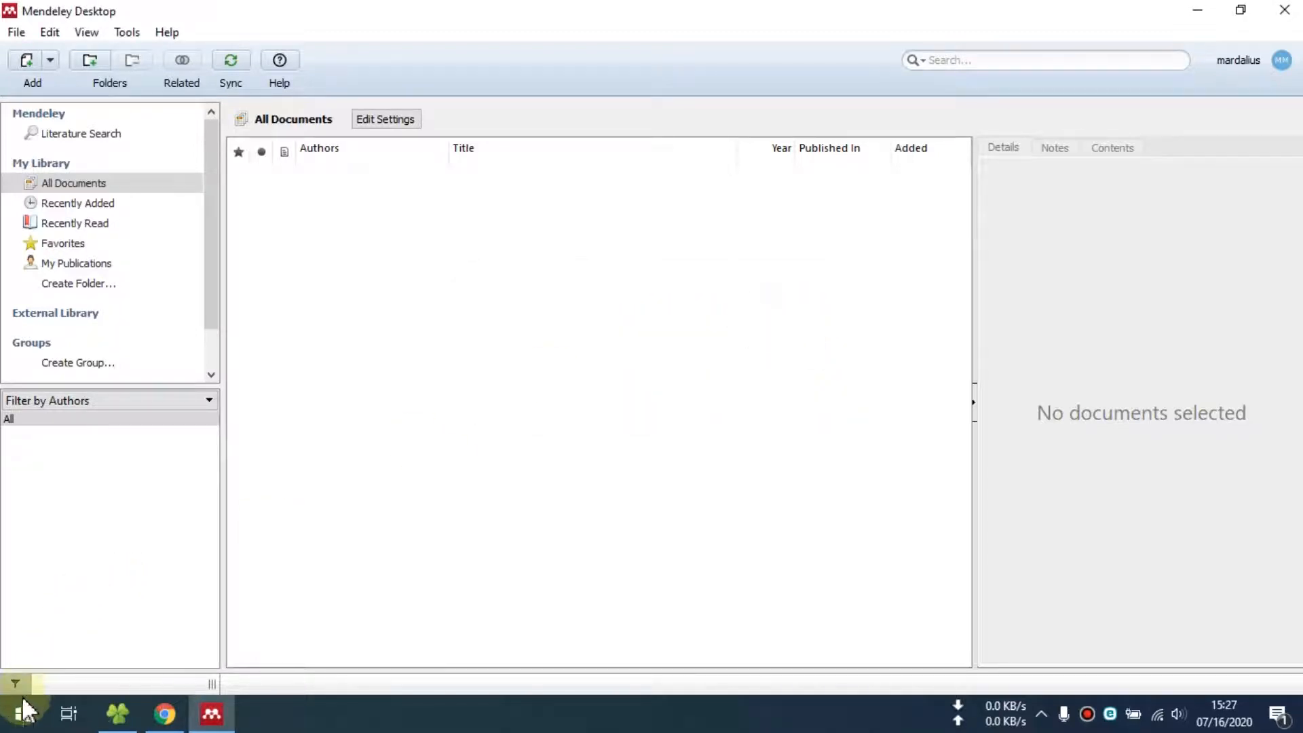
# Open mandeley.doc from the Documents folder in the file manager
pyautogui.click(19, 718)
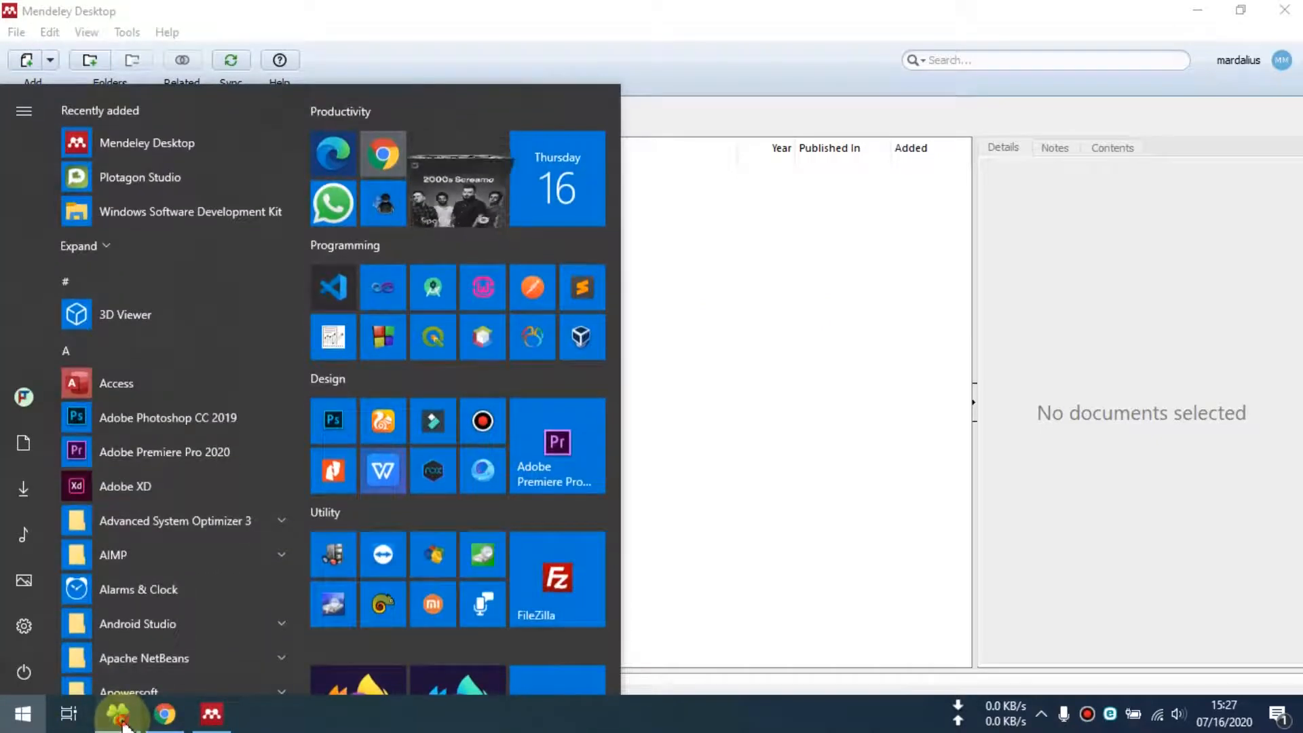
pyautogui.click(116, 712)
pyautogui.click(80, 276)
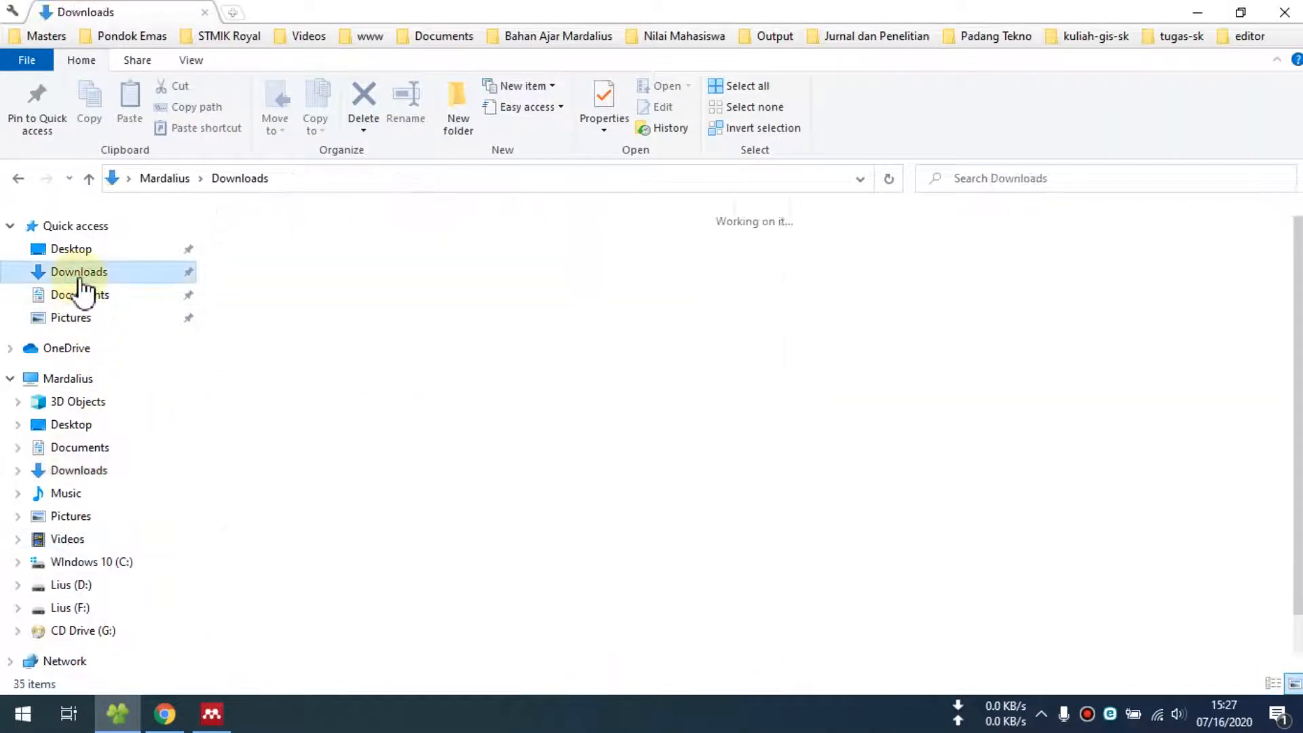
pyautogui.click(75, 295)
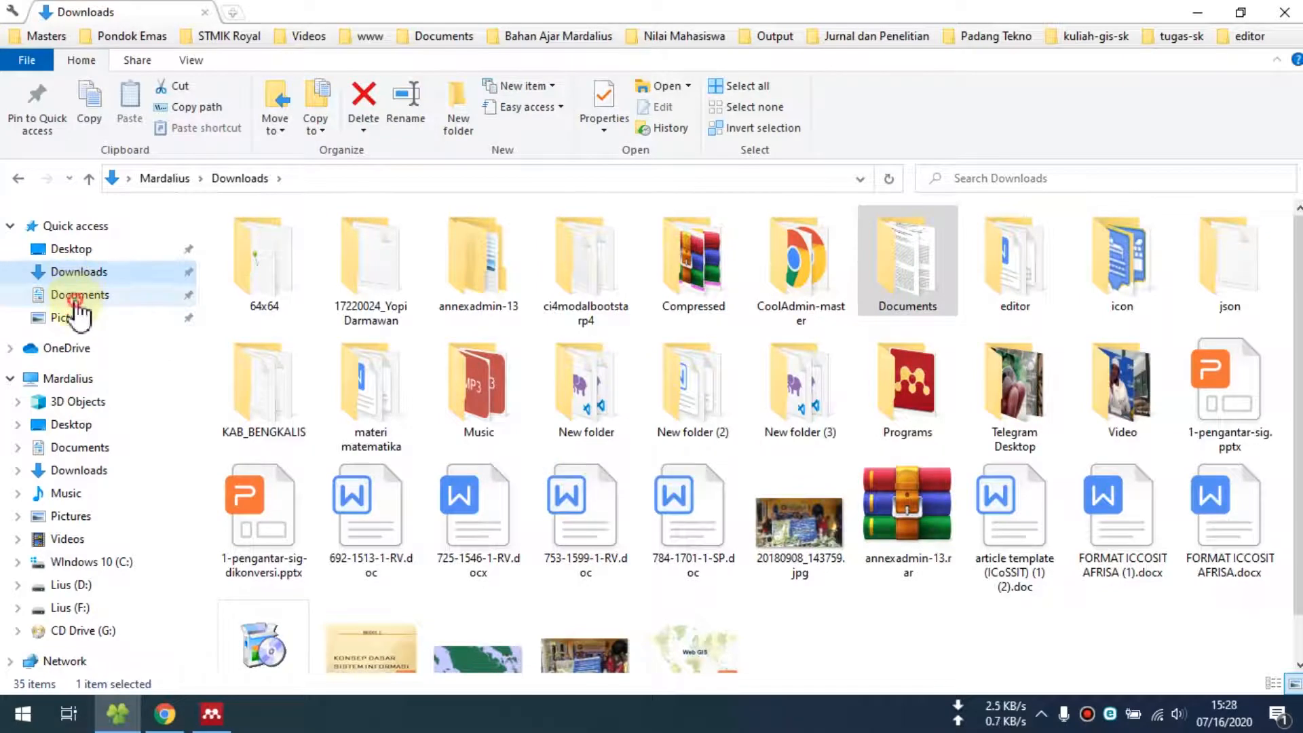
pyautogui.scroll(-10, 839, 432)
pyautogui.scroll(-3, 846, 431)
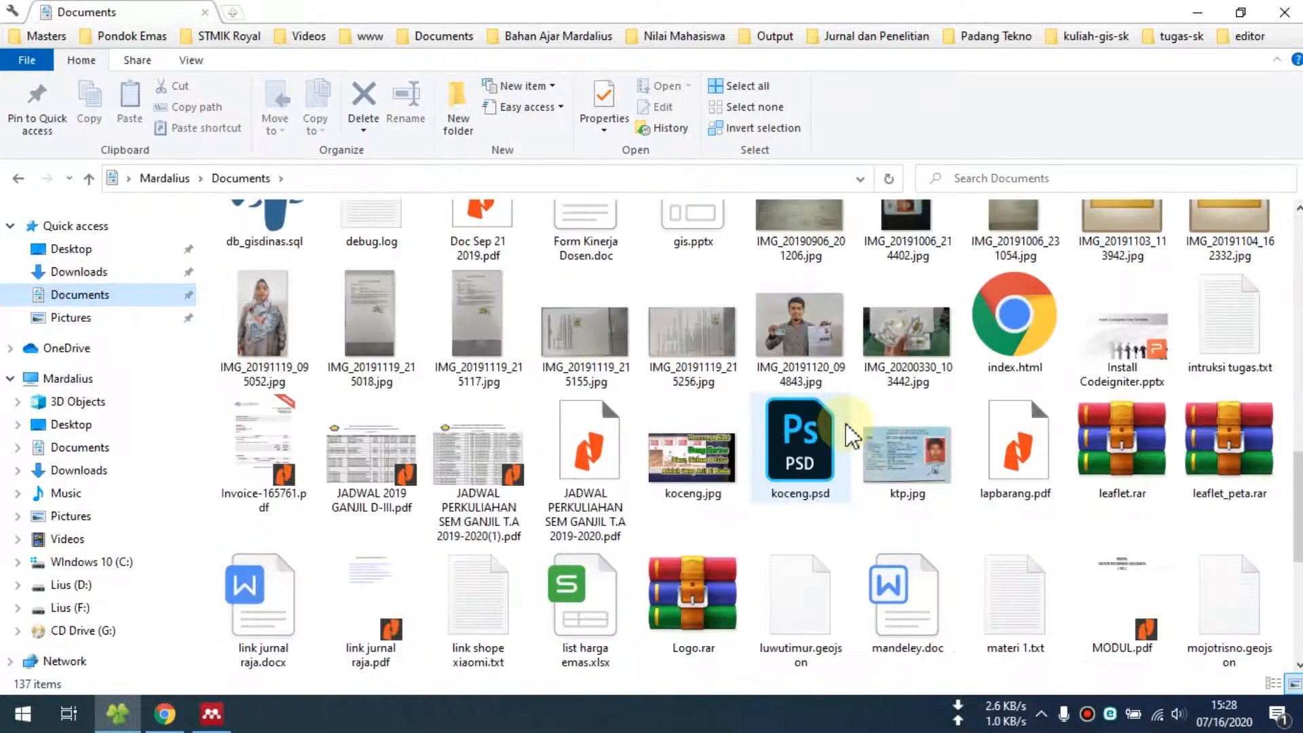
pyautogui.click(893, 611)
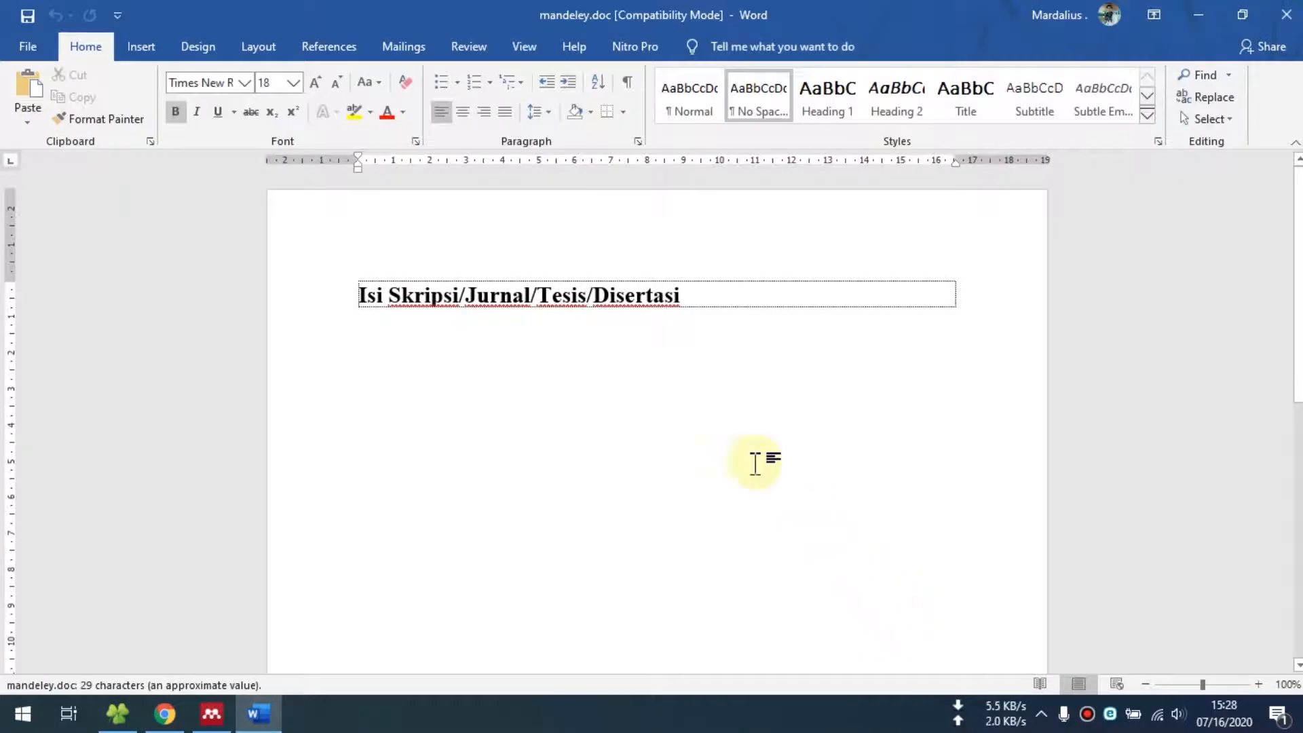
# Add two lines below the heading, set the last one to non-bold size 12, and display the Mendeley citation tools
pyautogui.click(691, 296)
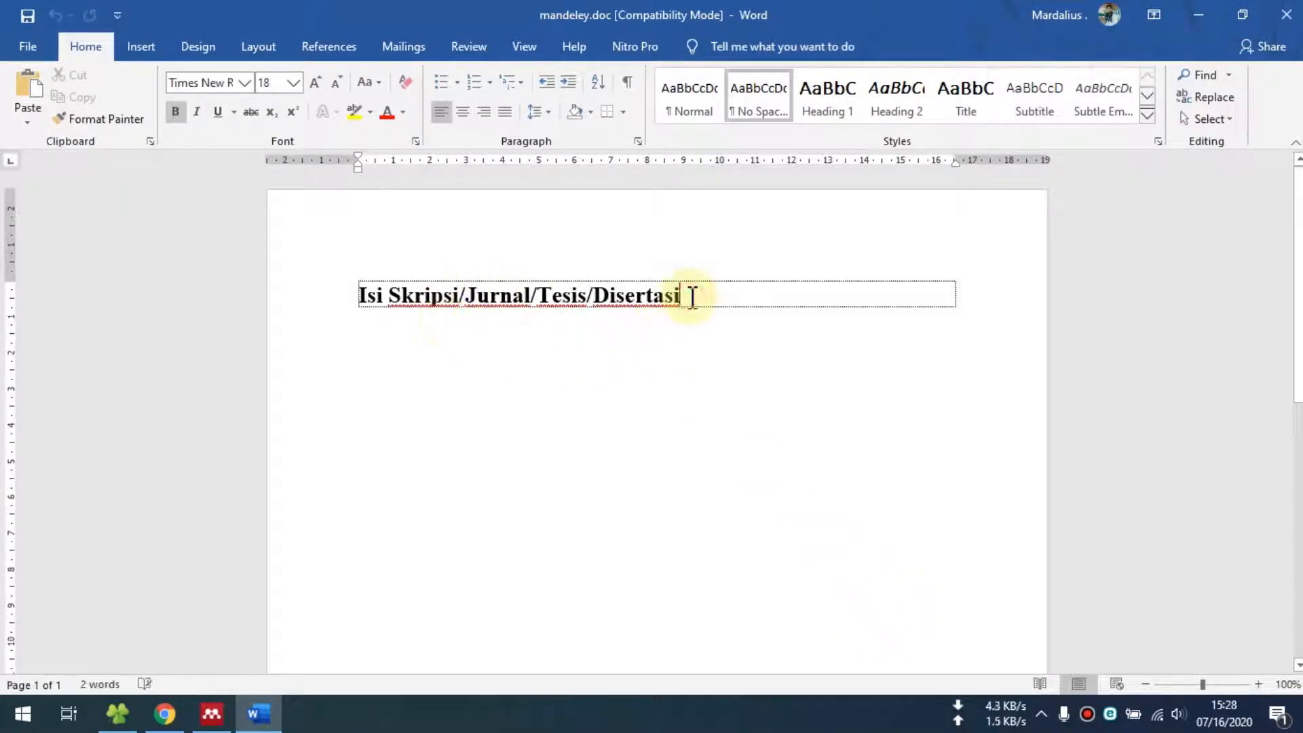
pyautogui.press('Return')
pyautogui.press('Return')
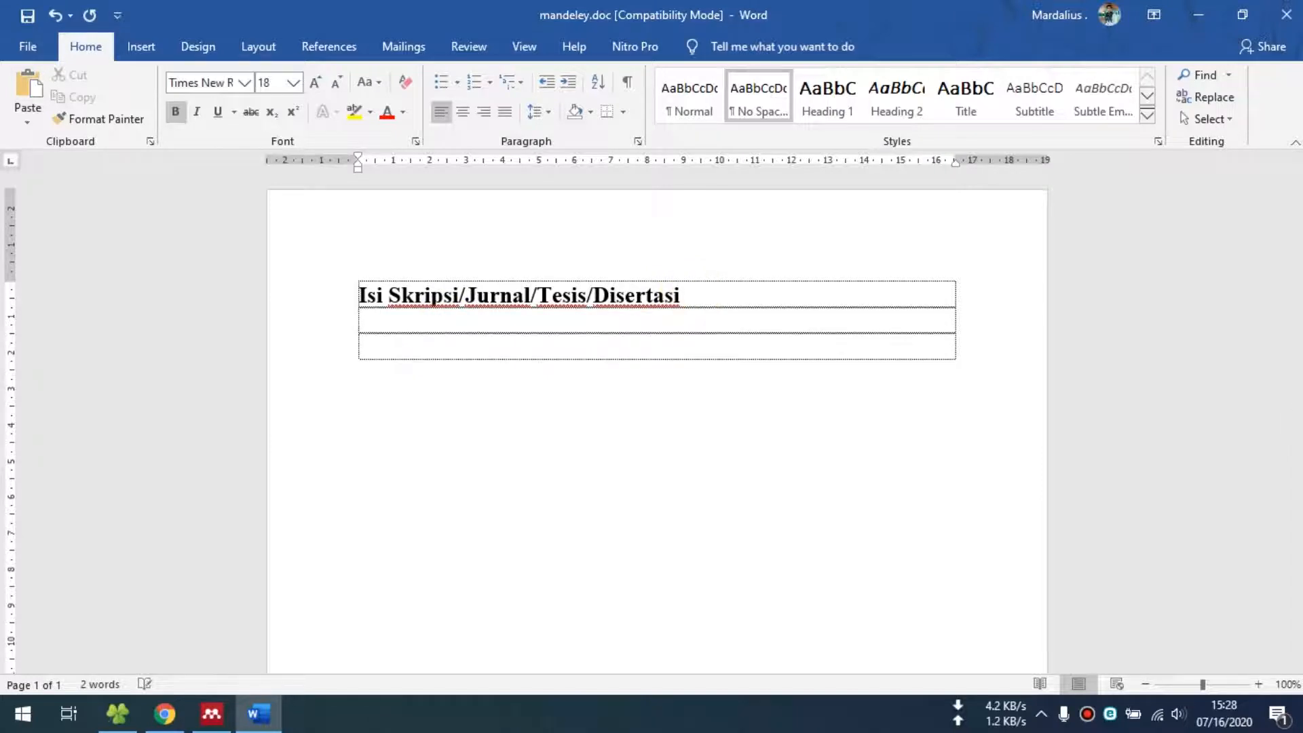
pyautogui.click(174, 112)
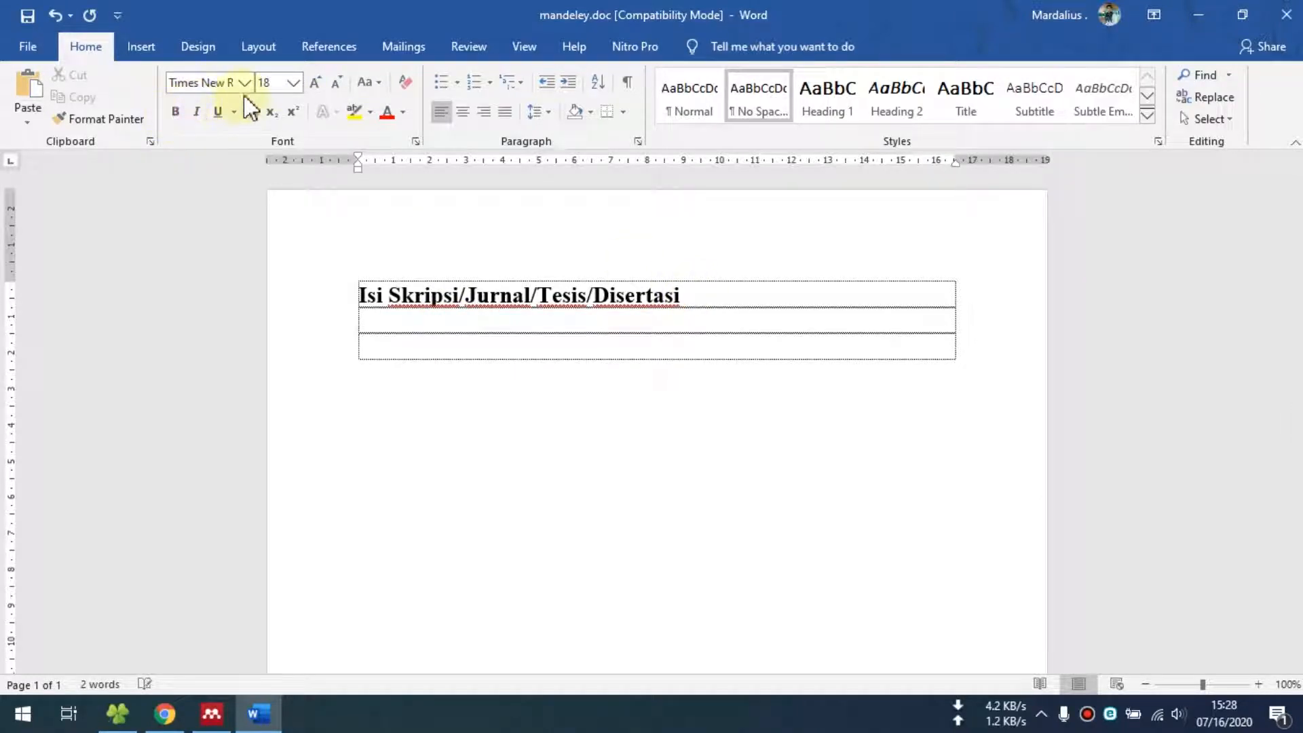
pyautogui.click(279, 85)
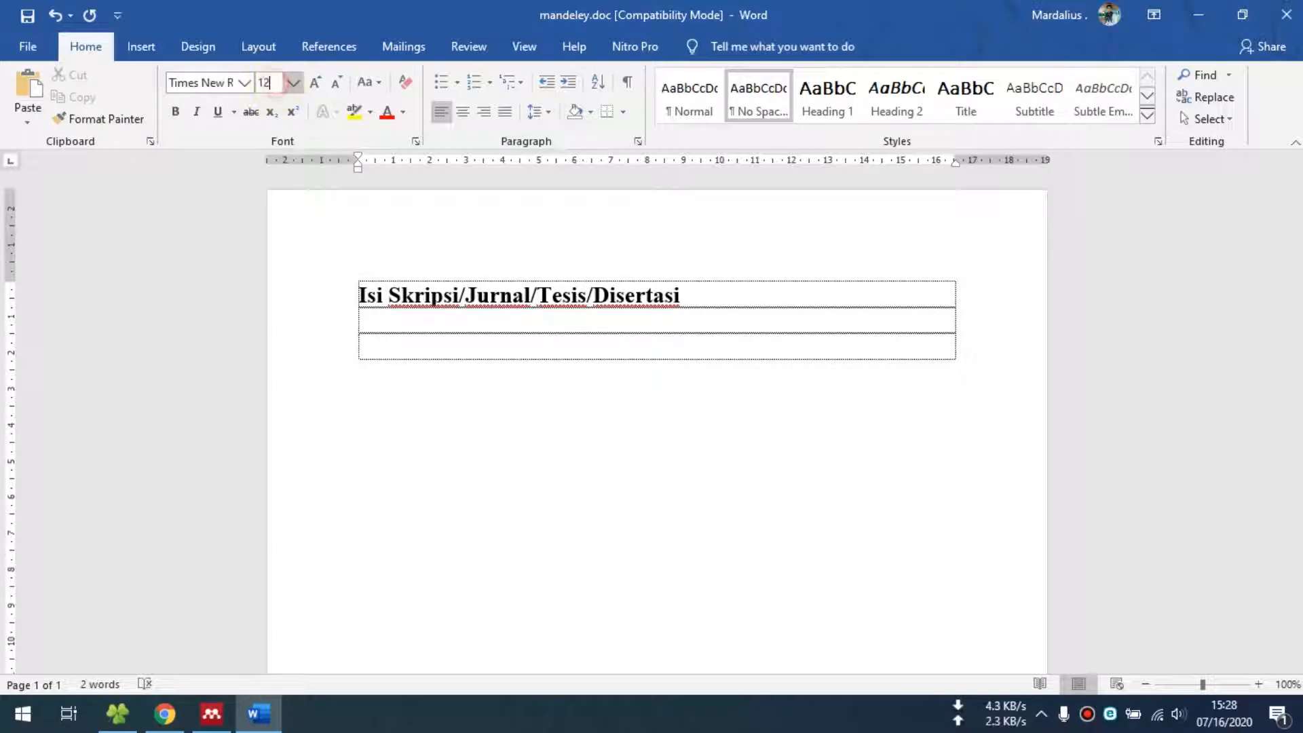
pyautogui.write('12')
pyautogui.press('Return')
pyautogui.click(355, 341)
pyautogui.click(372, 343)
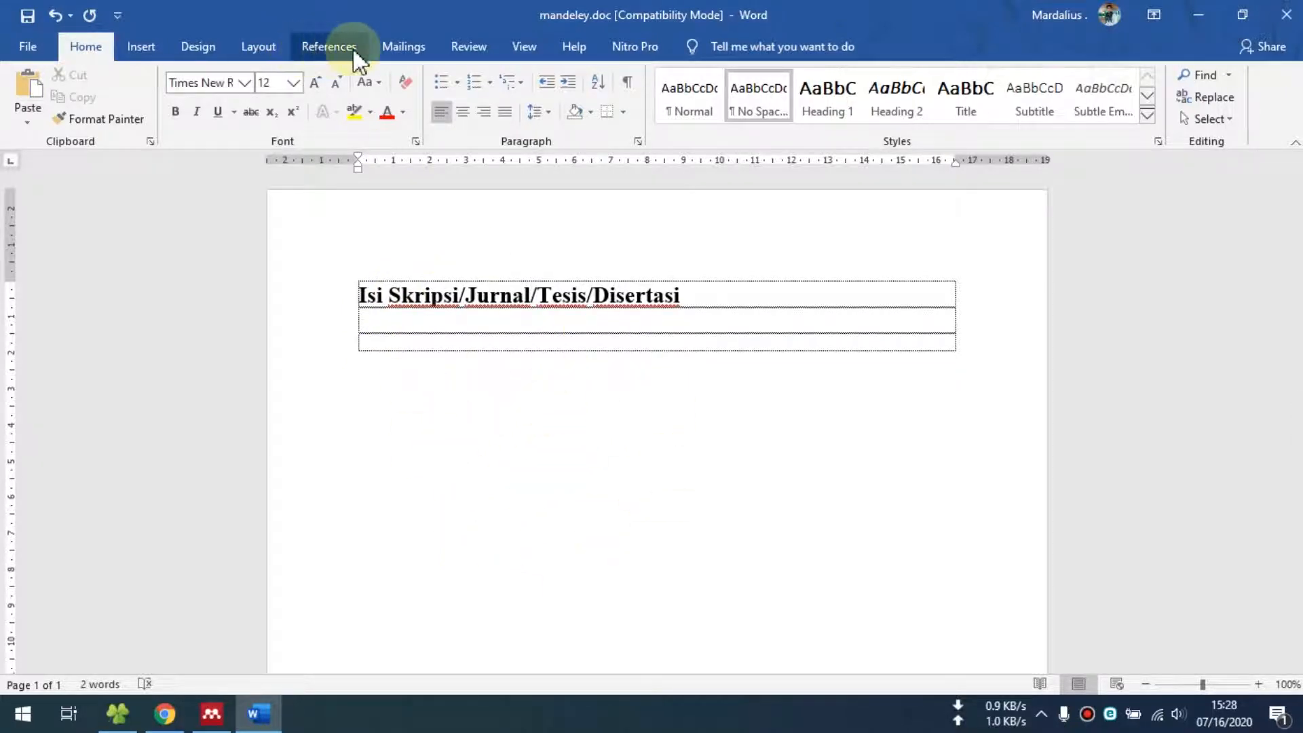
pyautogui.click(334, 51)
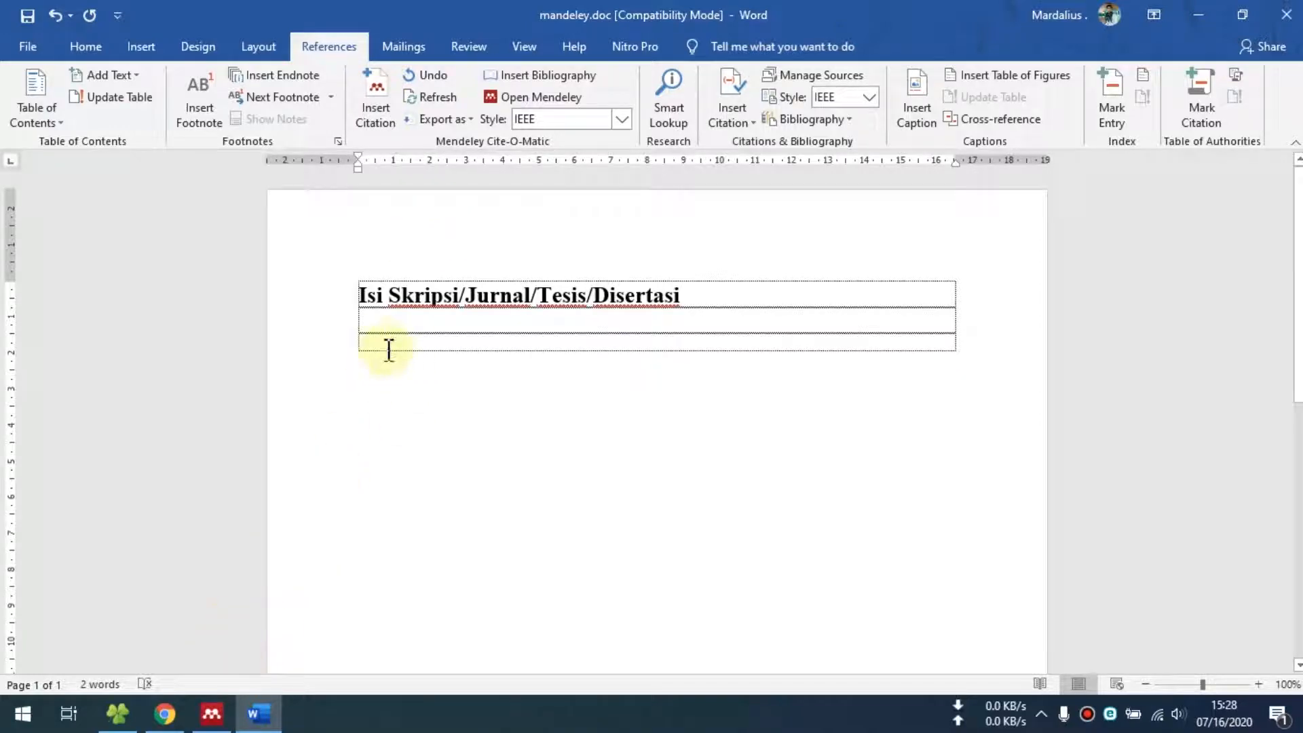
# Switch to the file manager and open the "jurnal gis" folder inside Documents in Downloads
pyautogui.click(119, 713)
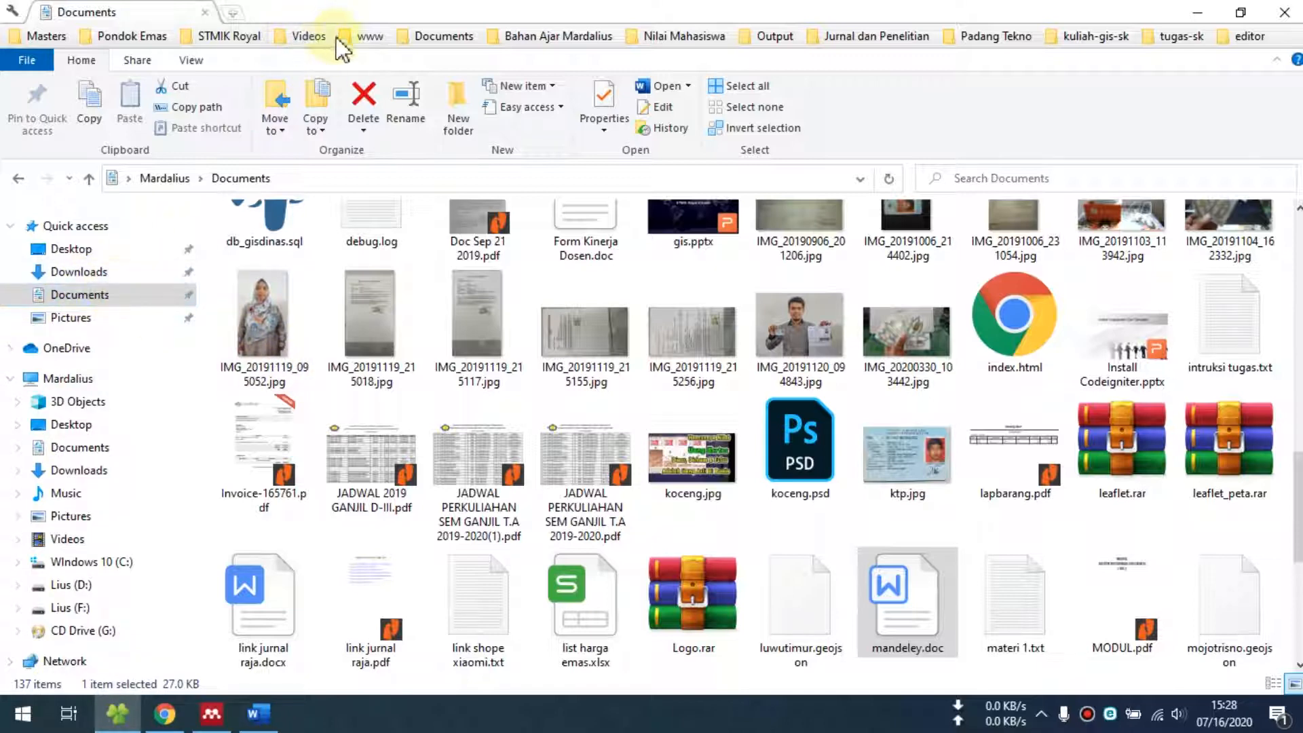
pyautogui.click(77, 275)
pyautogui.click(921, 271)
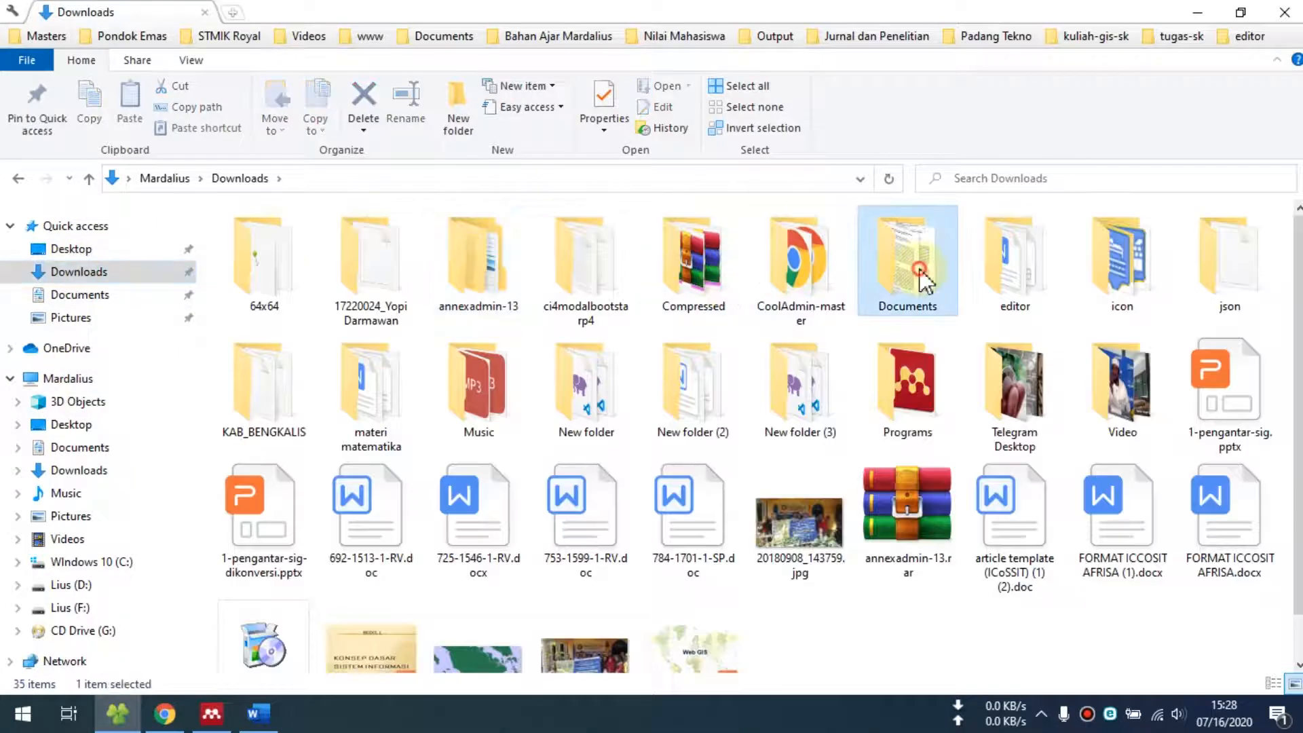
pyautogui.doubleClick(920, 271)
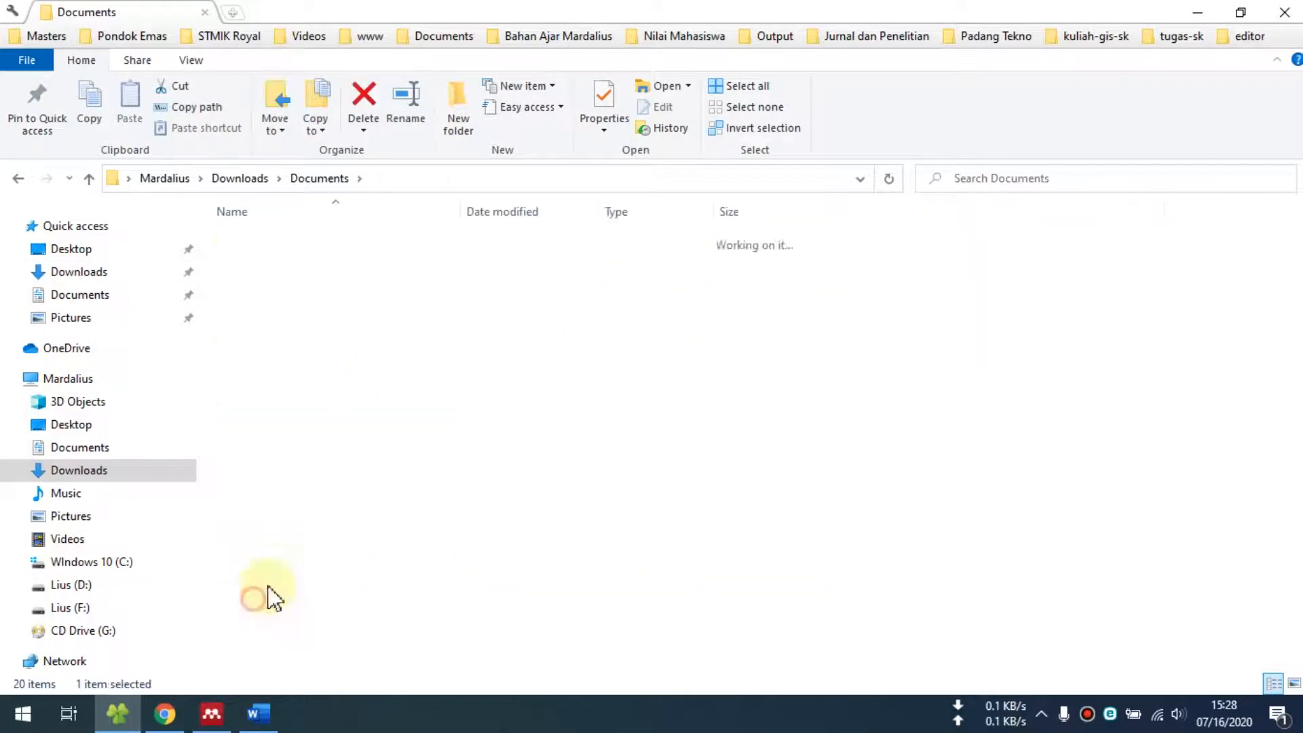
pyautogui.scroll(-2, 343, 379)
pyautogui.scroll(2, 341, 380)
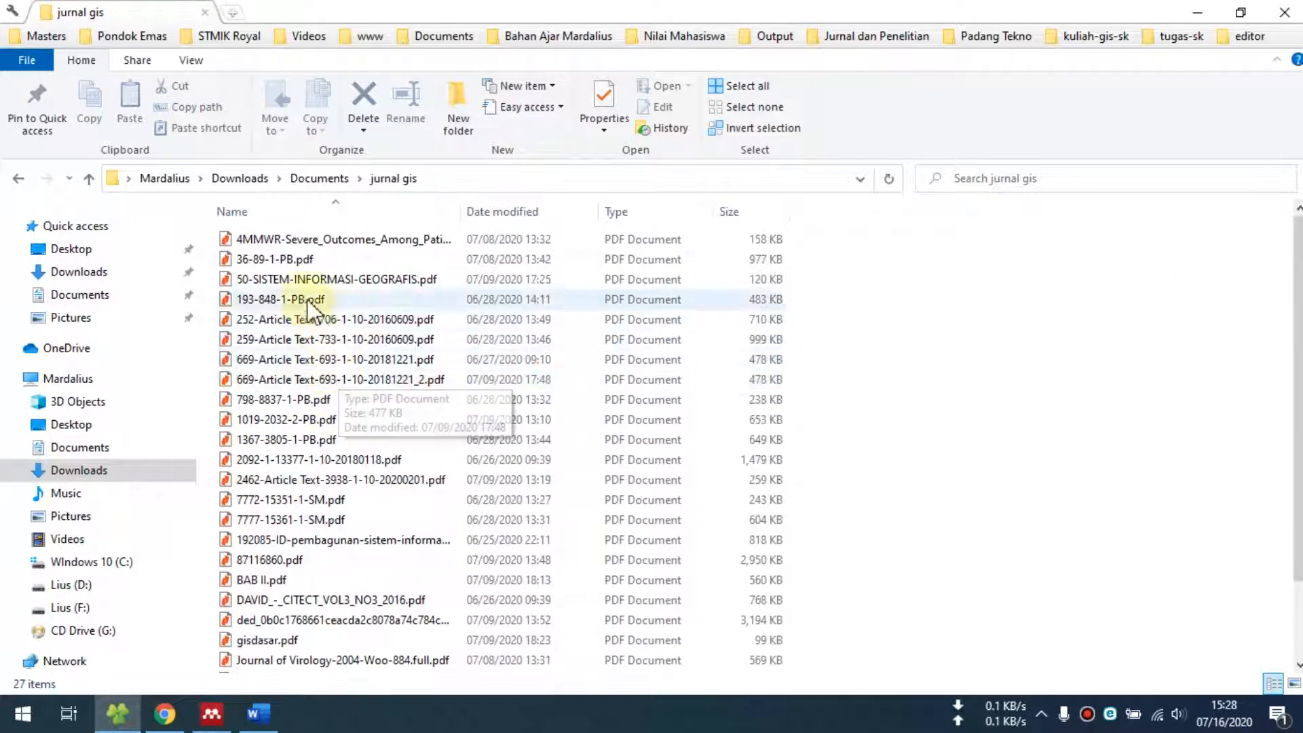
# Open 36-89-1-PB.pdf to view its title page, and close the PDF viewer
pyautogui.click(293, 260)
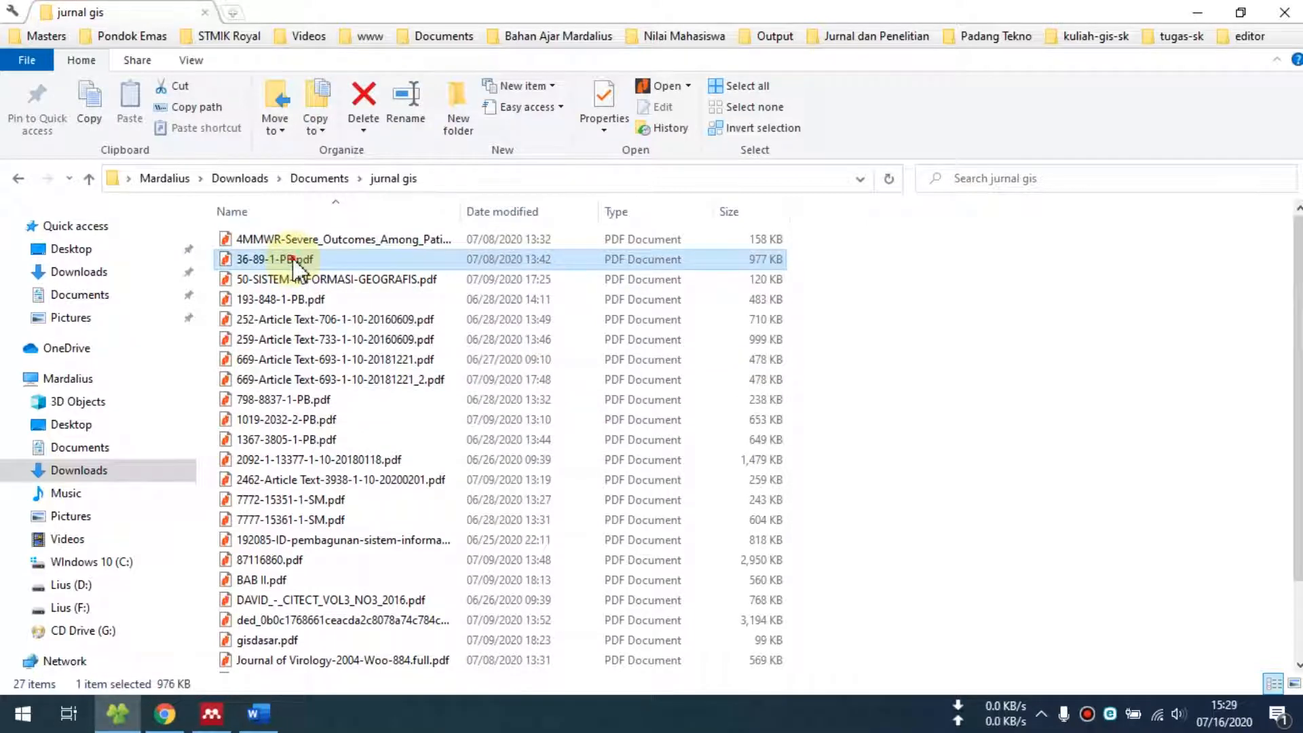
pyautogui.doubleClick(293, 260)
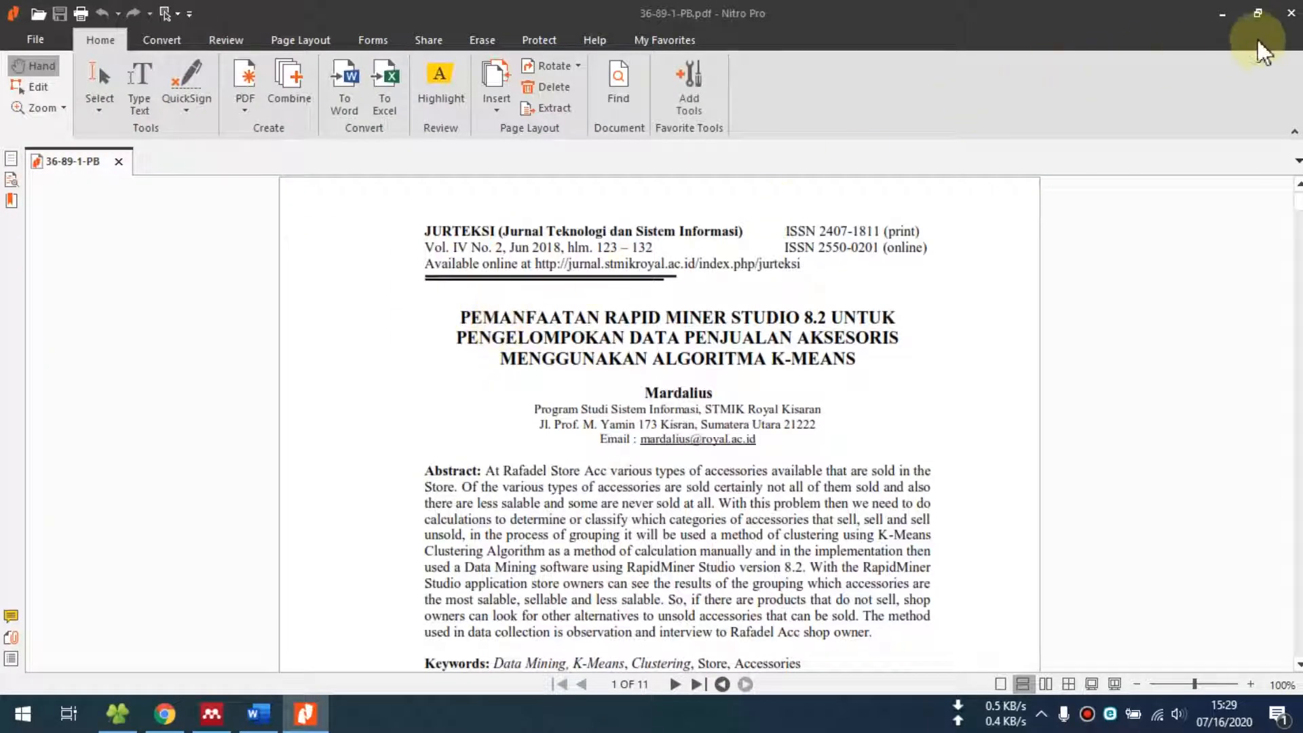
pyautogui.click(1289, 14)
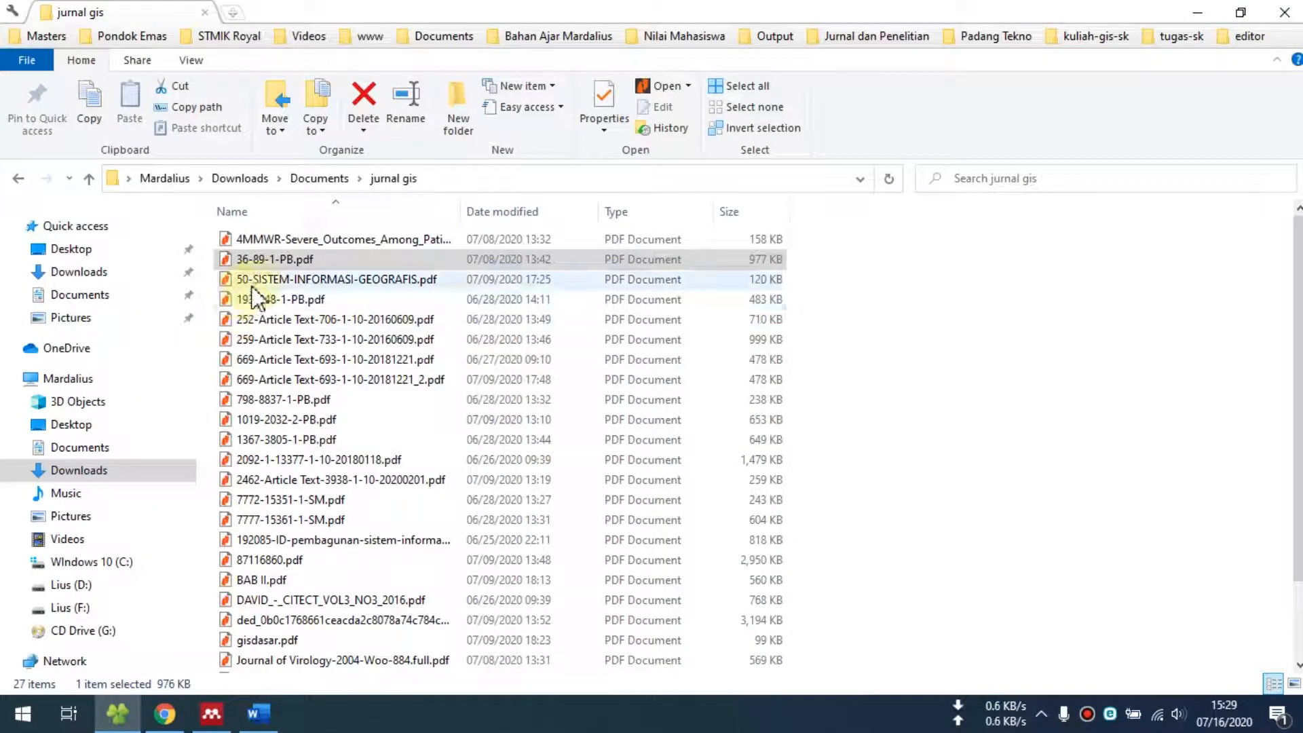
# Rename 36-89-1-PB.pdf to "01 jurnal a.pdf" in the jurnal gis folder
pyautogui.click(272, 258)
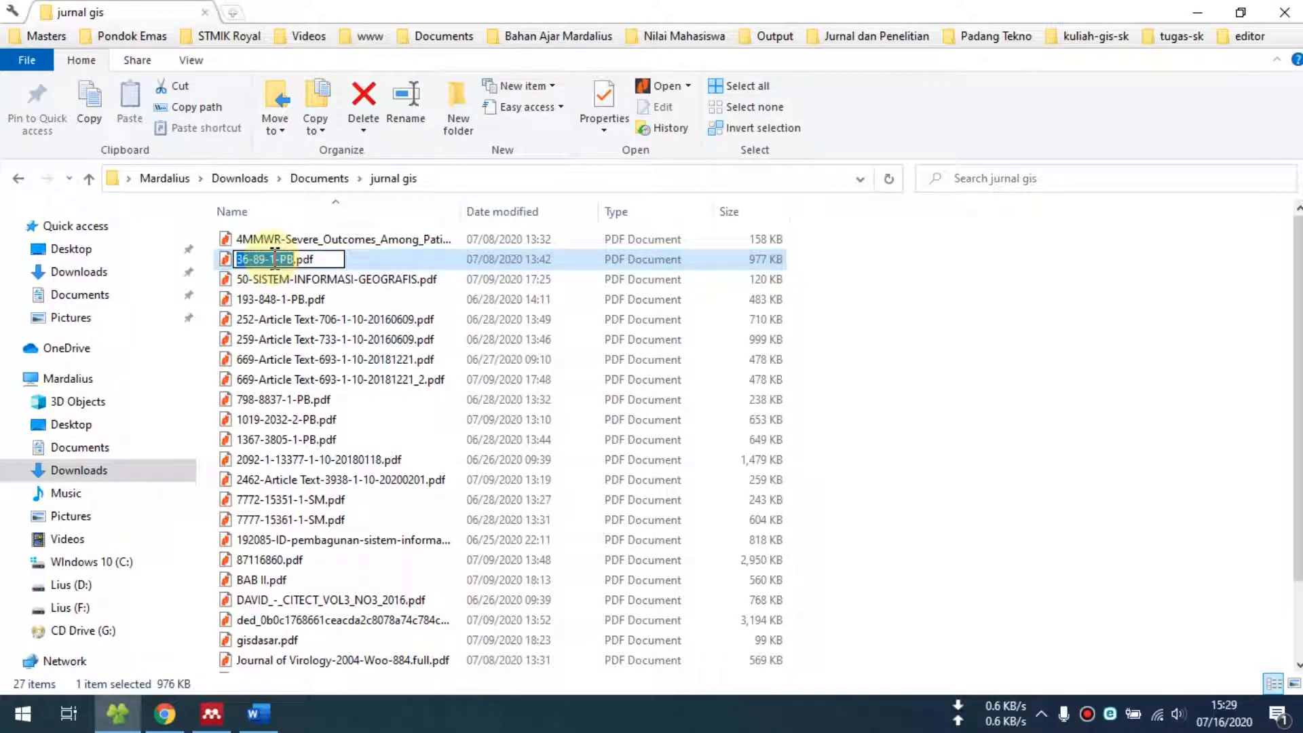
pyautogui.write('jurnal a')
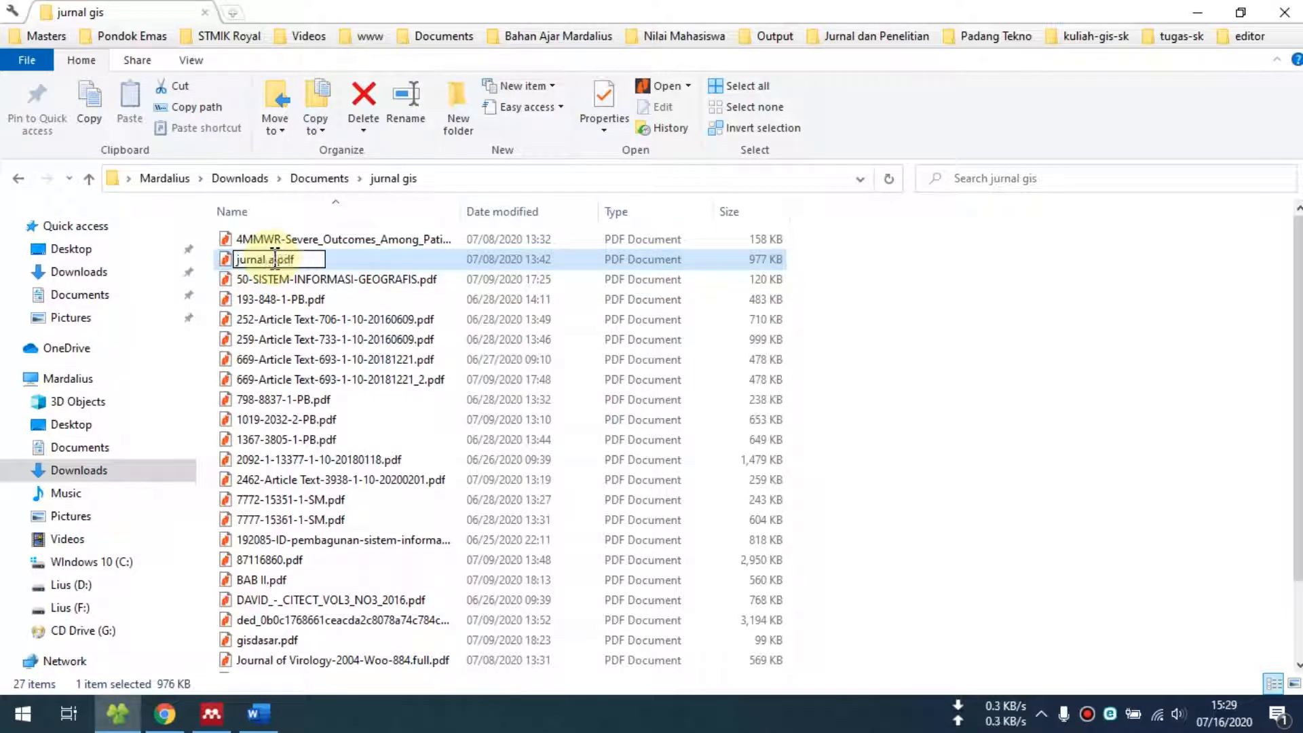
pyautogui.press('Return')
pyautogui.scroll(-2, 280, 285)
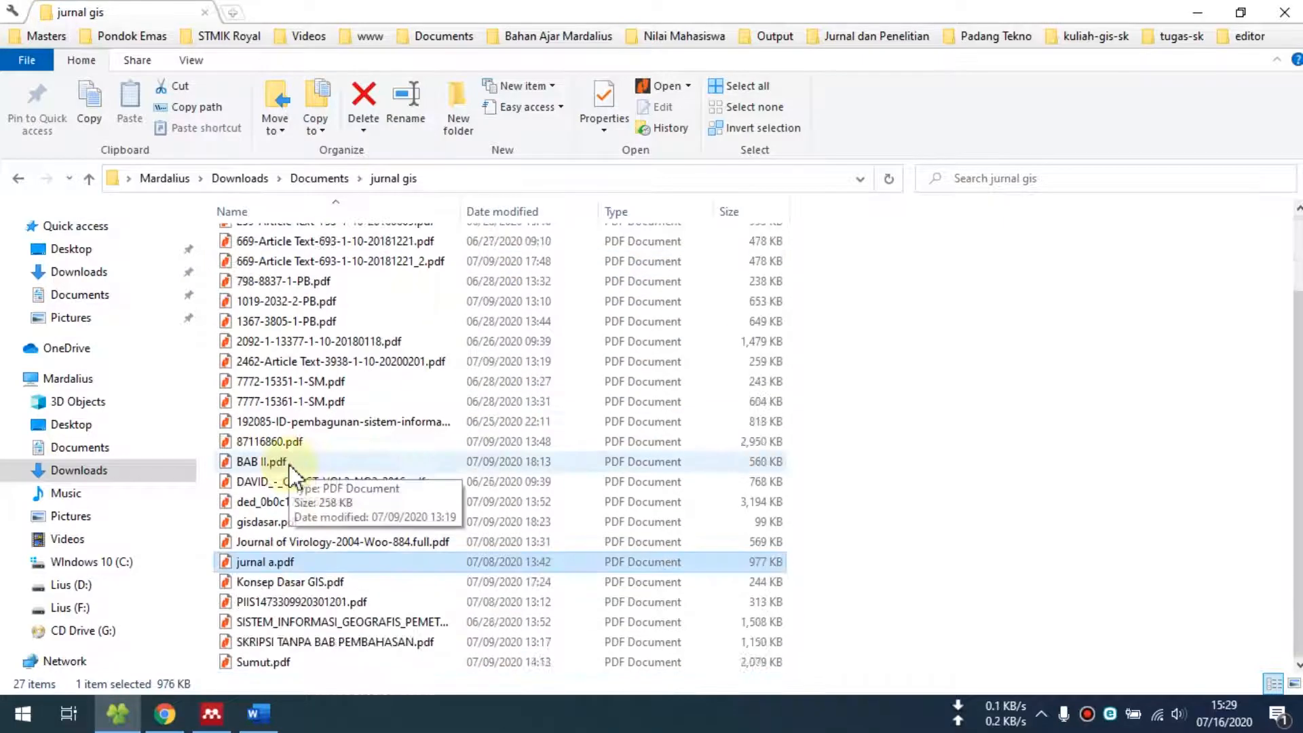
pyautogui.click(306, 561)
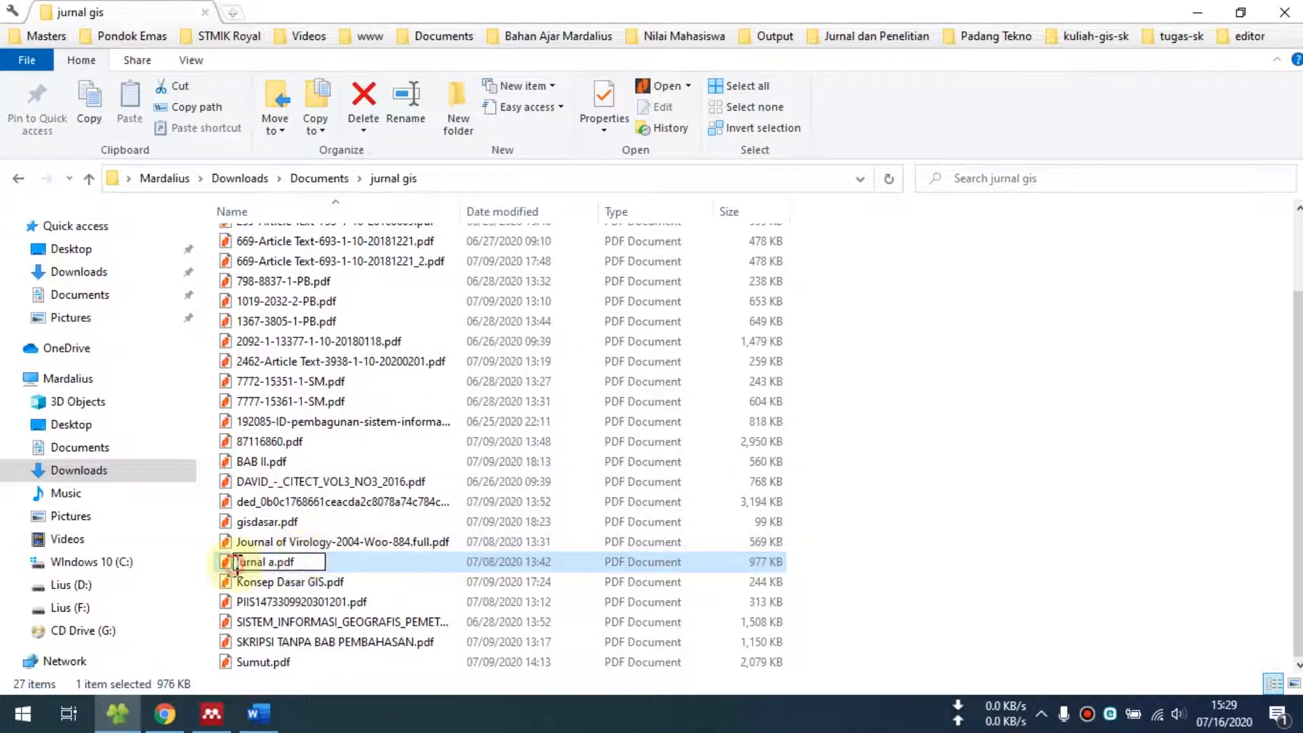
pyautogui.press('Return')
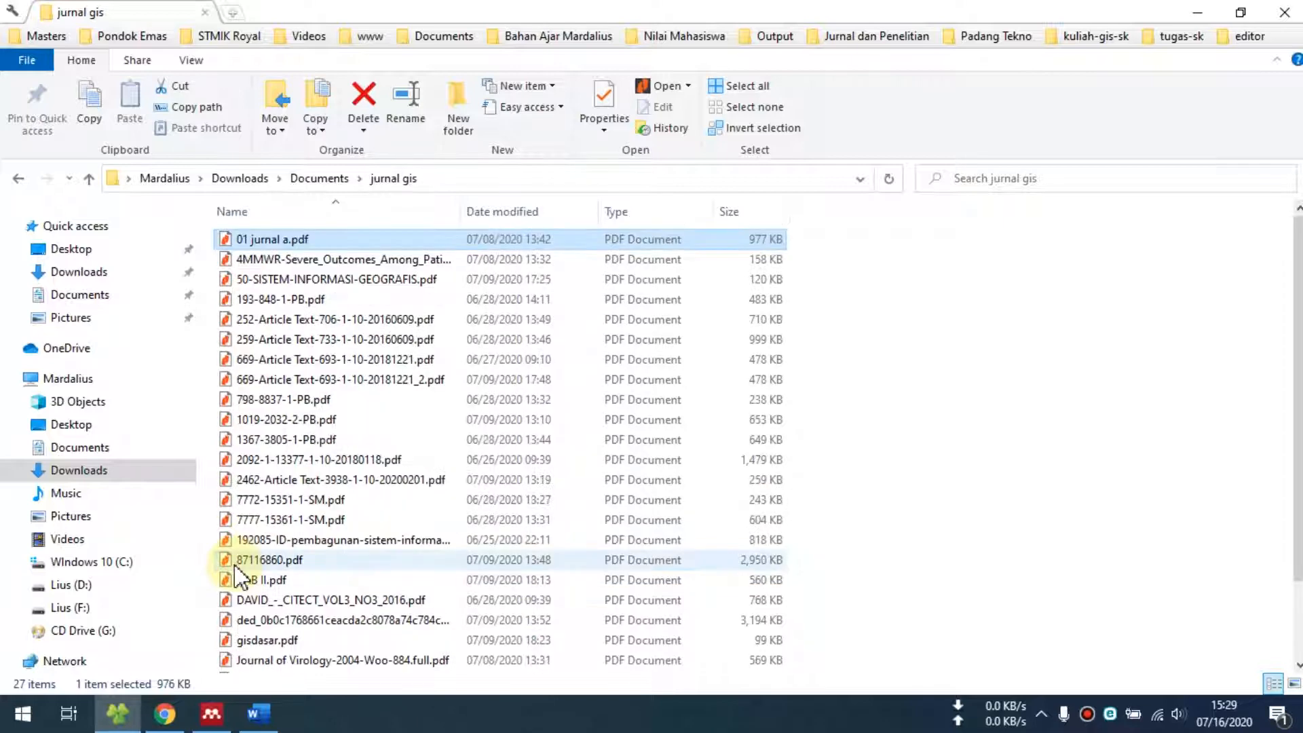
# Rename 193-848-1-PB.pdf to "02 jurnal b.pdf"
pyautogui.click(296, 302)
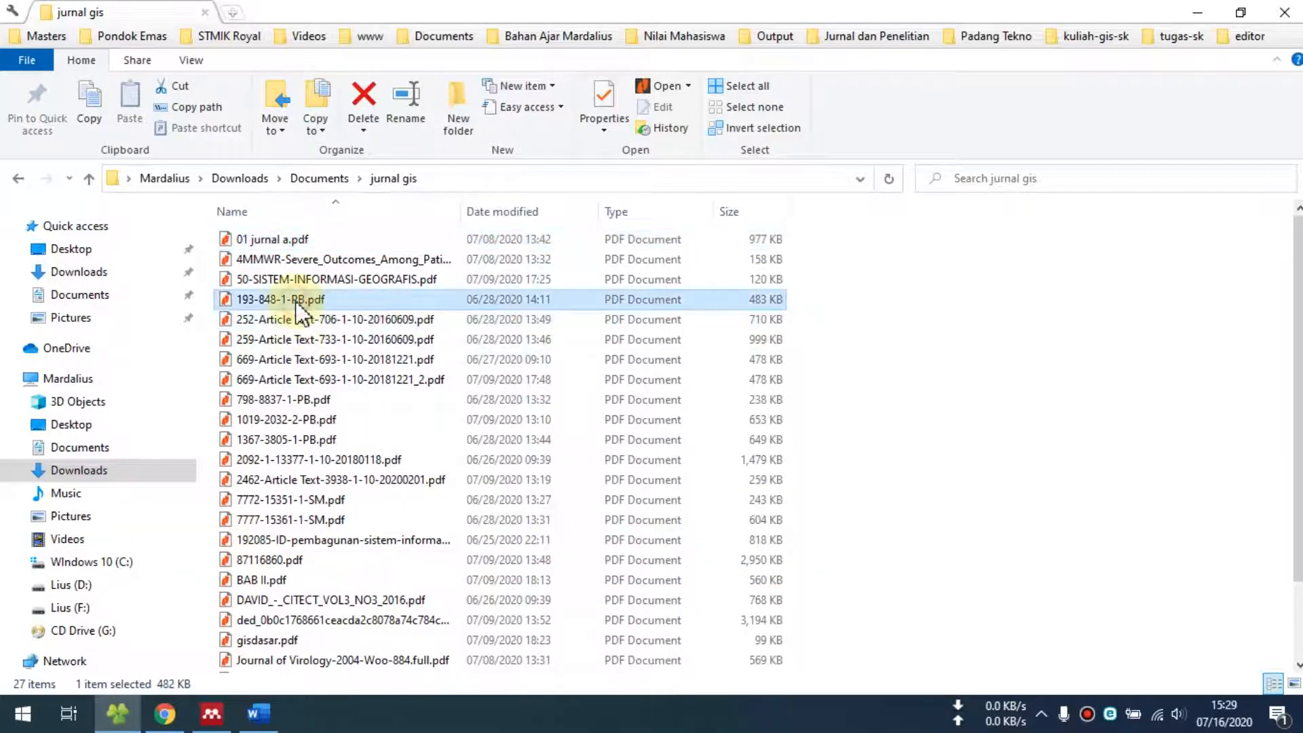
pyautogui.press('F2')
pyautogui.write('0')
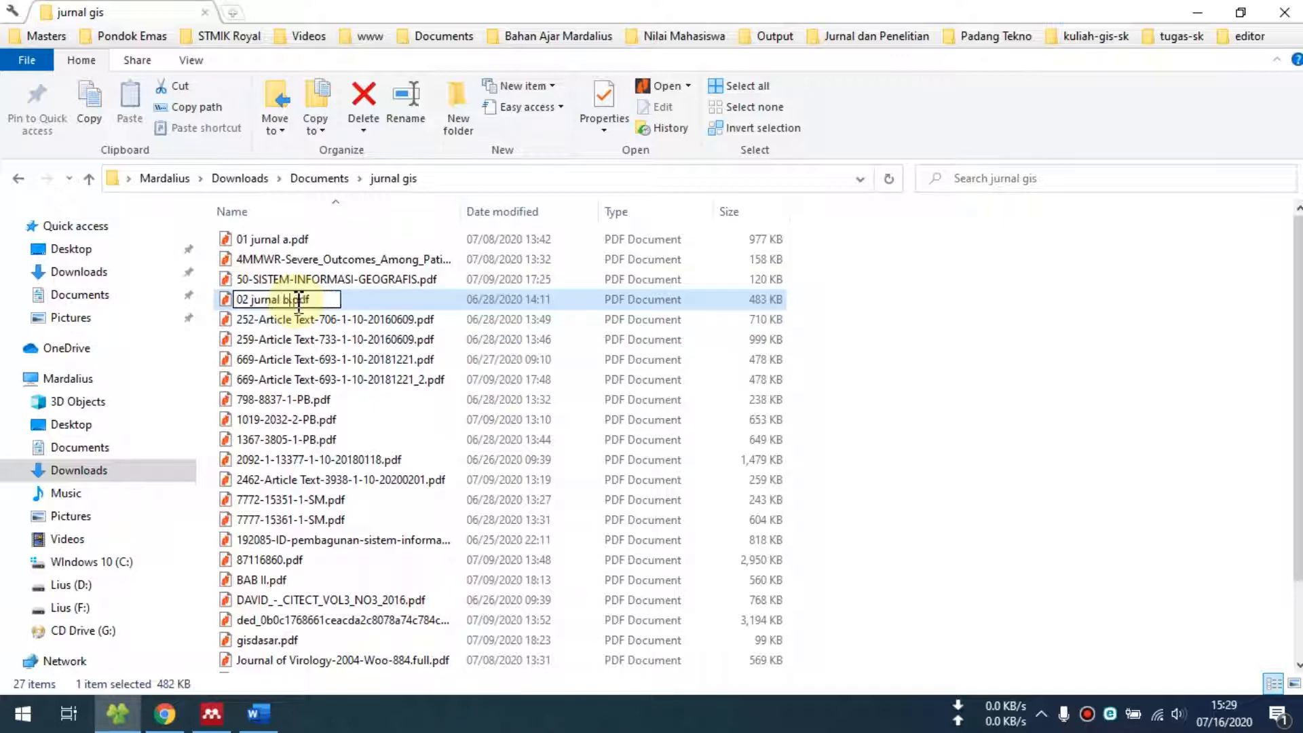
pyautogui.write('2 jurnal b')
pyautogui.press('Return')
# Open 01 jurnal a.pdf and go to the METODOLOGI section on page 2
pyautogui.click(290, 239)
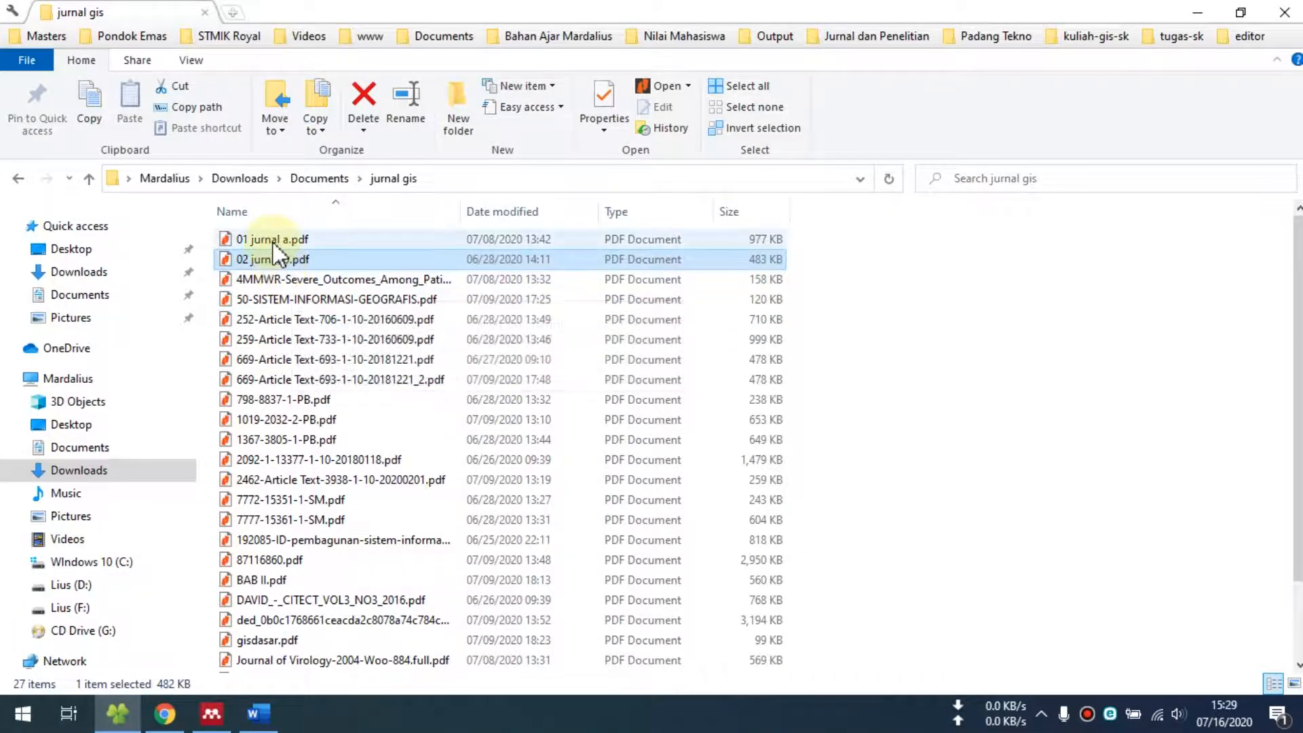
pyautogui.doubleClick(272, 243)
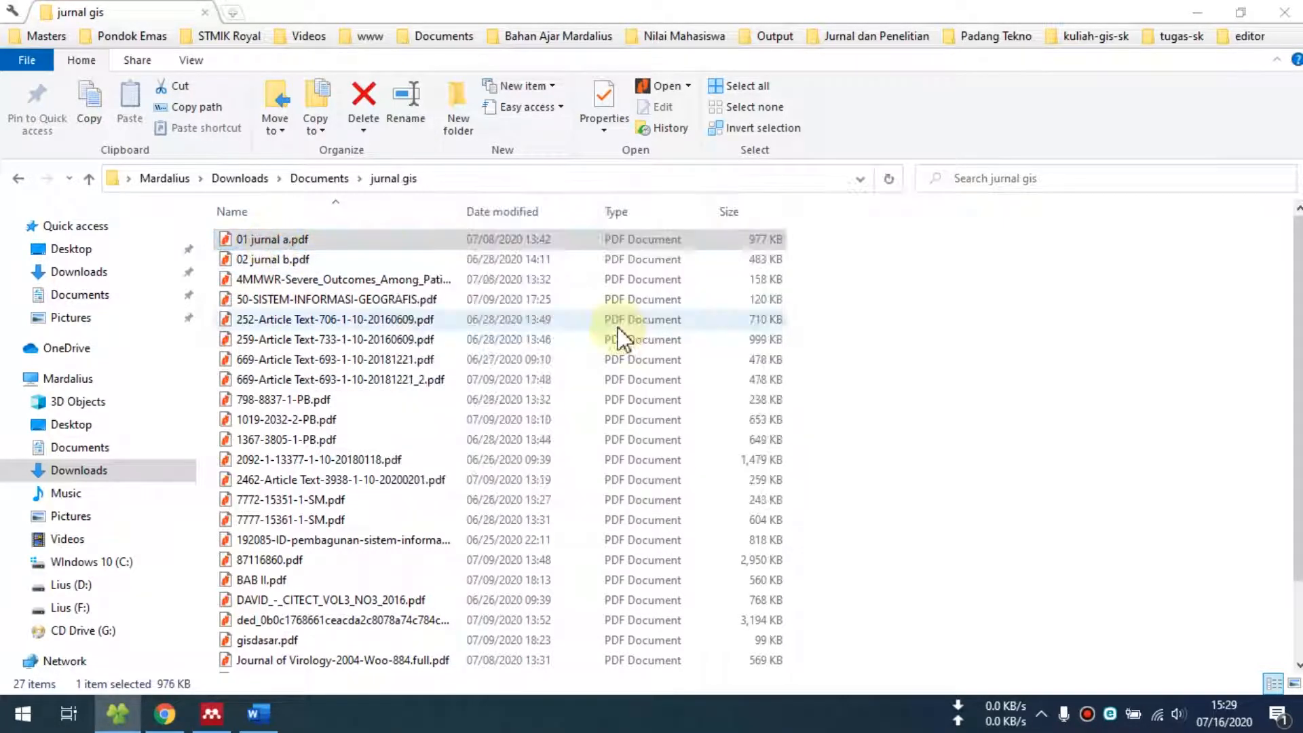
pyautogui.scroll(-12, 624, 329)
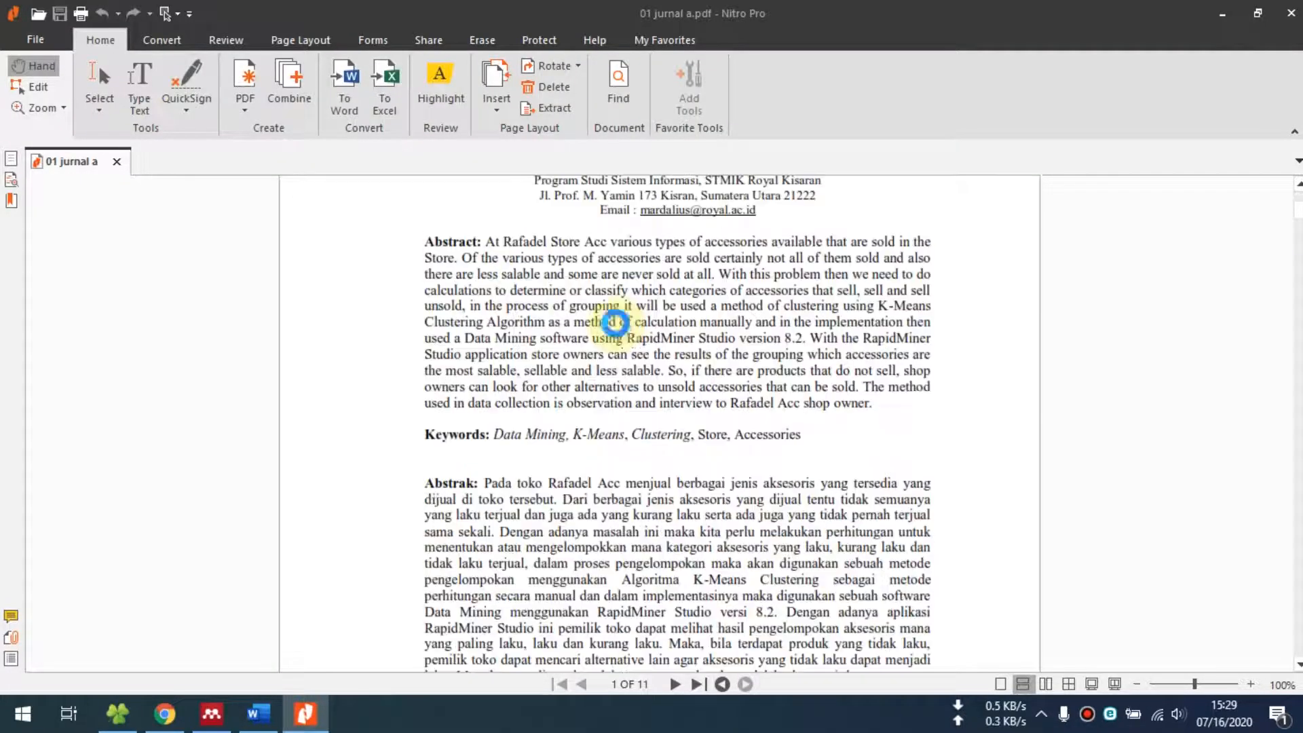
pyautogui.scroll(-5, 630, 332)
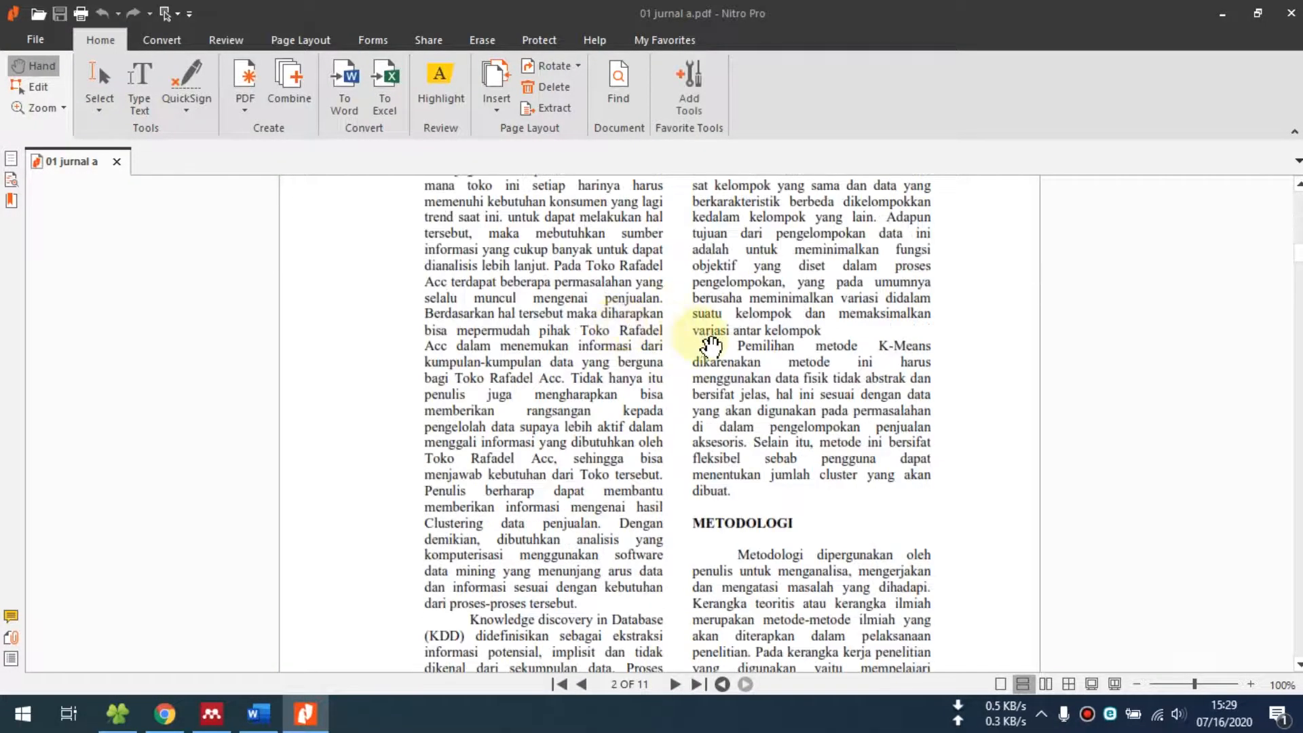
pyautogui.scroll(-3, 709, 343)
pyautogui.scroll(-3, 766, 346)
pyautogui.scroll(3, 764, 342)
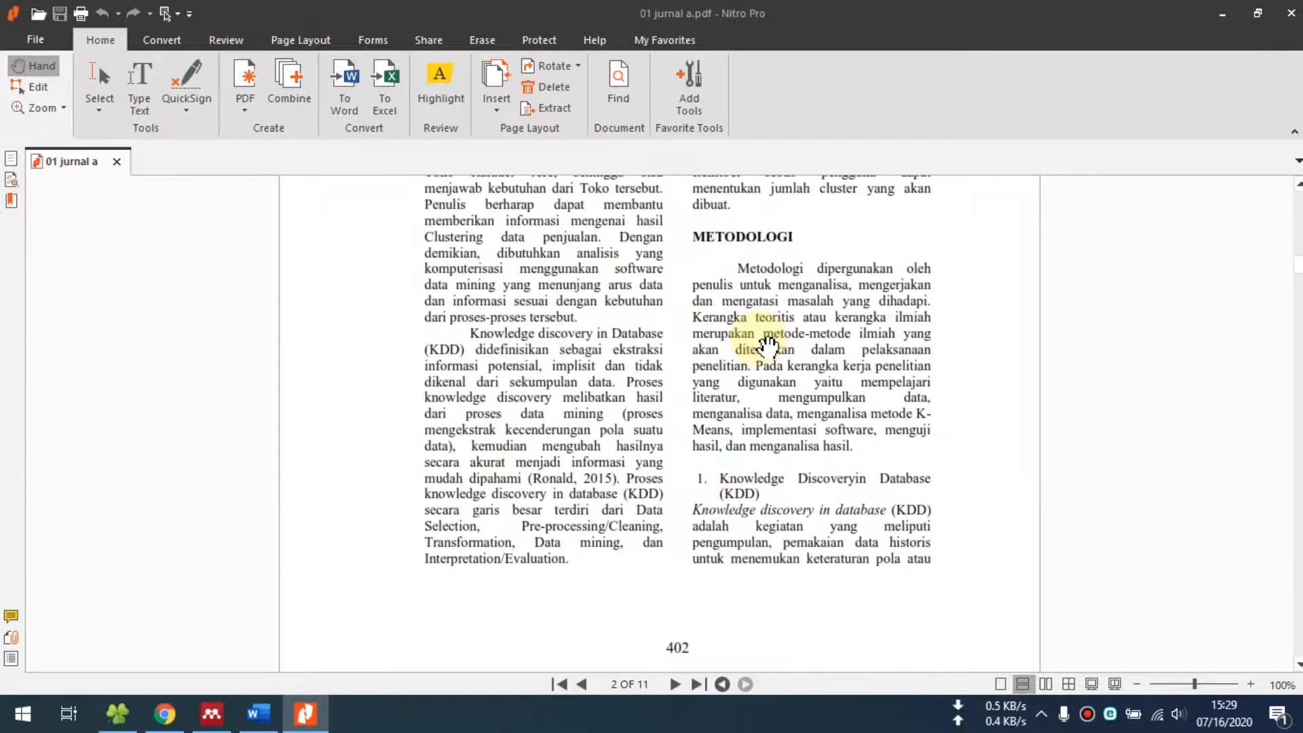
# Activate the text Select tool, try it on the METODOLOGI paragraph, look over page 3, and clear the selection back on page 2
pyautogui.click(95, 76)
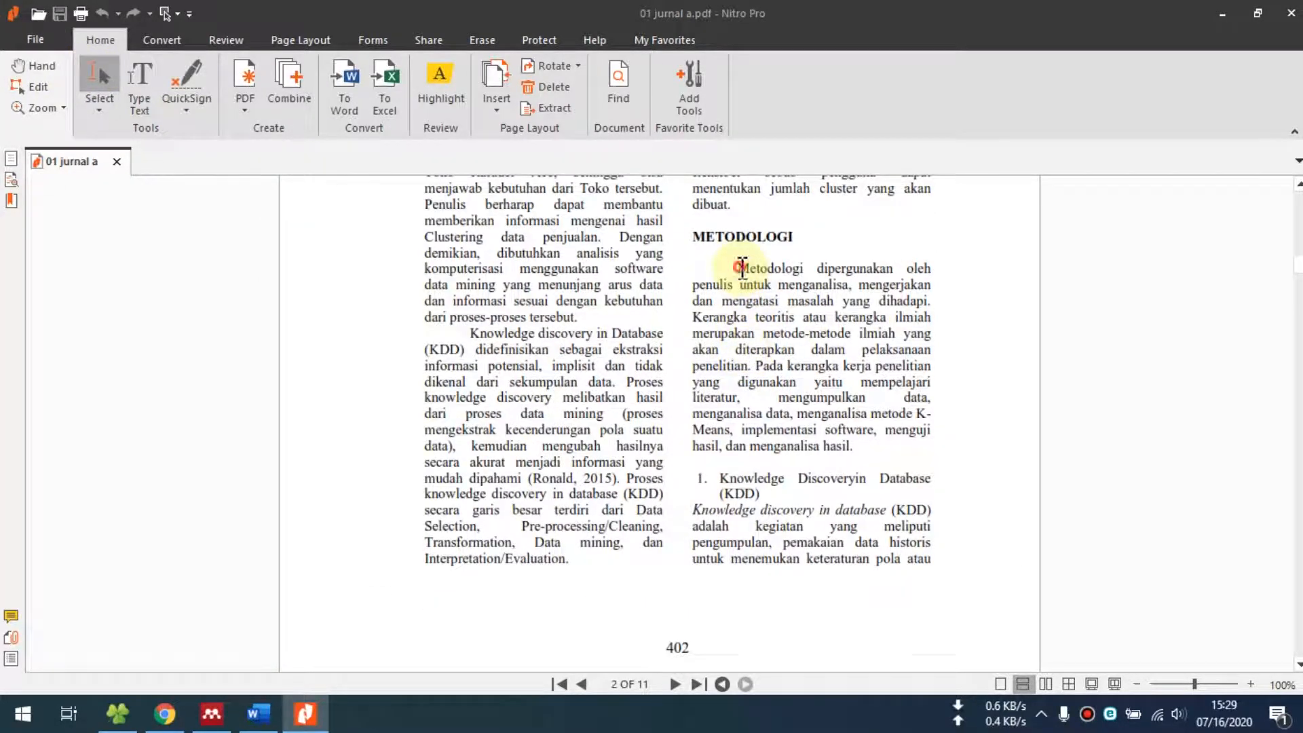
pyautogui.moveTo(736, 268); pyautogui.dragTo(840, 405)
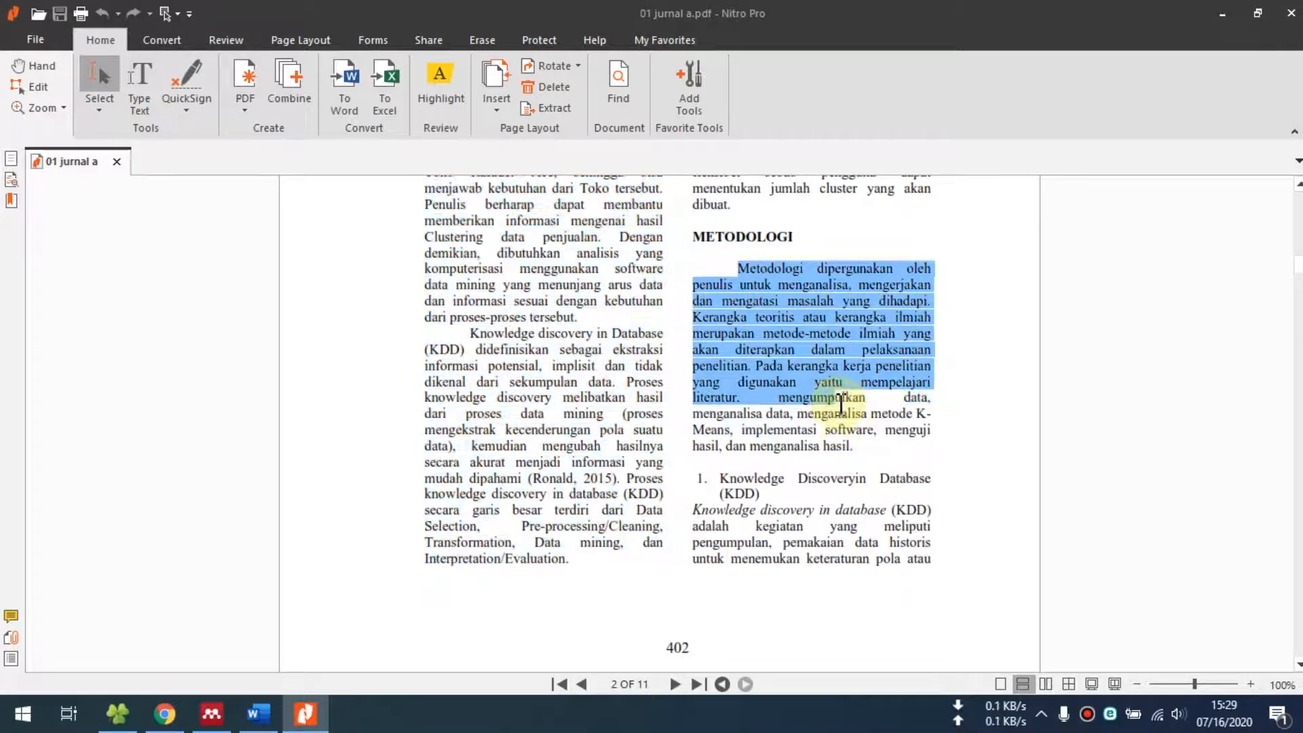
pyautogui.scroll(-10, 831, 421)
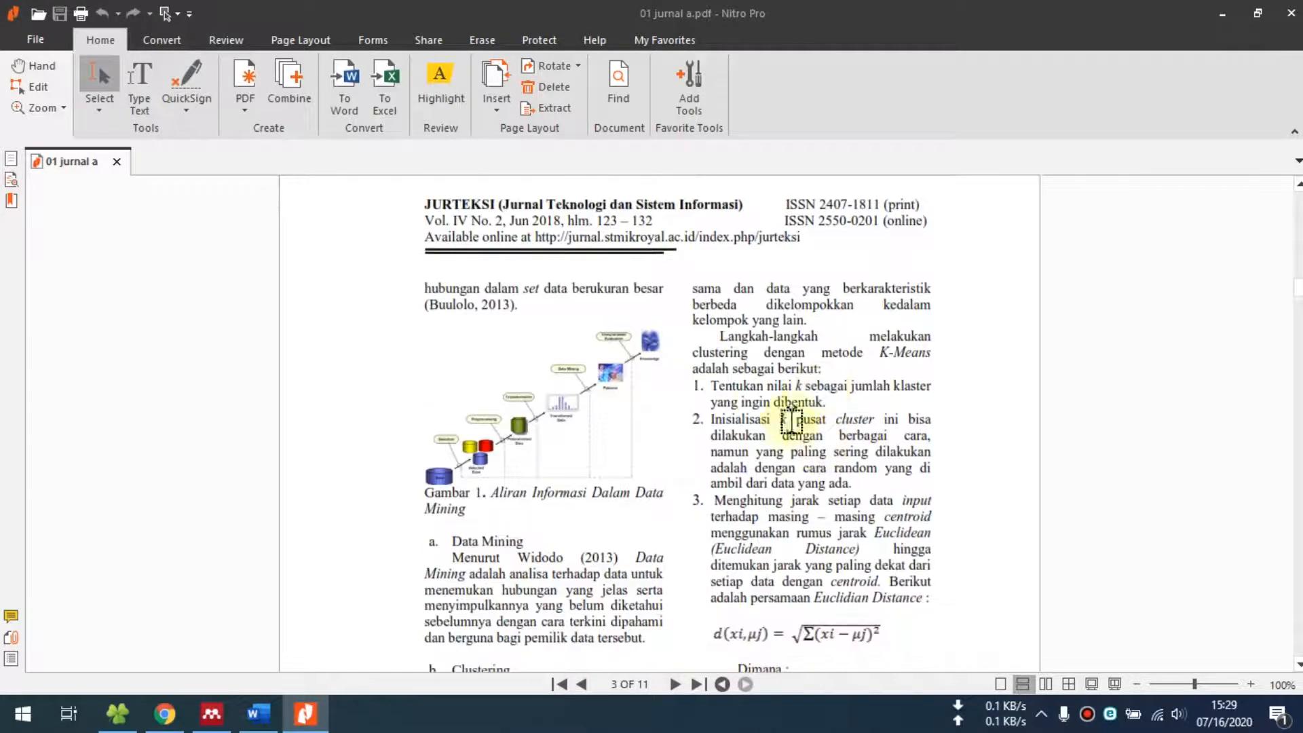
pyautogui.scroll(-3, 765, 401)
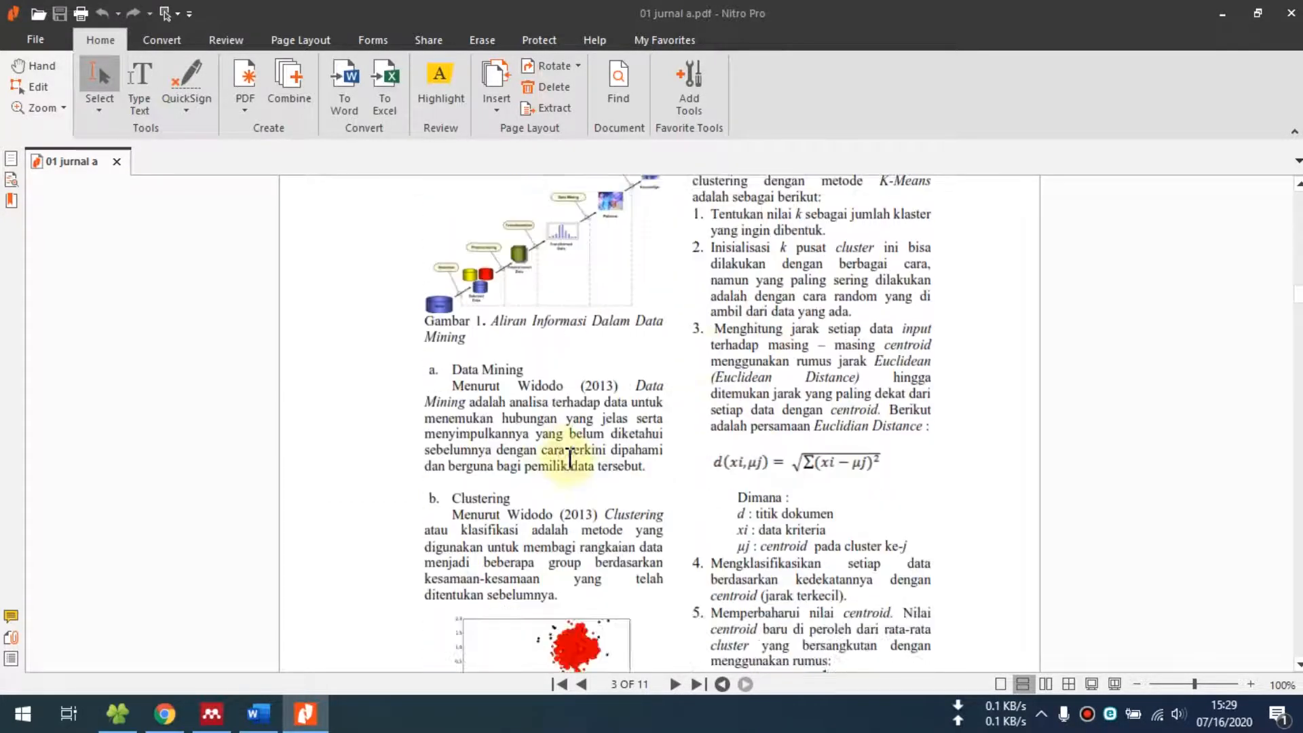
pyautogui.scroll(11, 770, 378)
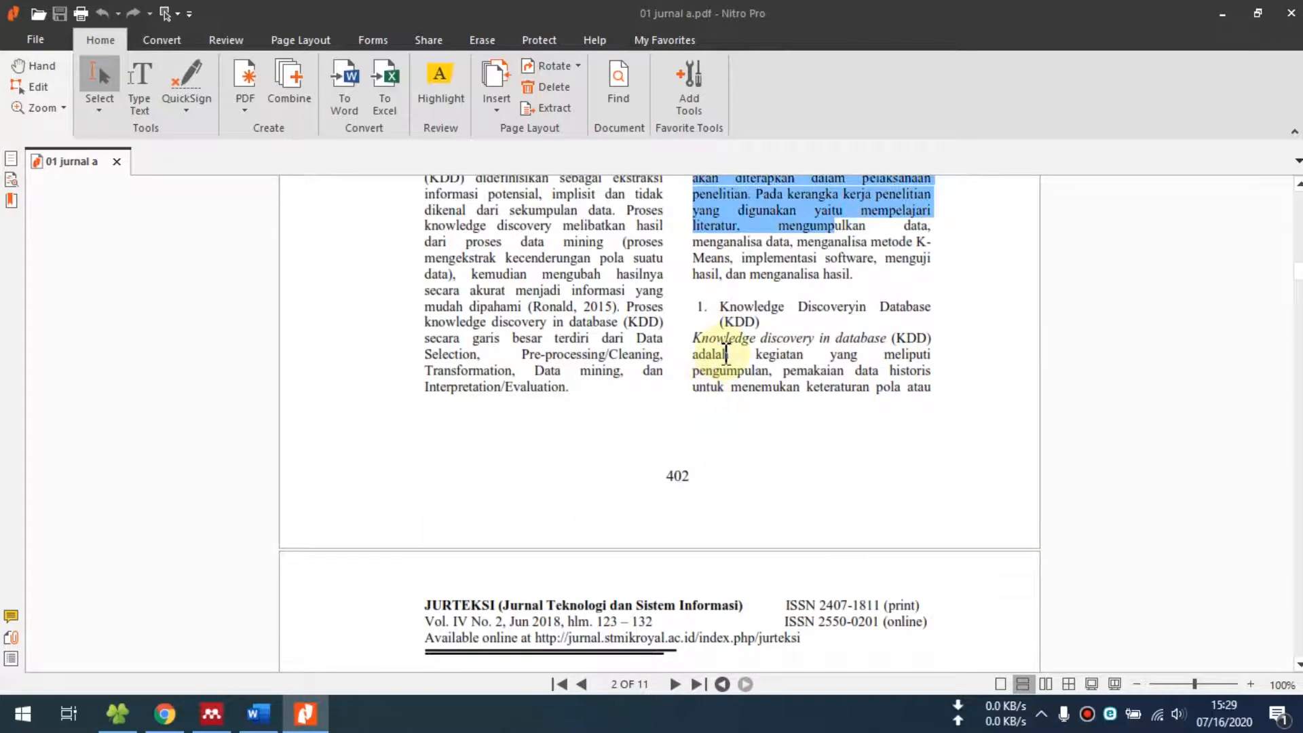
pyautogui.scroll(2, 726, 352)
pyautogui.click(770, 309)
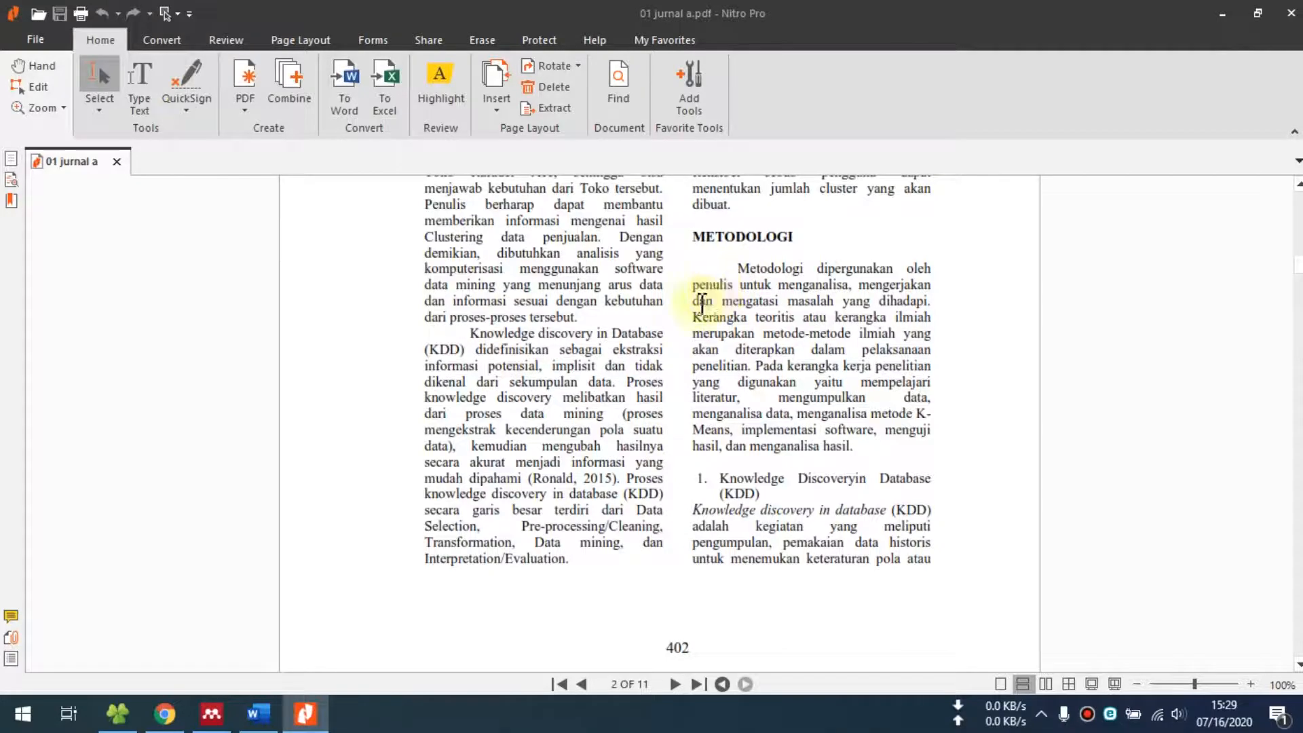
# Copy the text of the page 2 paragraph running from "Algoritma K-Means merupakan" to "variasi antar kelompok"
pyautogui.scroll(4, 687, 314)
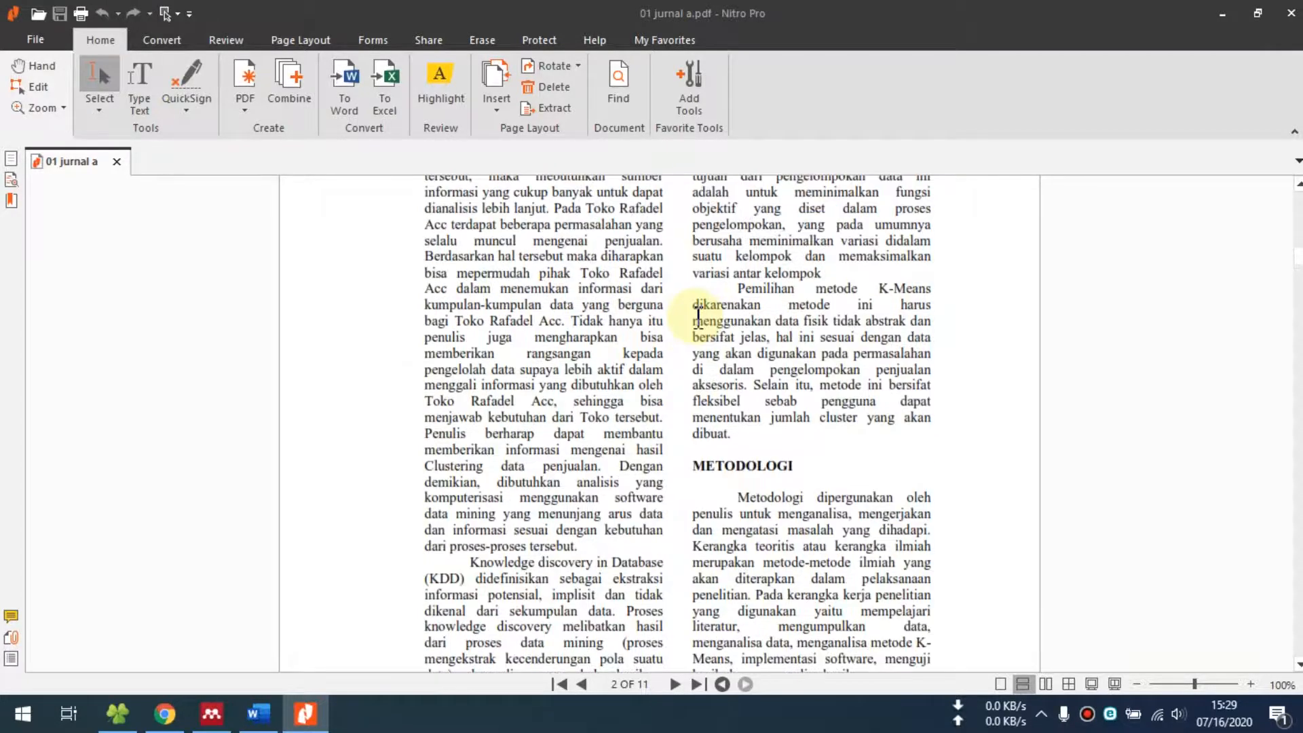
pyautogui.scroll(4, 699, 315)
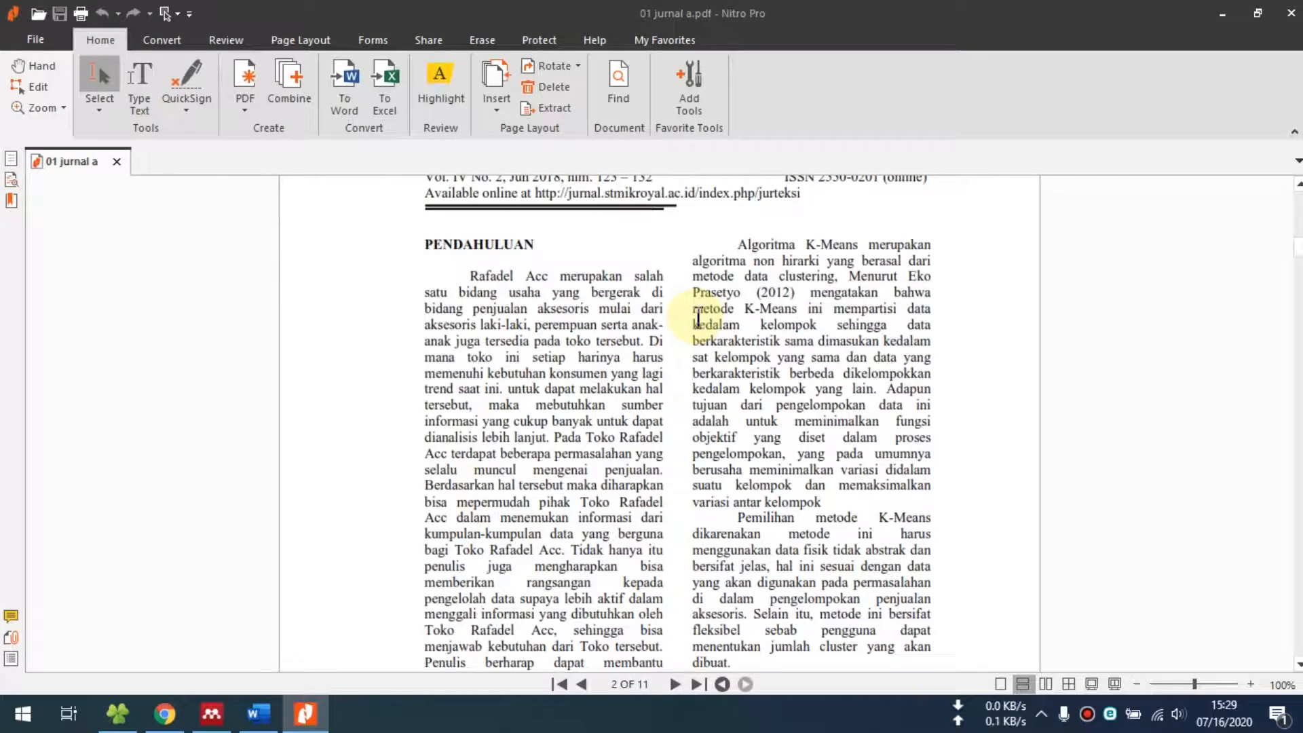
pyautogui.scroll(-1, 699, 315)
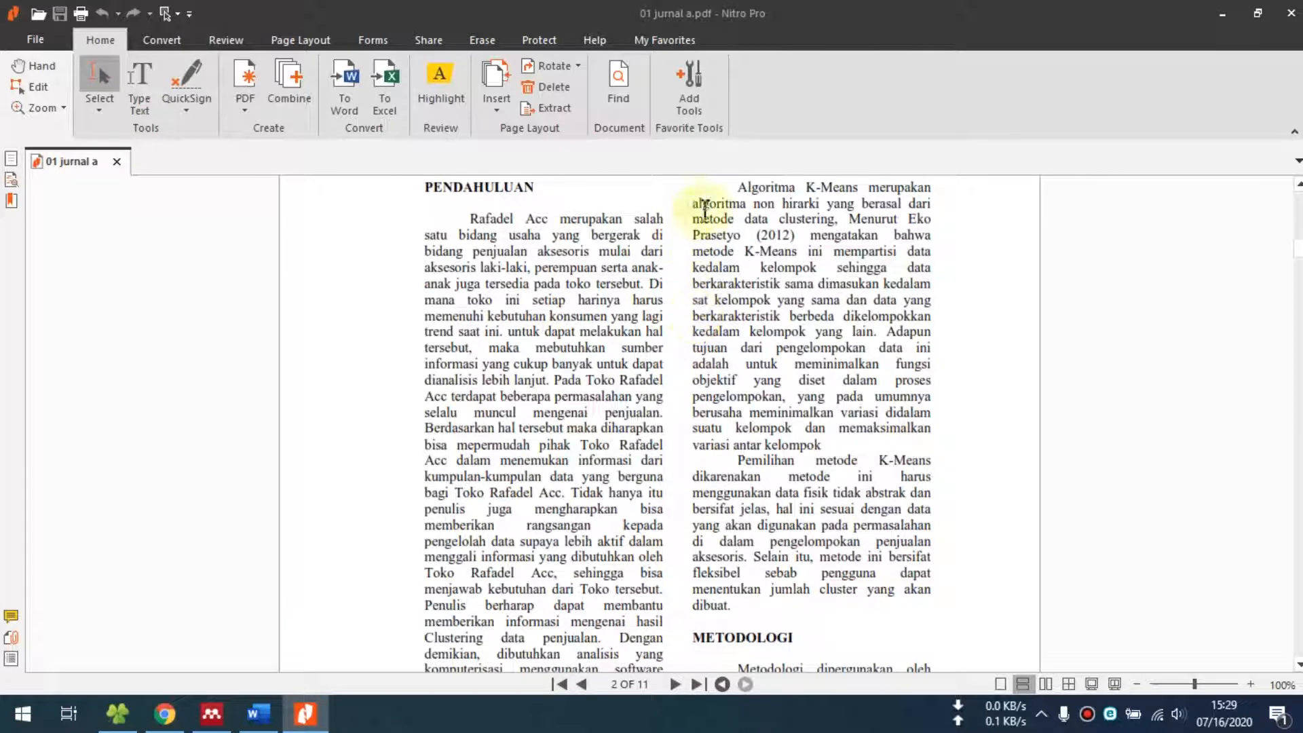
pyautogui.moveTo(740, 187); pyautogui.dragTo(820, 444)
pyautogui.rightClick(809, 337)
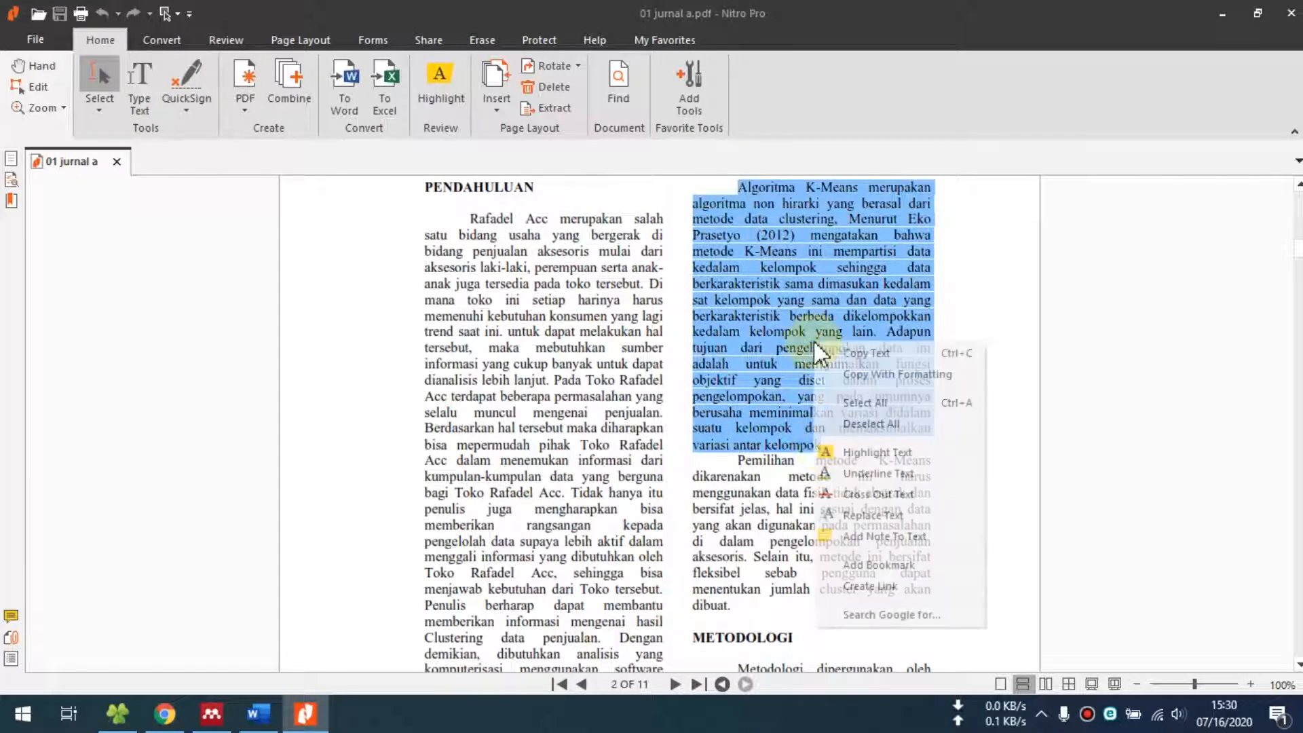
pyautogui.click(838, 354)
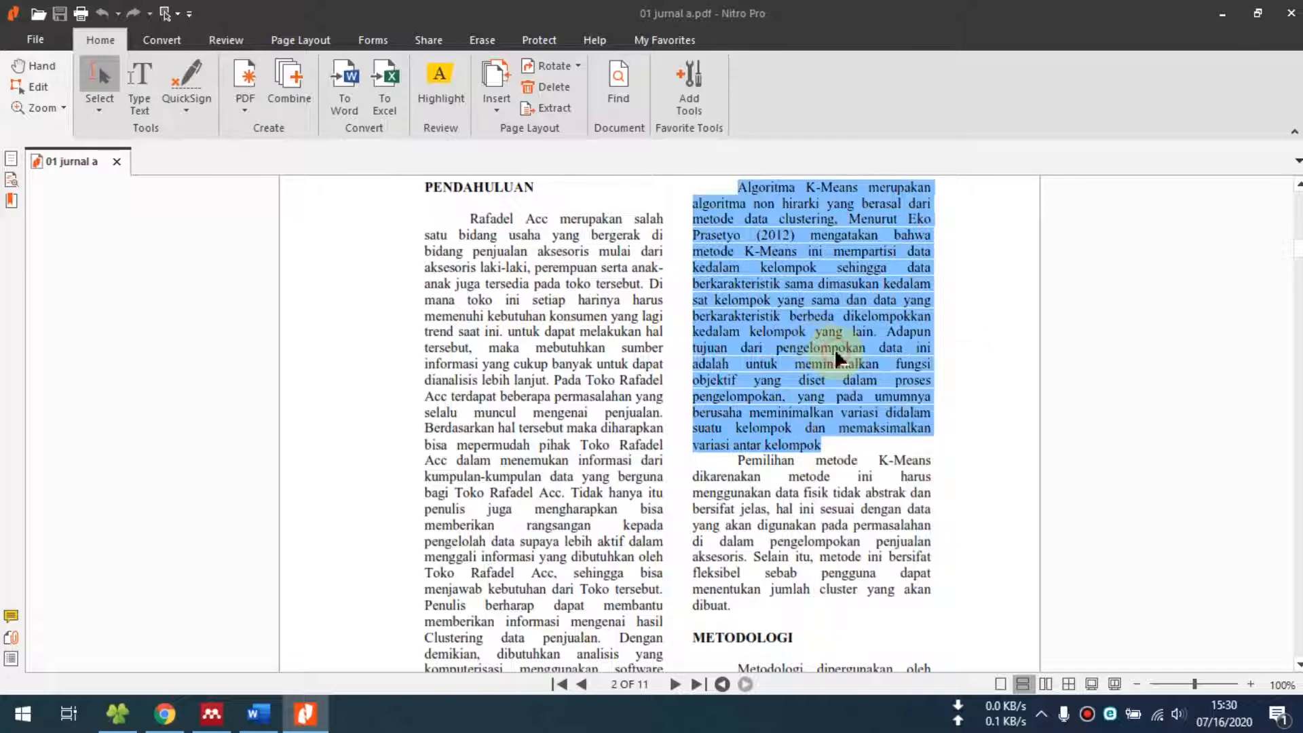
# Switch to mandeley.doc in Word and paste the copied paragraph as text only on the last line below the heading
pyautogui.click(258, 713)
pyautogui.rightClick(390, 343)
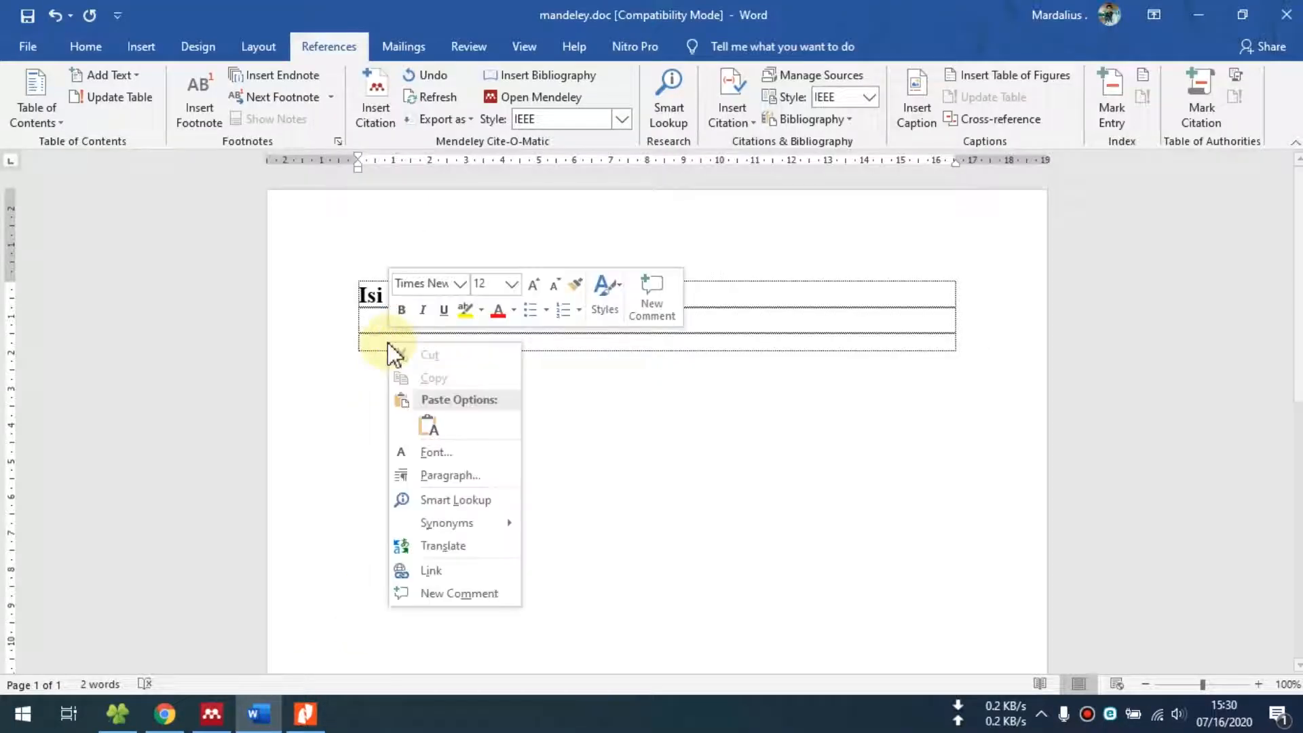
pyautogui.click(436, 432)
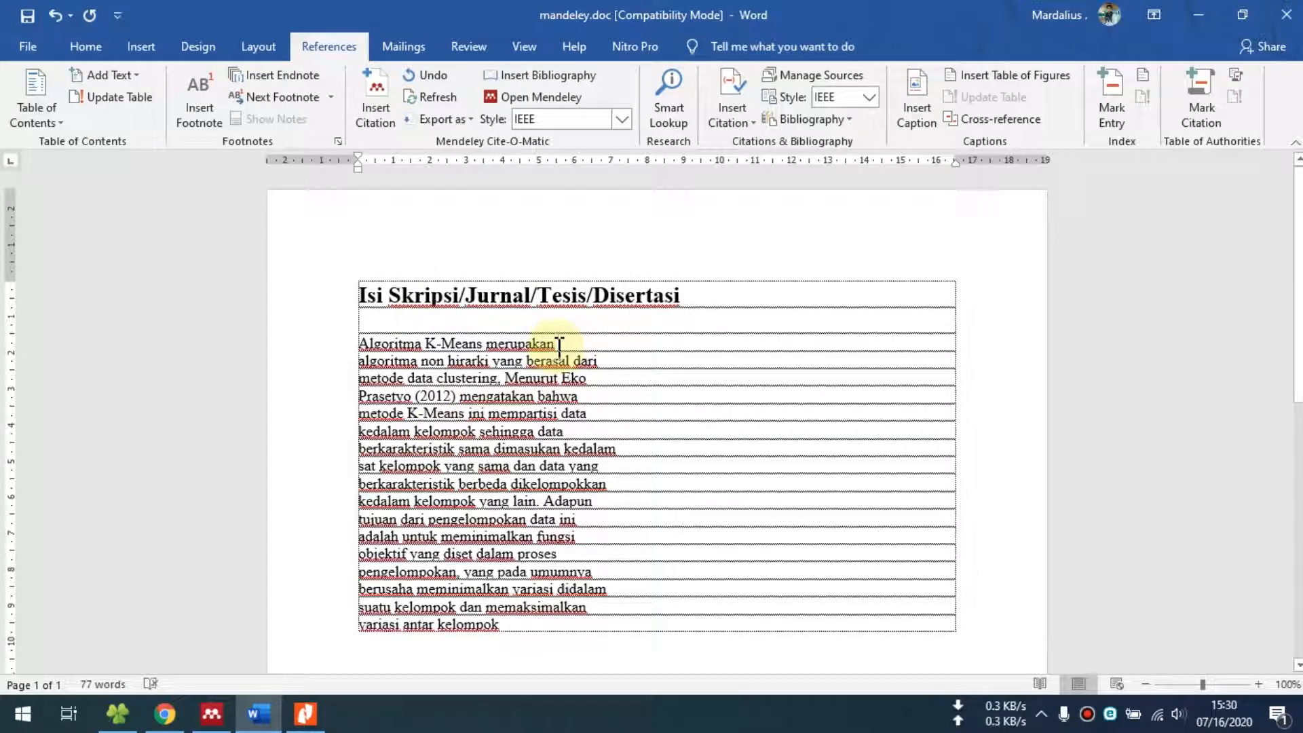
# Remove the line breaks in the pasted text from "Algoritma K-Means" to "mempartisi data", and join "kedalam kelompok sehingga data" with the line after it
pyautogui.click(558, 344)
pyautogui.press('Delete')
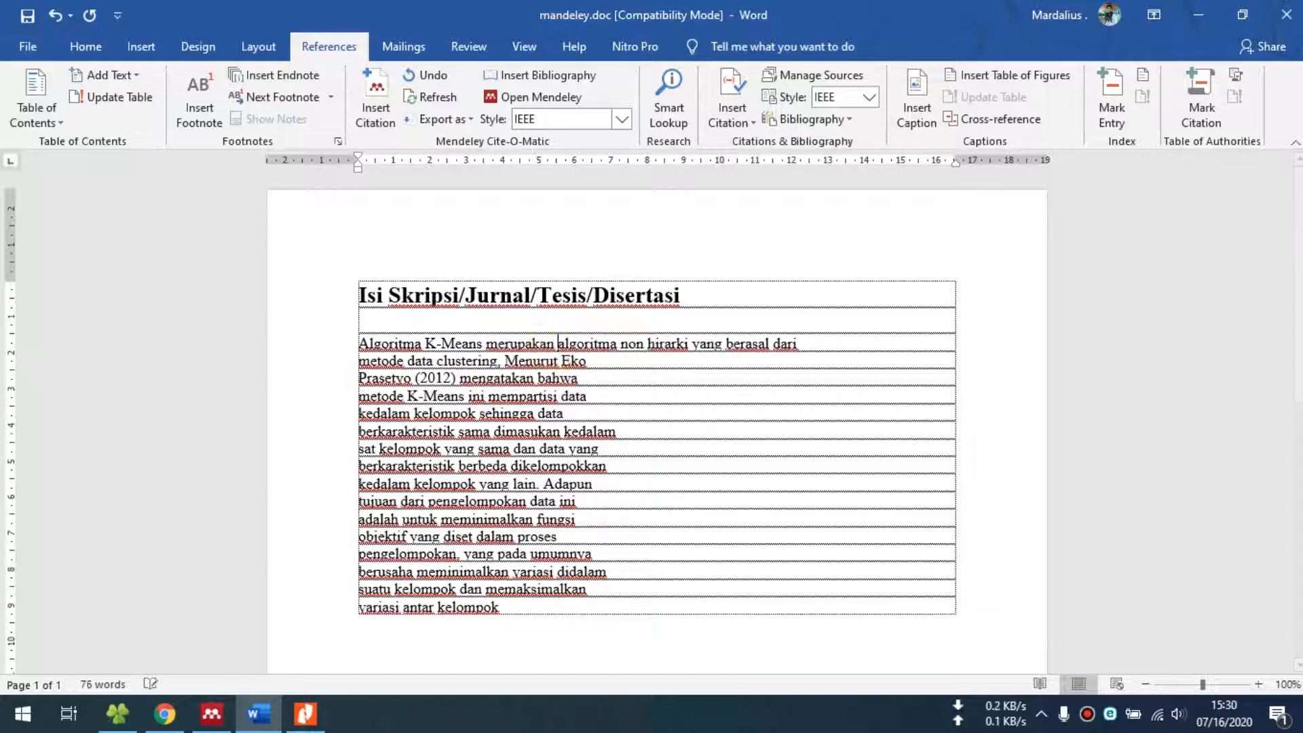
pyautogui.click(802, 346)
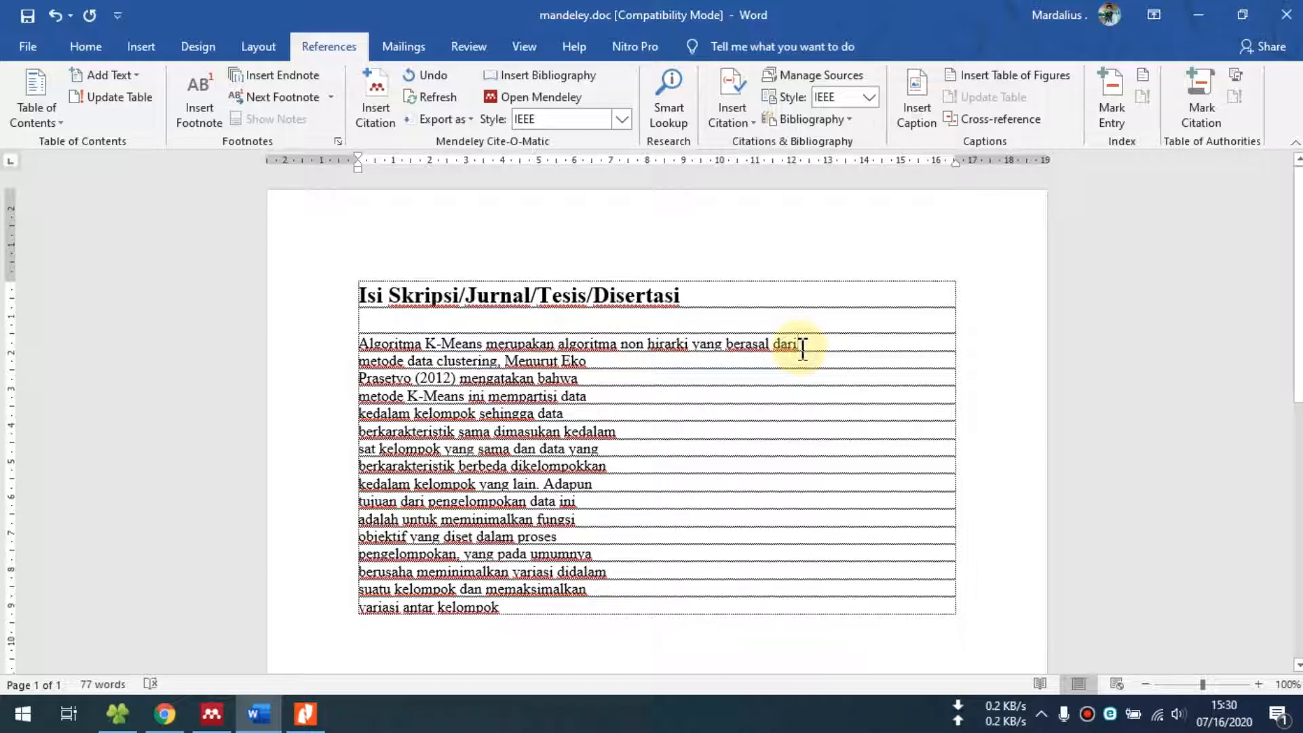
pyautogui.press('Delete')
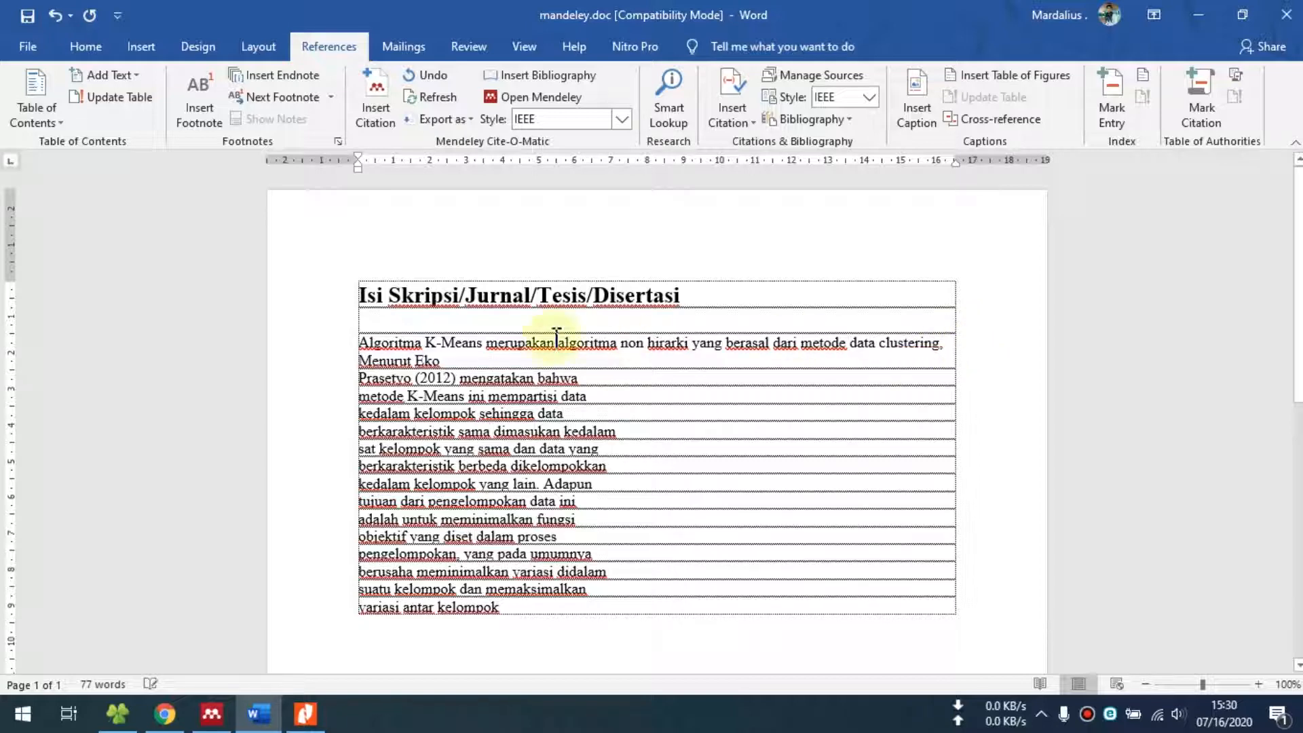
pyautogui.click(464, 364)
pyautogui.press('Delete')
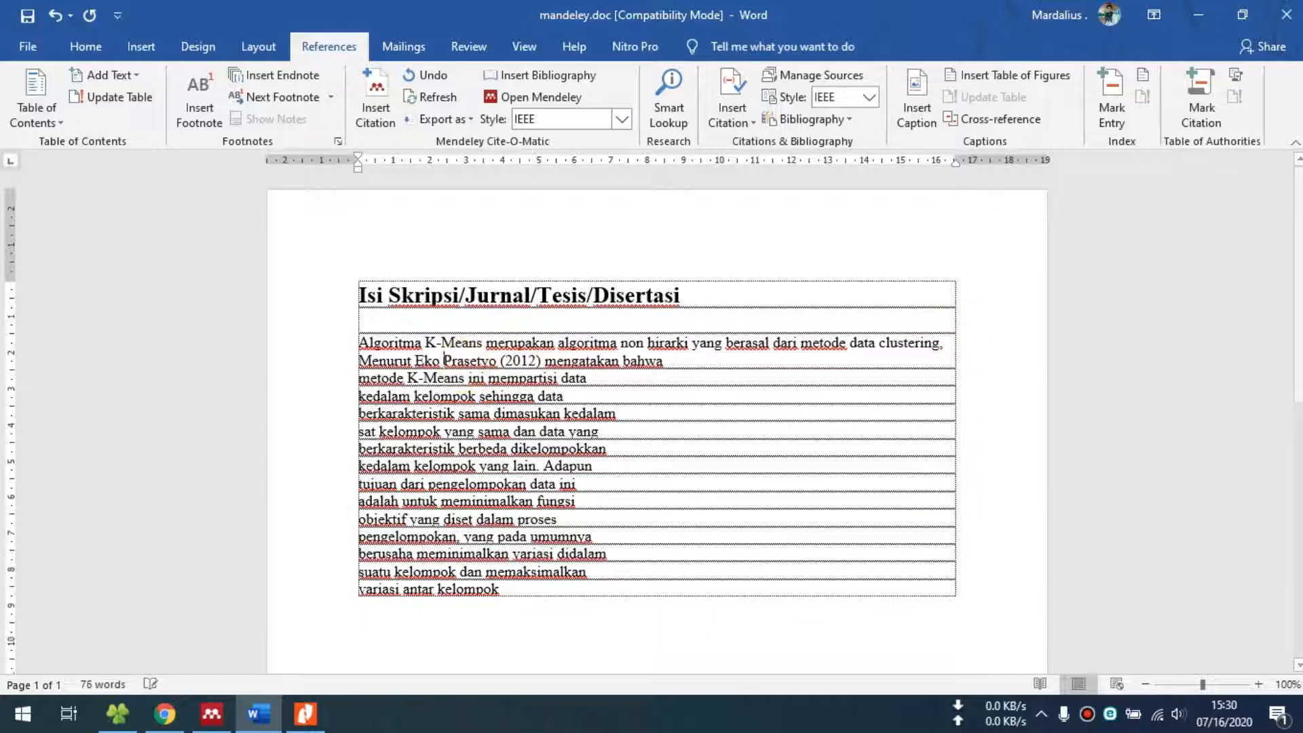
pyautogui.click(359, 378)
pyautogui.press('BackSpace')
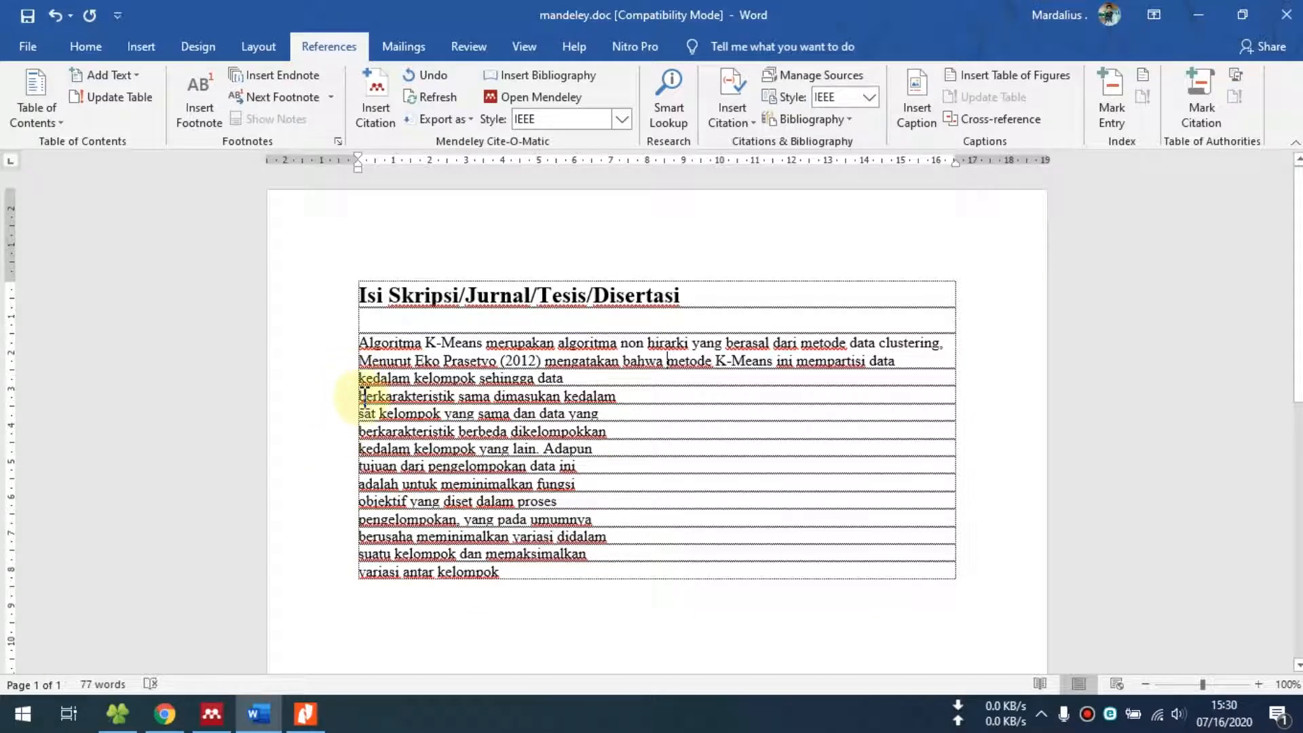
pyautogui.press('BackSpace')
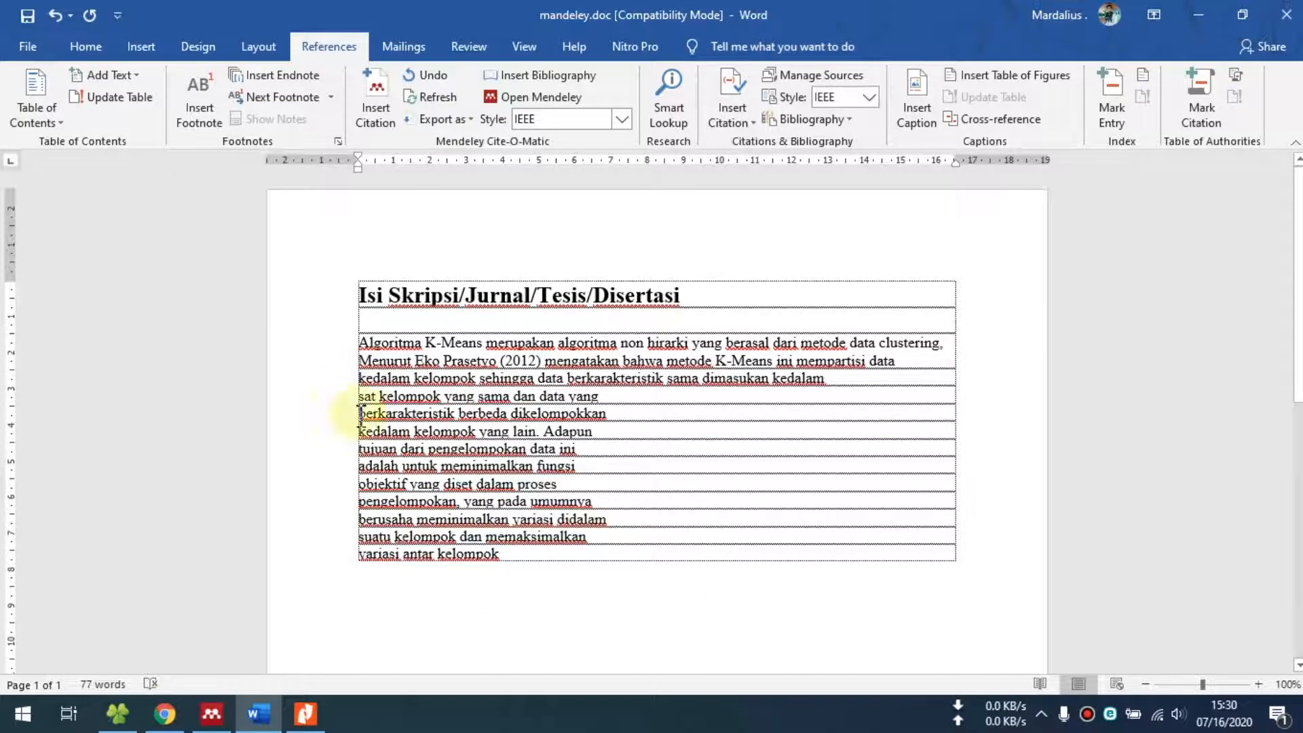
# Join the broken lines of the pasted paragraph from "sat kelompok yang sama" through "objektif yang diset dalam proses"
pyautogui.click(624, 400)
pyautogui.press('Delete')
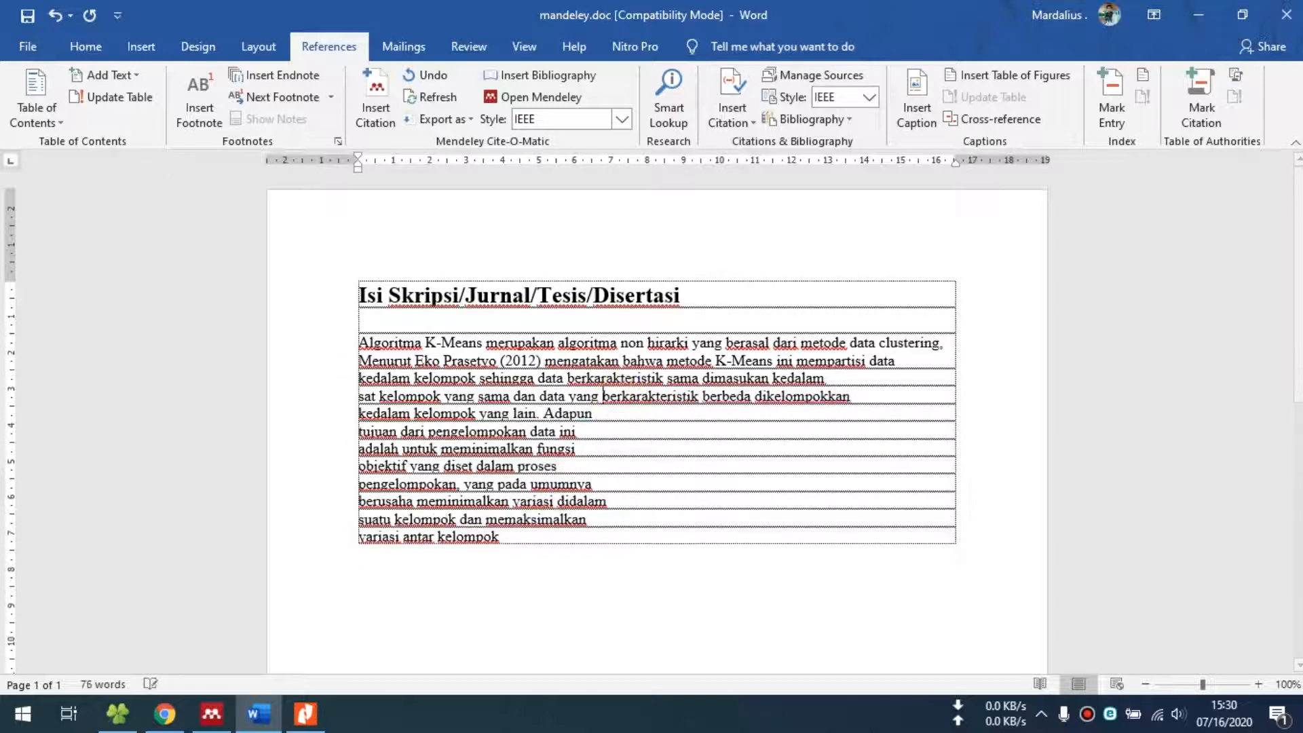
pyautogui.press('Delete')
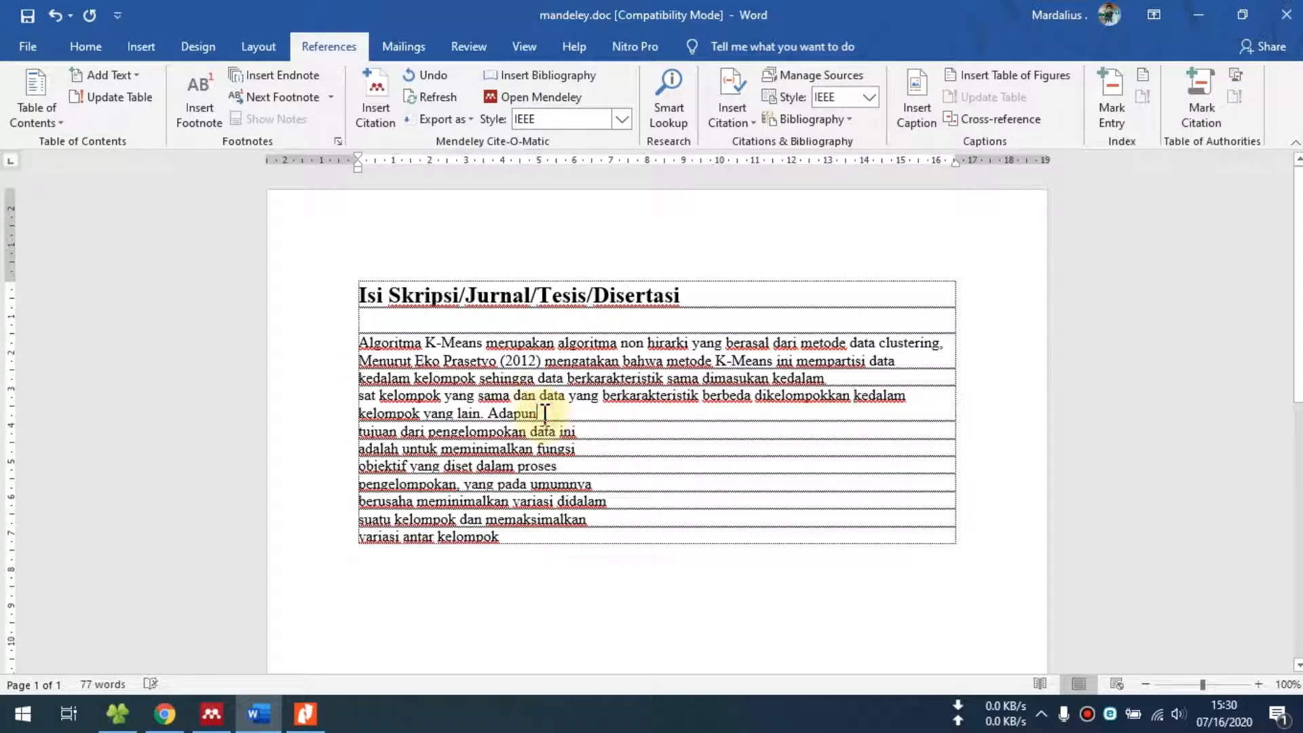
pyautogui.press('Delete')
pyautogui.click(775, 414)
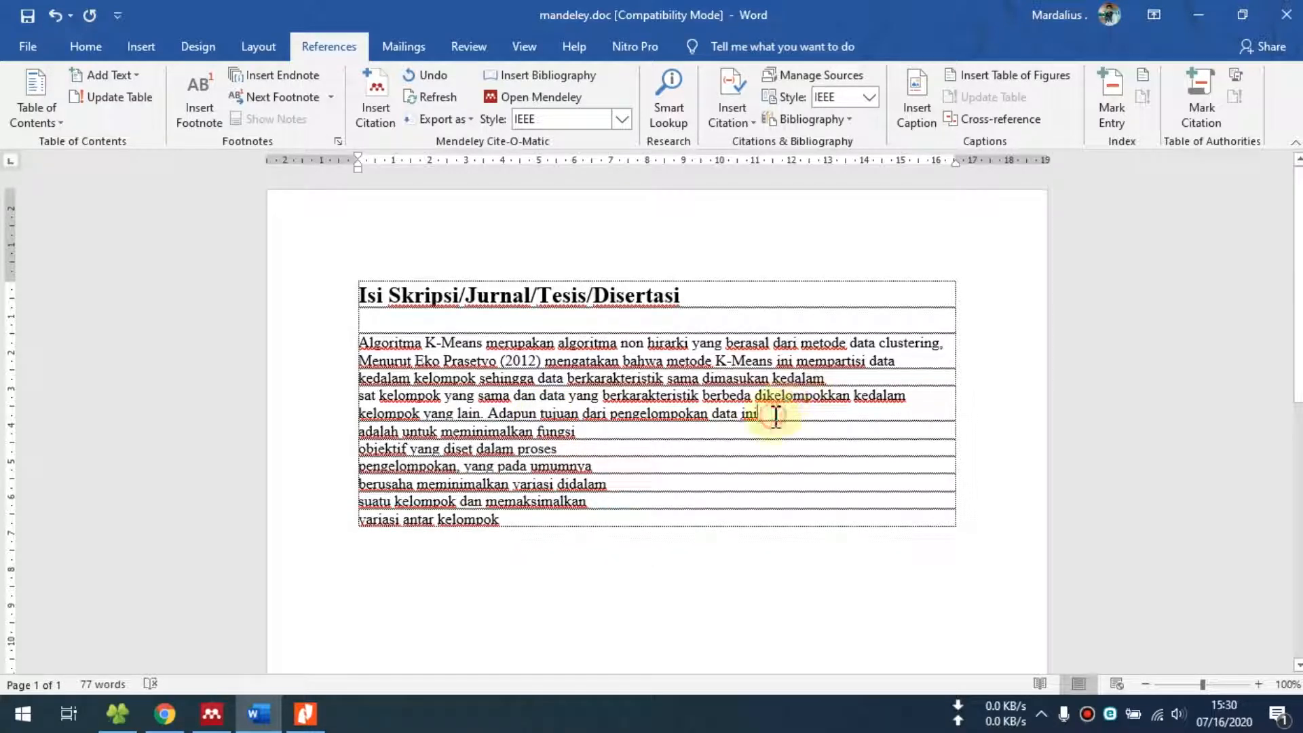
pyautogui.press('Delete')
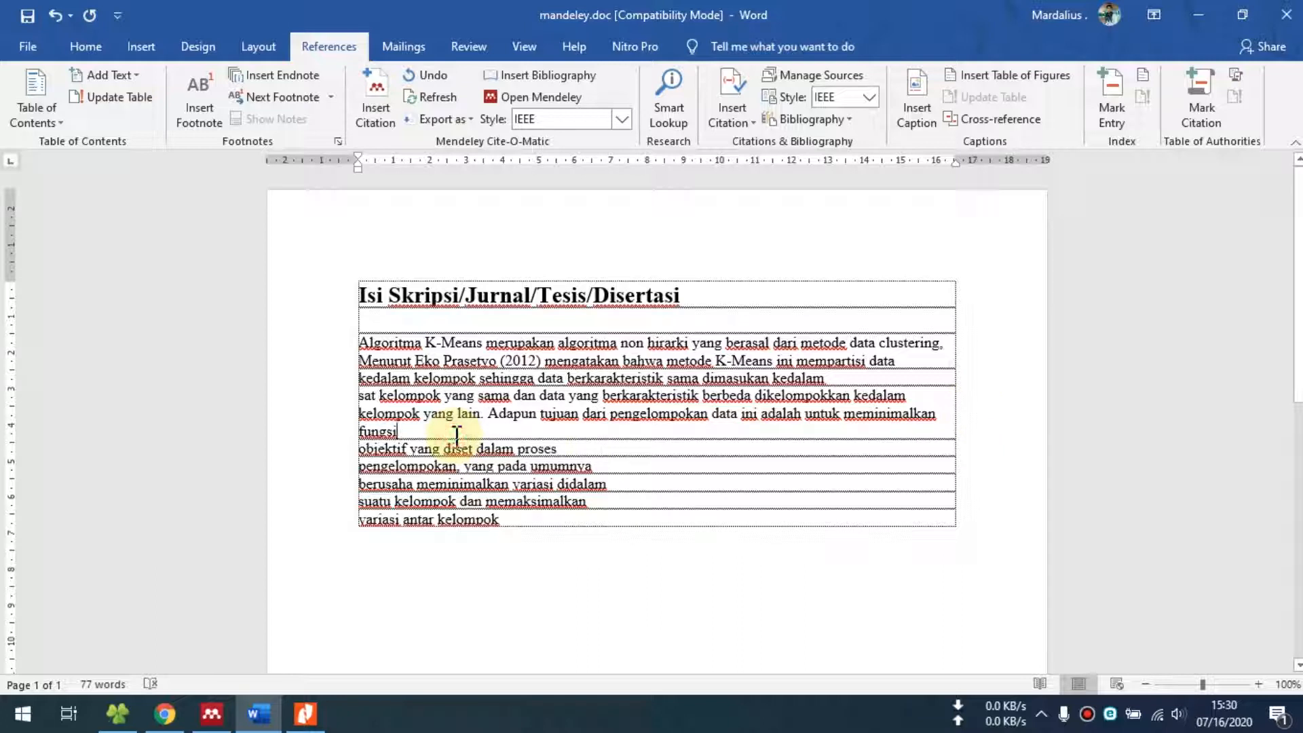
pyautogui.press('Delete')
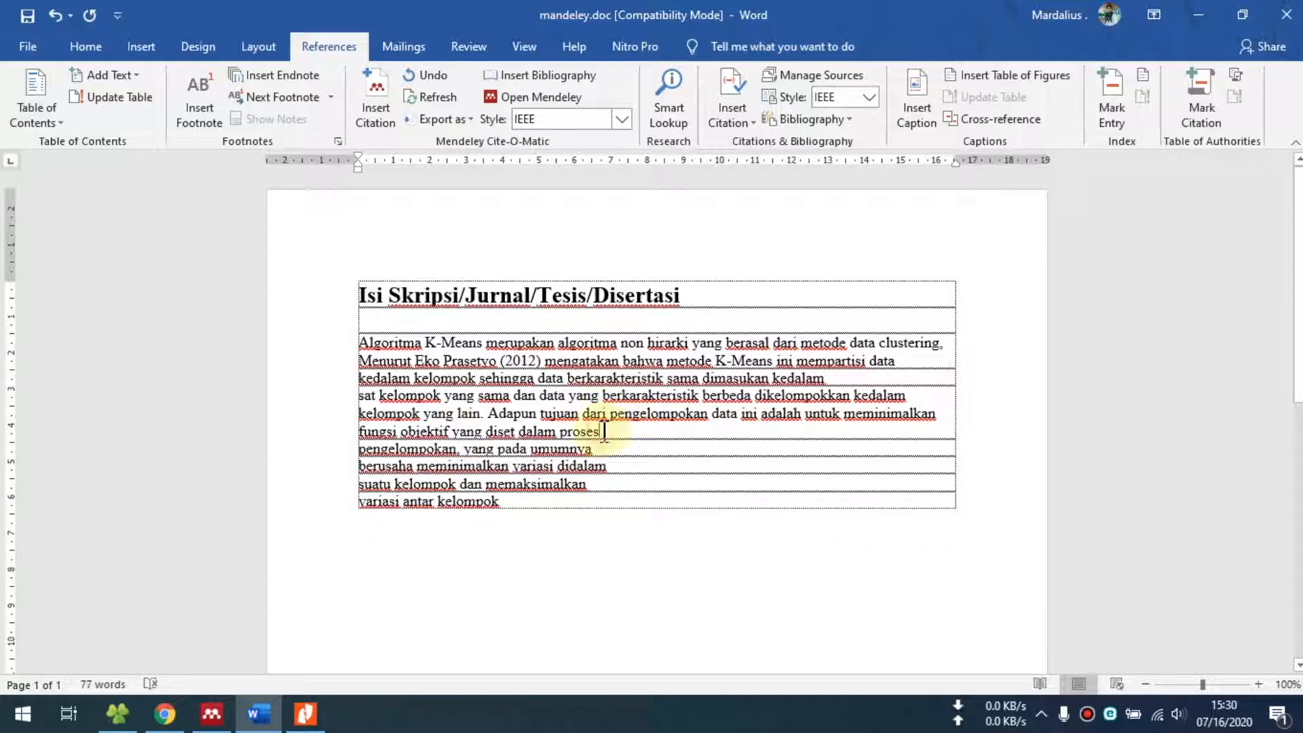
# Join the remaining broken lines from "pengelompokan, yang pada umumnya" to "variasi antar kelompok" at the paragraph's end
pyautogui.press('Delete')
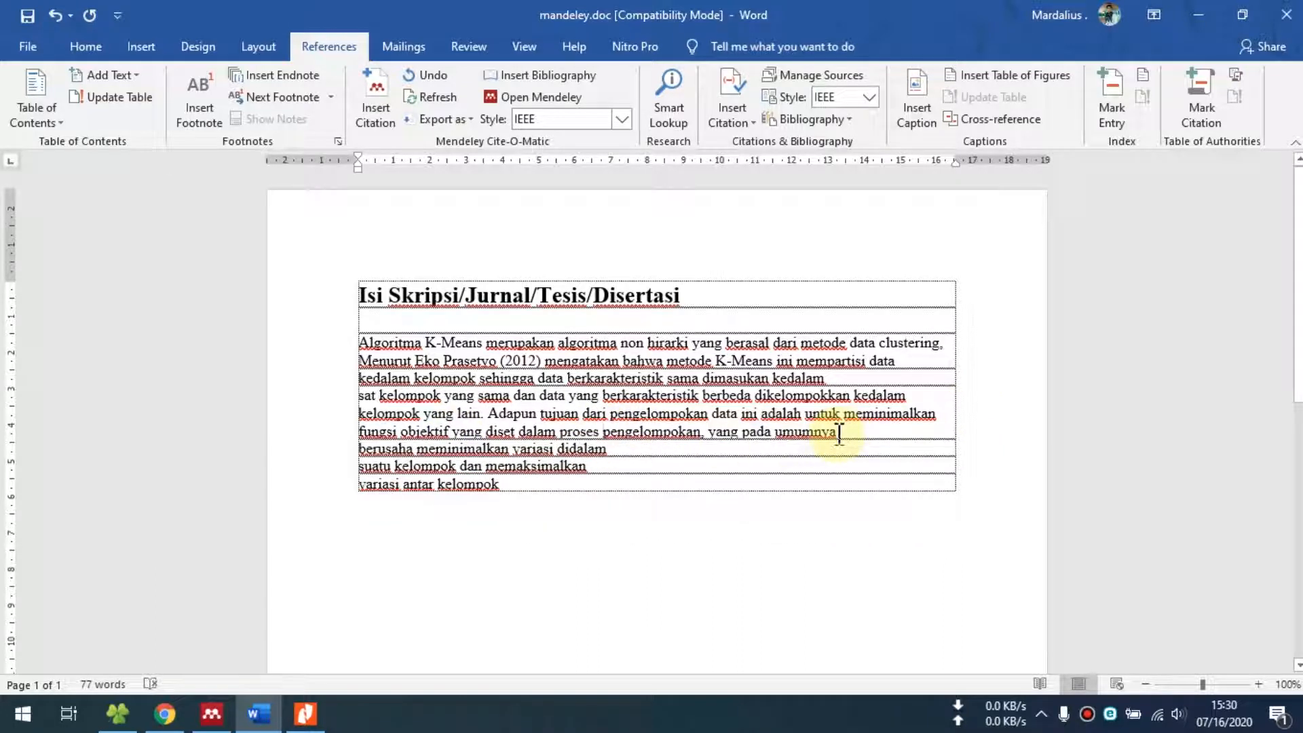
pyautogui.press('Delete')
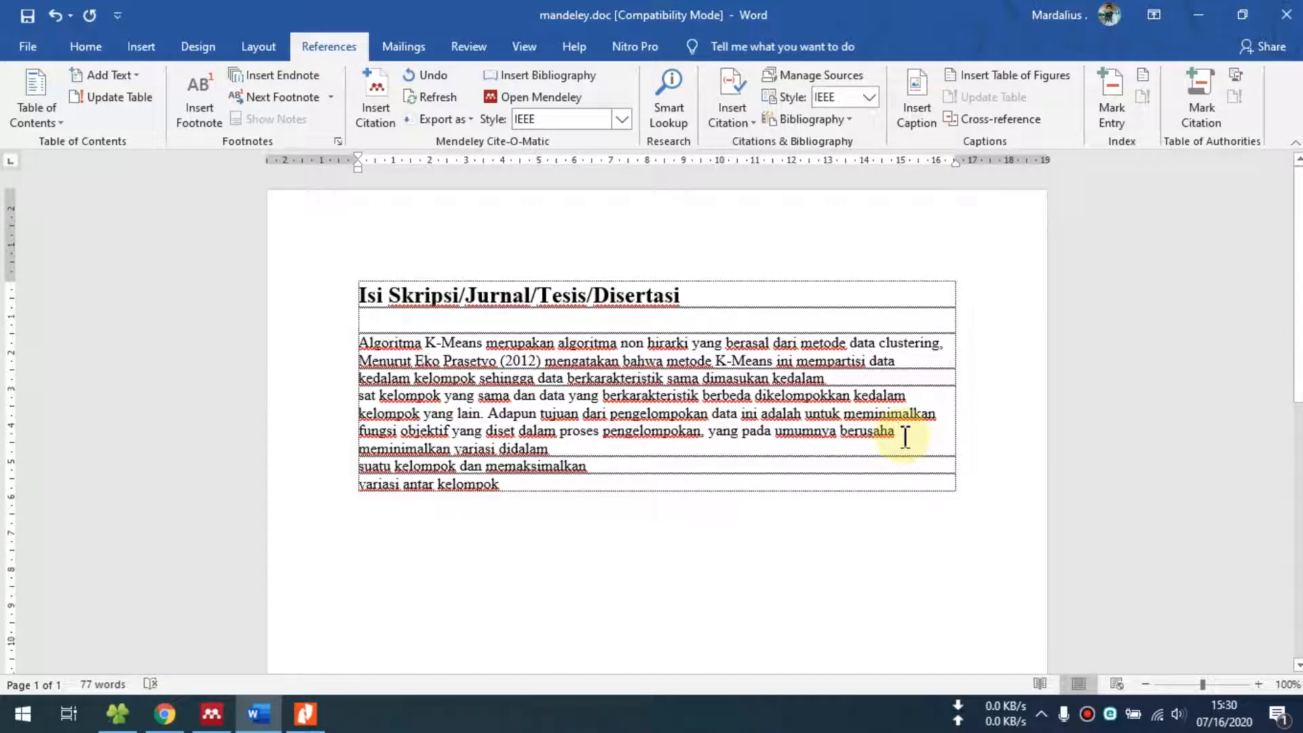
pyautogui.press('Delete')
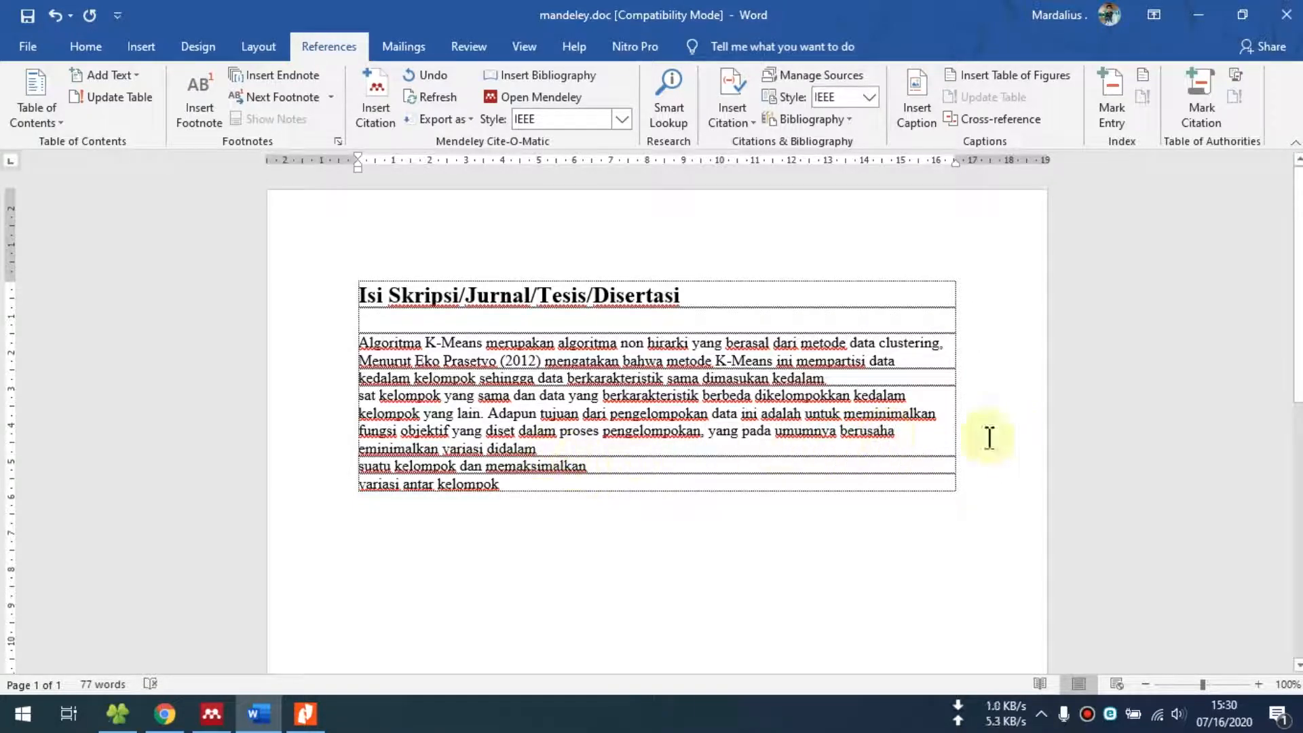
pyautogui.click(542, 448)
pyautogui.press('Delete')
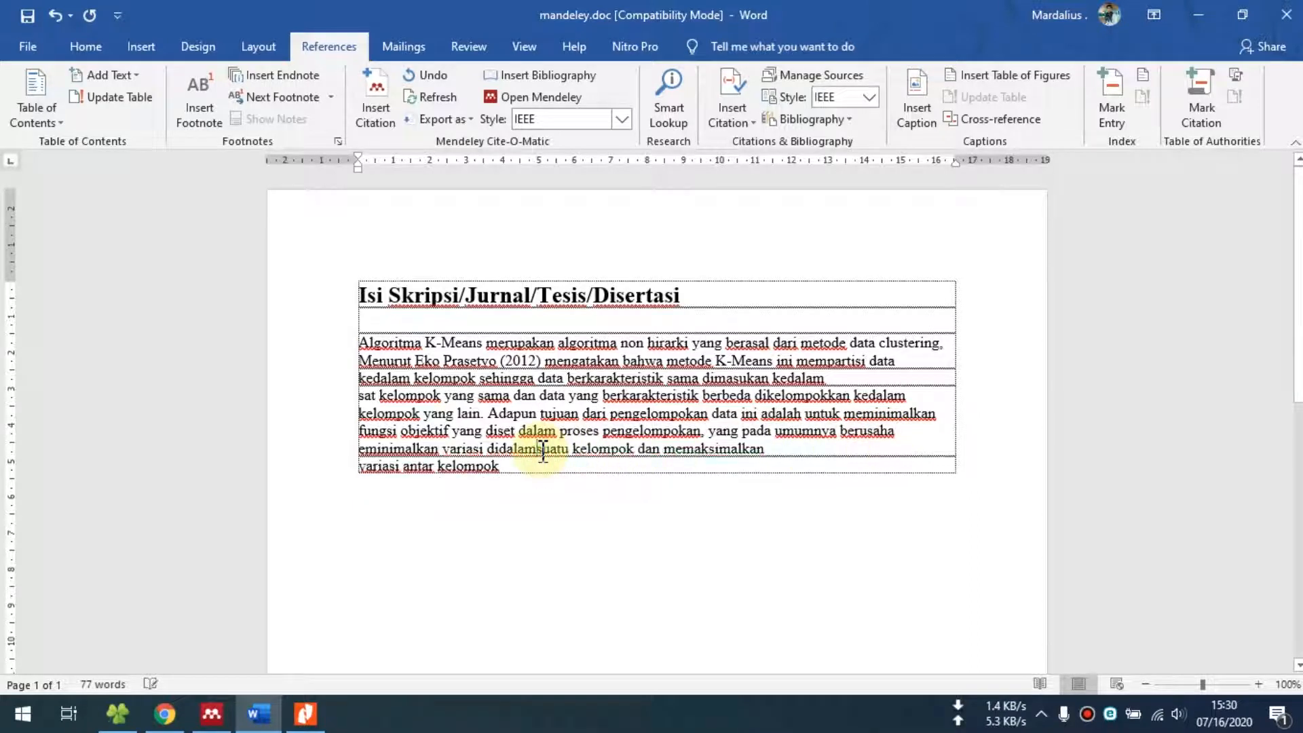
pyautogui.click(774, 448)
pyautogui.press('Delete')
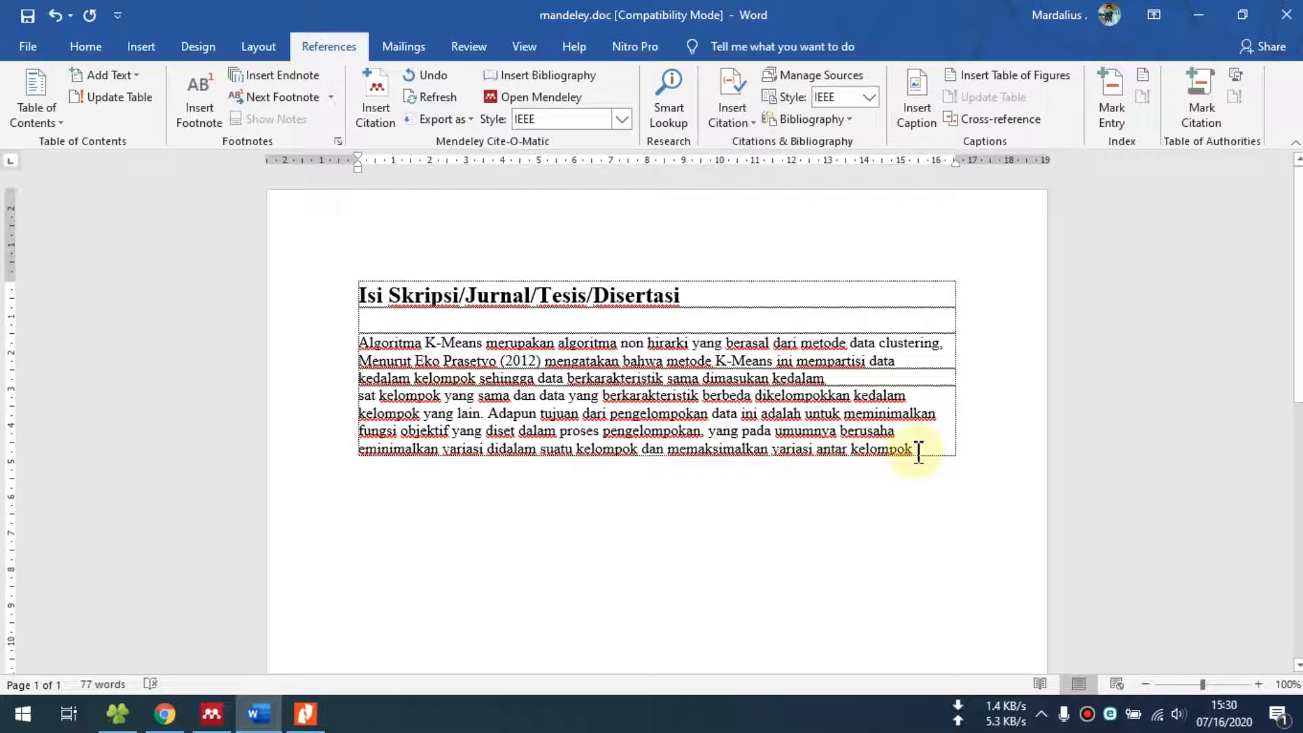
# Justify all the pasted text from "Algoritma K-Means" to "variasi antar kelompok"
pyautogui.moveTo(932, 451); pyautogui.dragTo(340, 337)
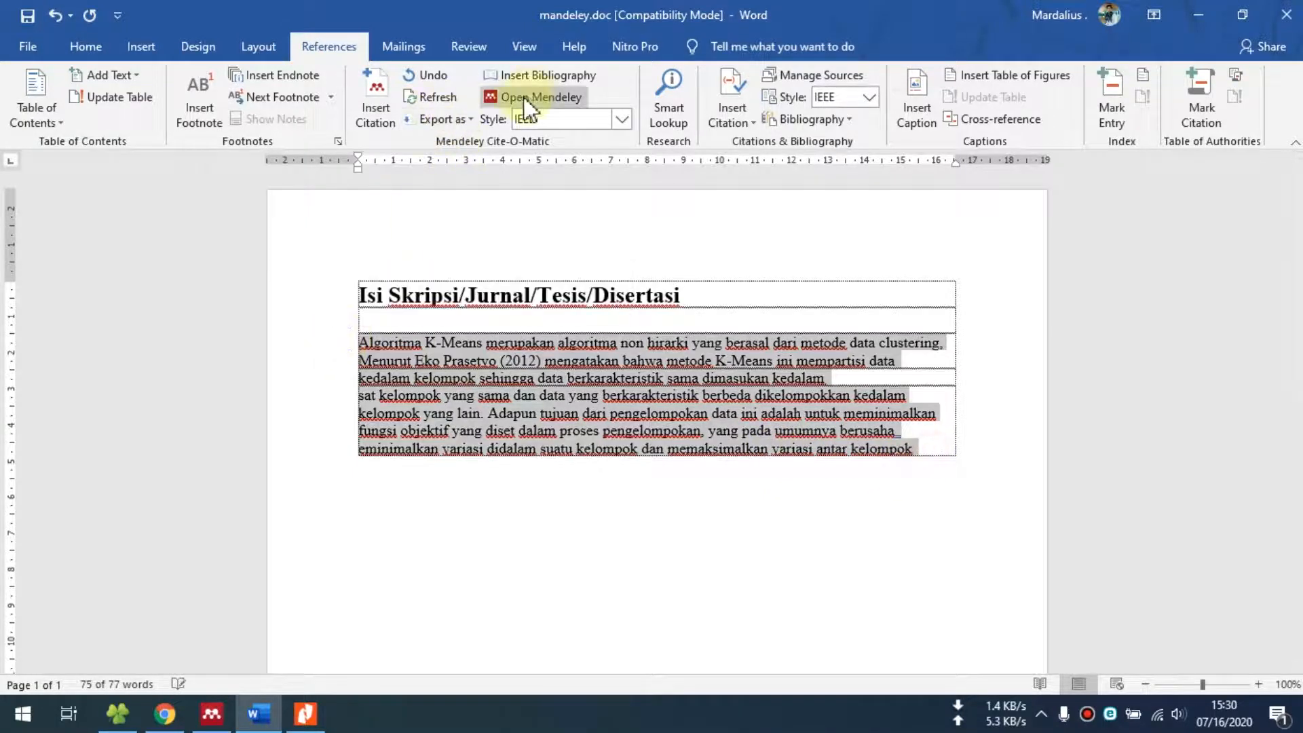
pyautogui.click(84, 45)
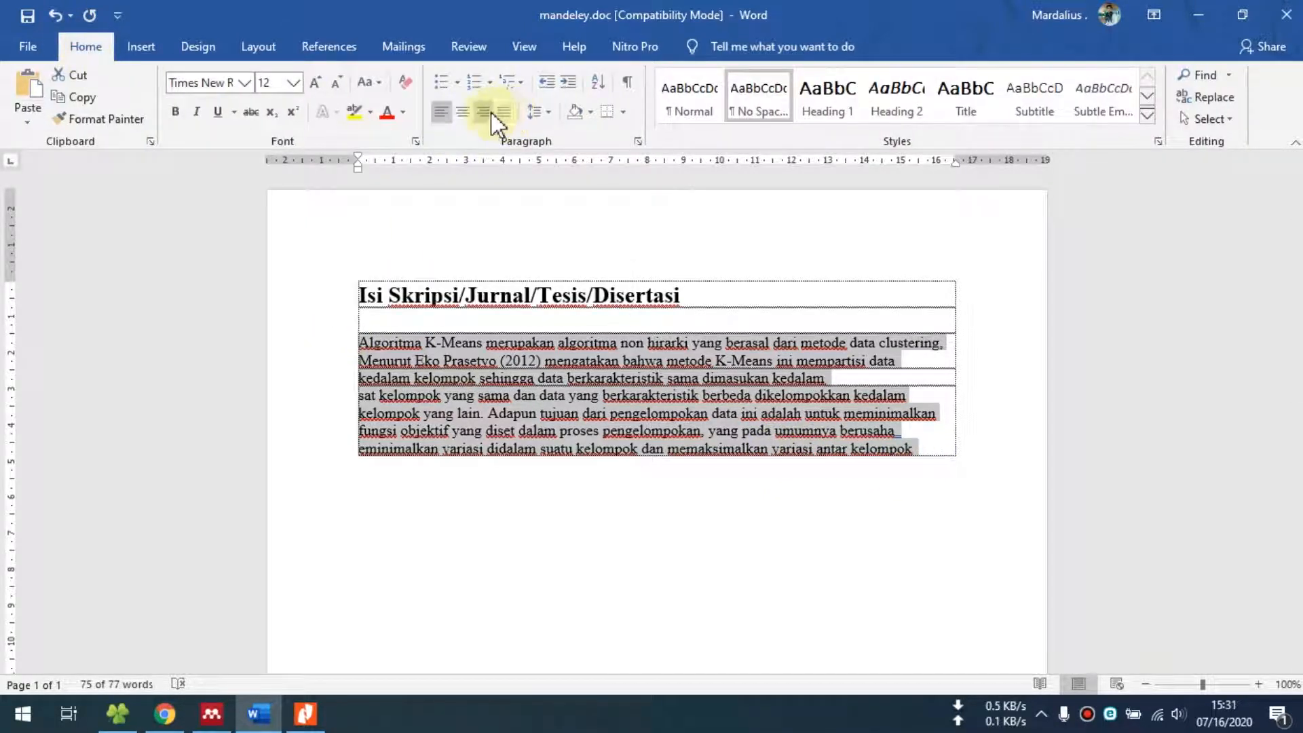
pyautogui.click(504, 112)
# Remove the line breaks after "mempartisi data" and "dimasukan kedalam", and end the paragraph with a period
pyautogui.click(908, 364)
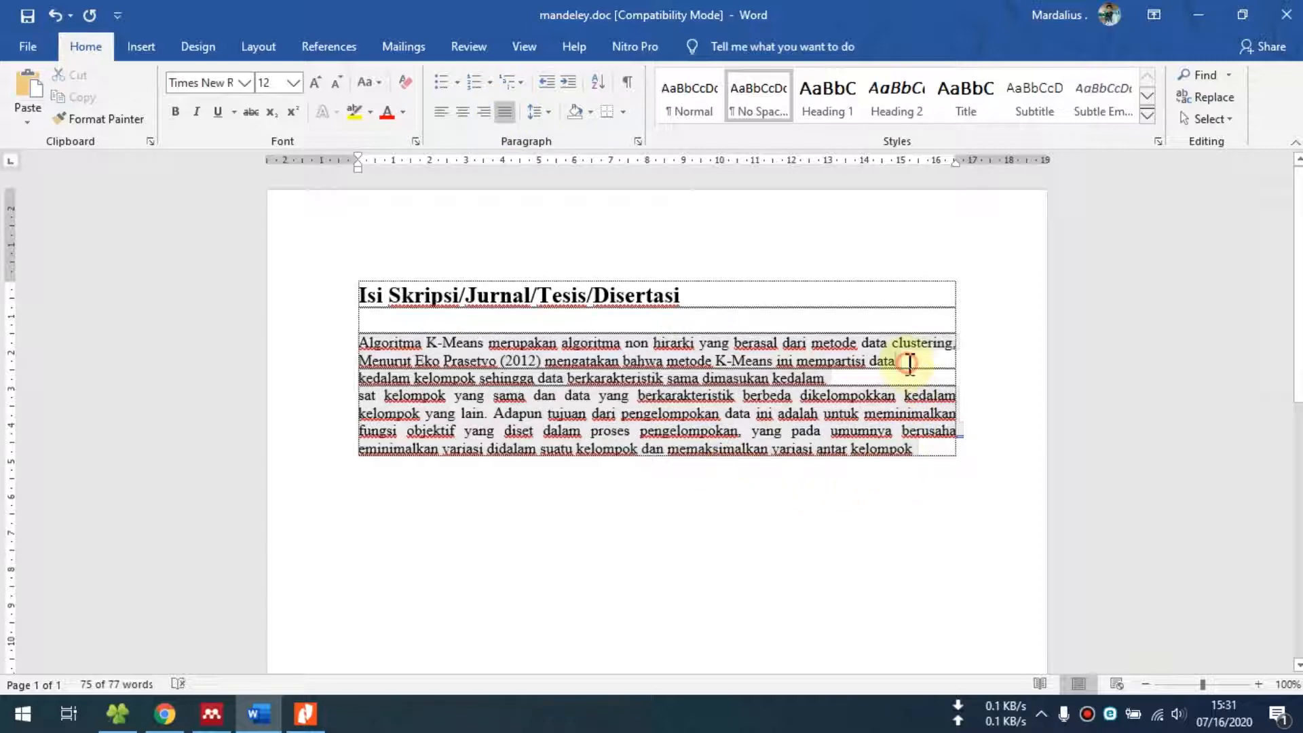
pyautogui.press('Delete')
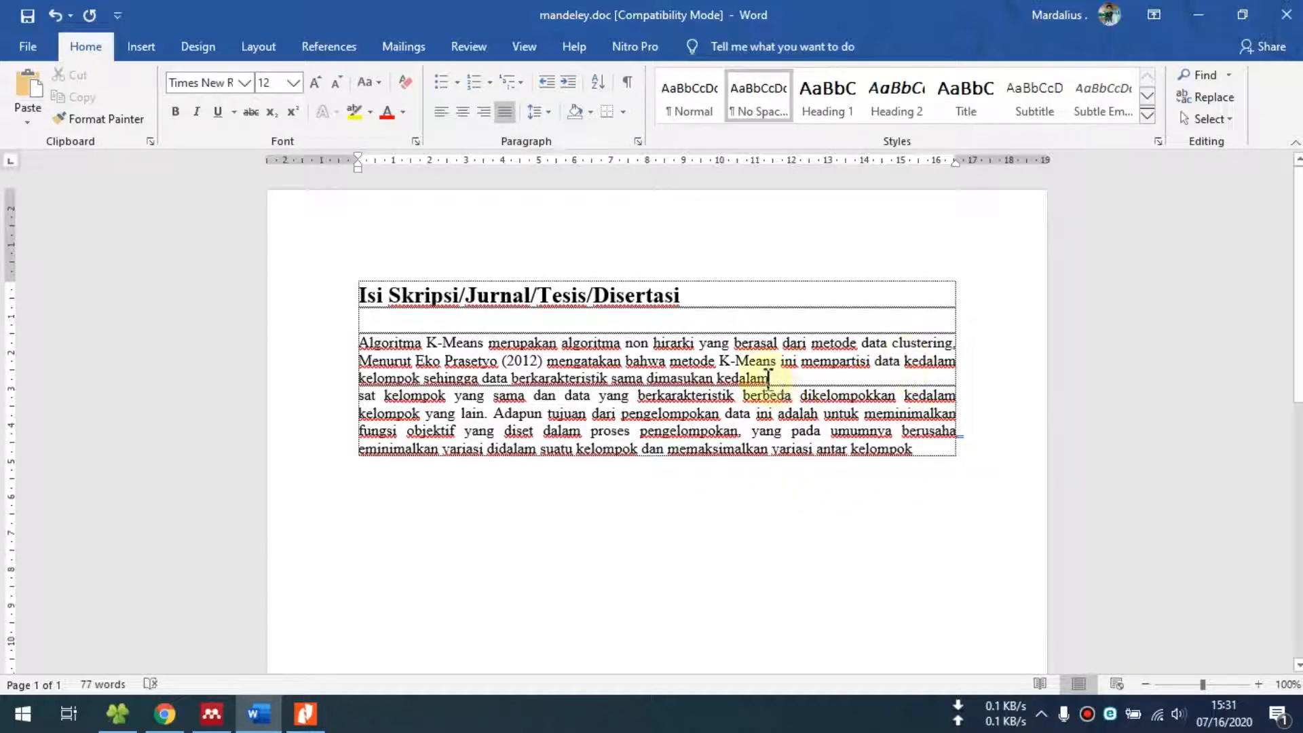
pyautogui.press('Delete')
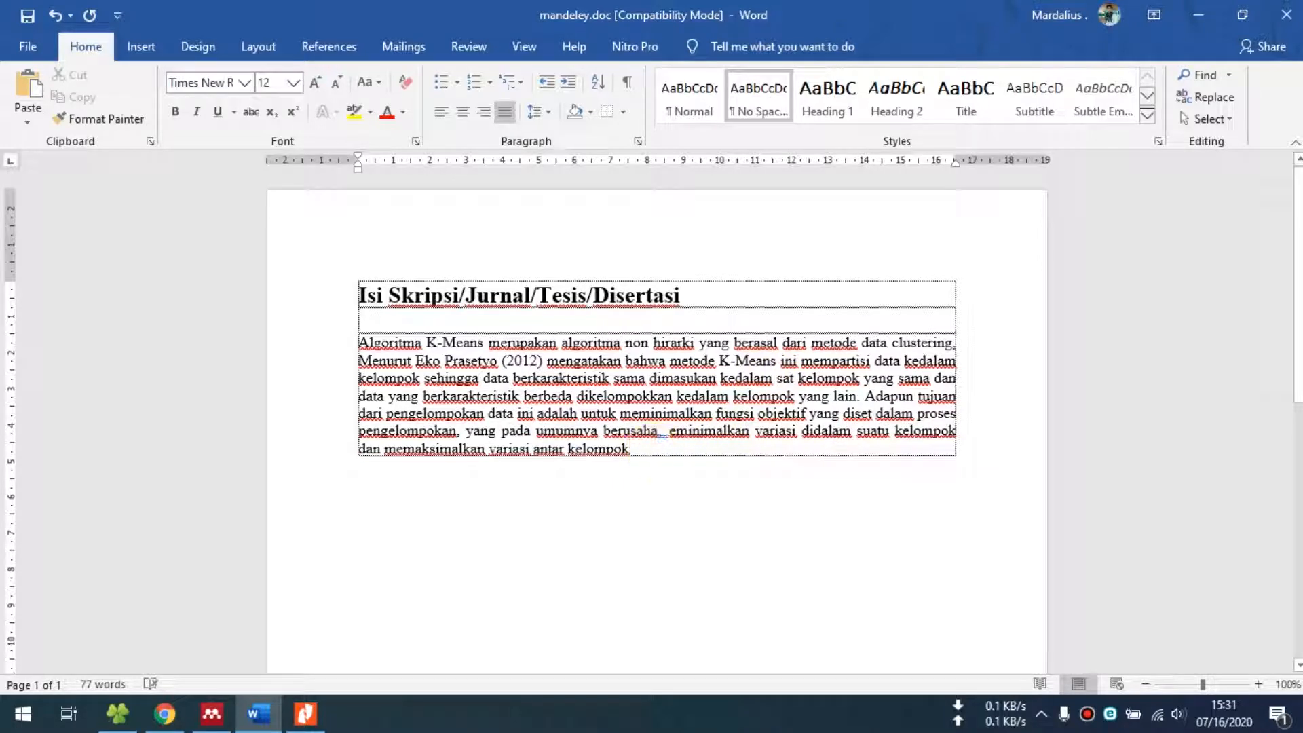
pyautogui.write('.')
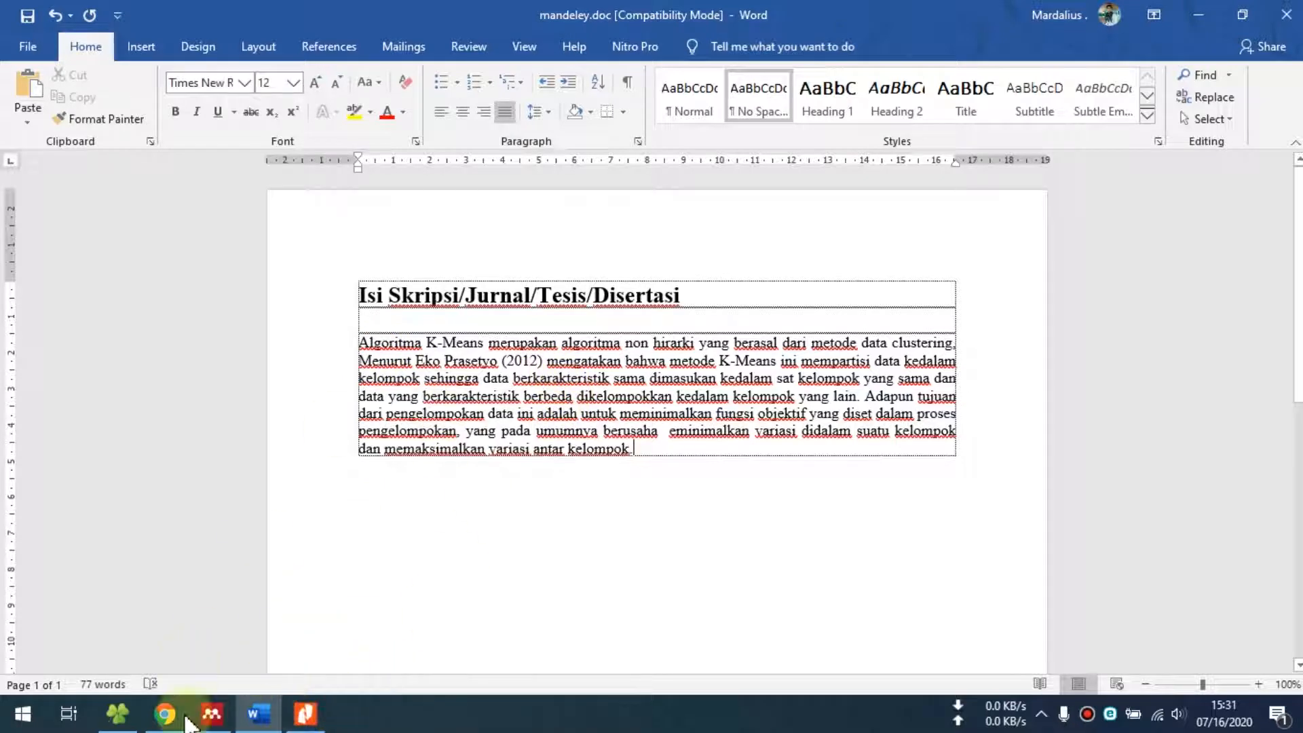
# Look briefly at the Mendeley library, return to Word and select IEEE as the Mendeley citation style
pyautogui.click(211, 713)
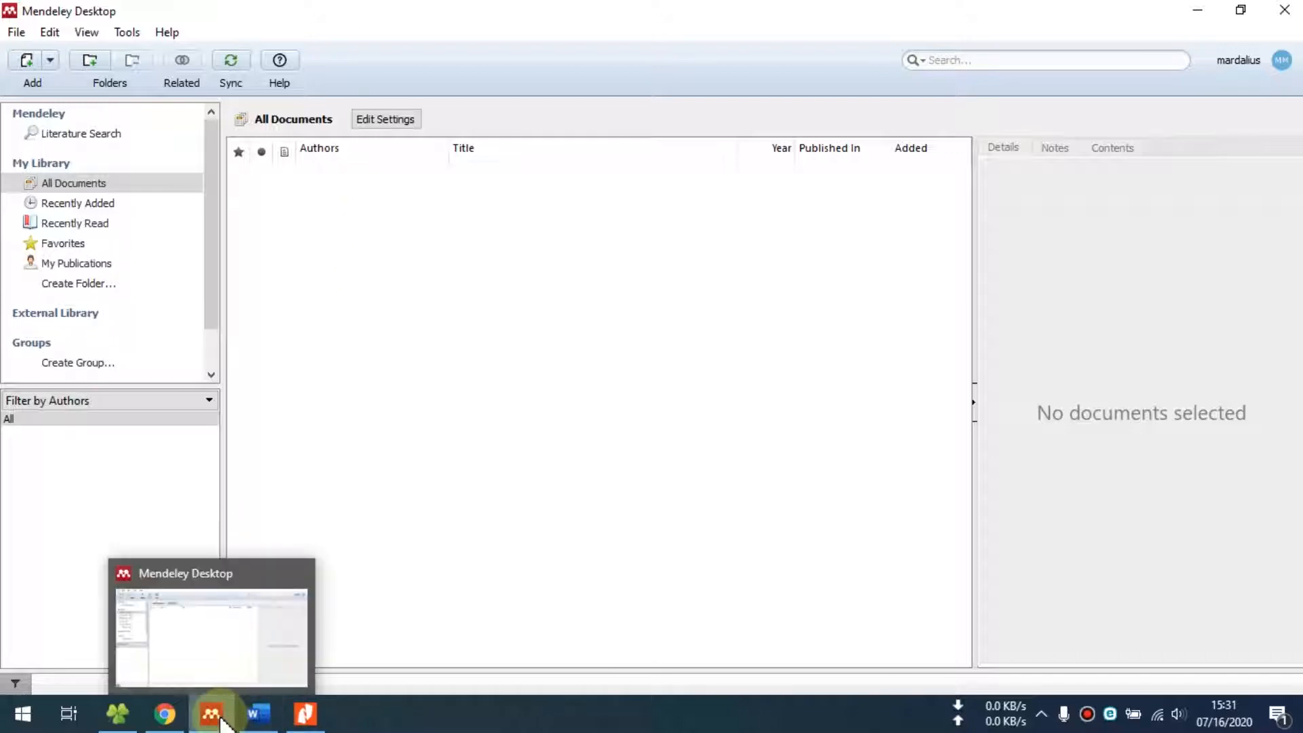
pyautogui.click(257, 713)
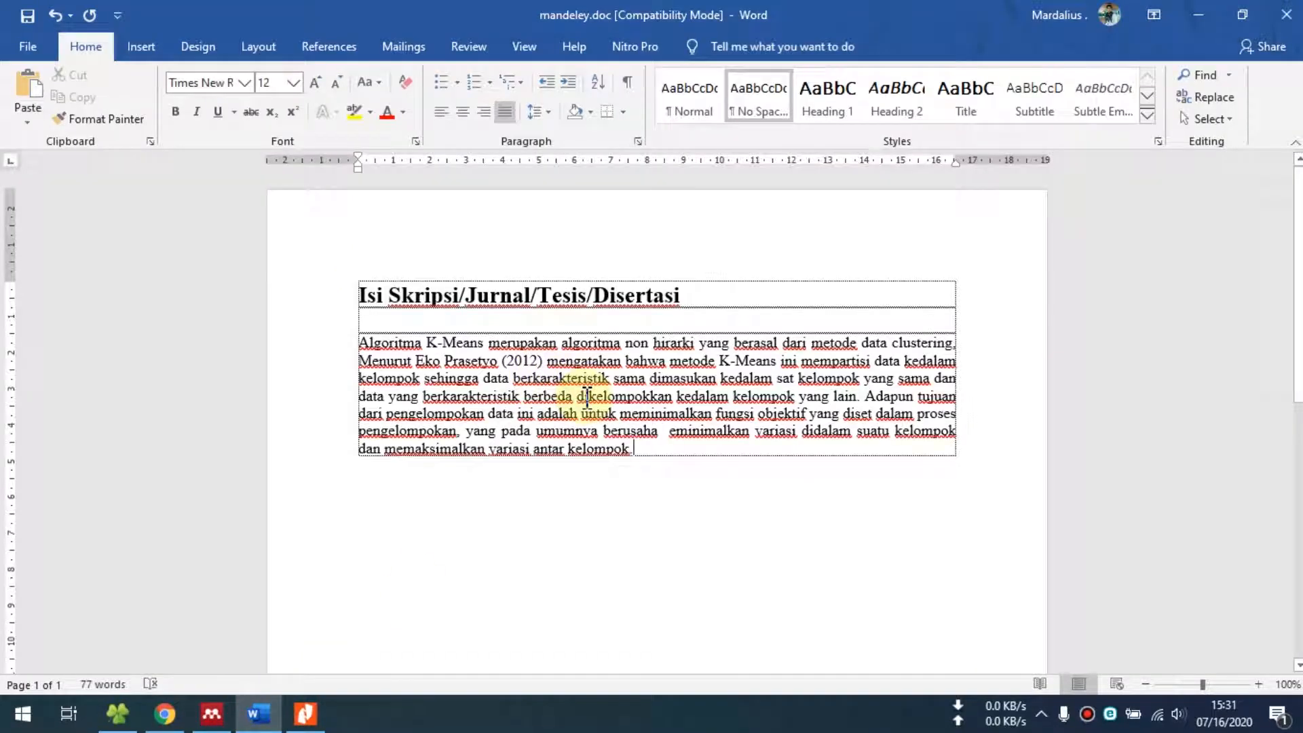
pyautogui.click(313, 46)
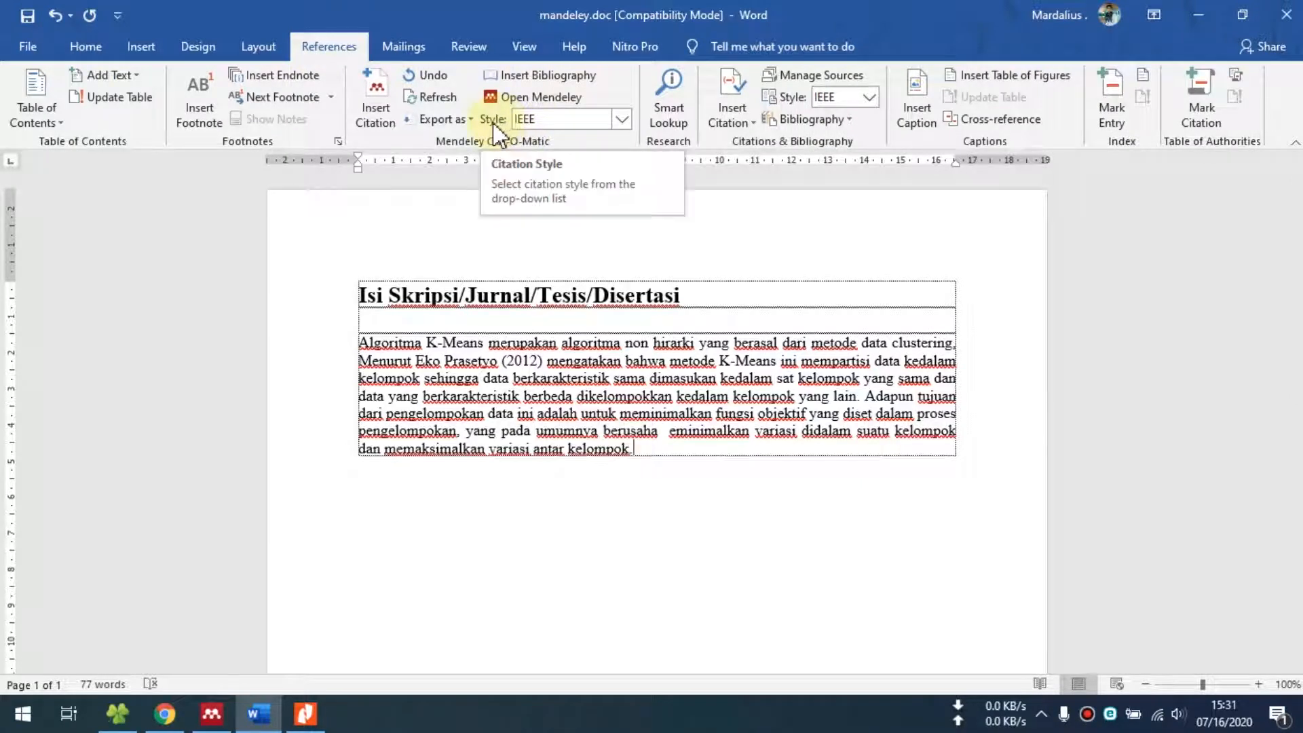
pyautogui.click(533, 119)
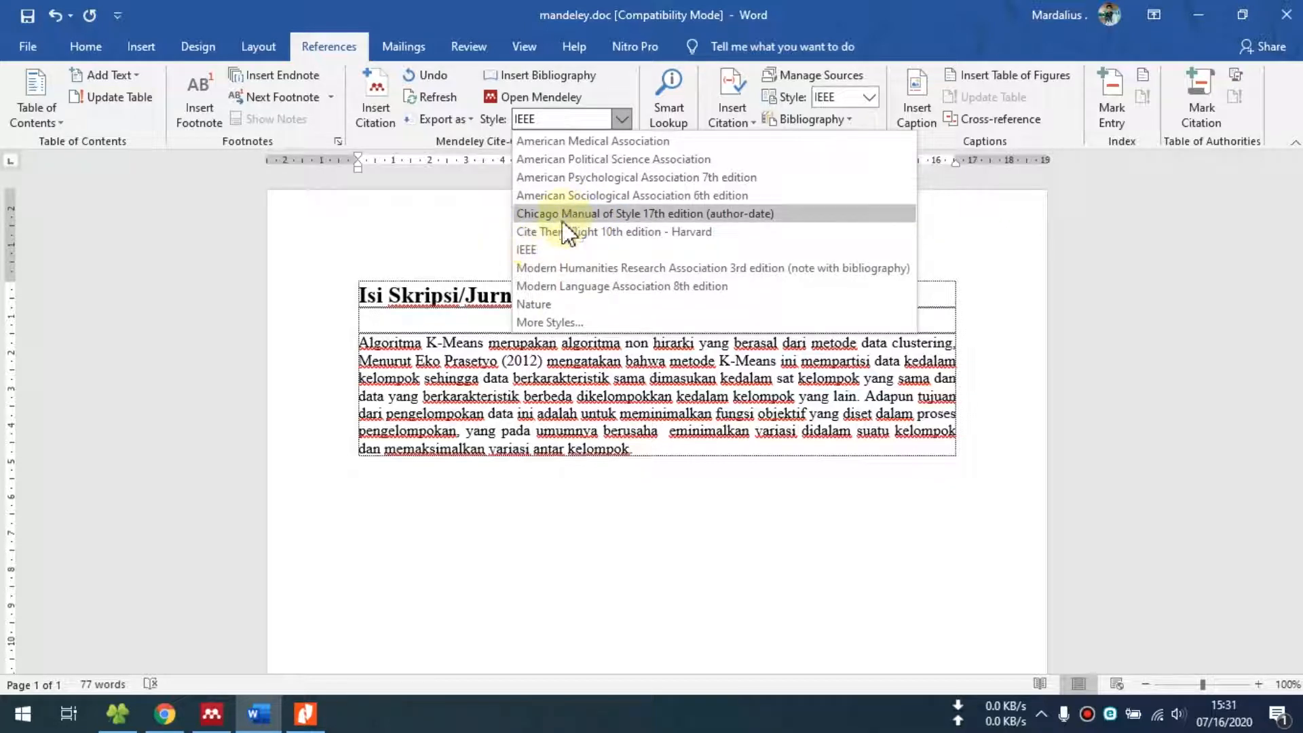
pyautogui.click(545, 255)
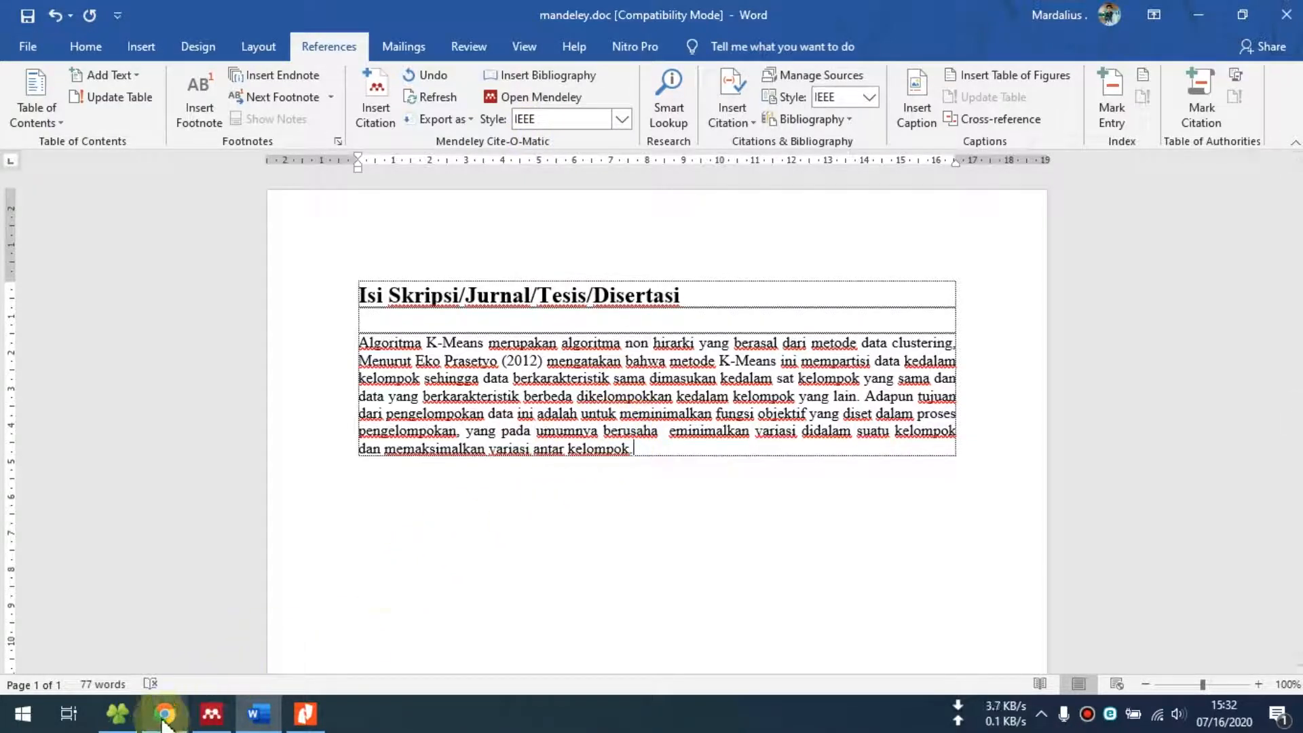
# Check the source PDF in the jurnal gis folder, switch to Mendeley Desktop and add 01 jurnal a.pdf to the library
pyautogui.click(120, 718)
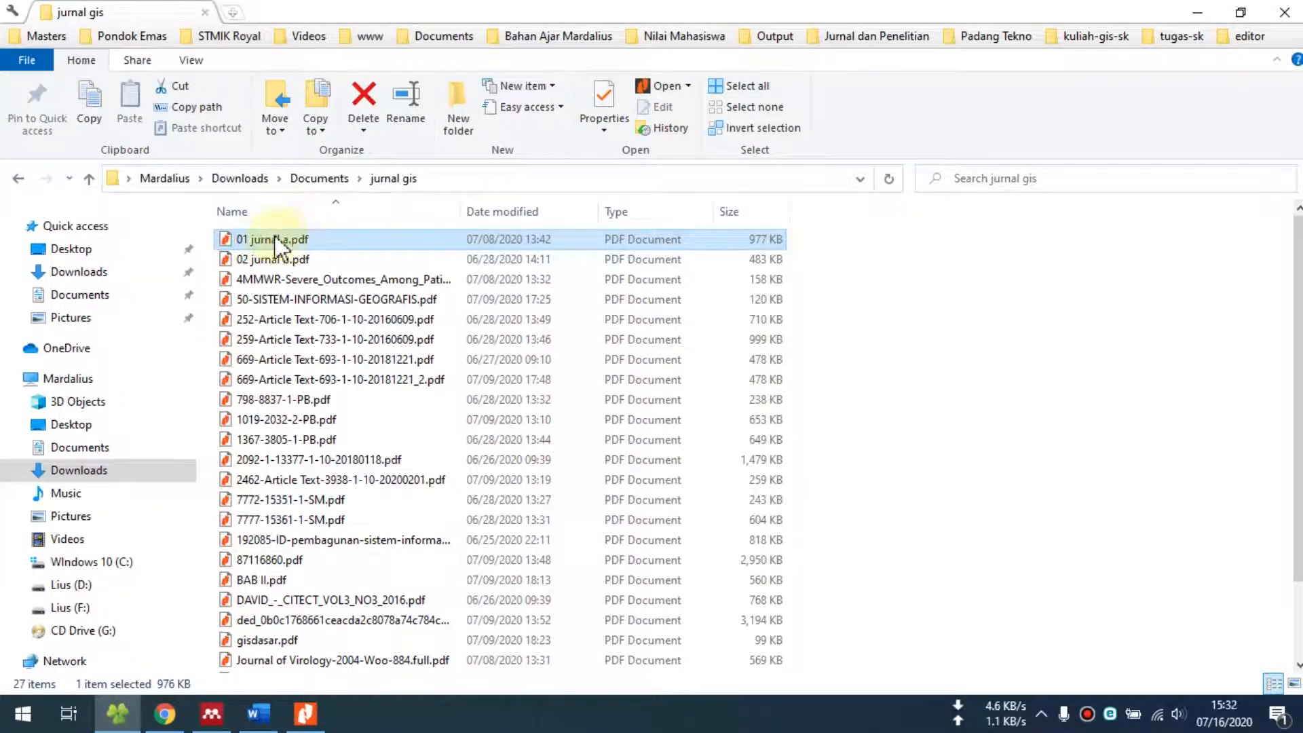
pyautogui.click(211, 713)
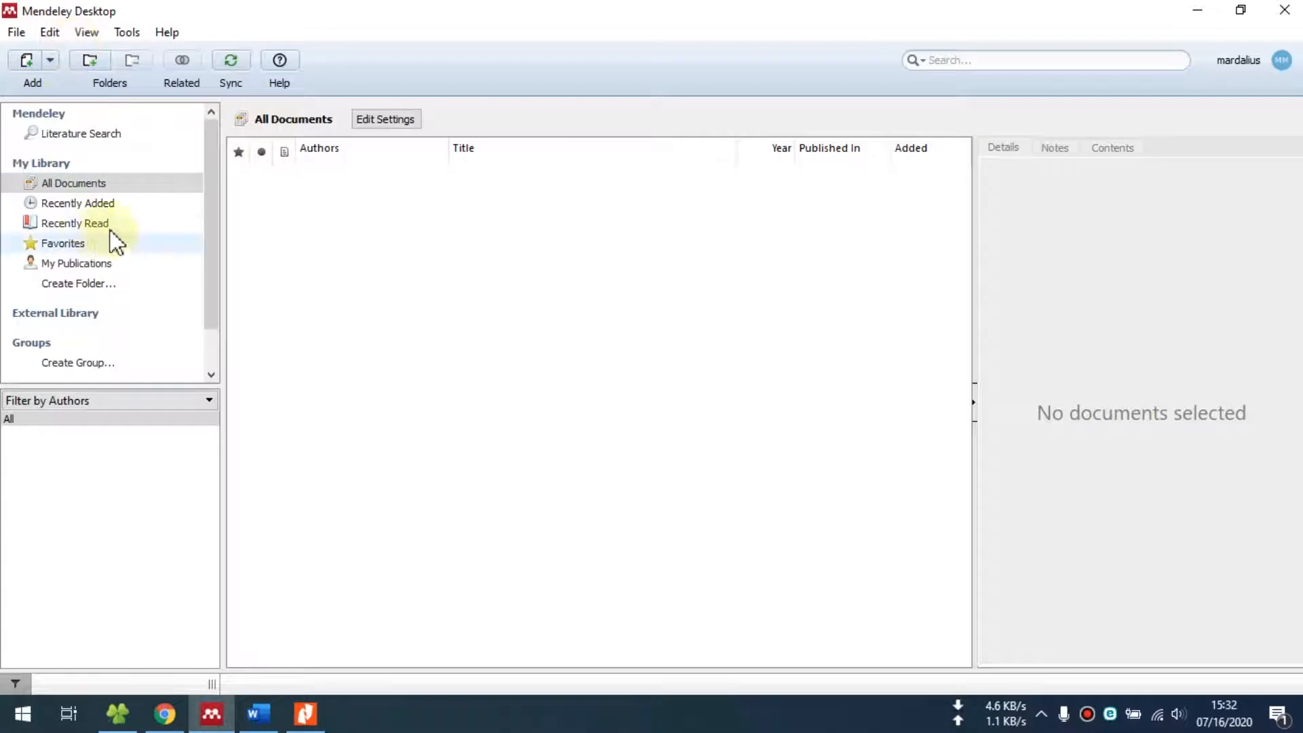
pyautogui.click(21, 63)
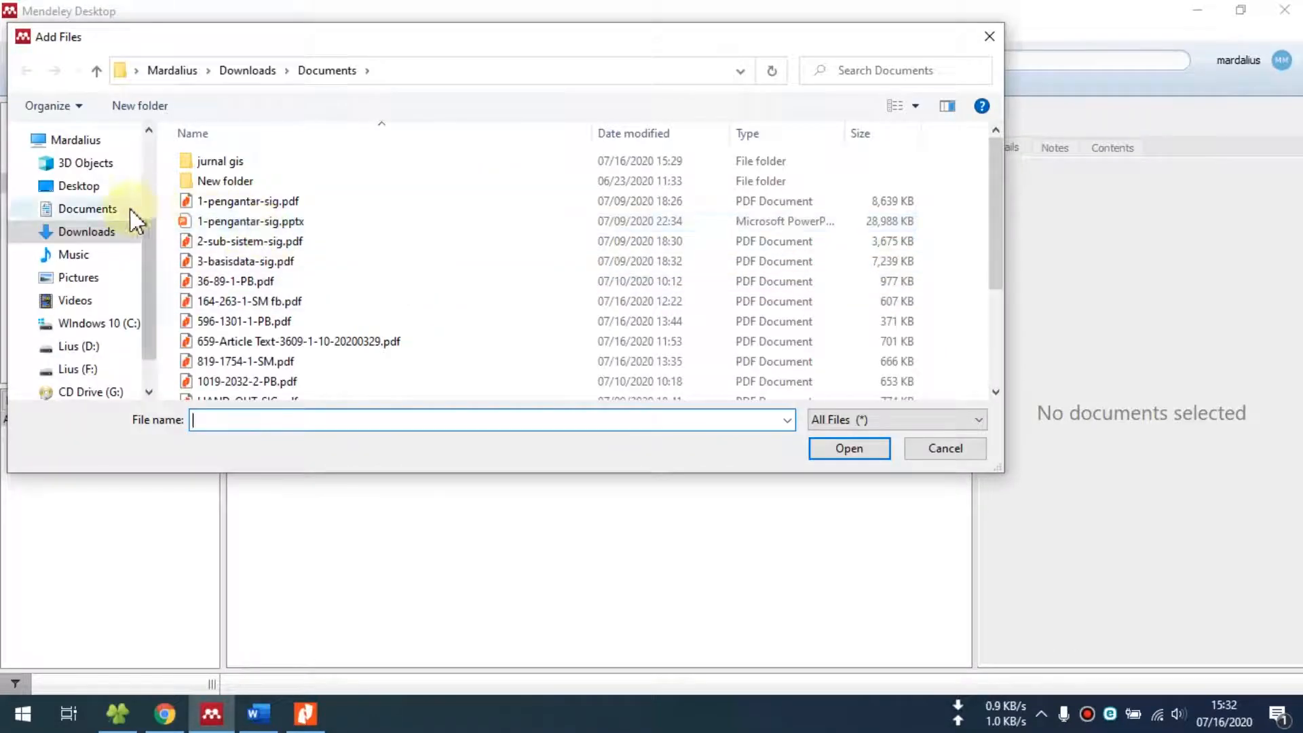
pyautogui.doubleClick(234, 166)
pyautogui.doubleClick(231, 161)
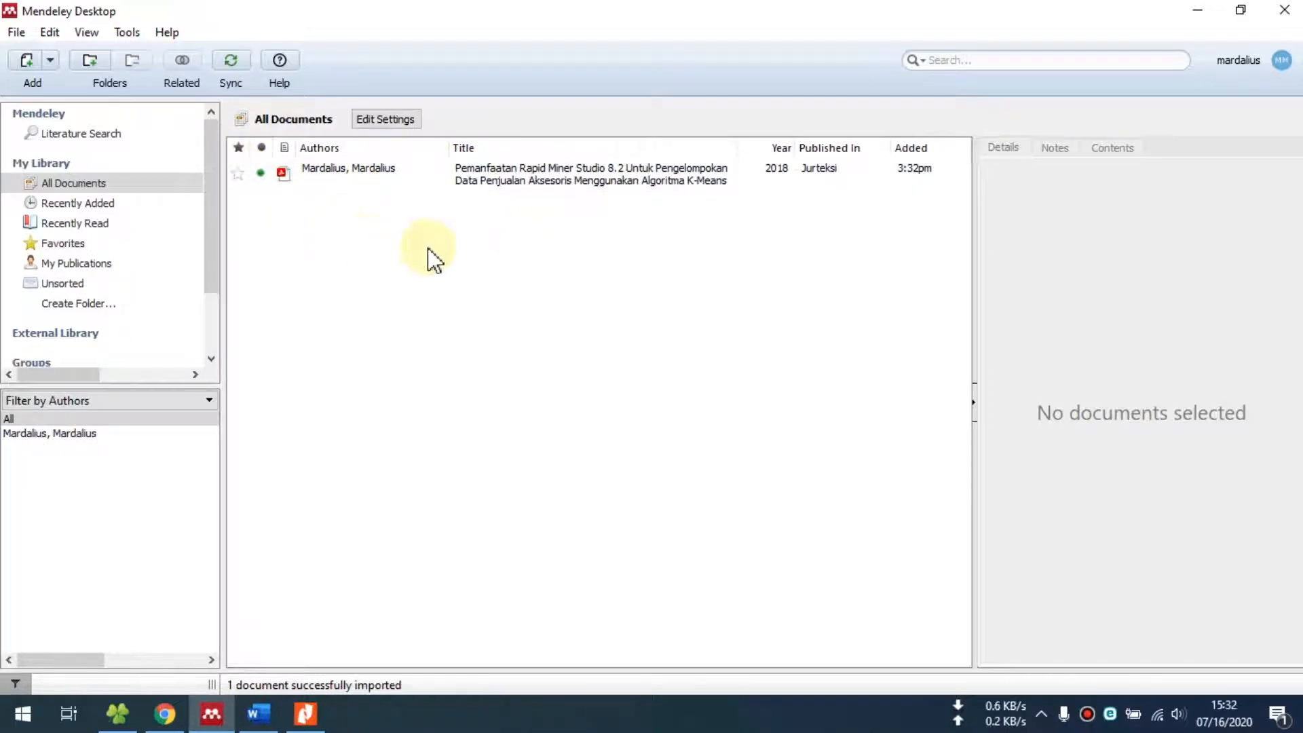
# Examine the imported article's details, including its authors, journal, year, volume, issue, pages, abstract, catalog IDs and attached file
pyautogui.click(383, 177)
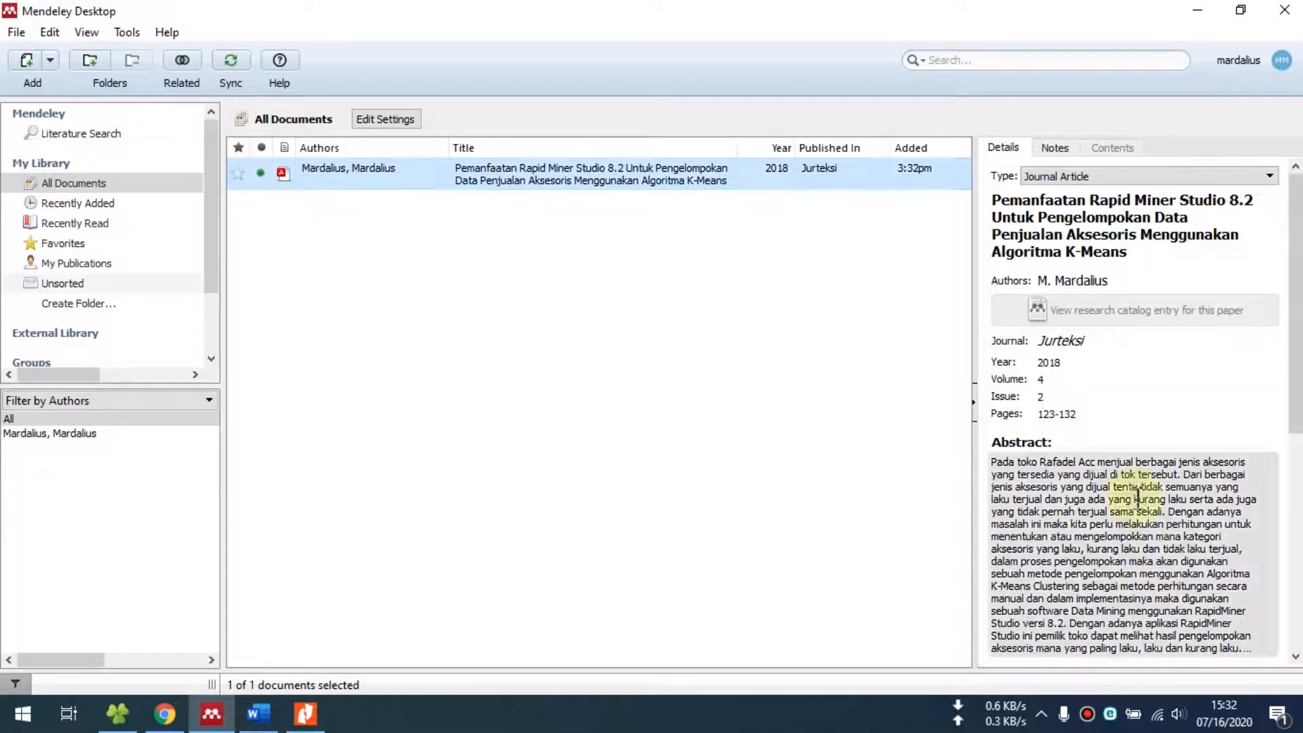
pyautogui.scroll(-3, 1125, 473)
pyautogui.scroll(-3, 1123, 485)
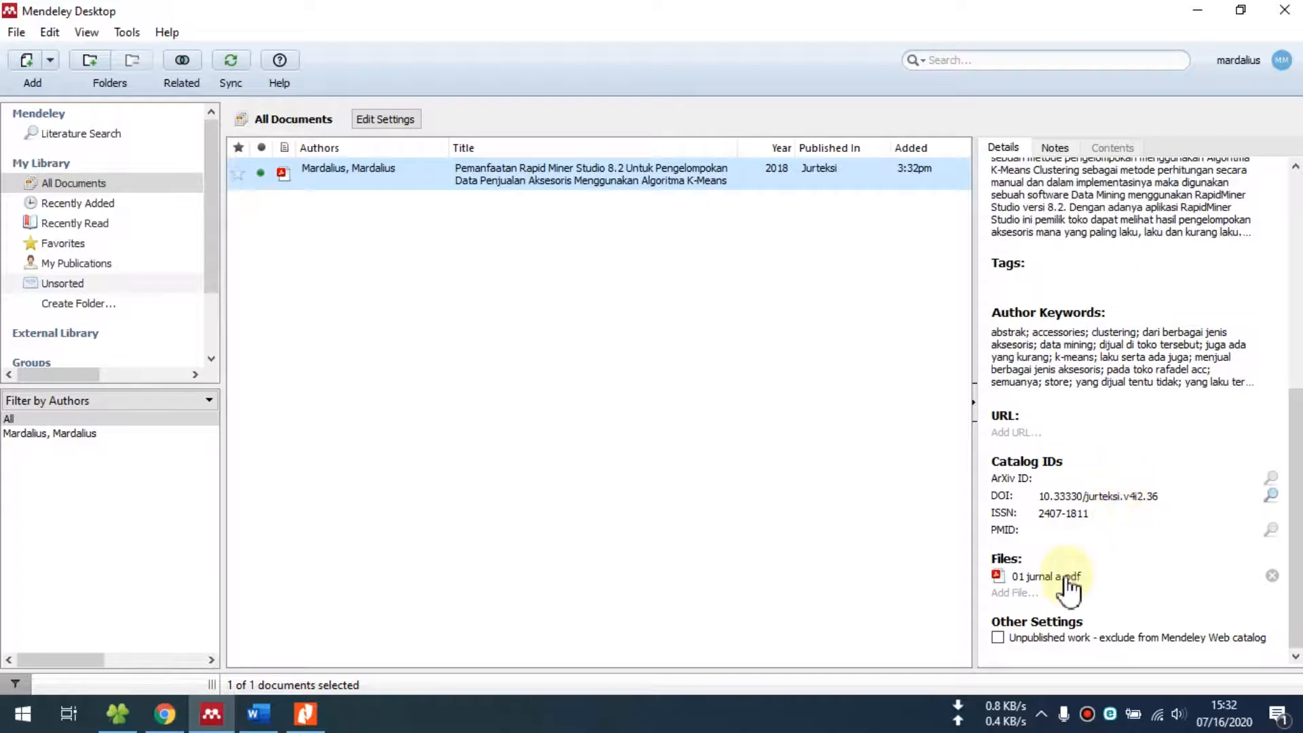
pyautogui.scroll(8, 1072, 557)
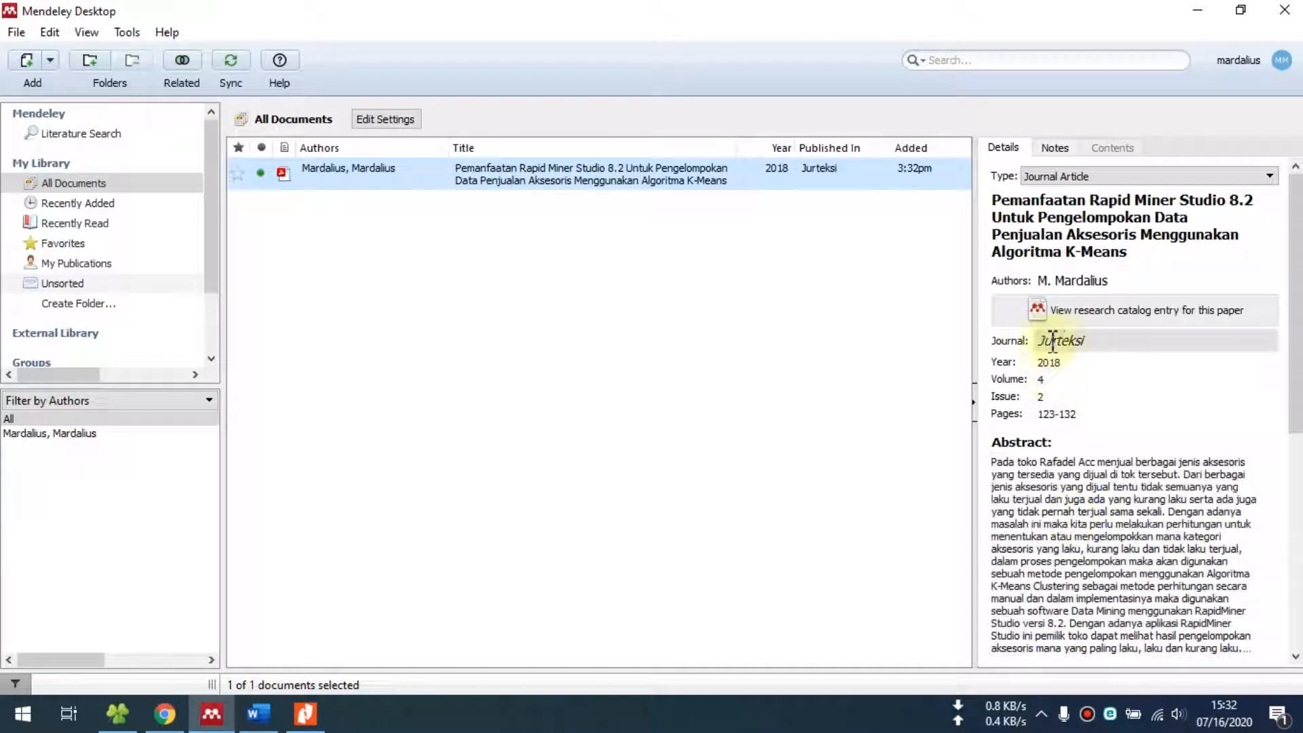
pyautogui.click(1137, 282)
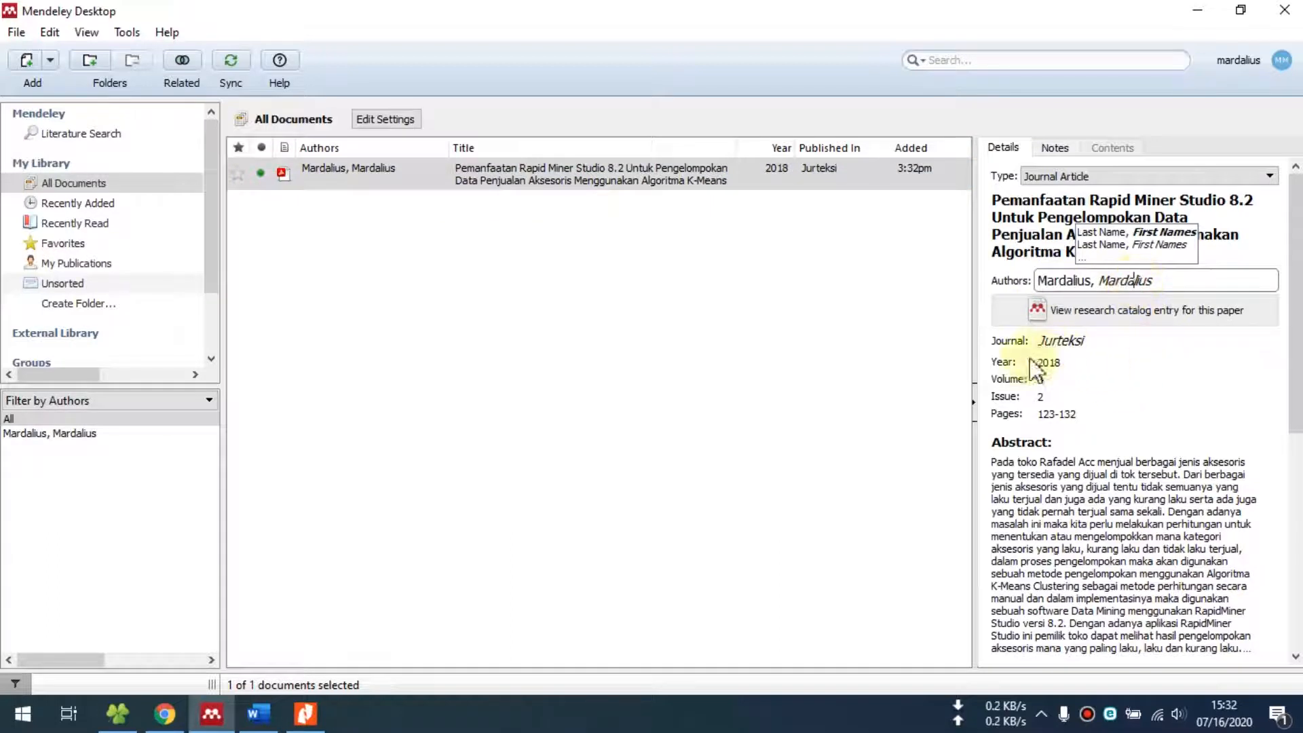
pyautogui.click(998, 361)
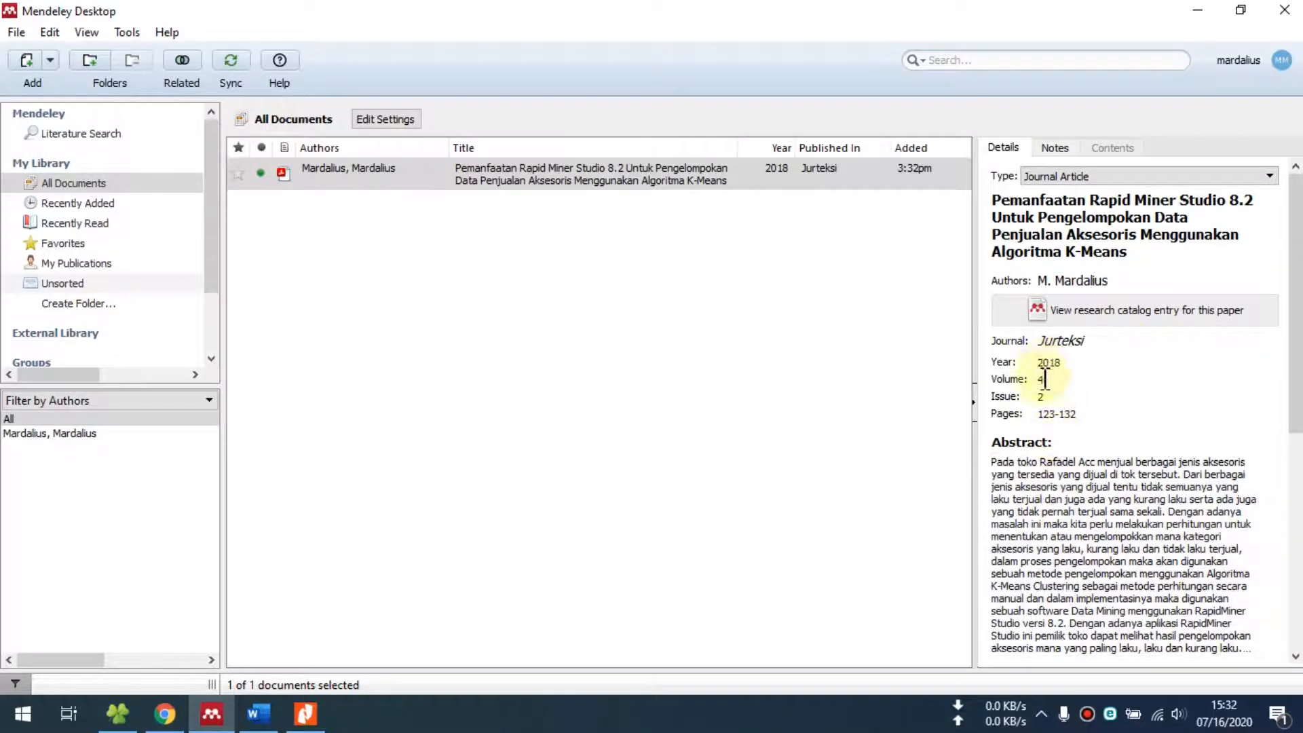
pyautogui.scroll(-4, 1045, 380)
pyautogui.scroll(5, 1037, 486)
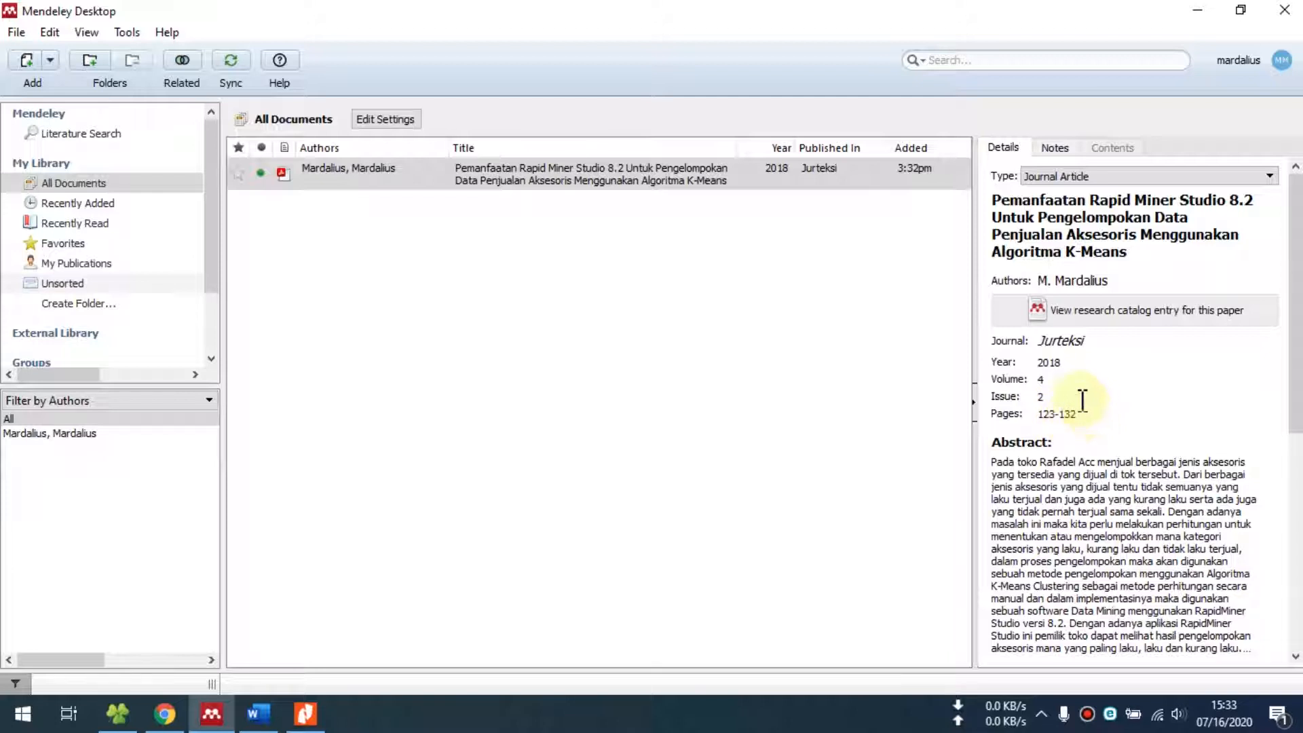
pyautogui.click(461, 183)
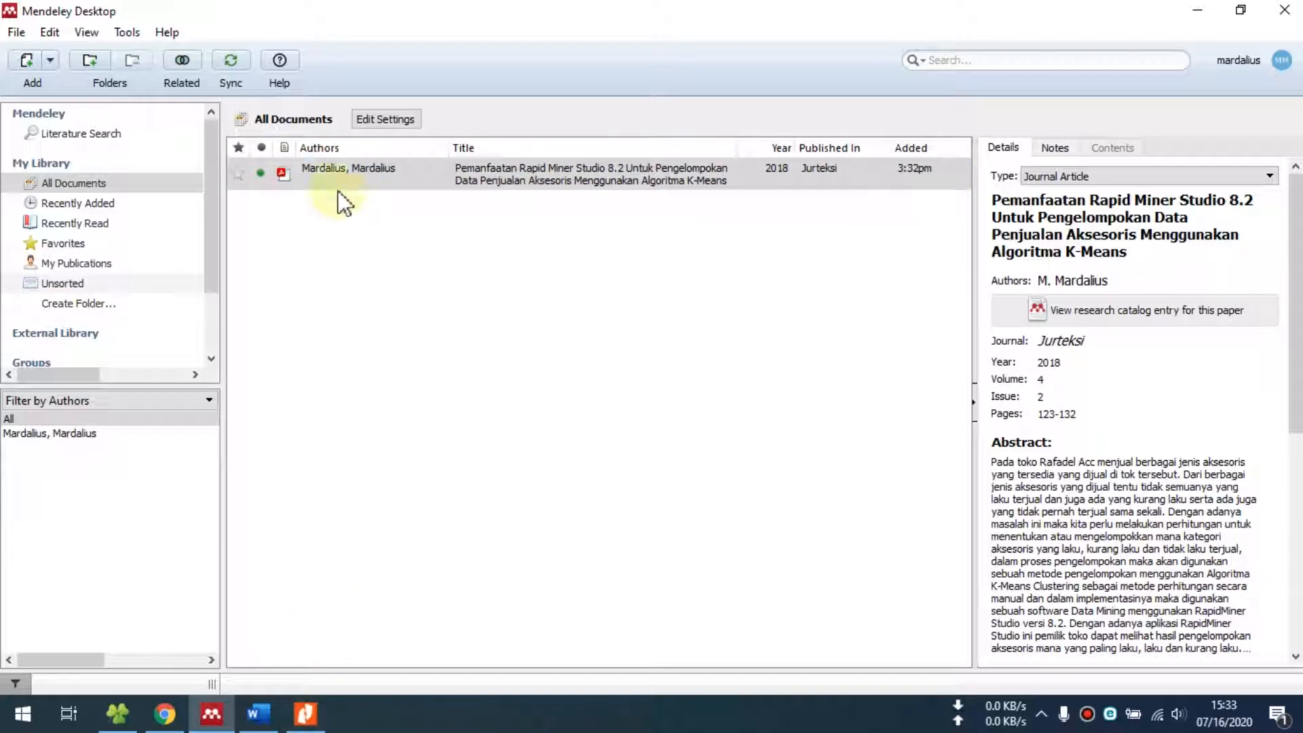
# Return to Word and insert a Mendeley citation of the "Pemanfaatan Rapid Miner Studio 8.2" article at the paragraph's end, searching for "pema"
pyautogui.click(274, 712)
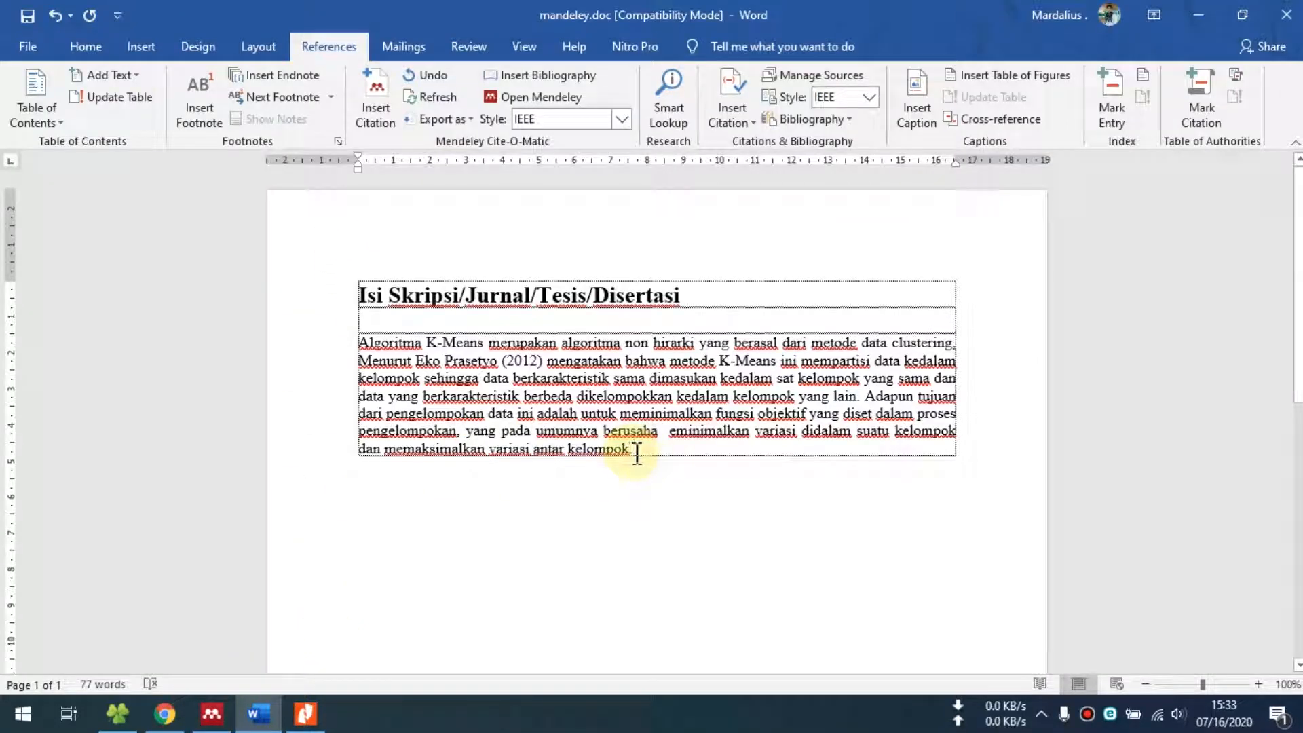
pyautogui.moveTo(637, 449); pyautogui.dragTo(346, 353)
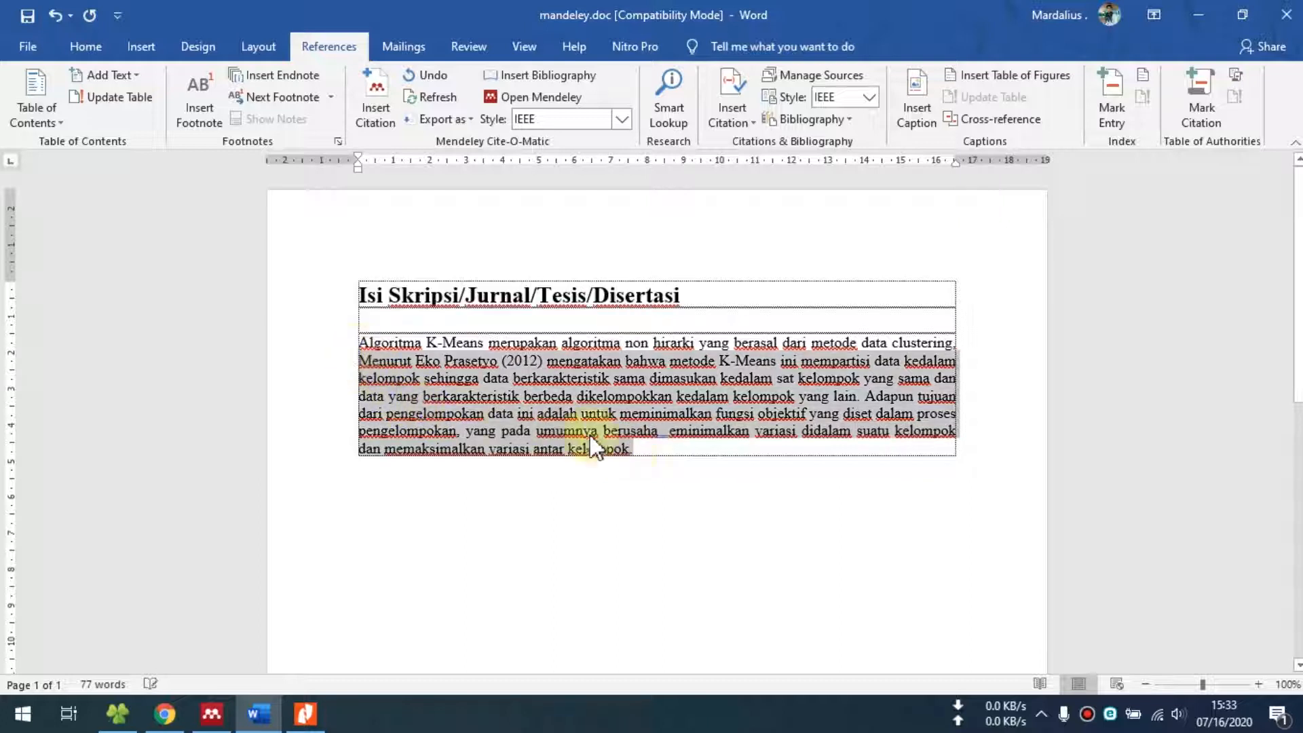
pyautogui.click(640, 462)
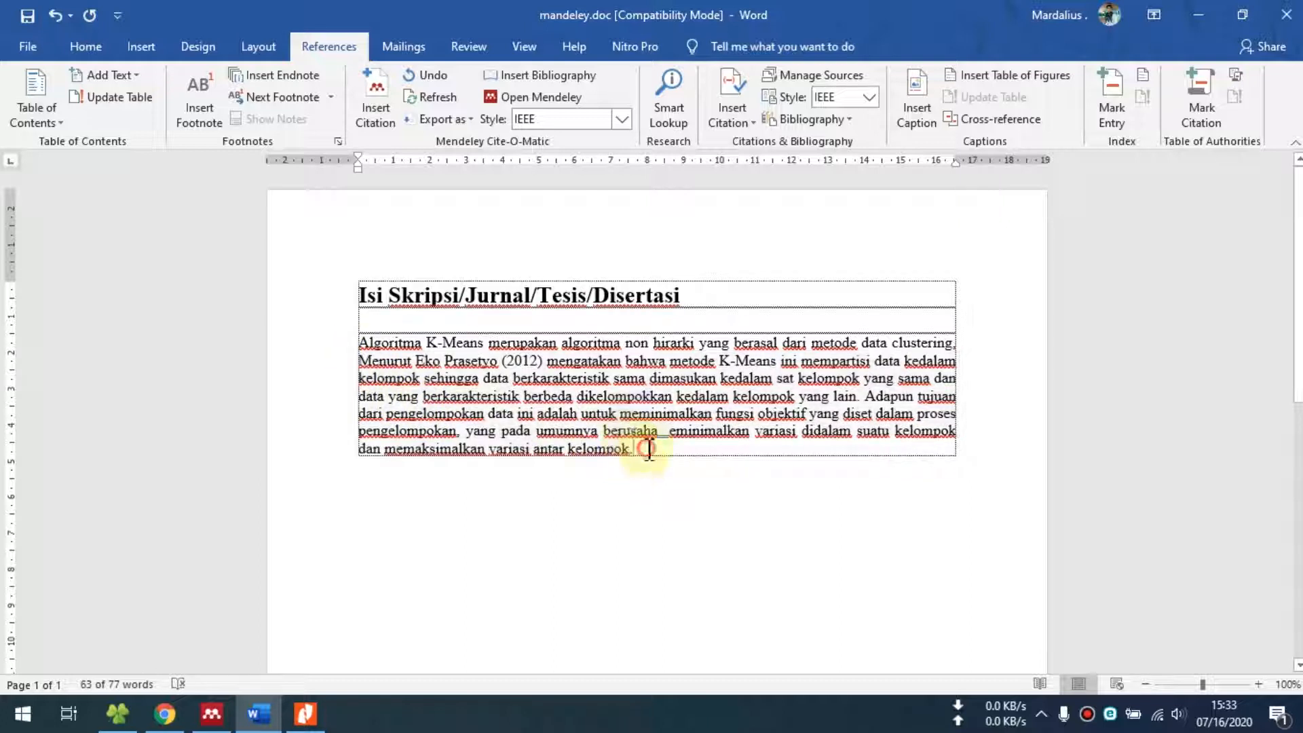
pyautogui.click(385, 120)
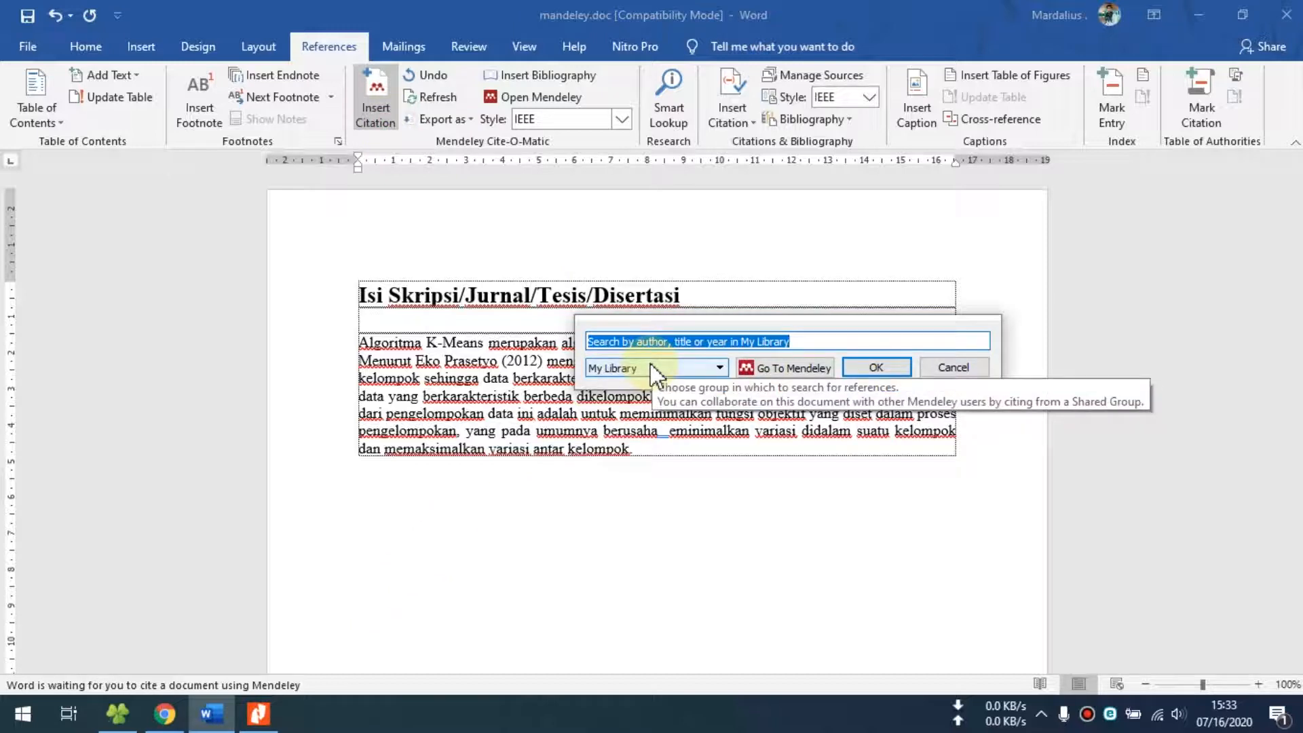
pyautogui.write('ma')
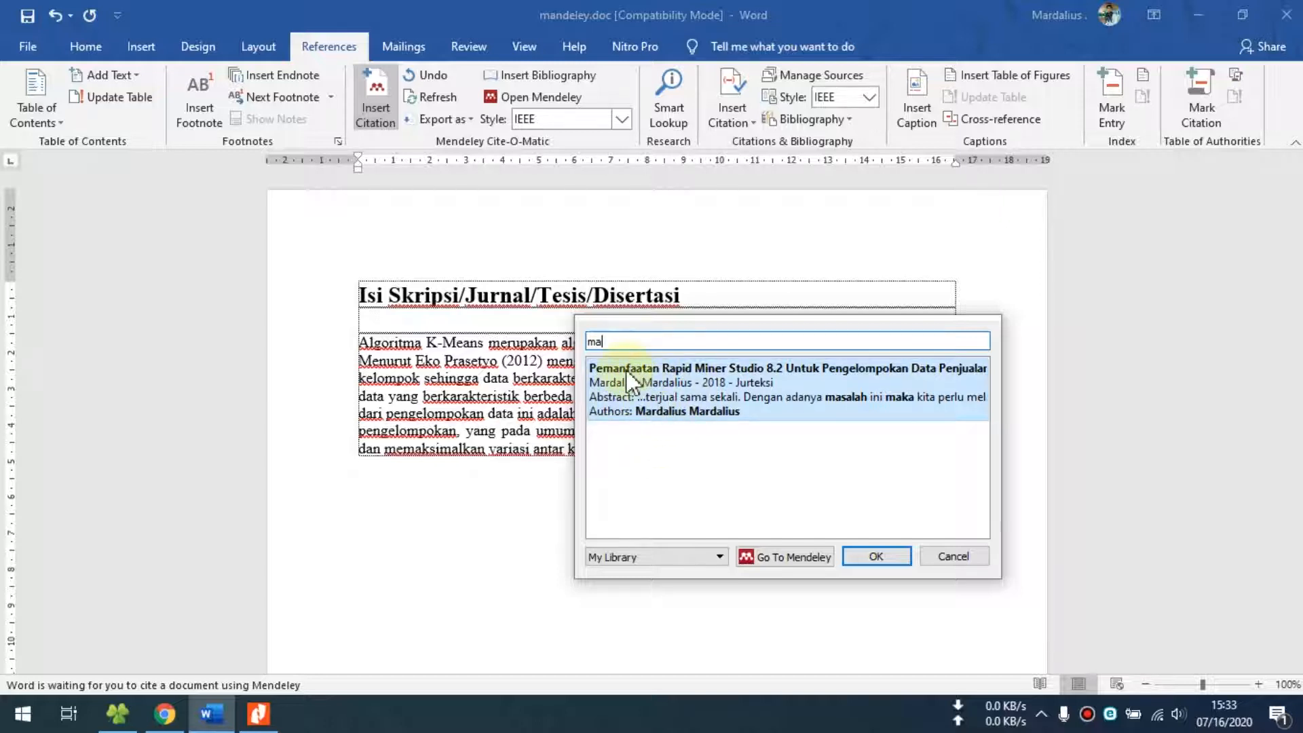
pyautogui.press('BackSpace')
pyautogui.press('BackSpace')
pyautogui.write('pema')
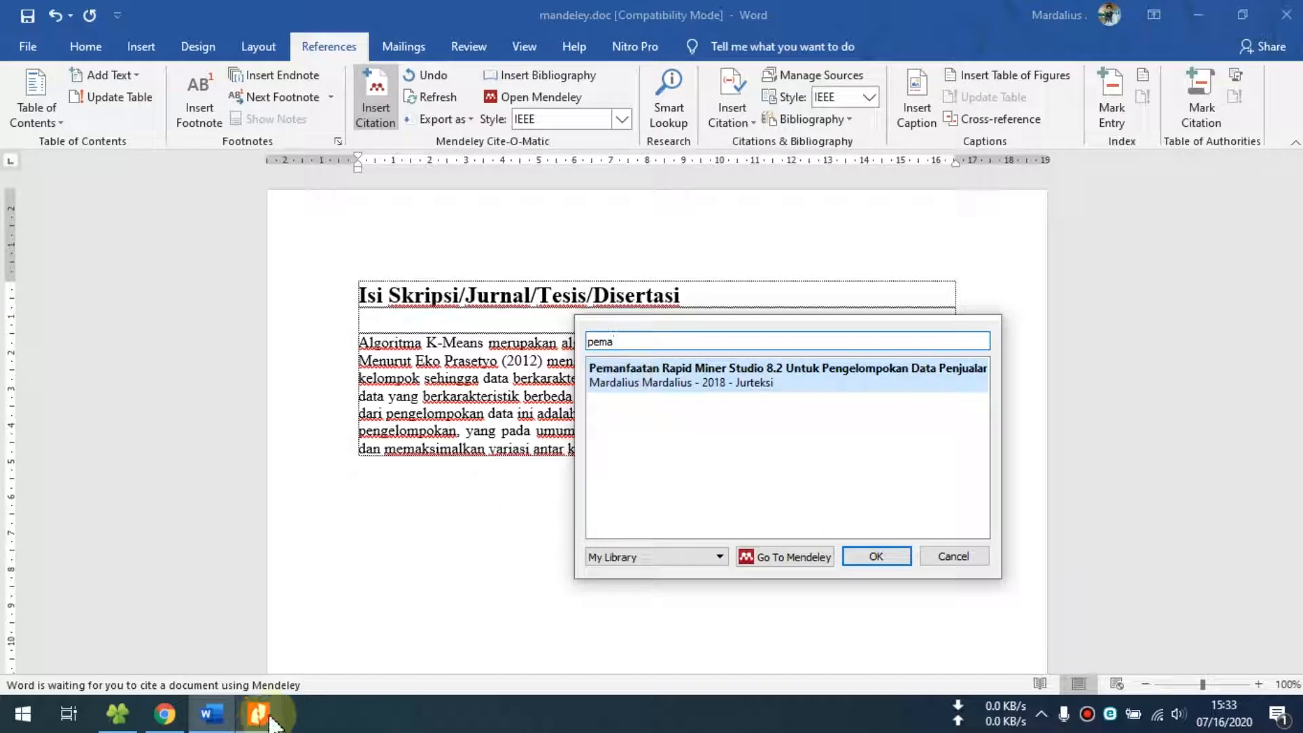
pyautogui.moveTo(266, 717)
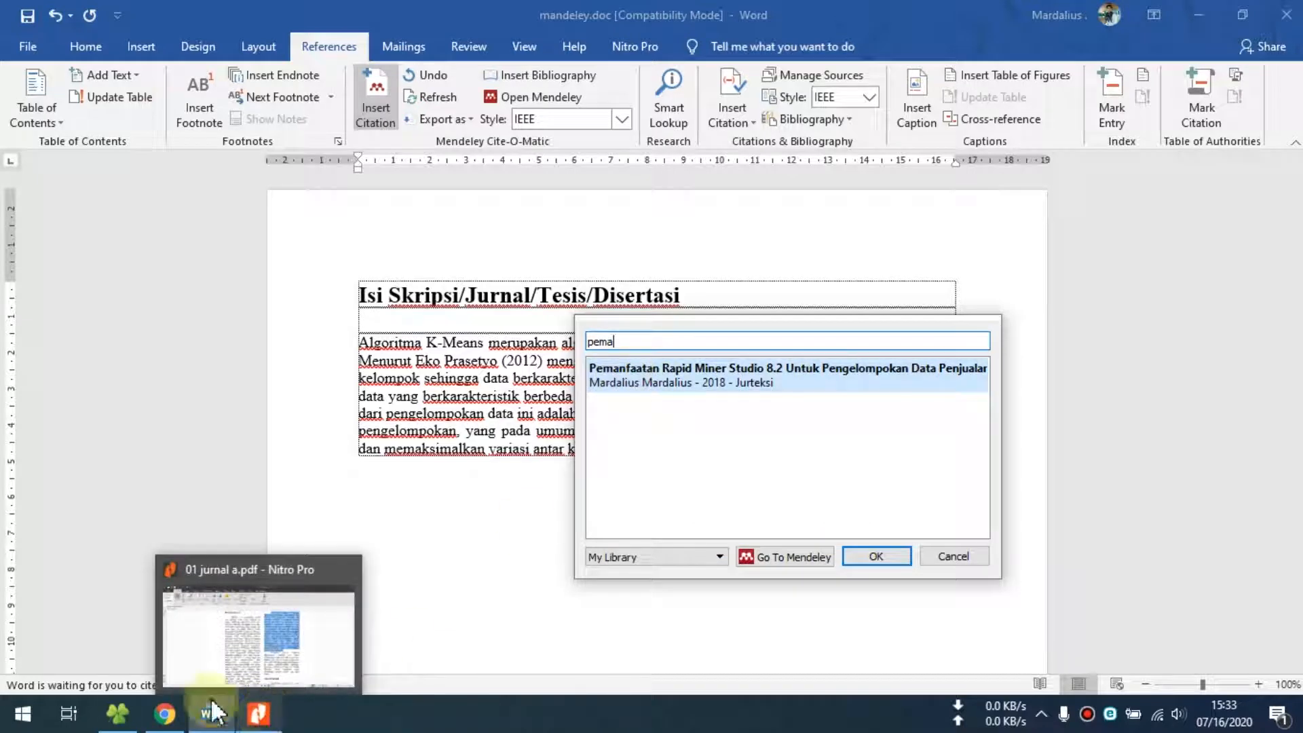
pyautogui.press('Escape')
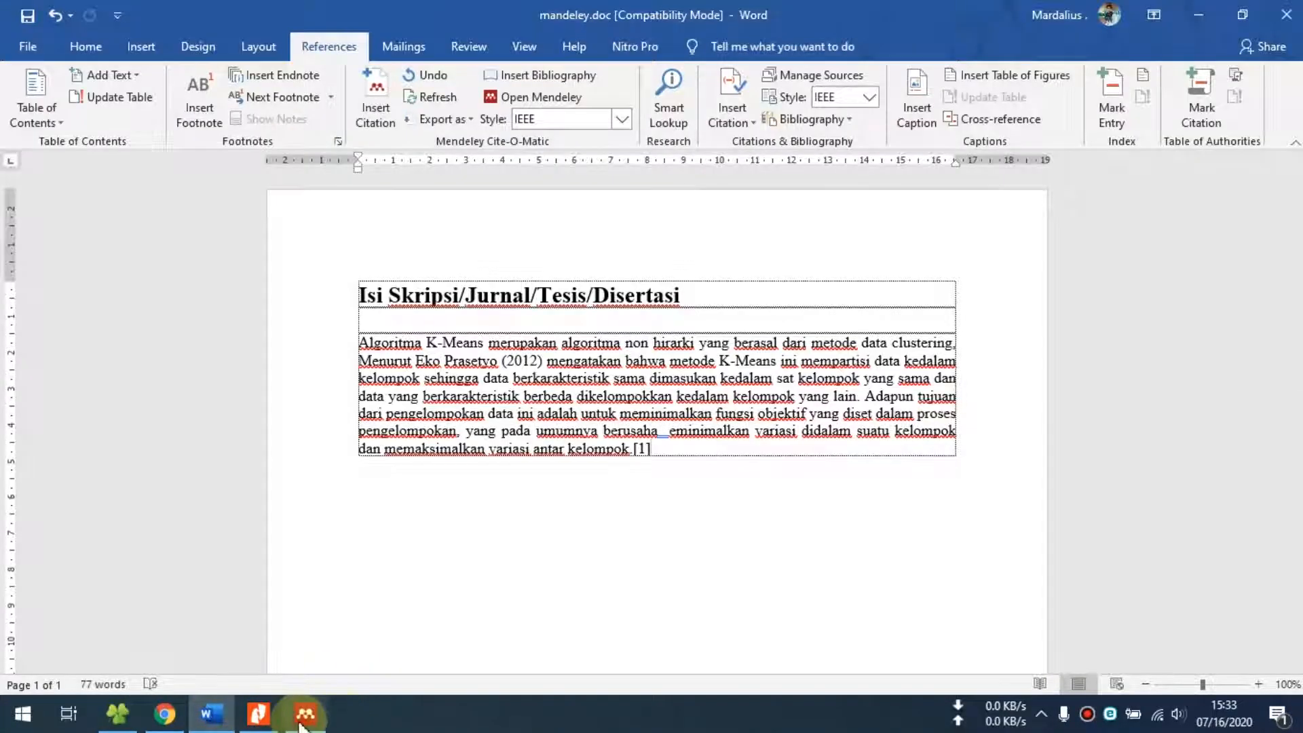
# Check the article entry in Mendeley Desktop, return to Word and undo the inserted citation
pyautogui.click(305, 714)
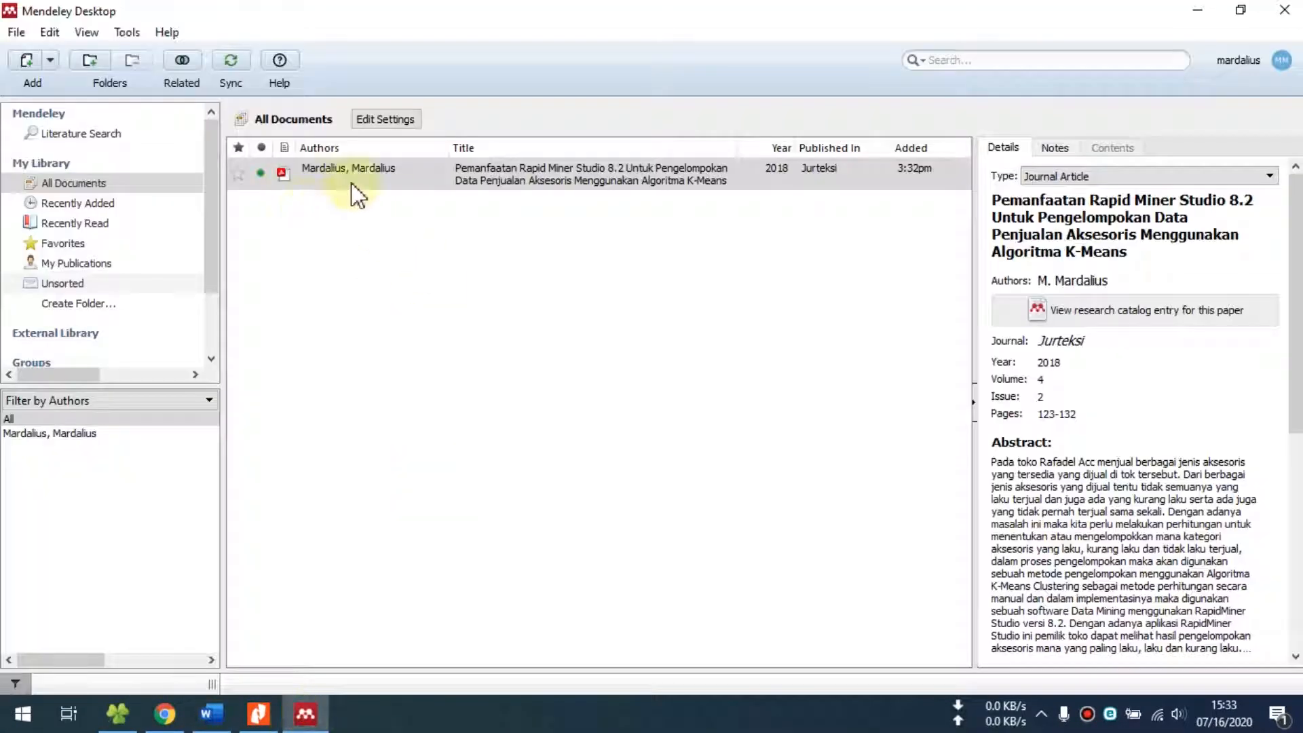
pyautogui.click(212, 714)
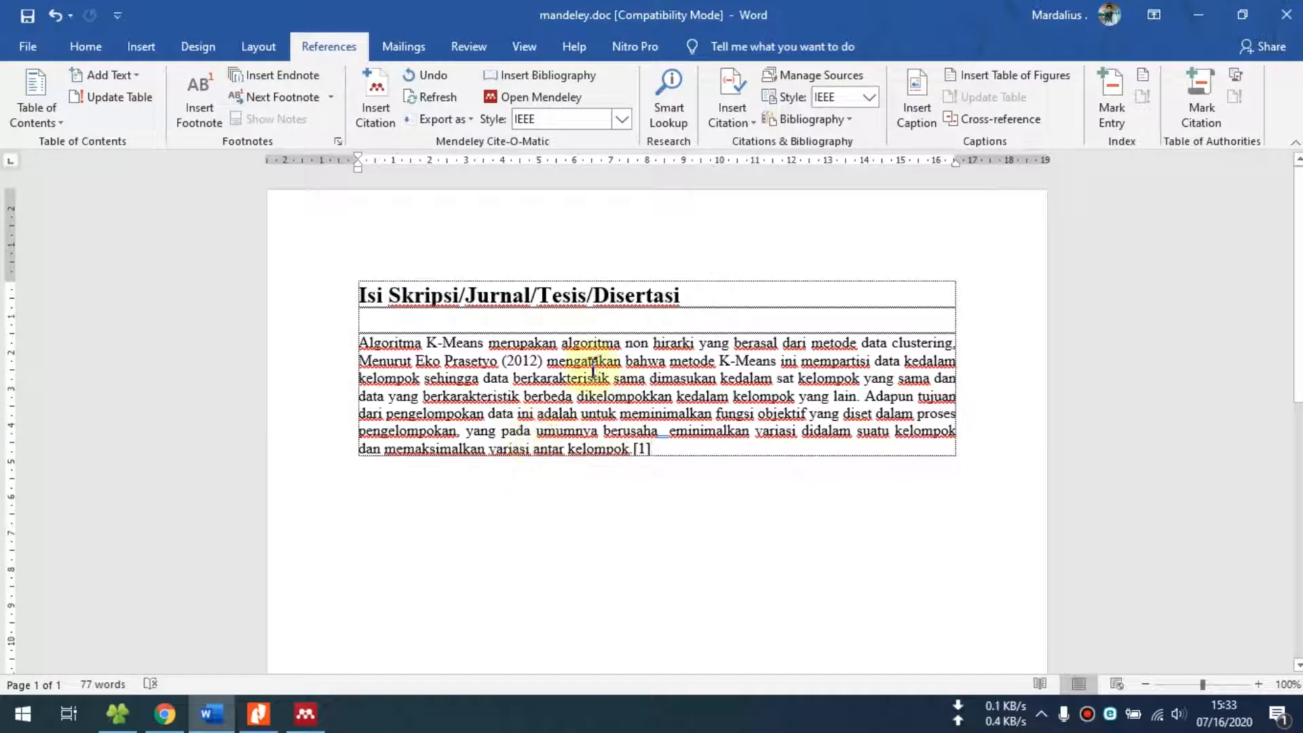
pyautogui.click(645, 377)
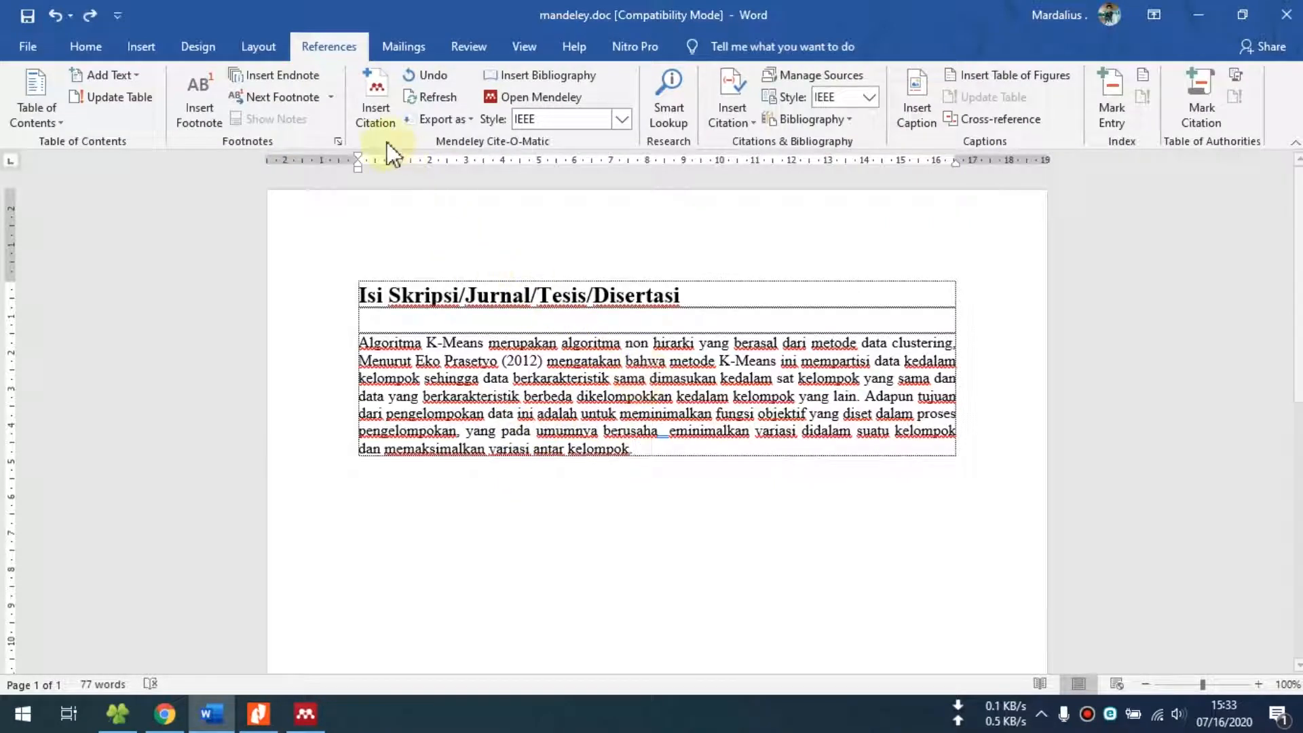
# Find the Rapid Miner Studio article with the search "pe" and insert its IEEE citation after the paragraph's last sentence
pyautogui.click(375, 109)
pyautogui.write('pe')
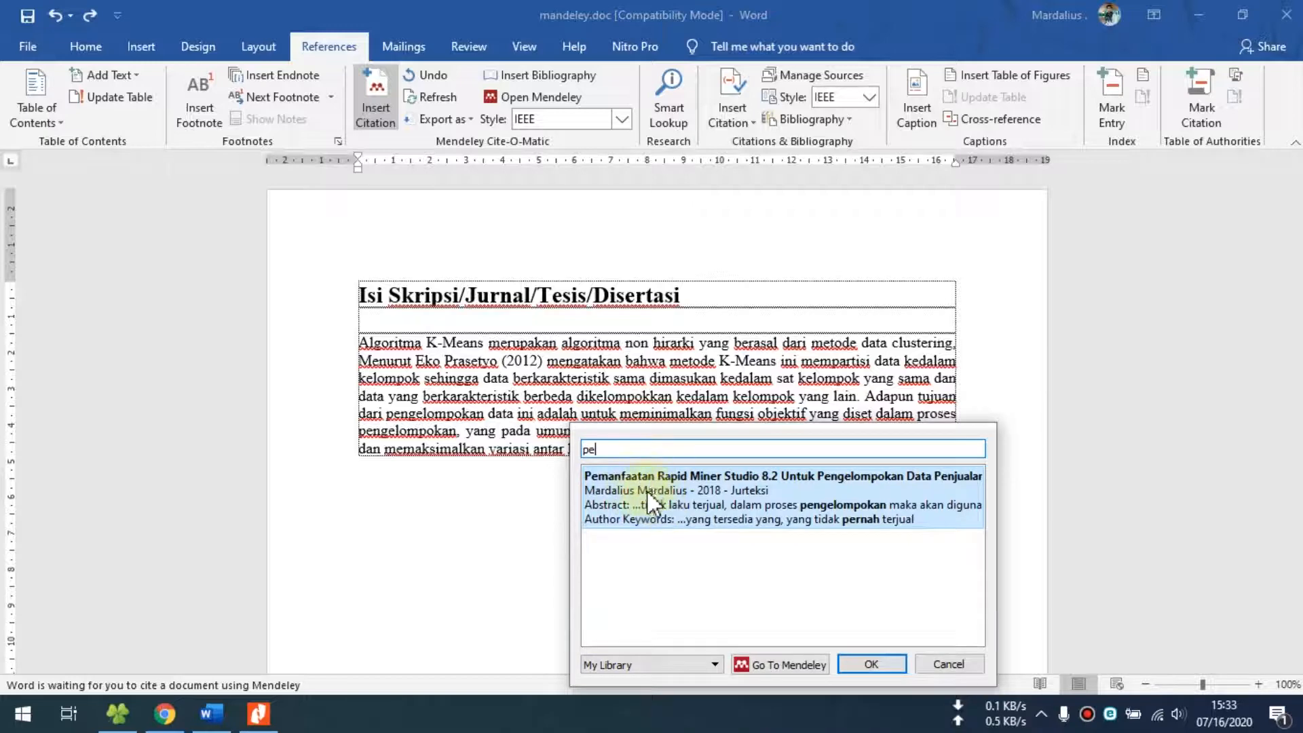
pyautogui.click(648, 491)
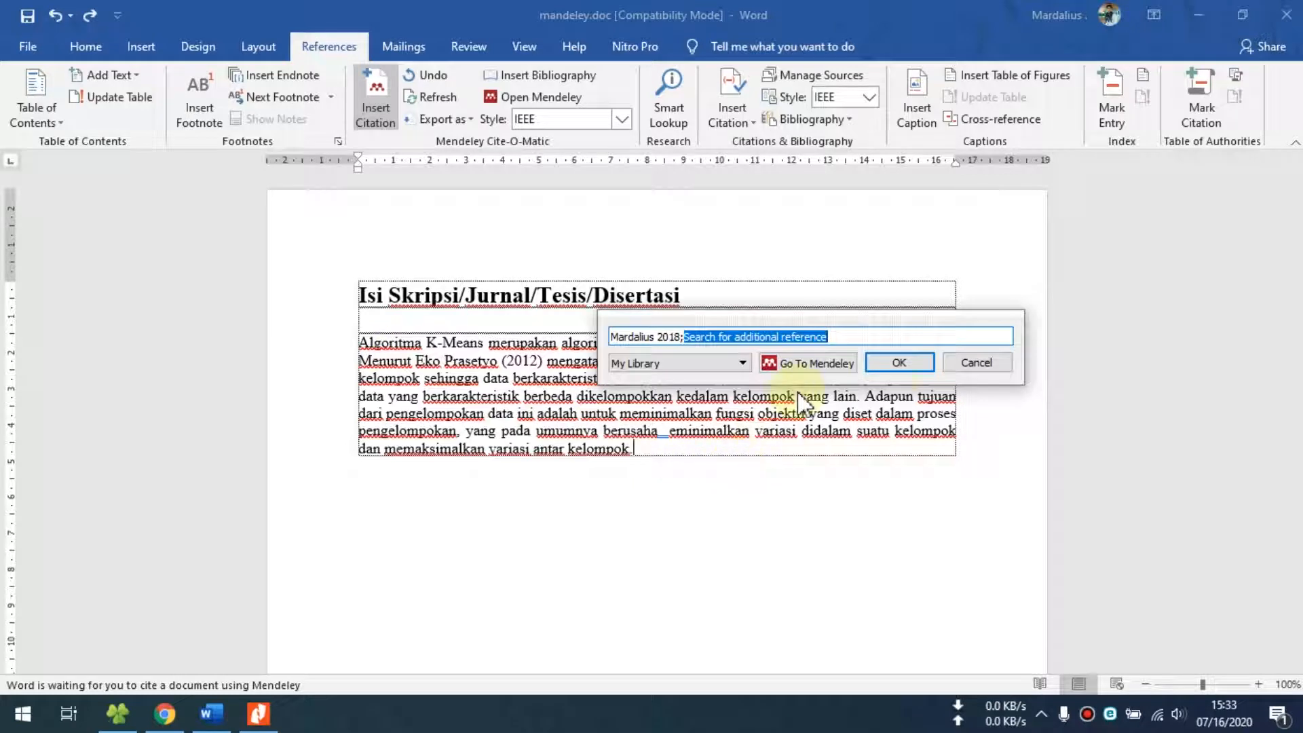
pyautogui.click(897, 365)
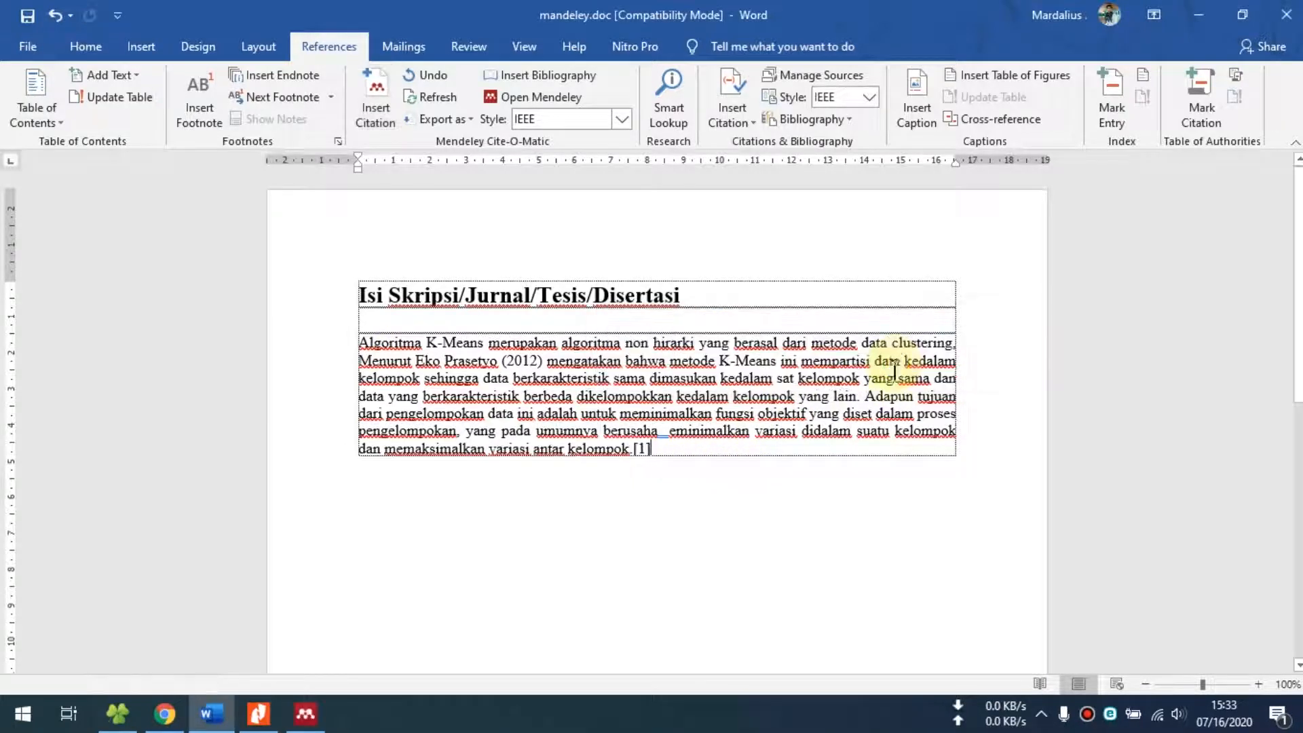
# Delete the [1] citation and set the Mendeley citation style to American Psychological Association 7th edition
pyautogui.doubleClick(654, 448)
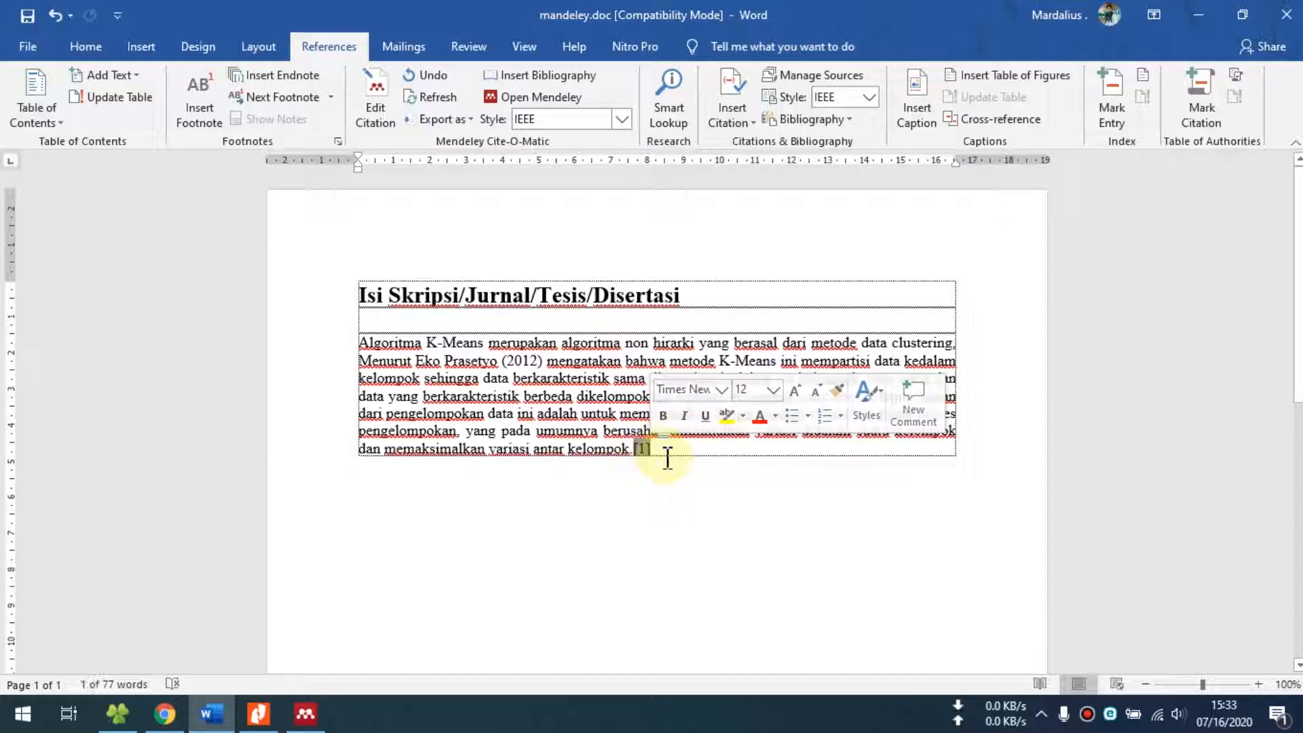
pyautogui.press('Delete')
pyautogui.click(620, 119)
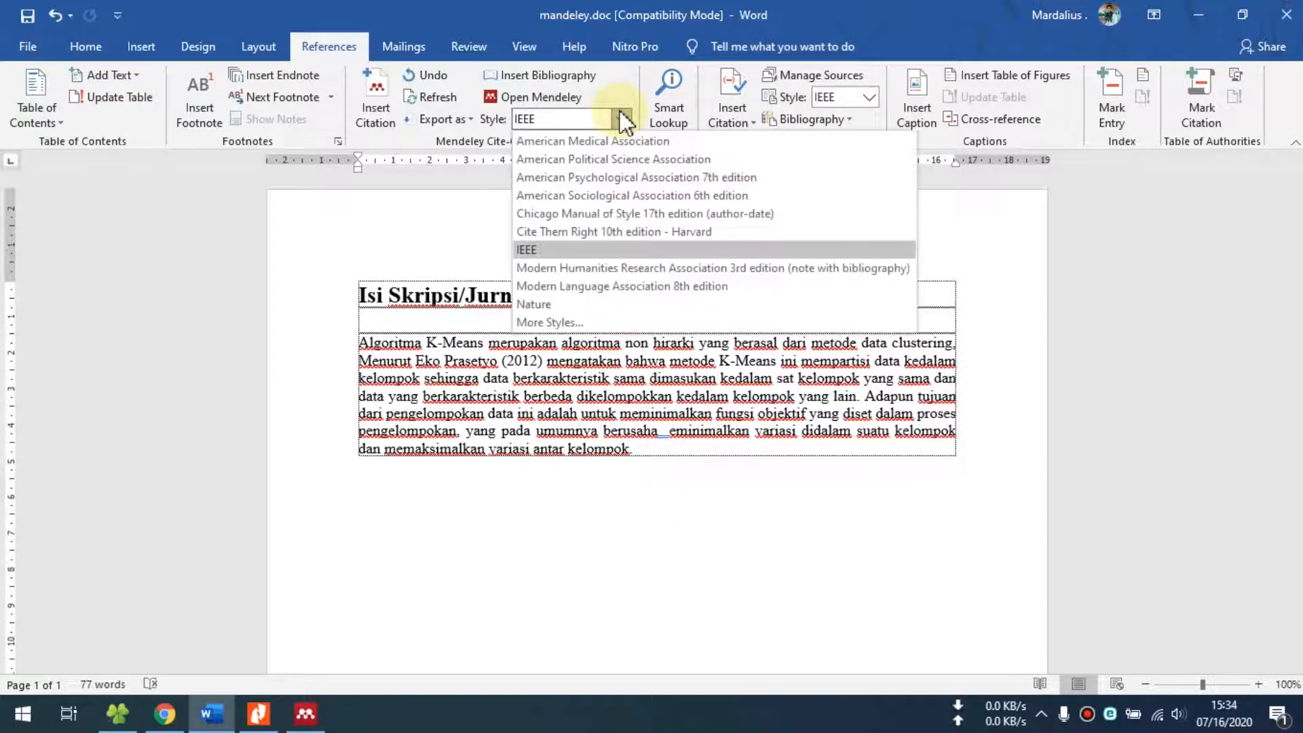
pyautogui.click(605, 180)
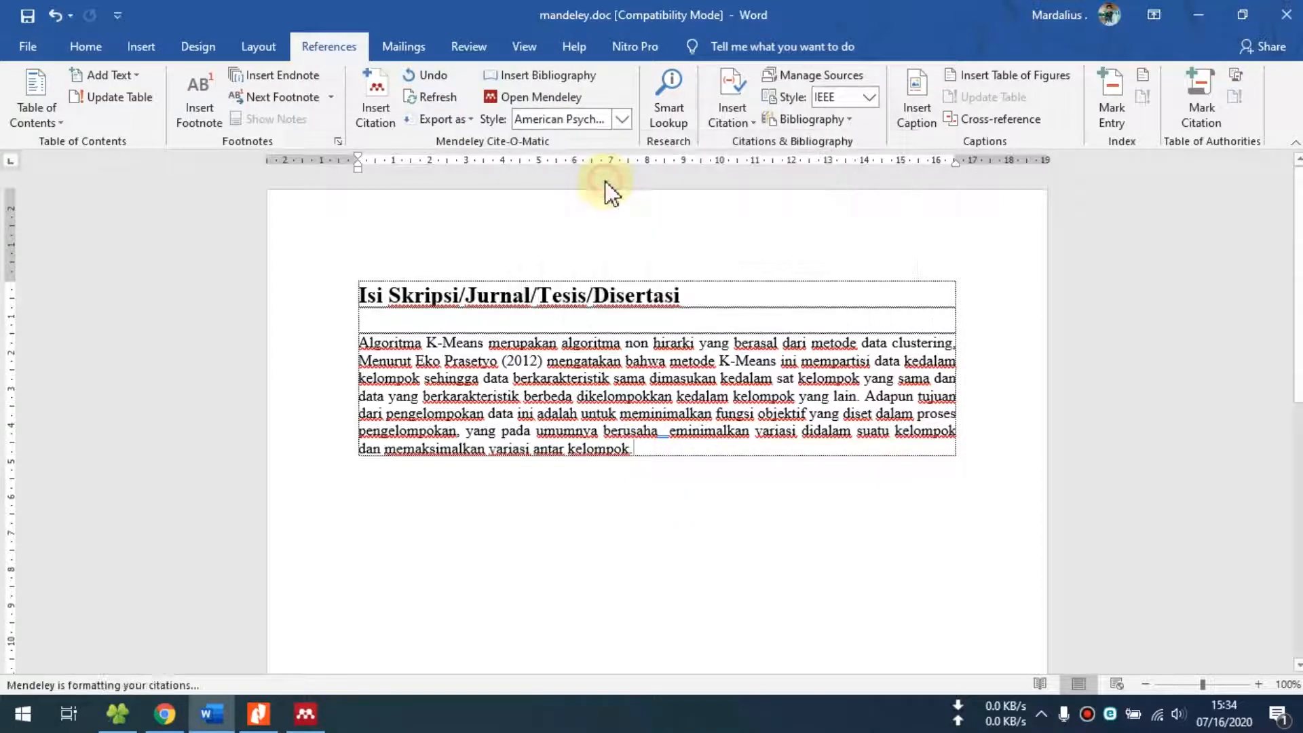
# Insert the Rapid Miner Studio article's citation in APA style at the paragraph's end, and undo the insertion
pyautogui.click(395, 120)
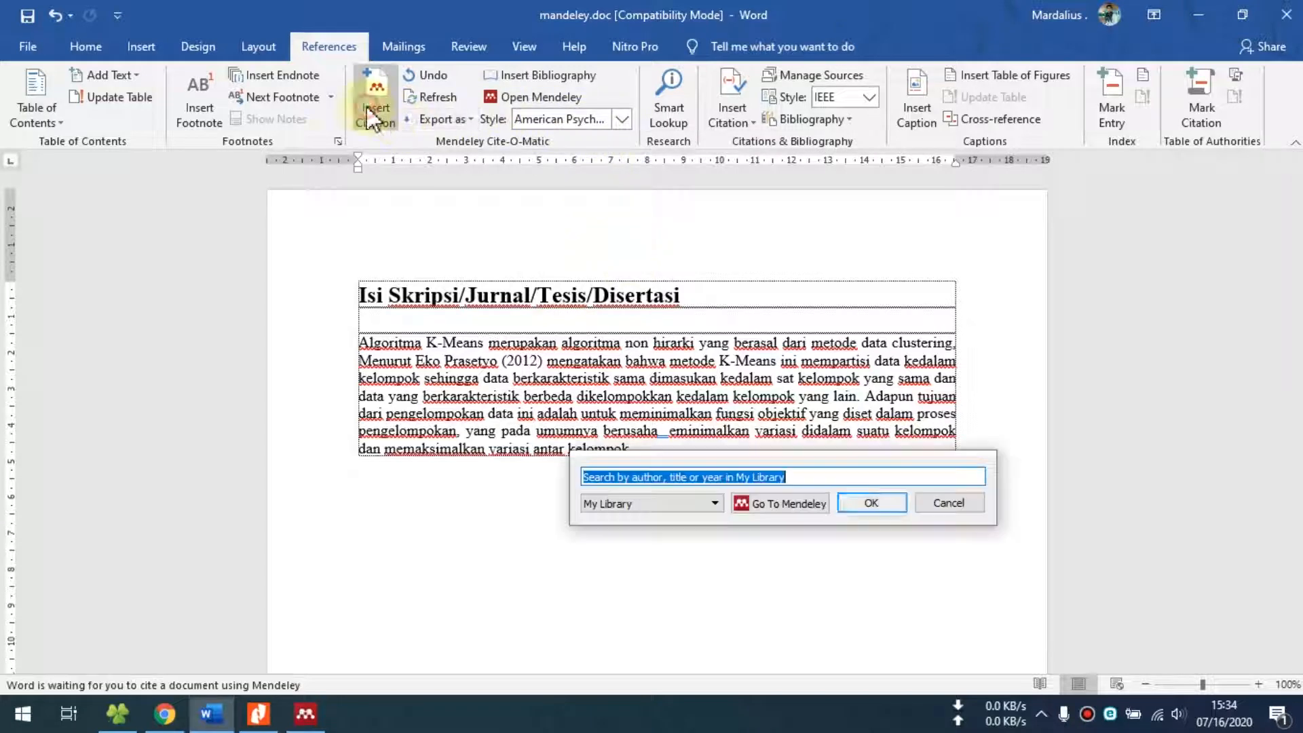
pyautogui.write('pe')
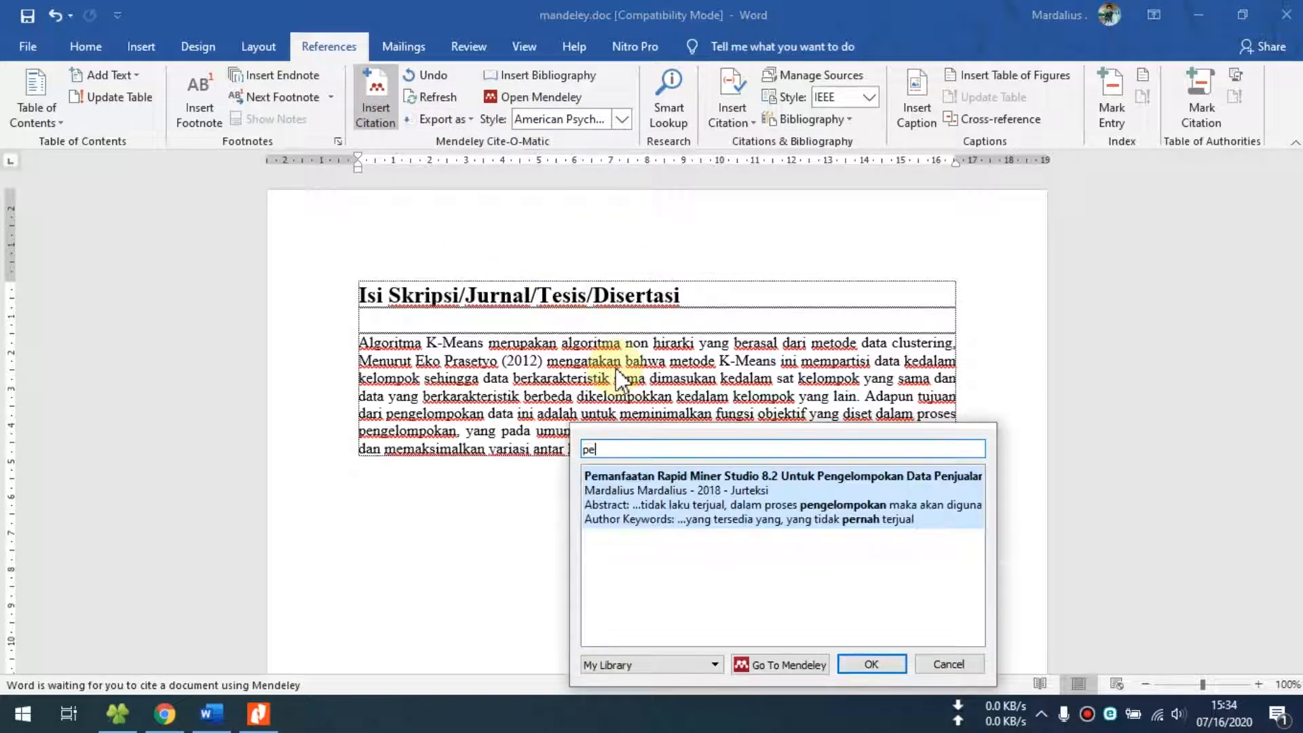
pyautogui.click(689, 516)
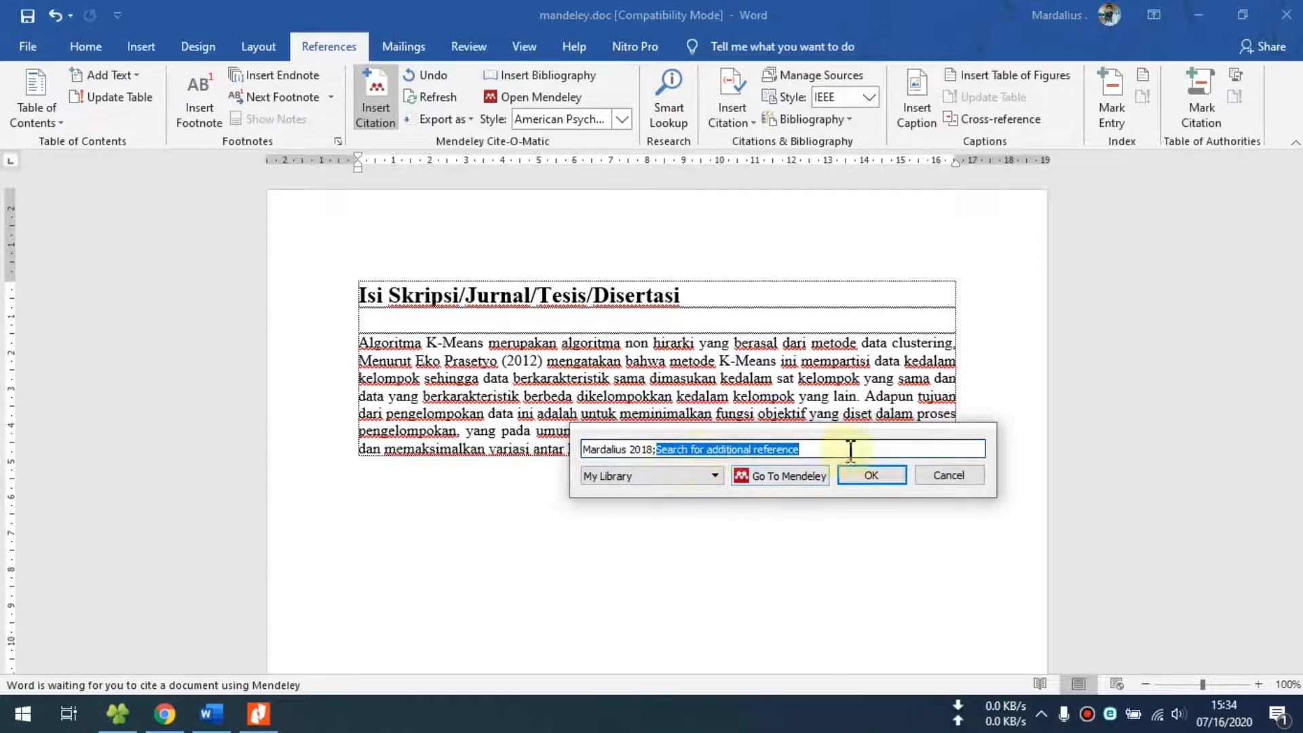
pyautogui.click(857, 477)
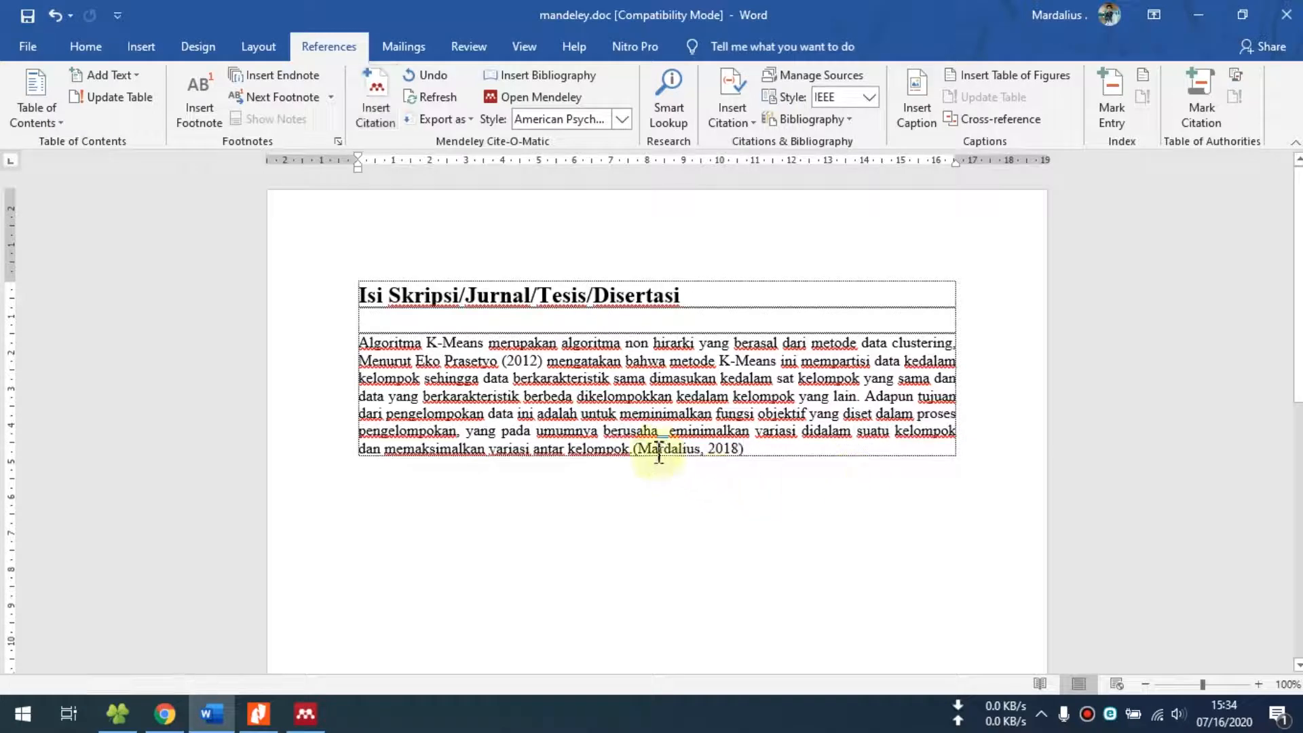
pyautogui.click(658, 454)
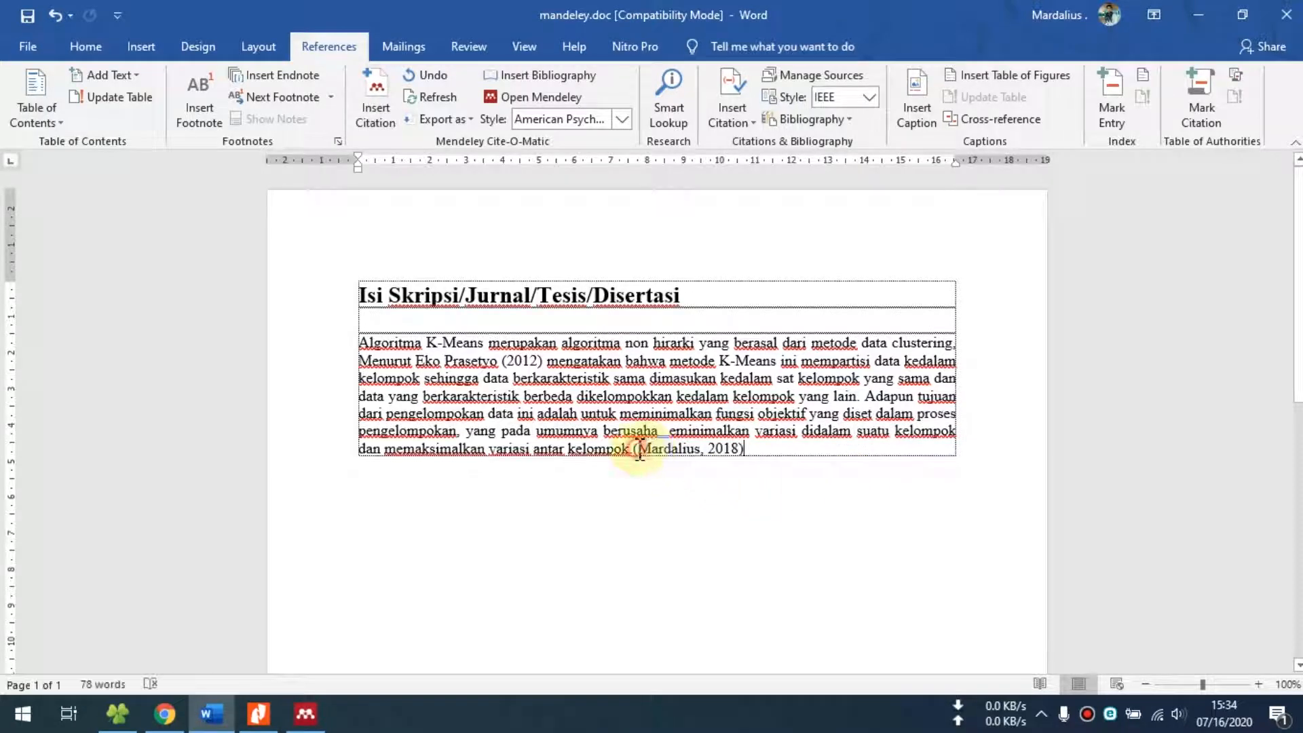
pyautogui.click(770, 448)
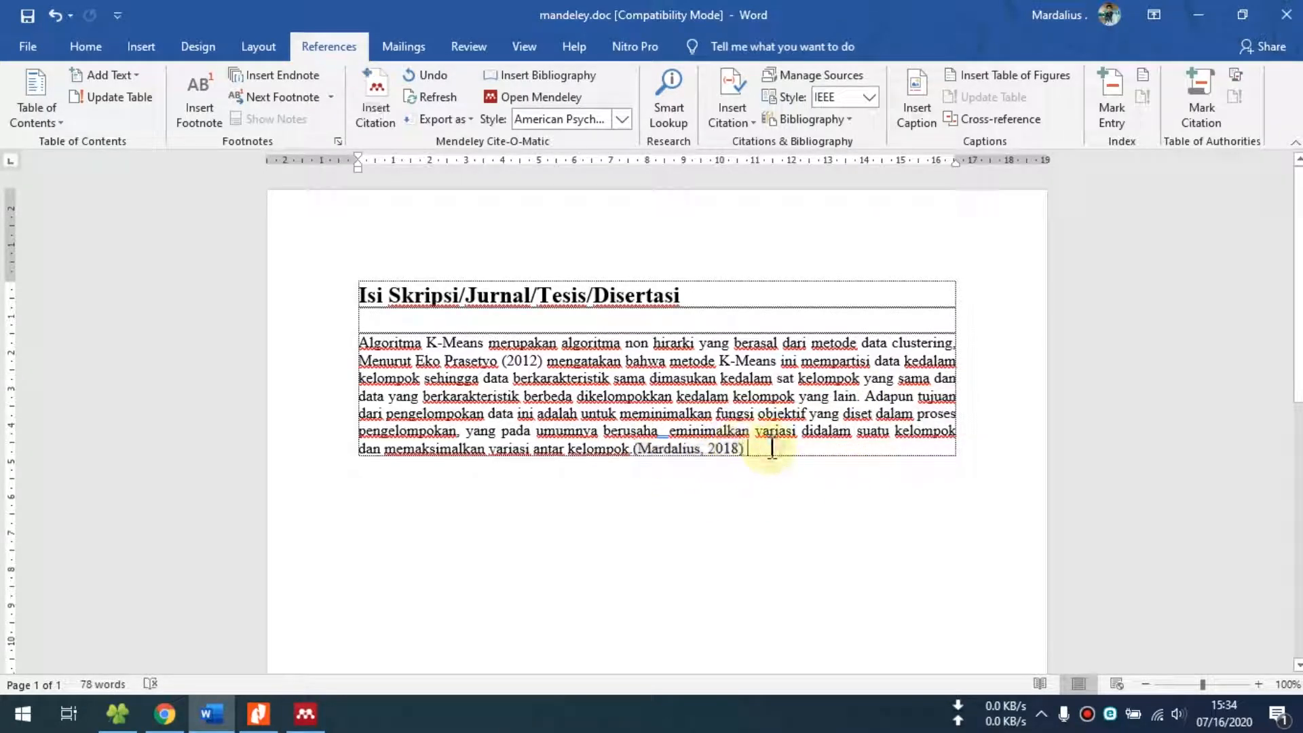
pyautogui.hotkey('ctrl', 'z')
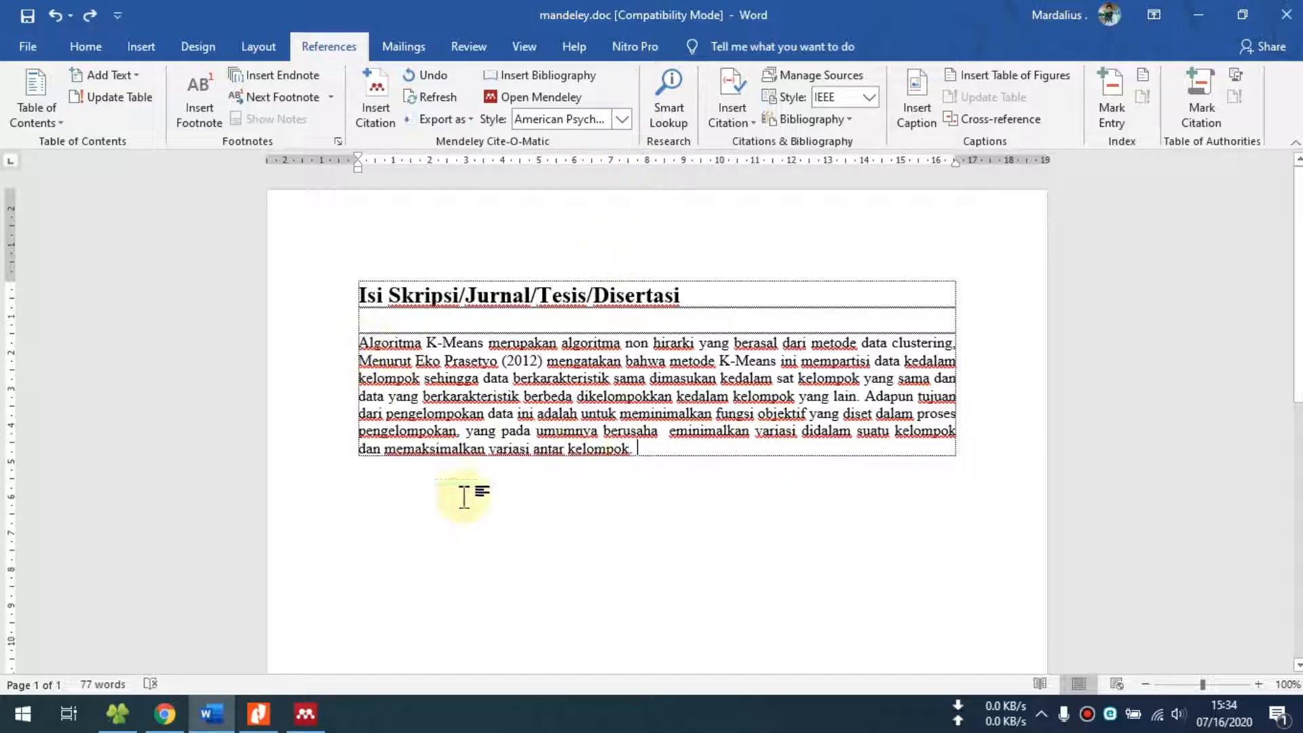
# Switch to Mendeley Desktop, add 02 jurnal b.pdf from the jurnal gis folder and select the new entry
pyautogui.click(317, 724)
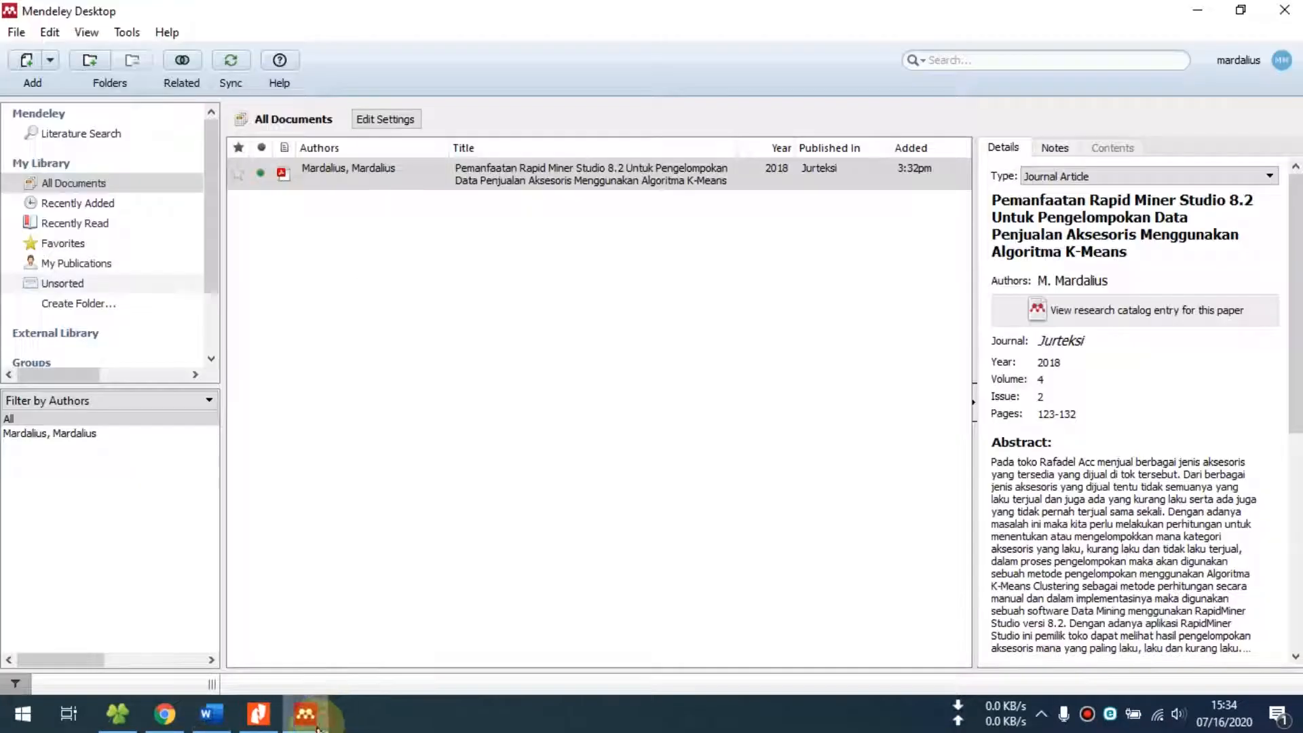
pyautogui.click(25, 61)
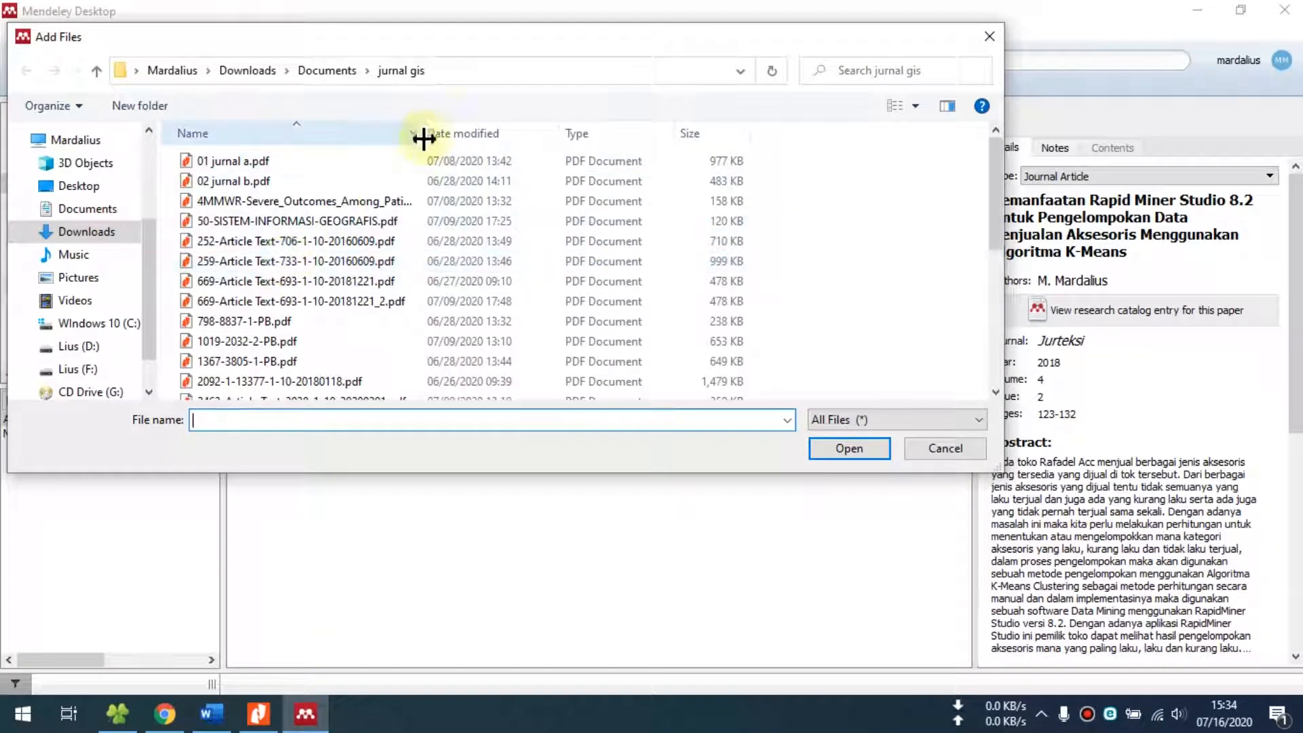
pyautogui.moveTo(428, 133); pyautogui.dragTo(477, 133)
pyautogui.doubleClick(209, 180)
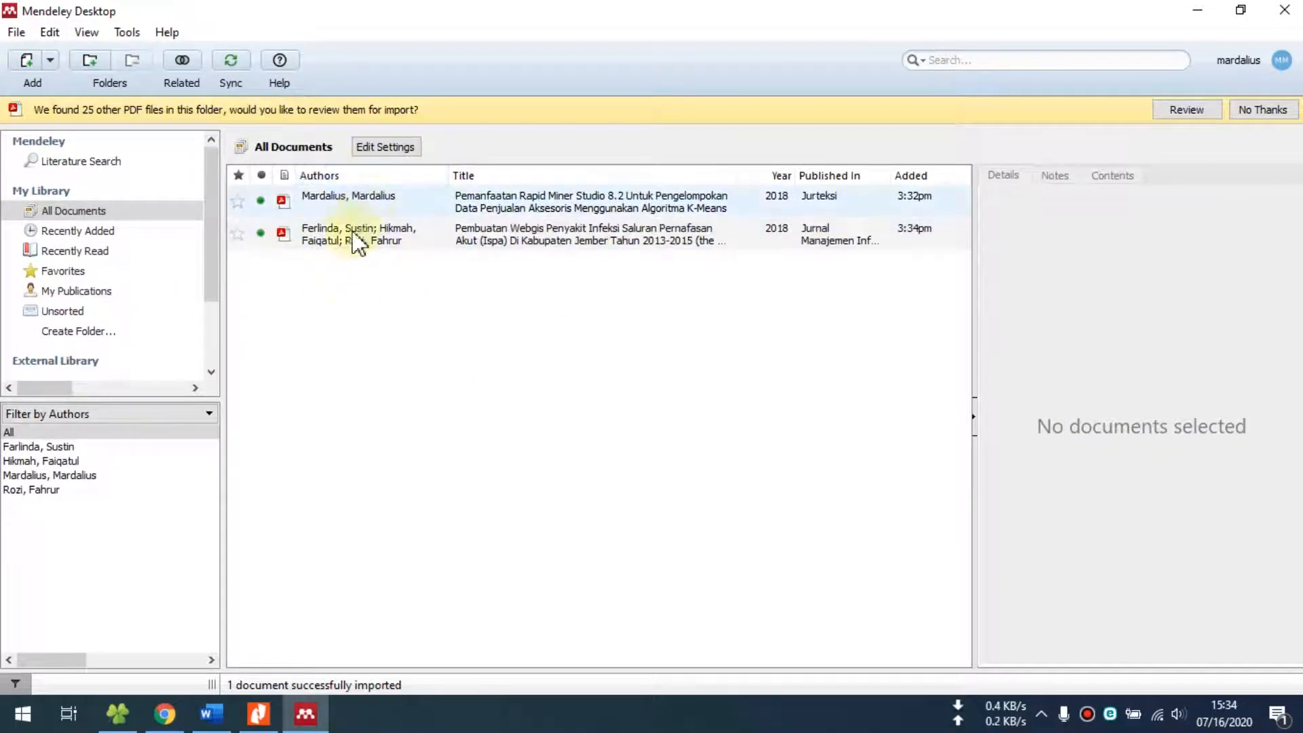
pyautogui.click(380, 238)
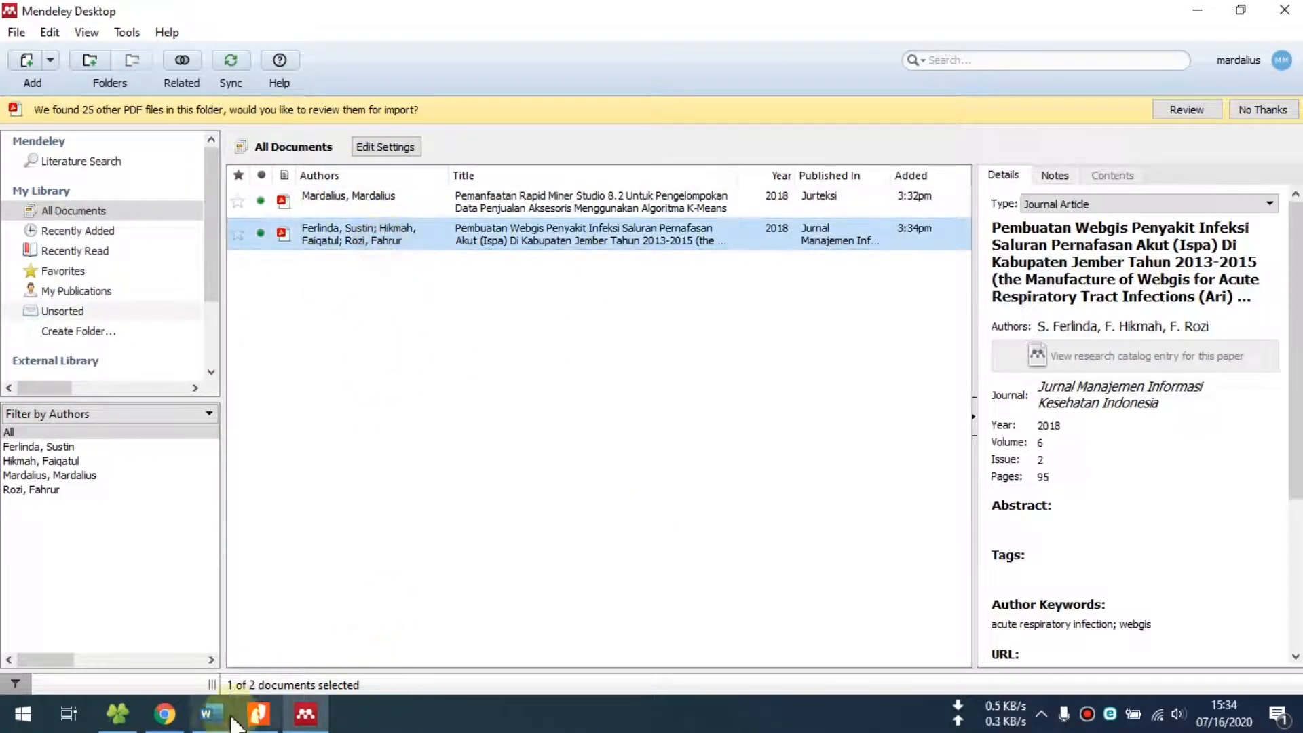
# Switch to Word and insert one APA citation combining the Rapid Miner Studio and Webgis articles, found with "pem" and "p"
pyautogui.click(165, 713)
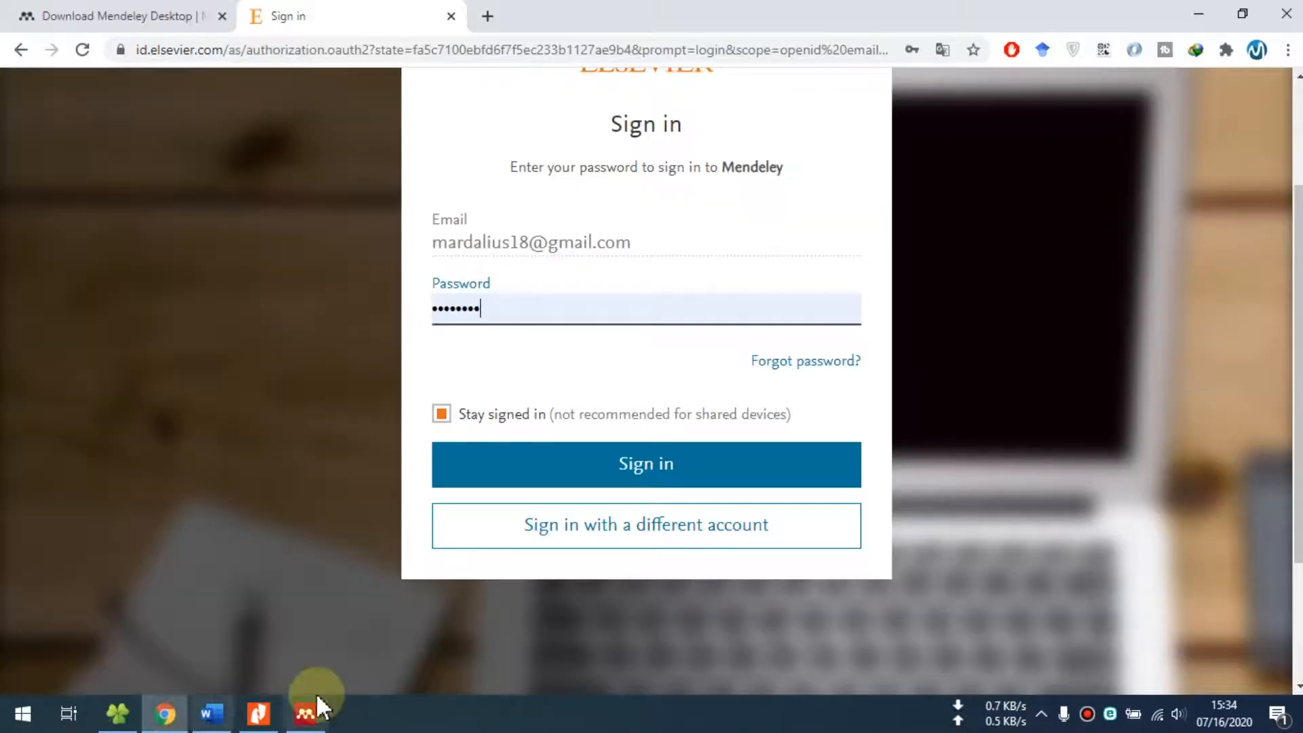
pyautogui.click(211, 712)
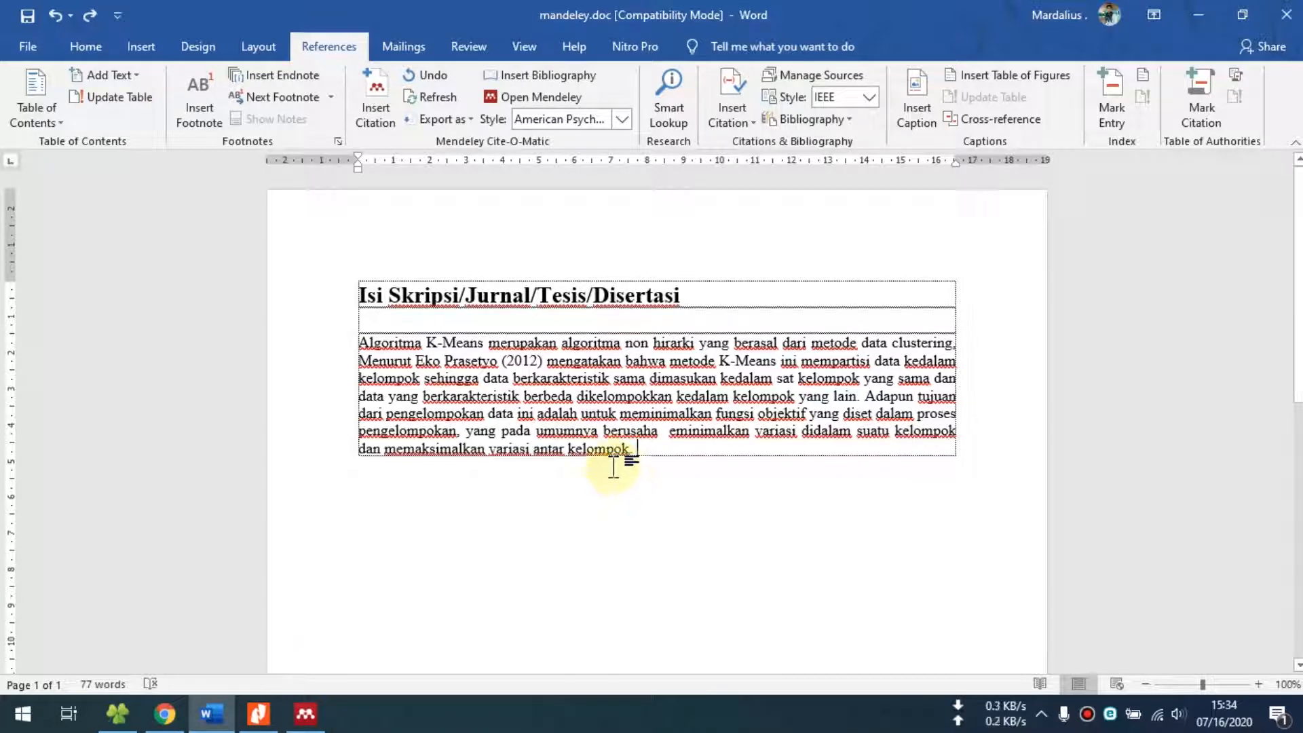
pyautogui.click(384, 126)
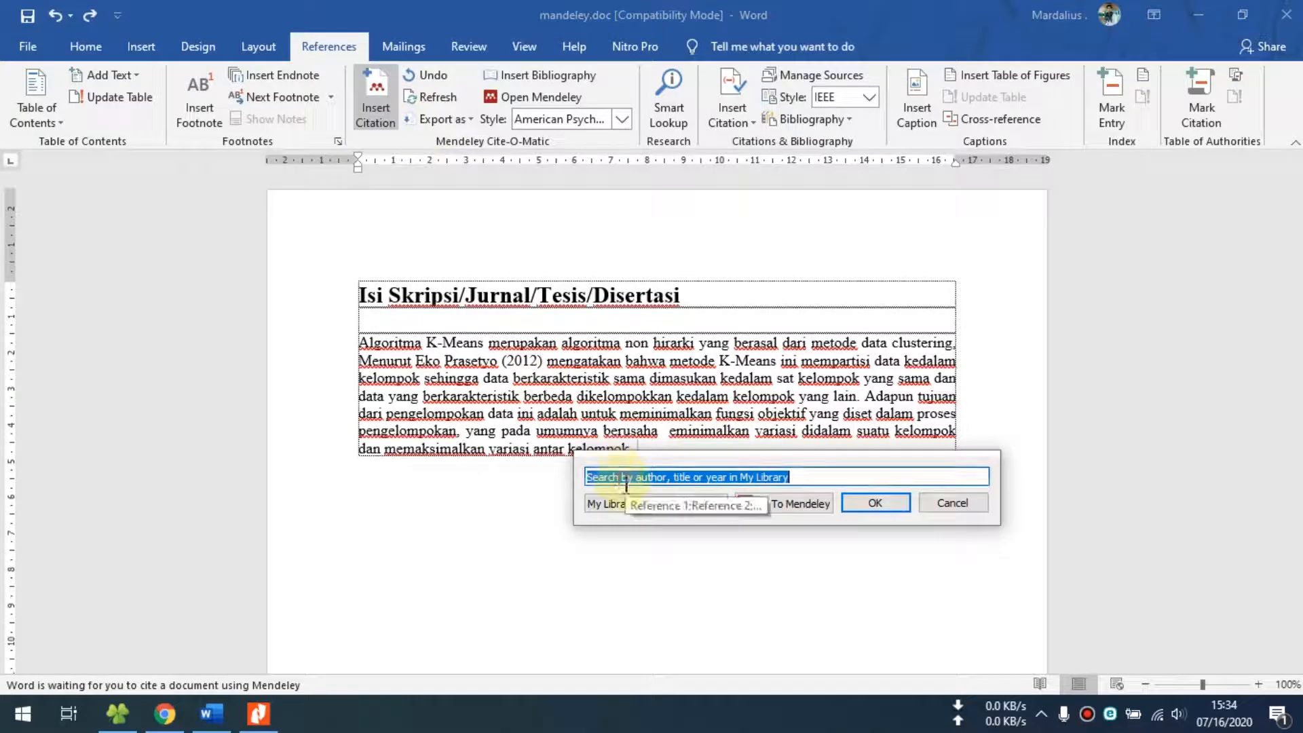
pyautogui.write('pem')
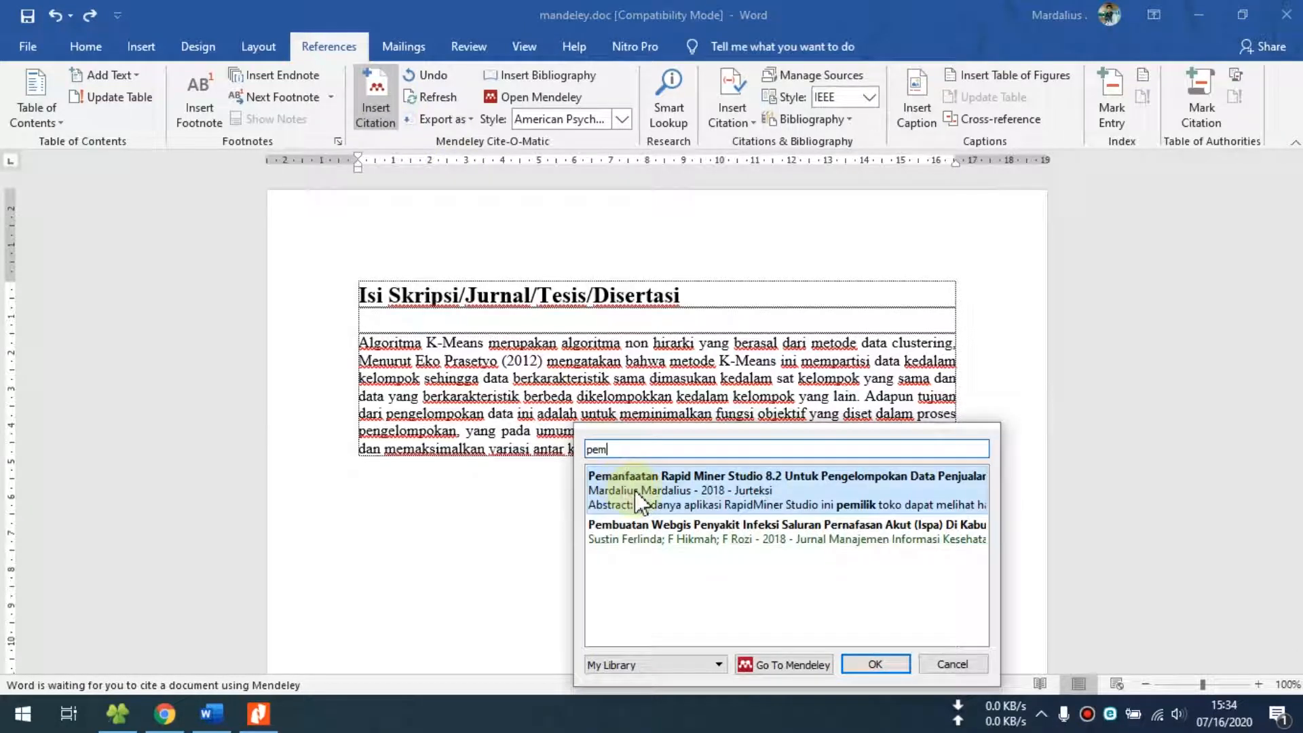
pyautogui.click(640, 502)
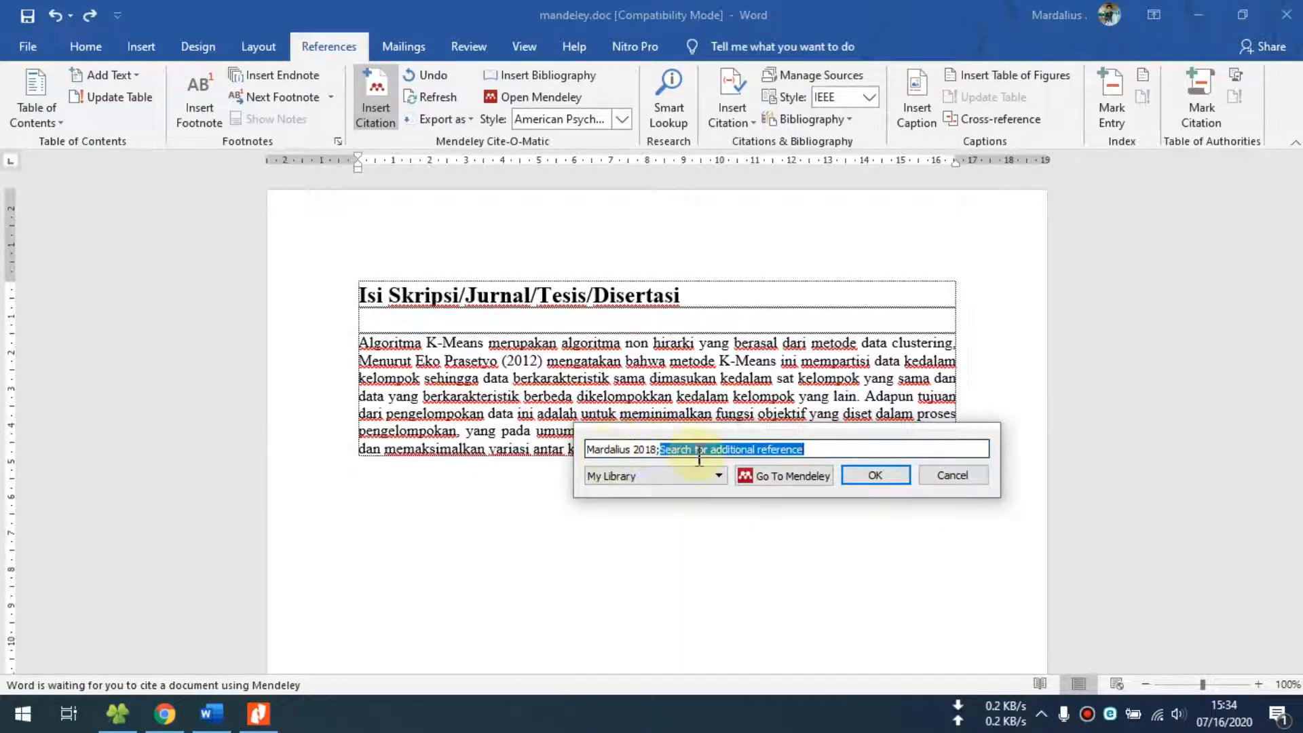
pyautogui.write('p')
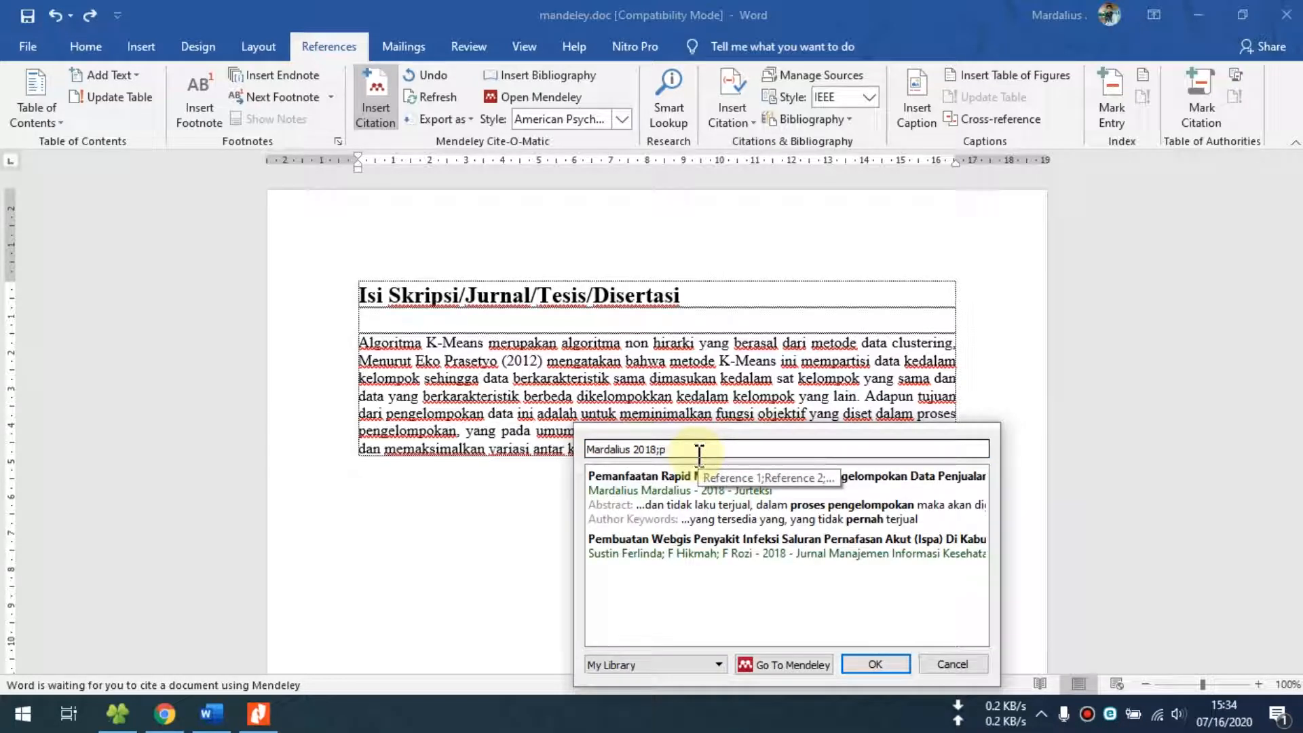
pyautogui.click(703, 553)
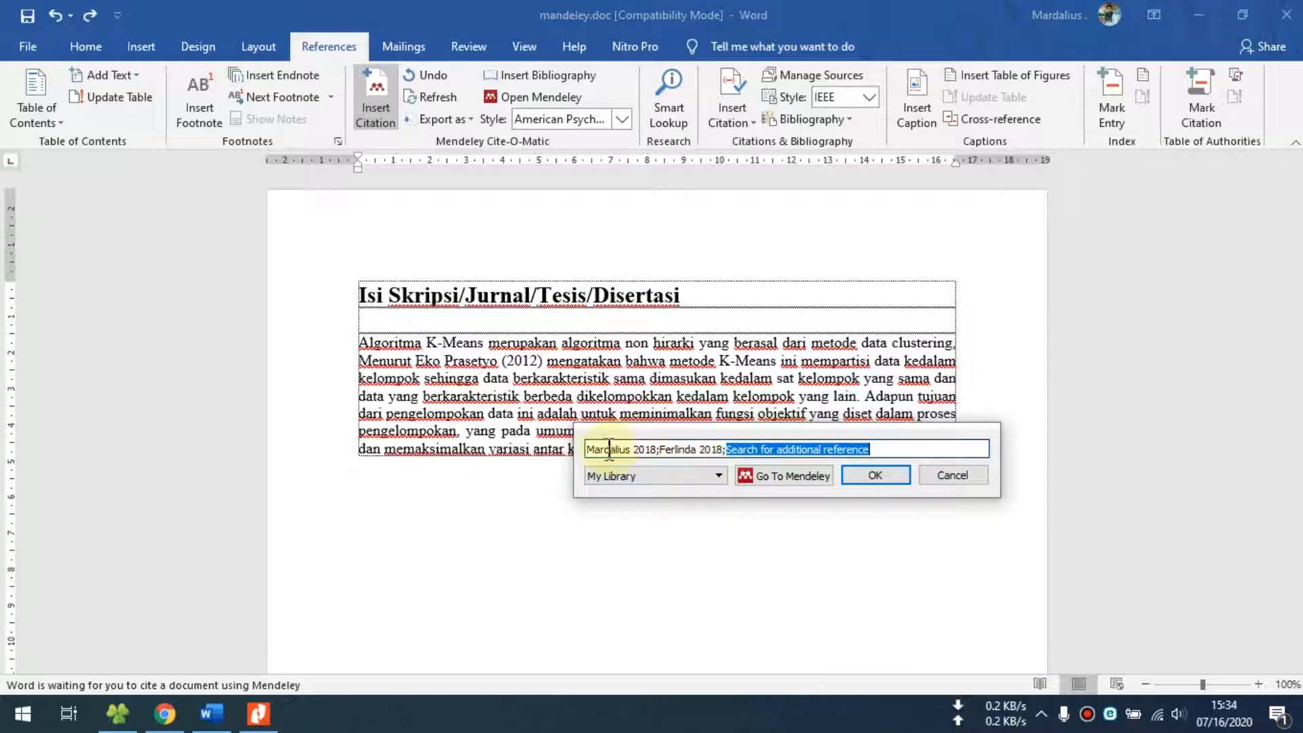
pyautogui.click(877, 477)
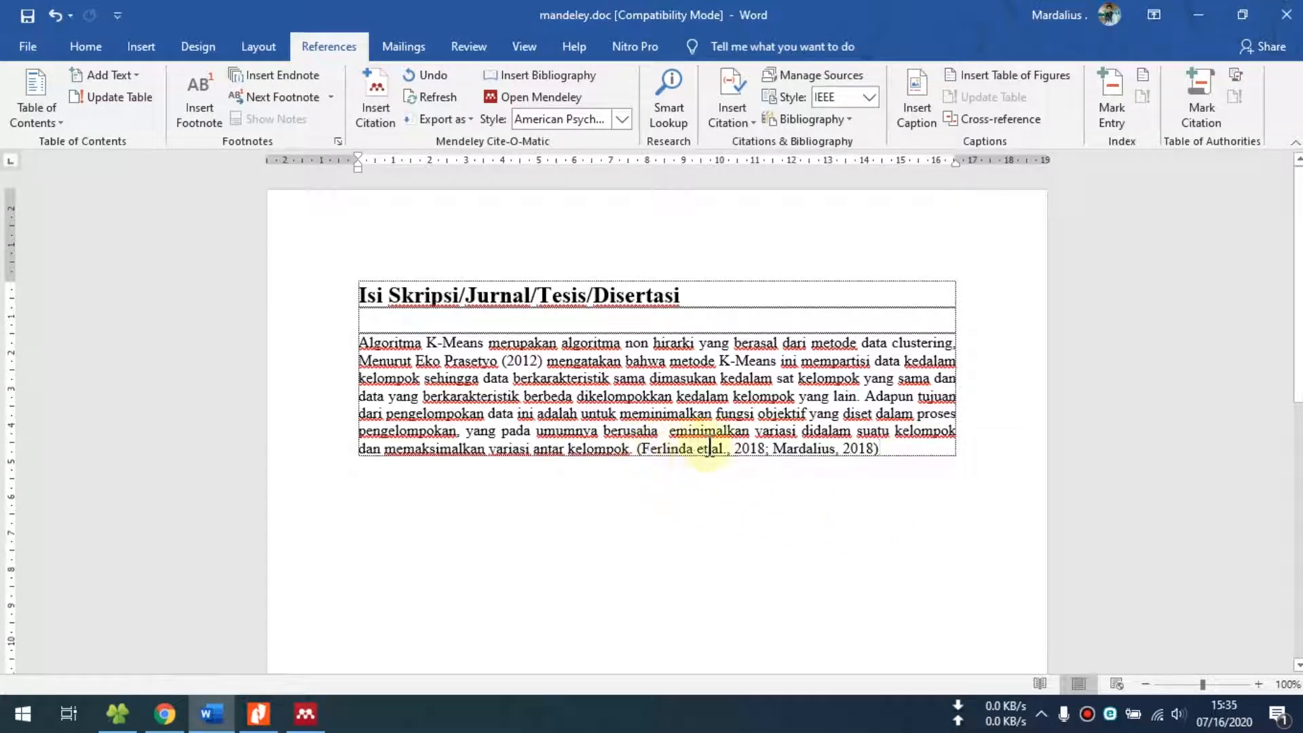
# Delete the combined APA citation at the end of the paragraph
pyautogui.moveTo(644, 447); pyautogui.dragTo(852, 475)
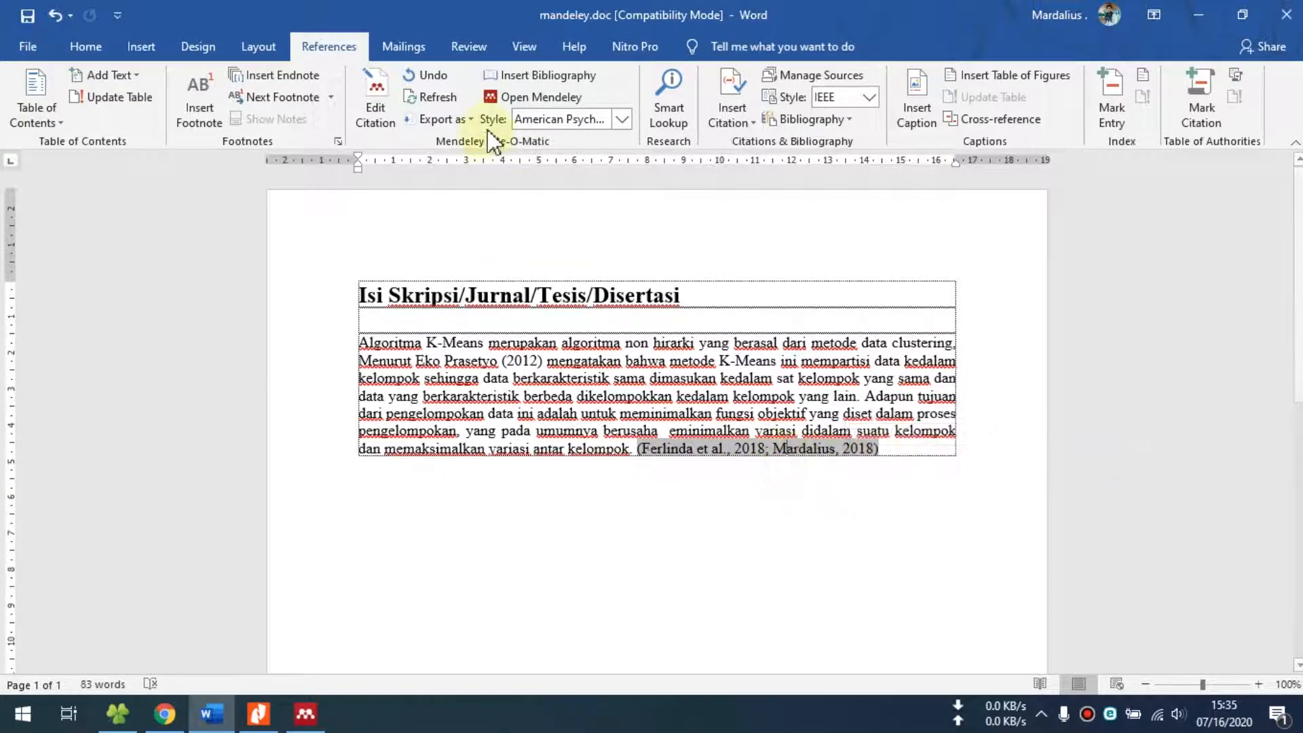
pyautogui.click(906, 447)
pyautogui.press('BackSpace')
pyautogui.press('BackSpace')
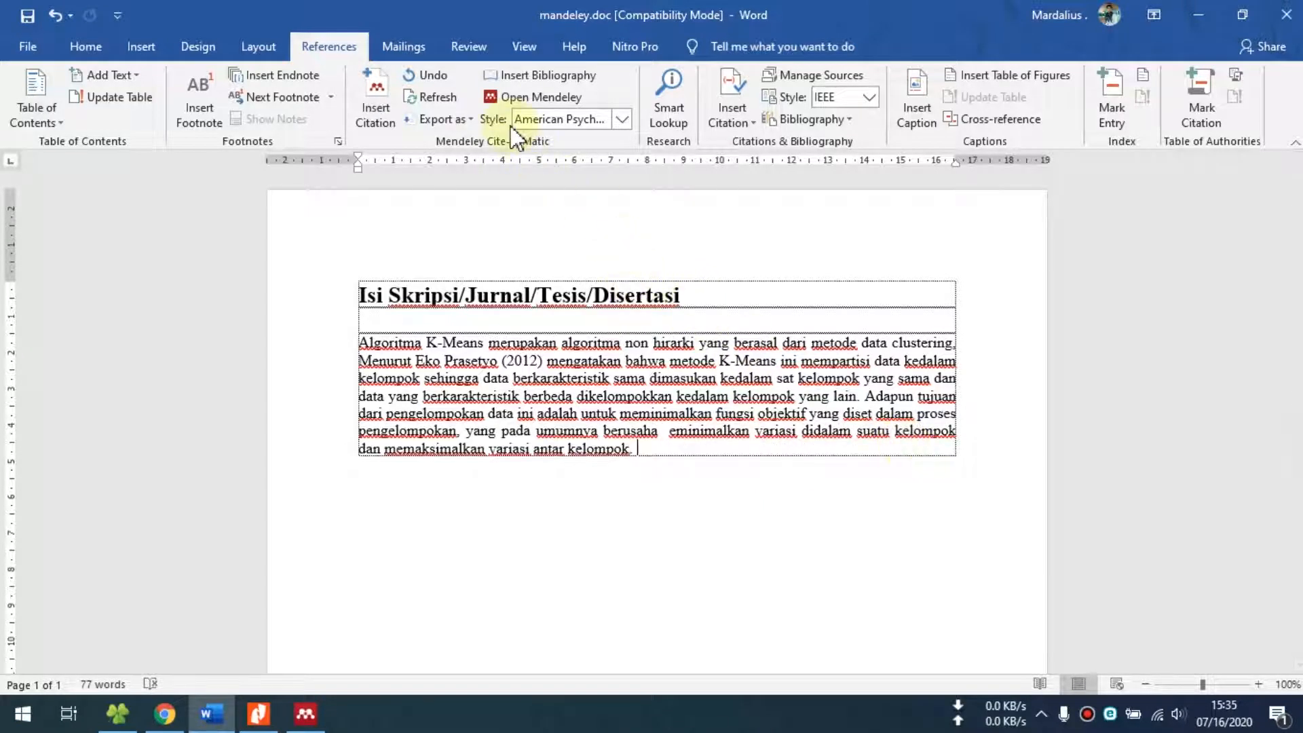
# Set the Mendeley citation style to IEEE and insert a combined citation of the Rapid Miner Studio and Webgis articles after the paragraph
pyautogui.click(546, 120)
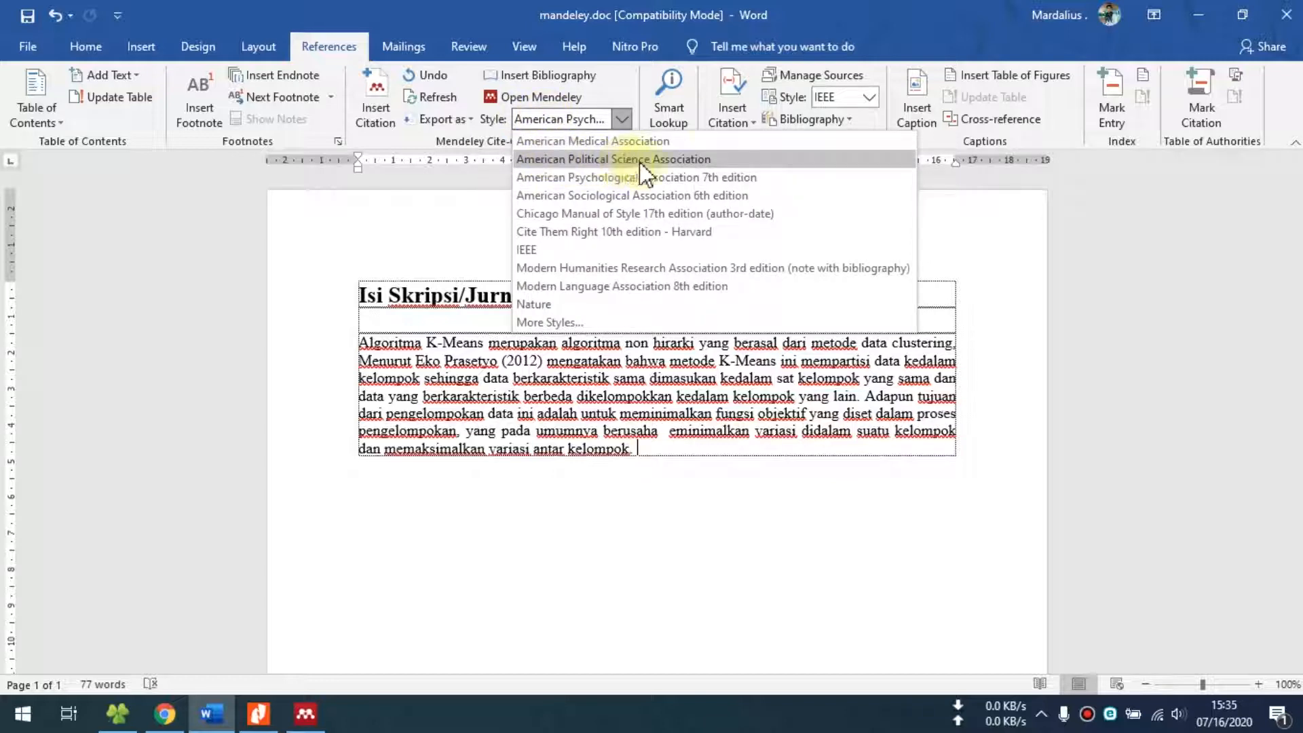
pyautogui.click(538, 253)
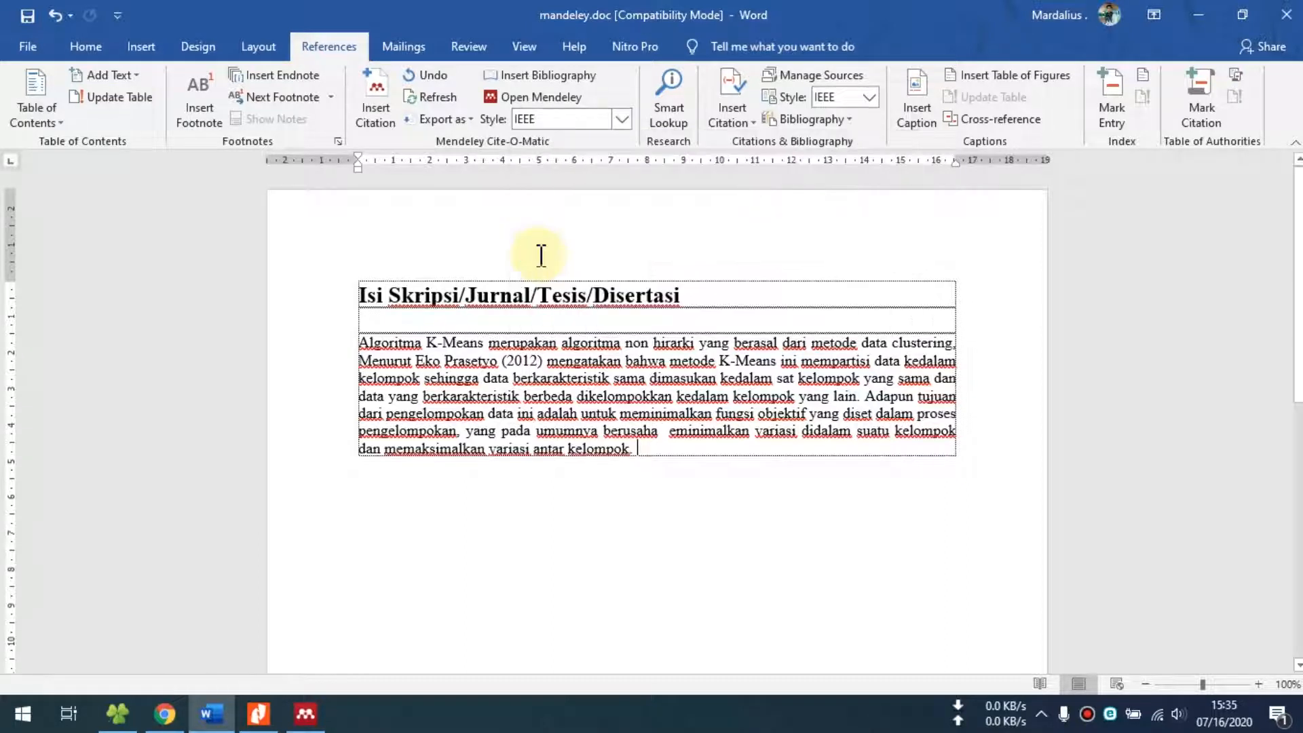
pyautogui.click(376, 125)
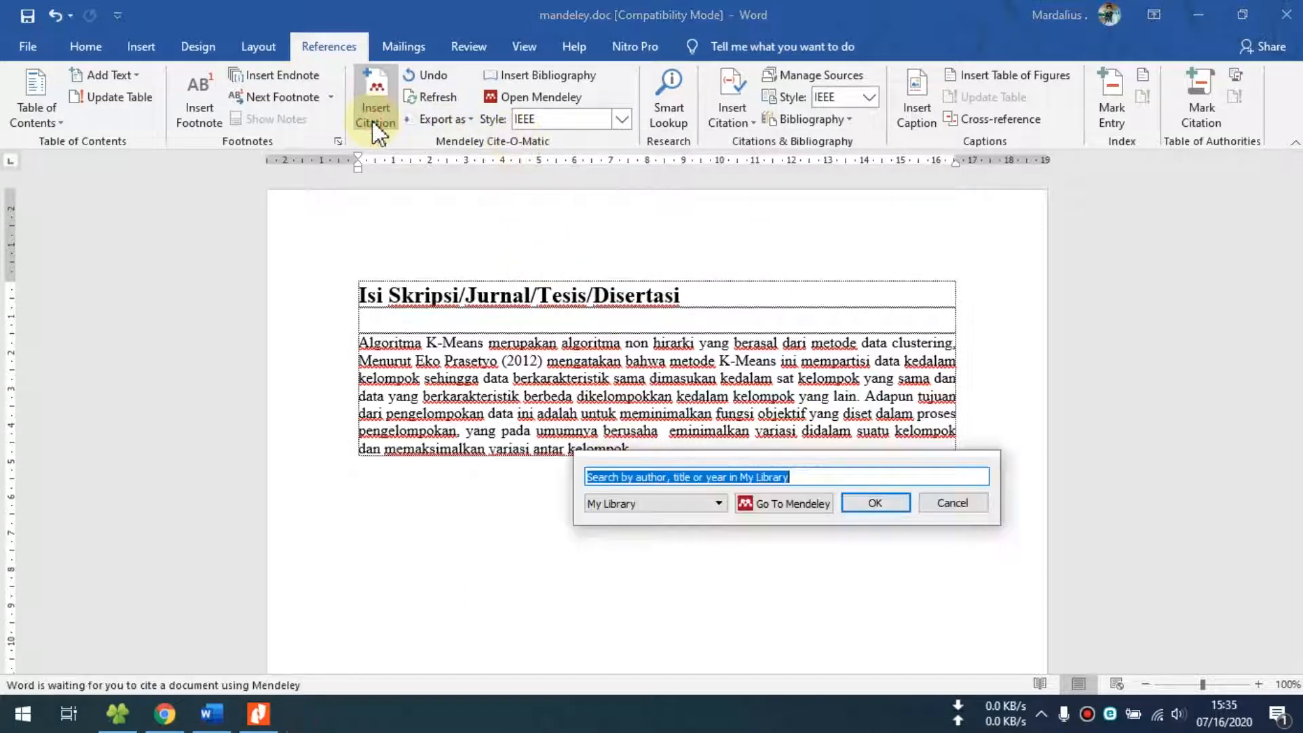
pyautogui.write('m')
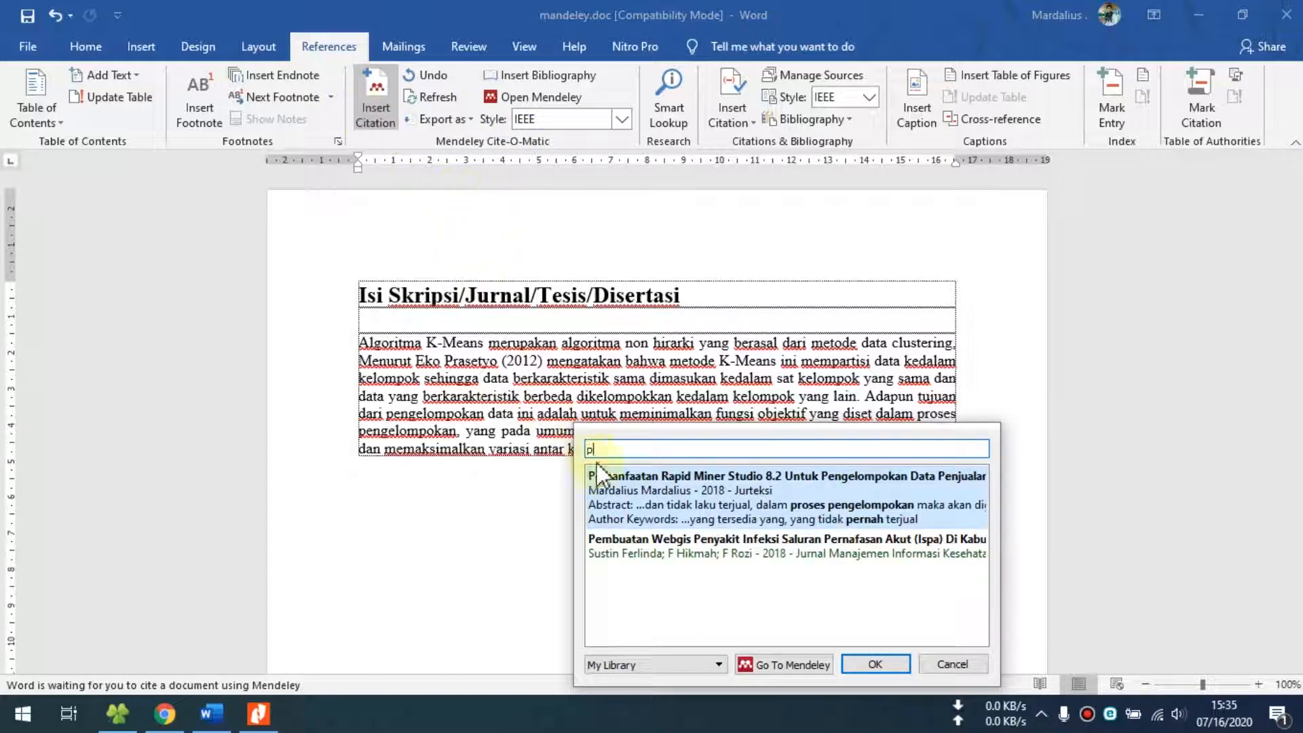
pyautogui.click(622, 494)
pyautogui.write('p')
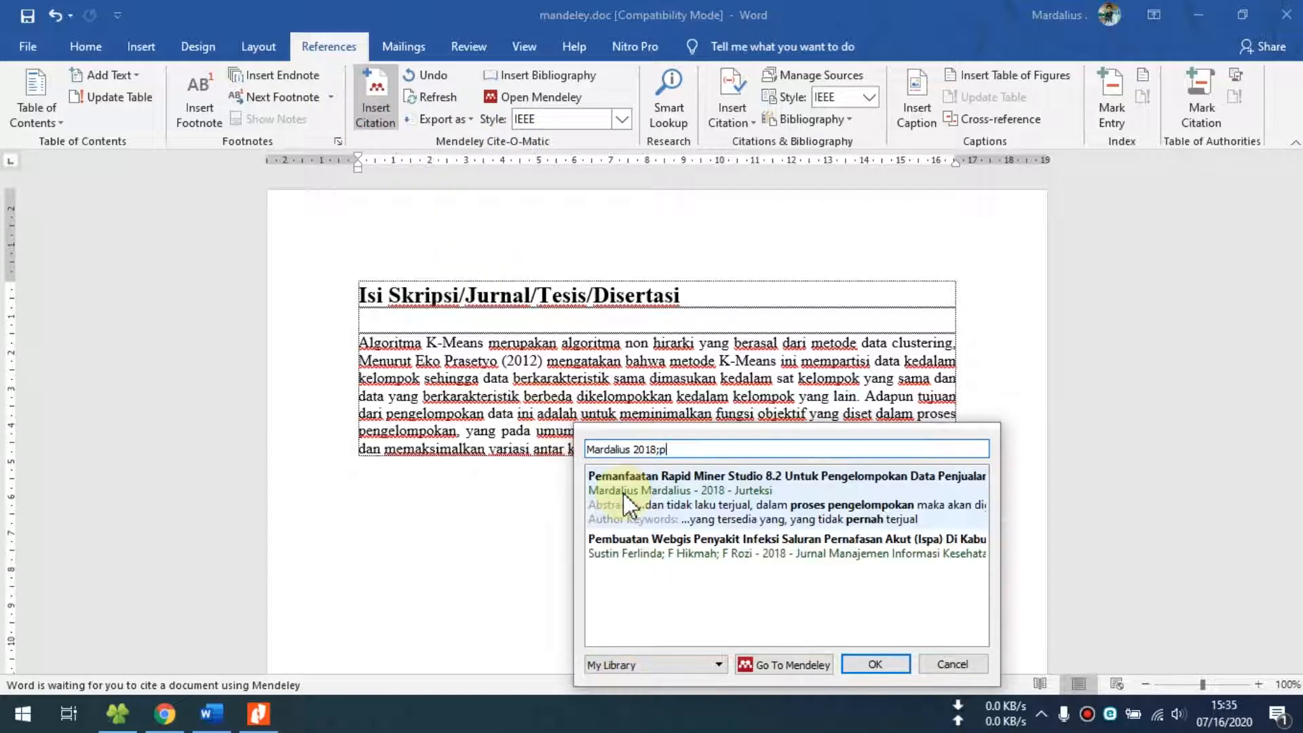
pyautogui.click(633, 551)
pyautogui.click(877, 474)
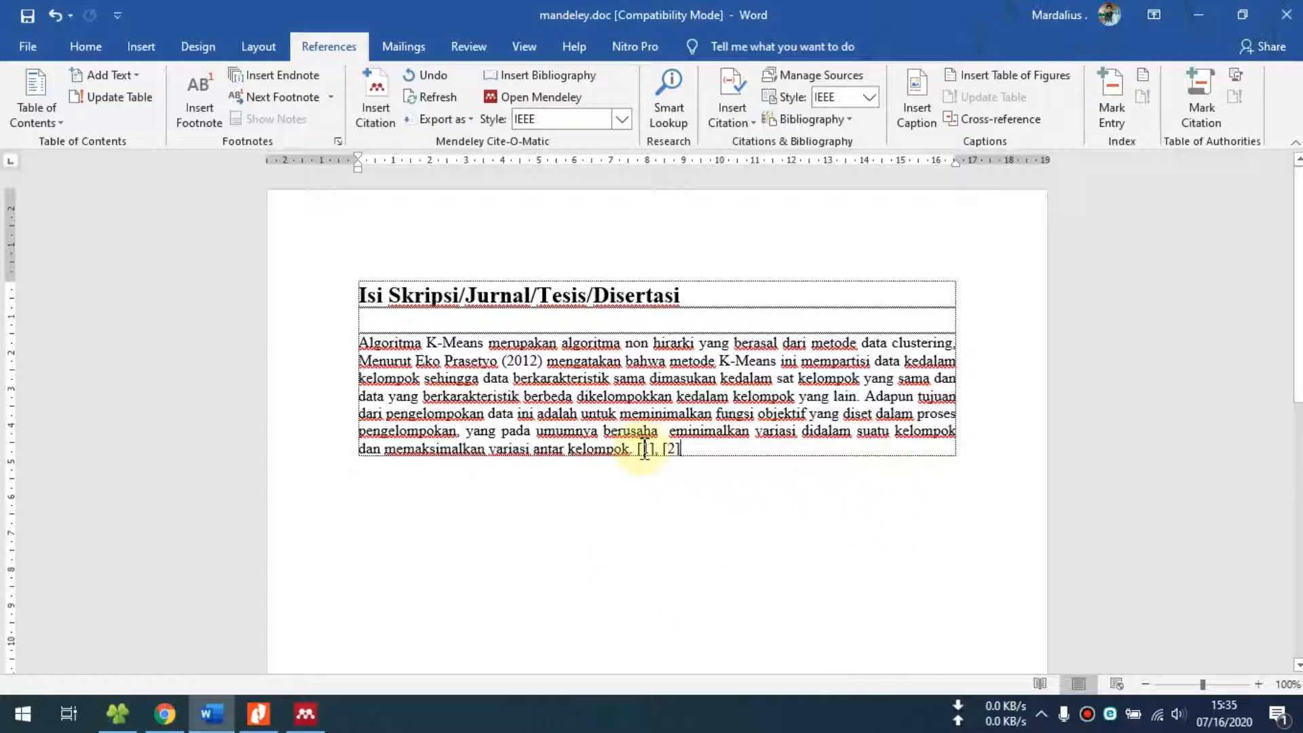
# Add a long run of blank lines below the cited paragraph to make room for the reference list
pyautogui.scroll(-4, 706, 465)
pyautogui.scroll(3, 716, 464)
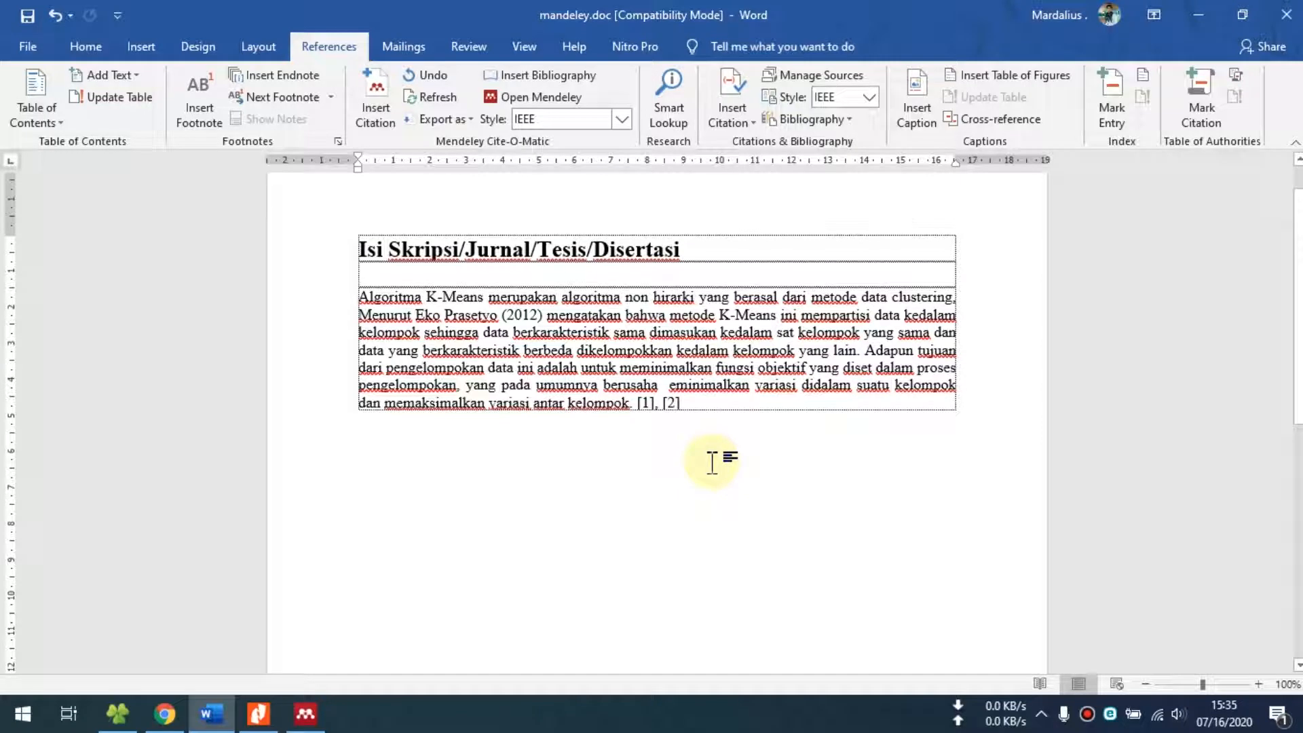
pyautogui.press('Tab')
pyautogui.press('Tab')
pyautogui.press('Tab')
pyautogui.press('Tab')
pyautogui.press('Tab')
pyautogui.press('Tab')
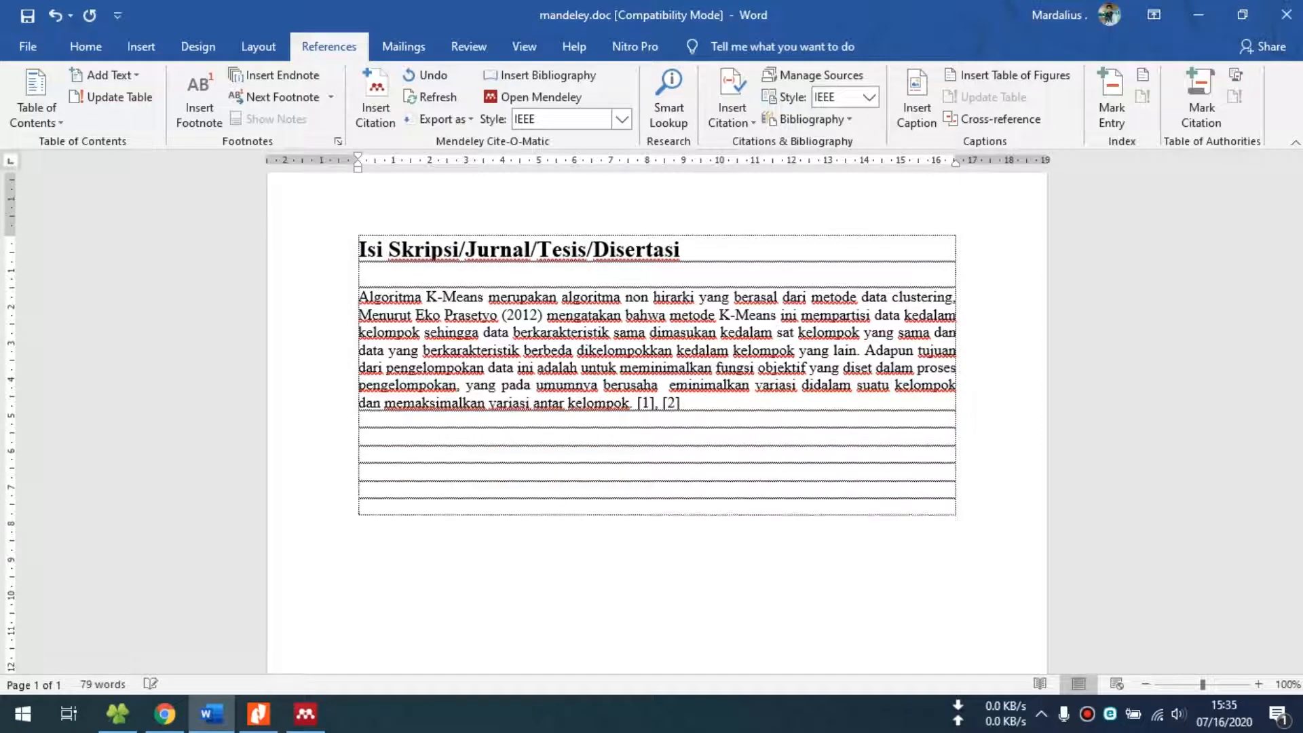
pyautogui.press('Tab')
pyautogui.press('Tab')
pyautogui.press('Tab')
pyautogui.press('Tab')
pyautogui.press('Tab')
pyautogui.press('Tab')
pyautogui.press('Tab')
pyautogui.press('Tab')
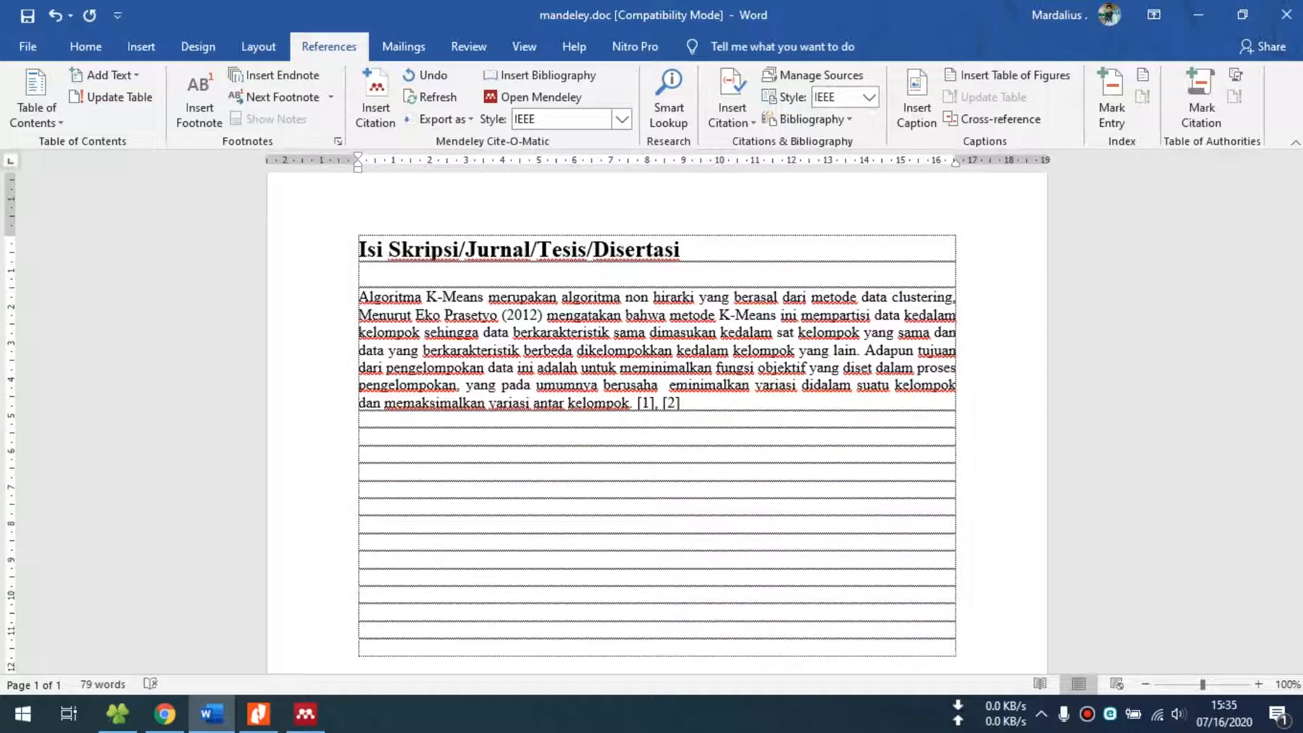
pyautogui.scroll(-4, 709, 460)
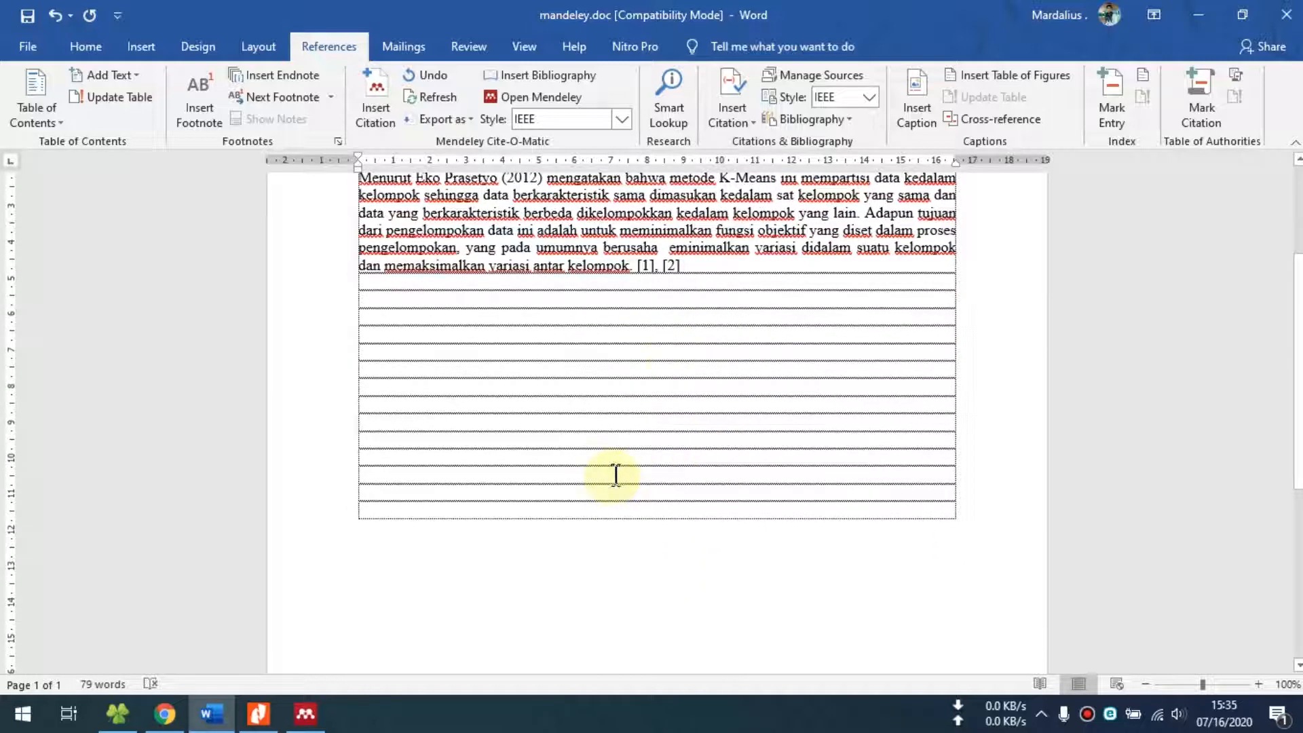
pyautogui.scroll(-2, 558, 430)
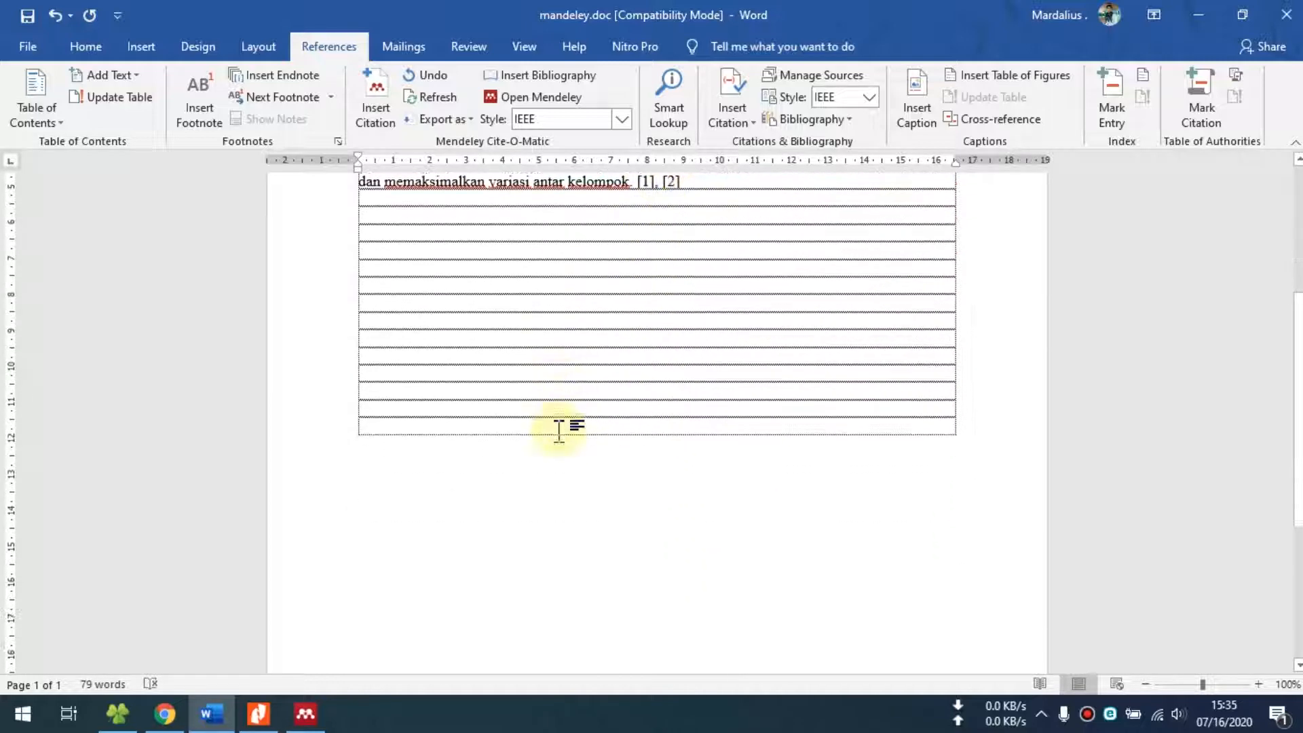
pyautogui.press('Tab')
pyautogui.press('Tab')
pyautogui.press('Tab')
pyautogui.press('Tab')
pyautogui.press('Tab')
pyautogui.press('Tab')
pyautogui.press('Tab')
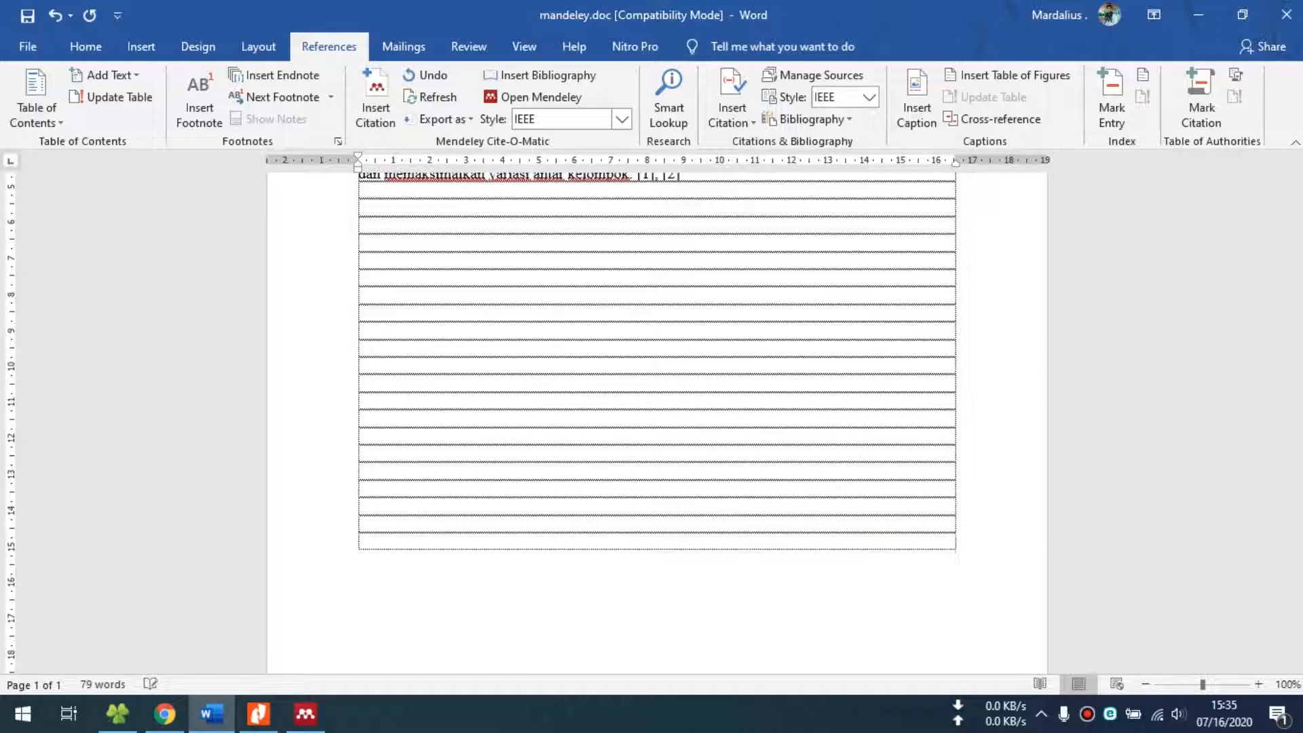
pyautogui.press('Tab')
pyautogui.press('Tab')
pyautogui.press('Tab')
pyautogui.press('Tab')
pyautogui.press('Tab')
pyautogui.scroll(-6, 544, 430)
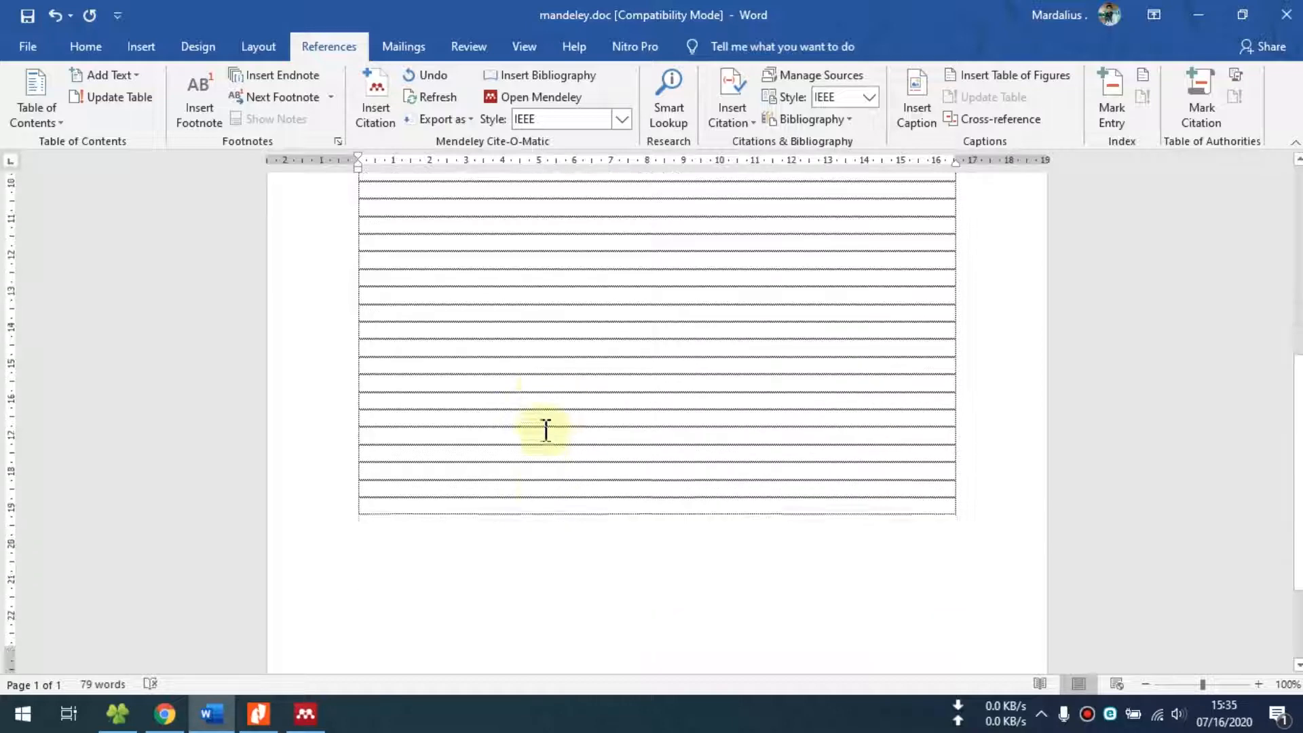
# Remove the surplus blank lines, leaving four below the cited paragraph
pyautogui.scroll(8, 543, 430)
pyautogui.press('BackSpace')
pyautogui.press('BackSpace')
pyautogui.press('BackSpace')
pyautogui.press('BackSpace')
pyautogui.press('BackSpace')
pyautogui.press('BackSpace')
pyautogui.press('BackSpace')
pyautogui.press('BackSpace')
pyautogui.press('BackSpace')
pyautogui.press('BackSpace')
pyautogui.press('BackSpace')
pyautogui.press('BackSpace')
pyautogui.press('BackSpace')
pyautogui.press('BackSpace')
pyautogui.press('BackSpace')
pyautogui.press('BackSpace')
pyautogui.press('BackSpace')
pyautogui.press('BackSpace')
pyautogui.press('BackSpace')
pyautogui.press('BackSpace')
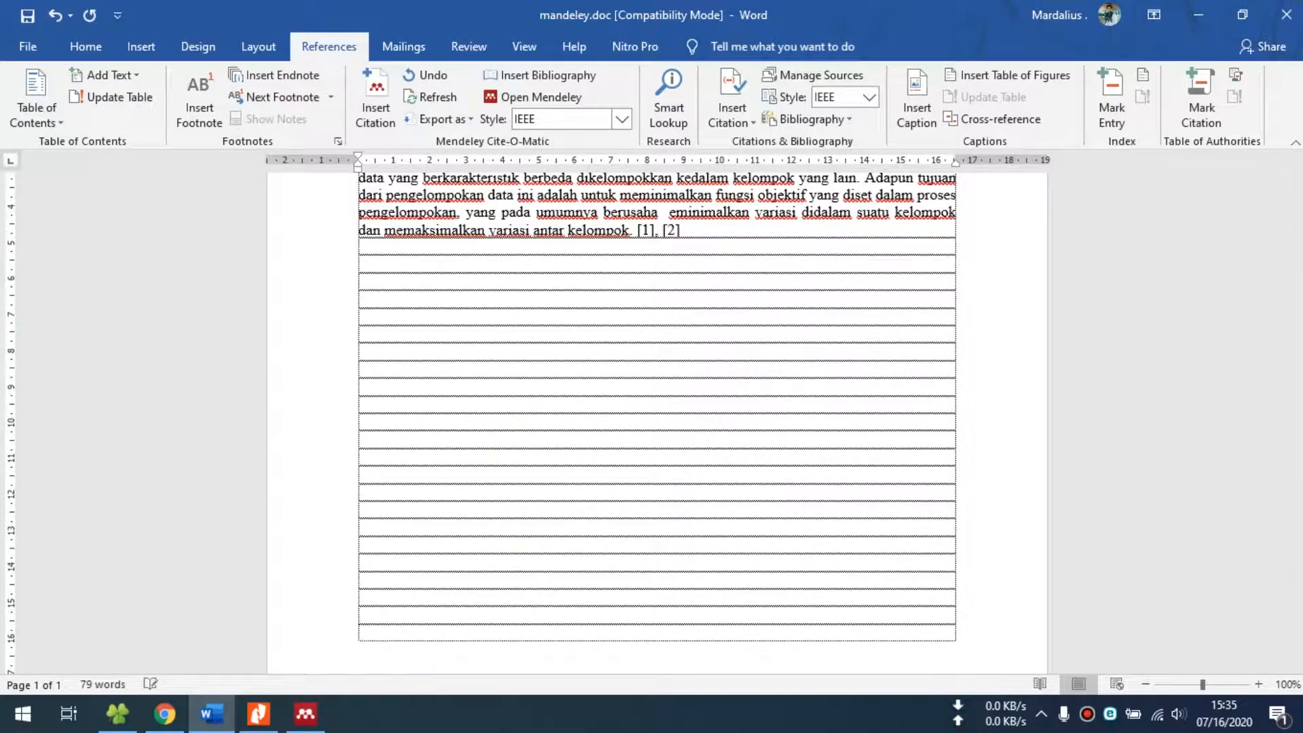
pyautogui.press('BackSpace')
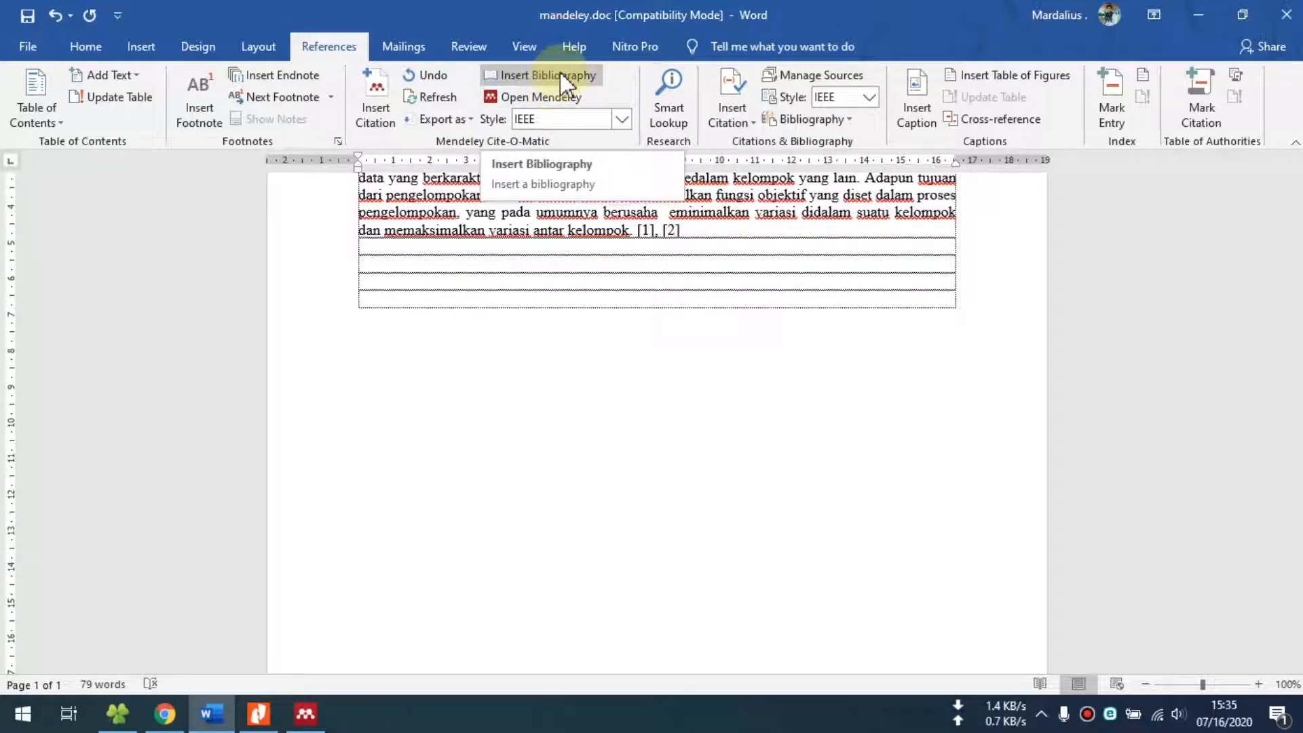
# Insert the Mendeley bibliography on the last blank line and enter the heading "Daftar Pustaka" directly above it
pyautogui.click(533, 77)
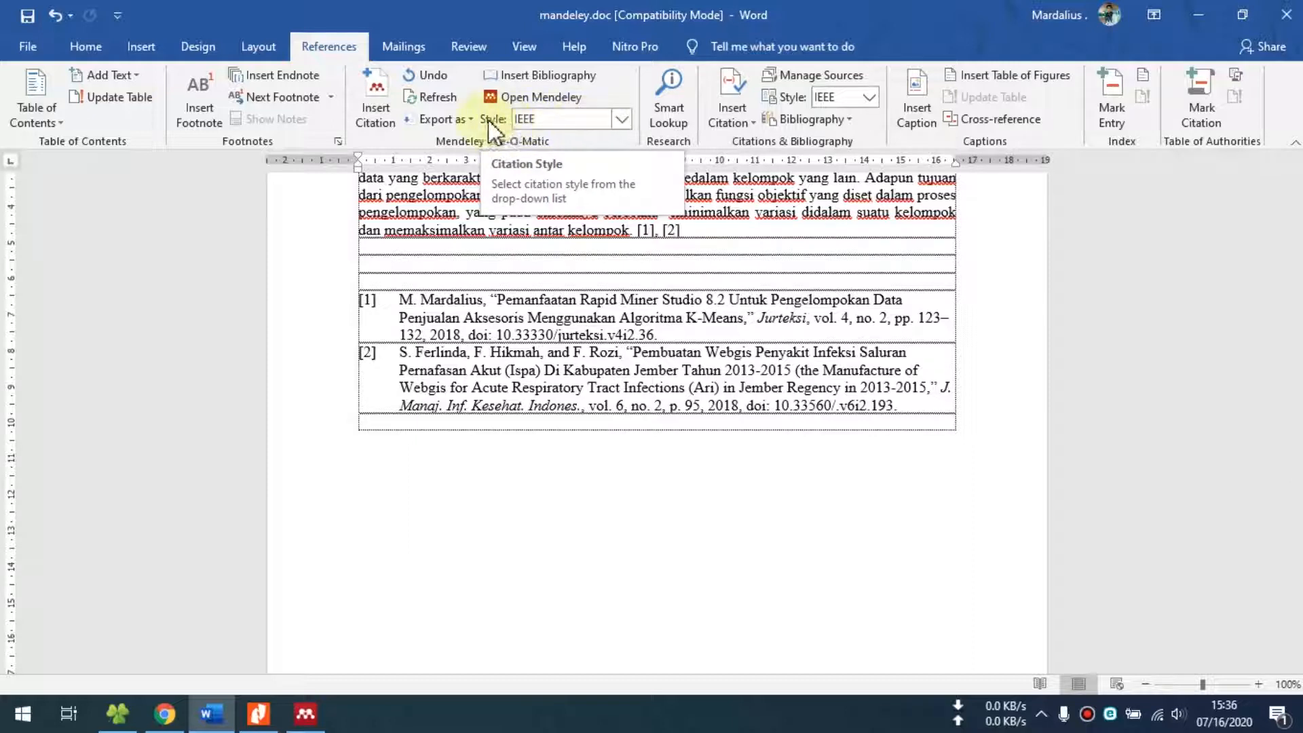
pyautogui.click(382, 279)
pyautogui.write('Daftar Pustaka')
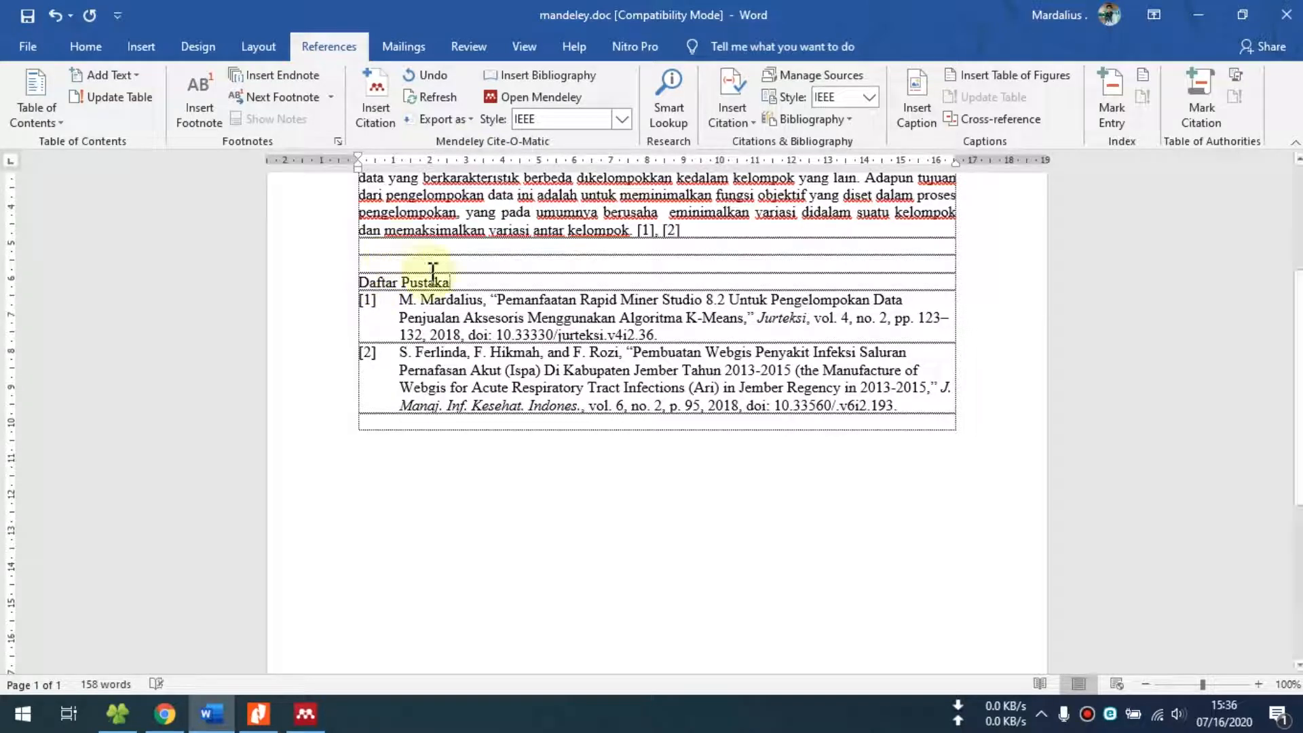
# Make the Daftar Pustaka heading bold and uppercase, and add a blank line between it and the first reference
pyautogui.moveTo(466, 283); pyautogui.dragTo(358, 279)
pyautogui.hotkey('ctrl', 'b')
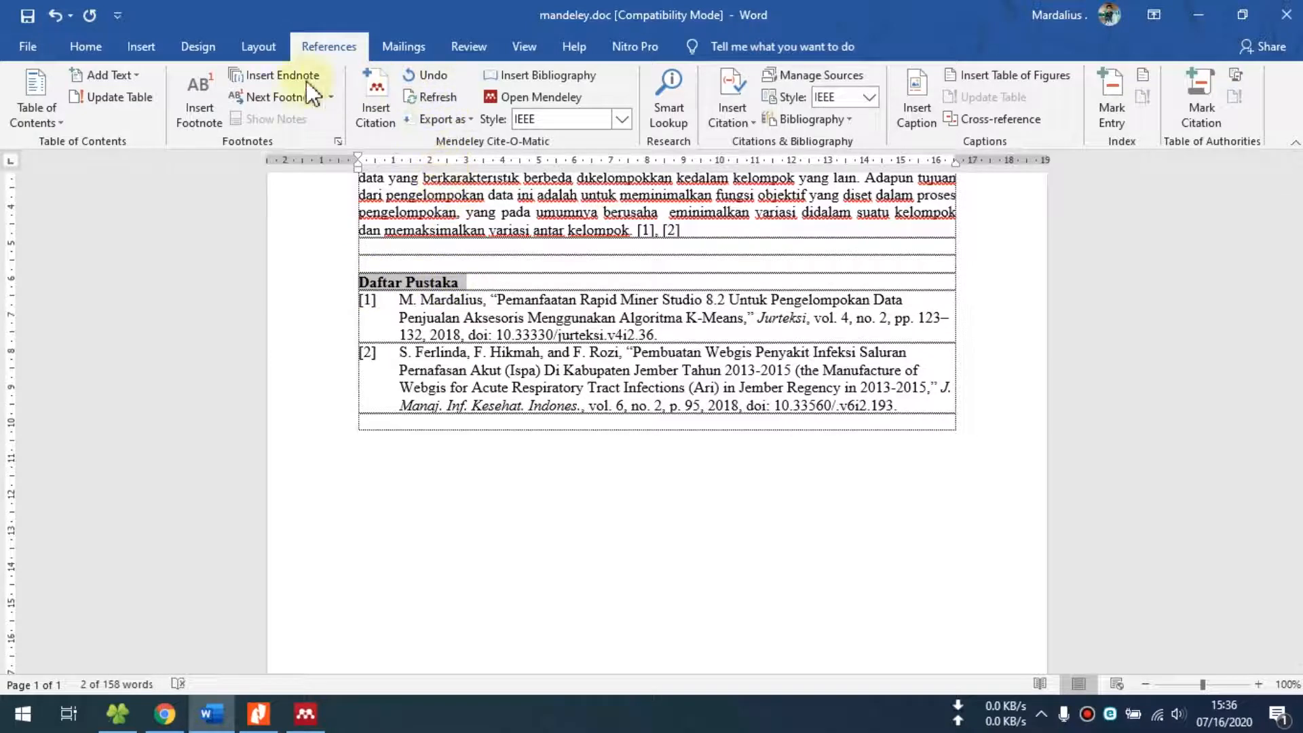
pyautogui.click(86, 46)
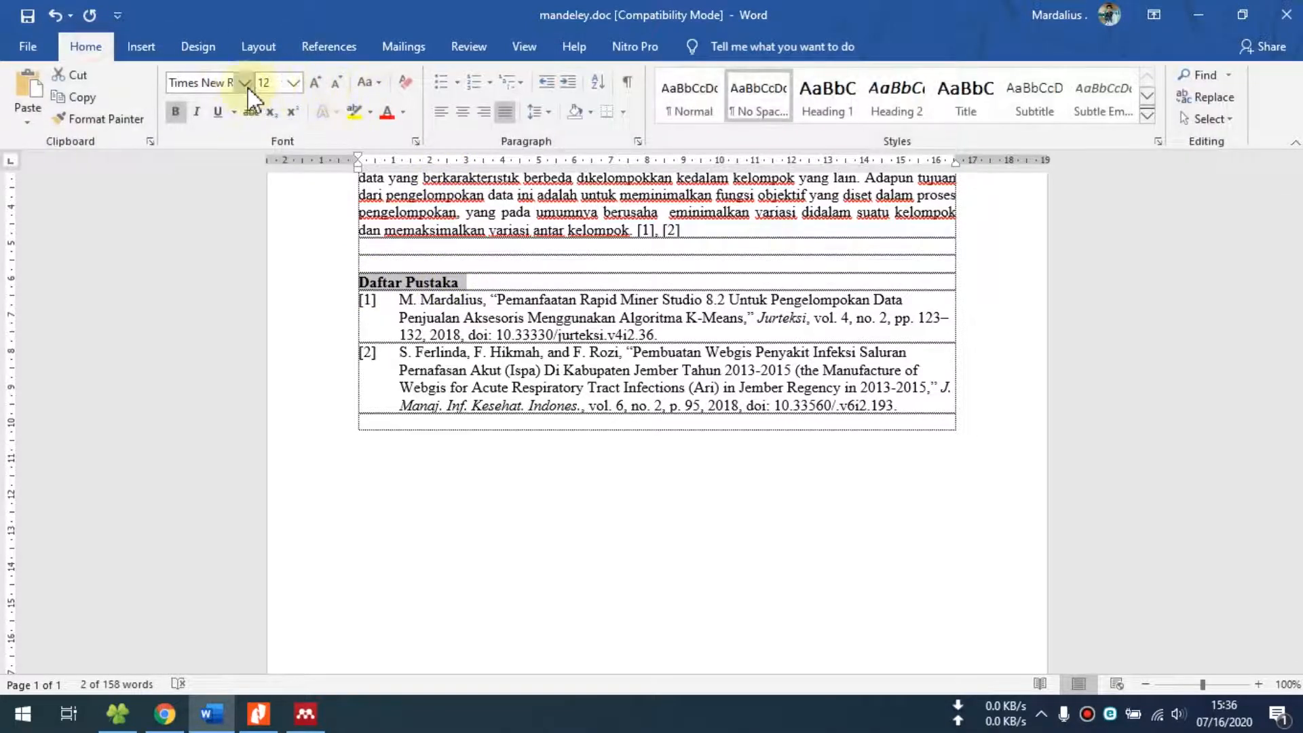
pyautogui.click(372, 82)
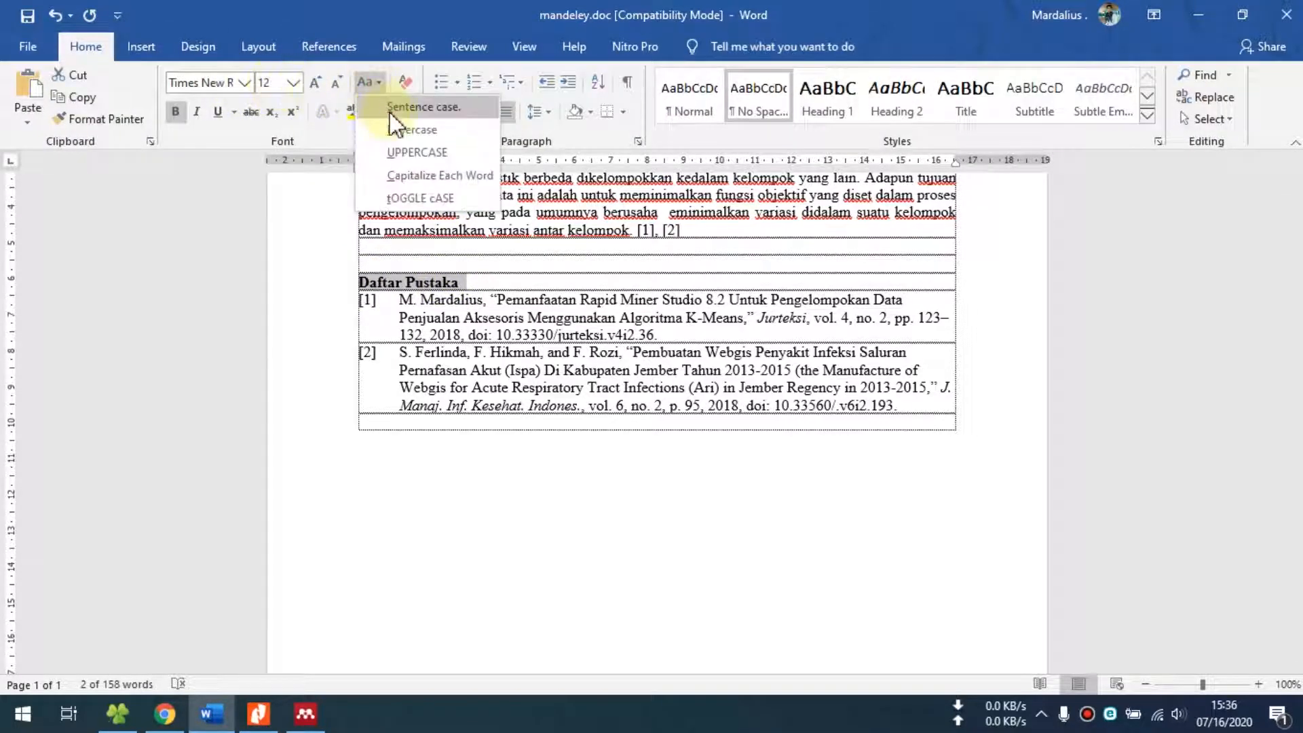
pyautogui.click(398, 151)
pyautogui.click(534, 279)
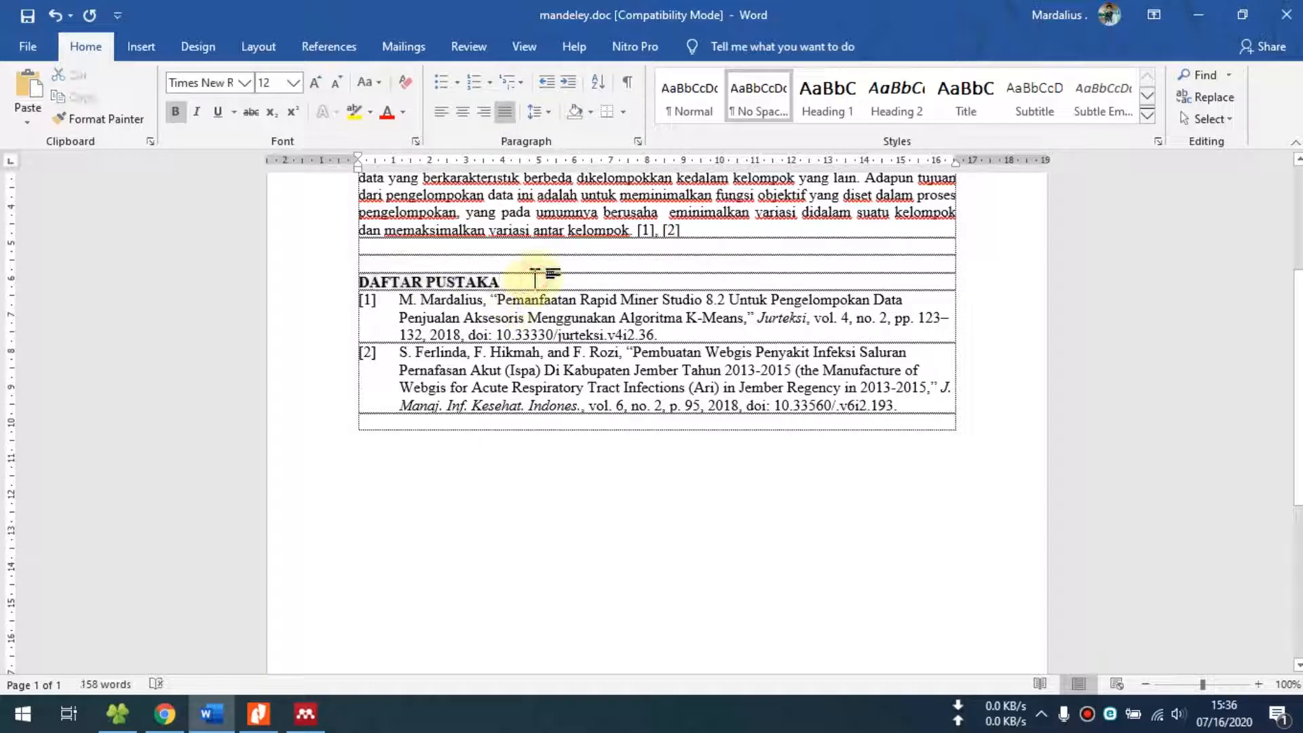
pyautogui.press('Return')
# Add a blank line between the cited paragraph and the DAFTAR PUSTAKA heading, and switch to the jurnal gis folder in File Explorer
pyautogui.scroll(3, 618, 411)
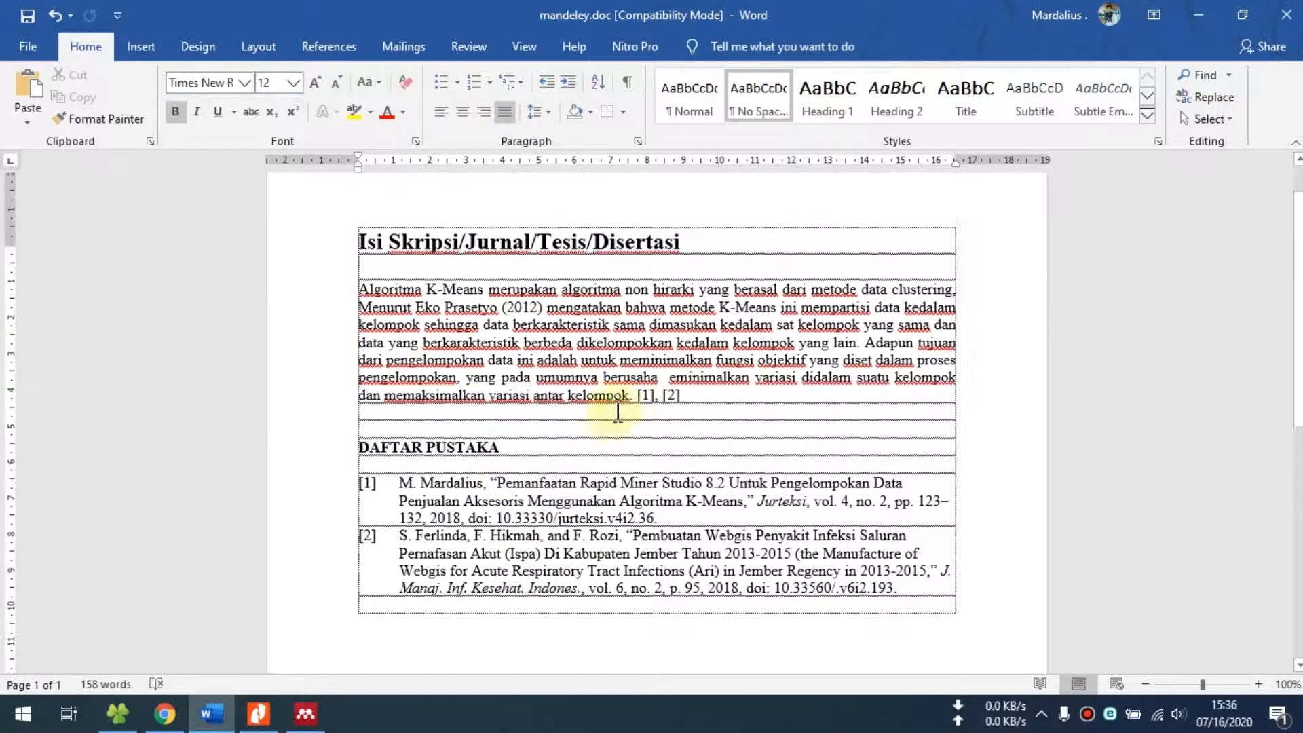
pyautogui.scroll(1, 617, 410)
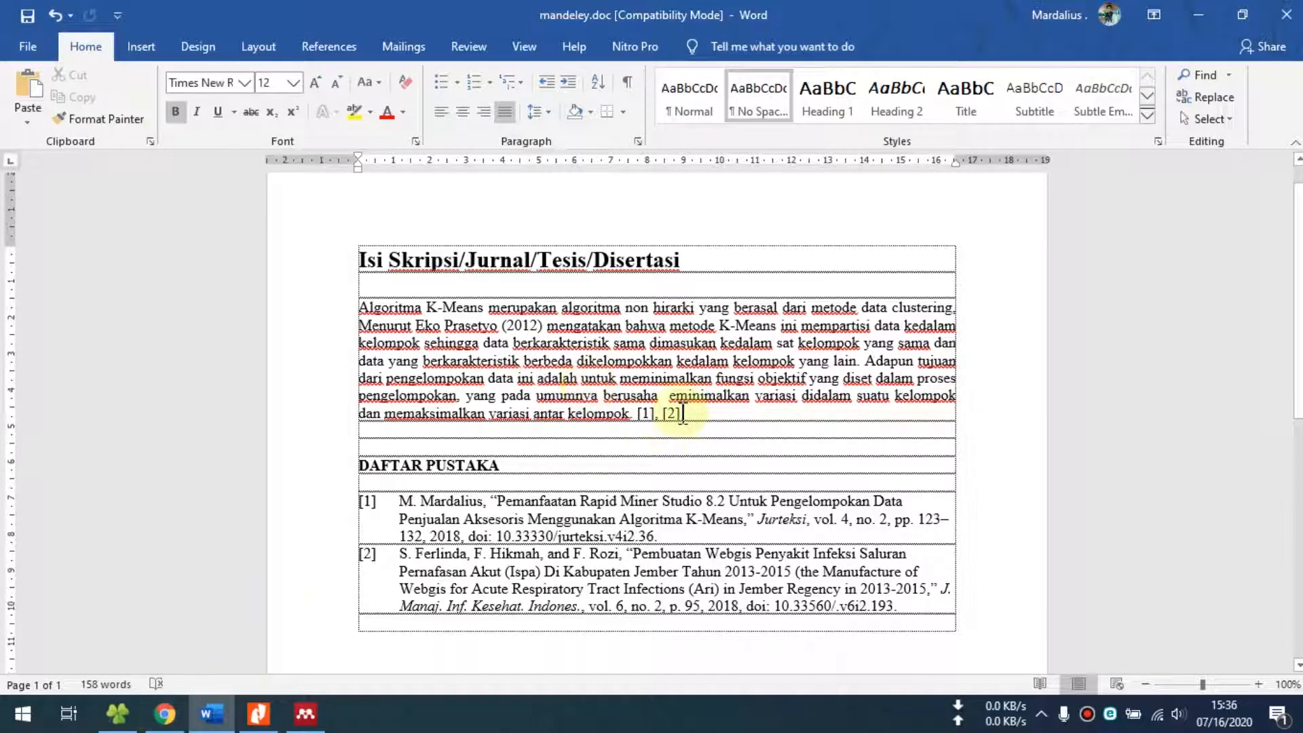
pyautogui.click(702, 413)
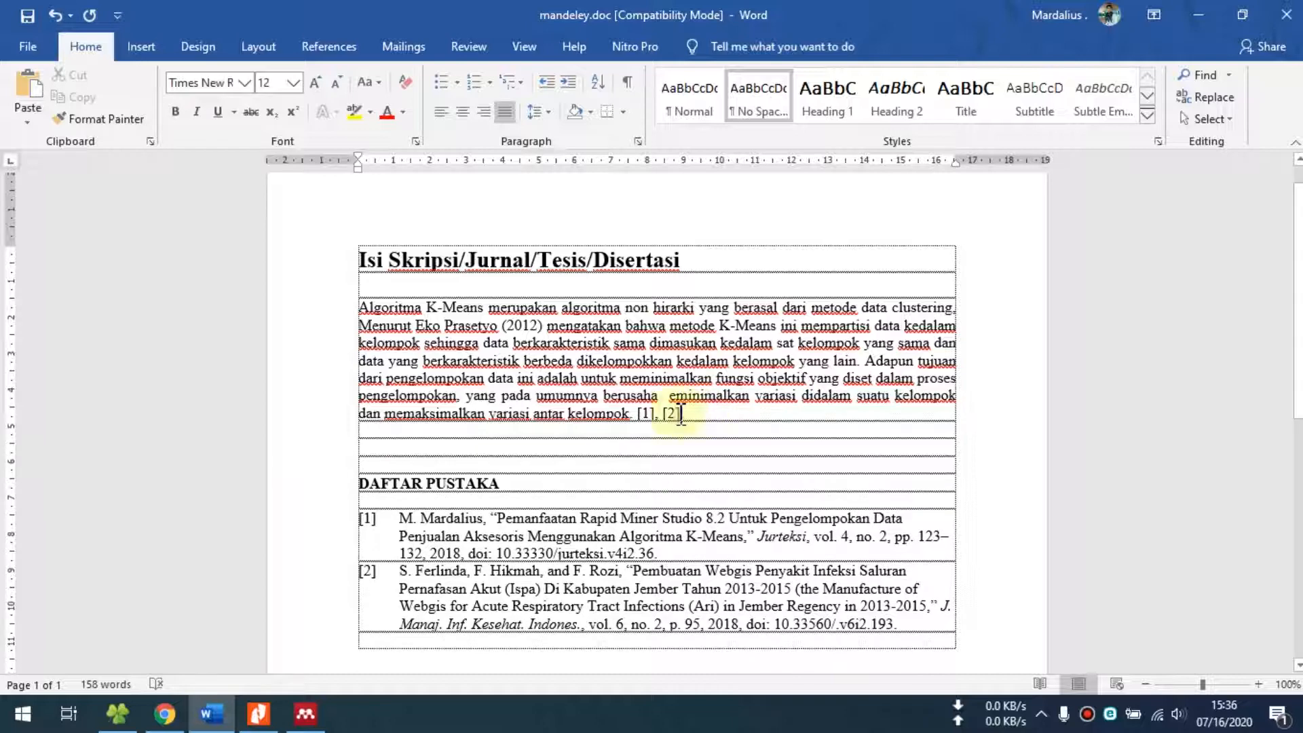
pyautogui.click(145, 709)
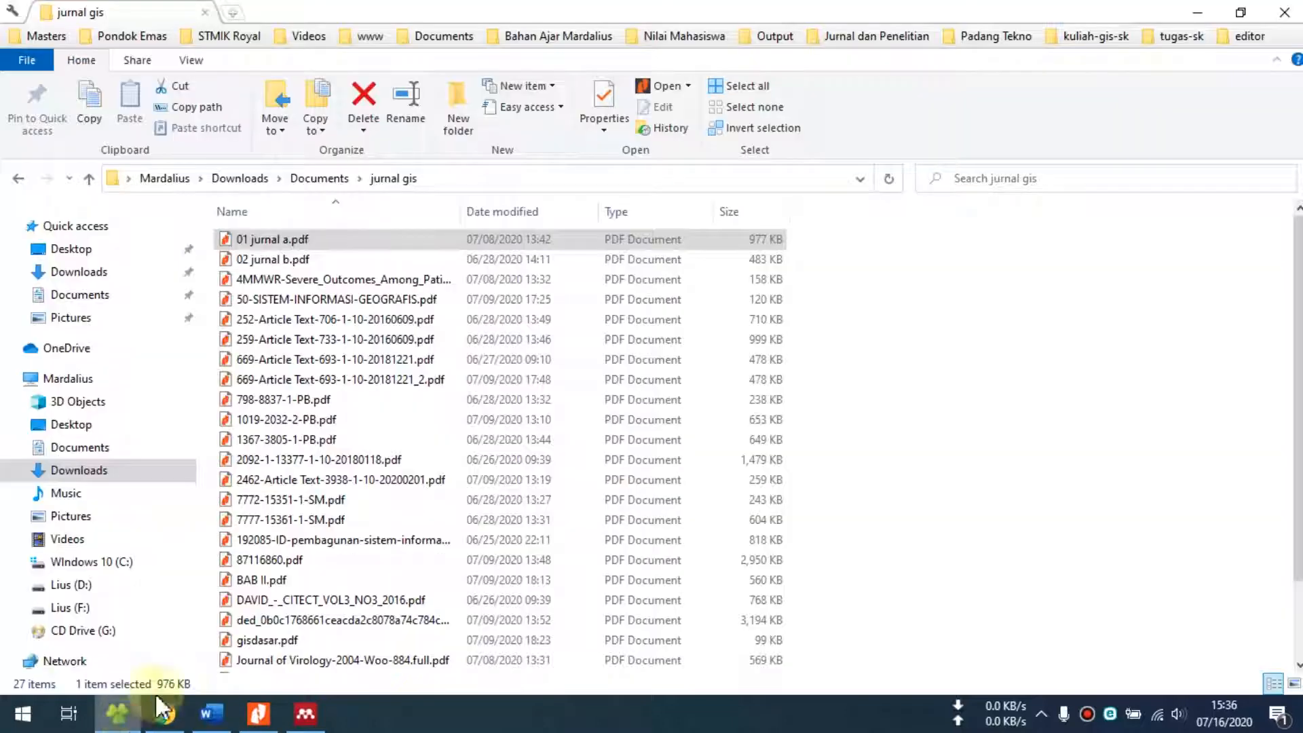
# Rename the file 1367-3805-1-PB.pdf as "03 jurnal c"
pyautogui.click(299, 440)
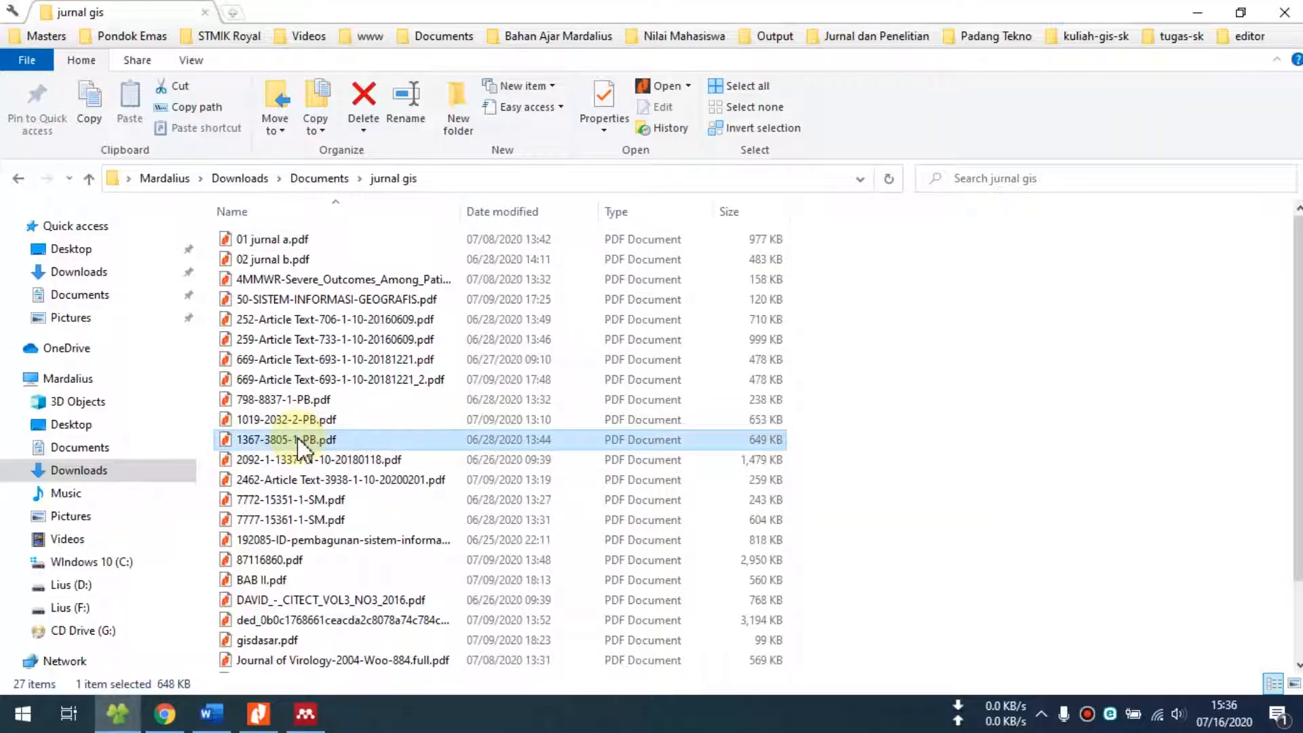
pyautogui.press('Down')
pyautogui.press('Up')
pyautogui.press('F2')
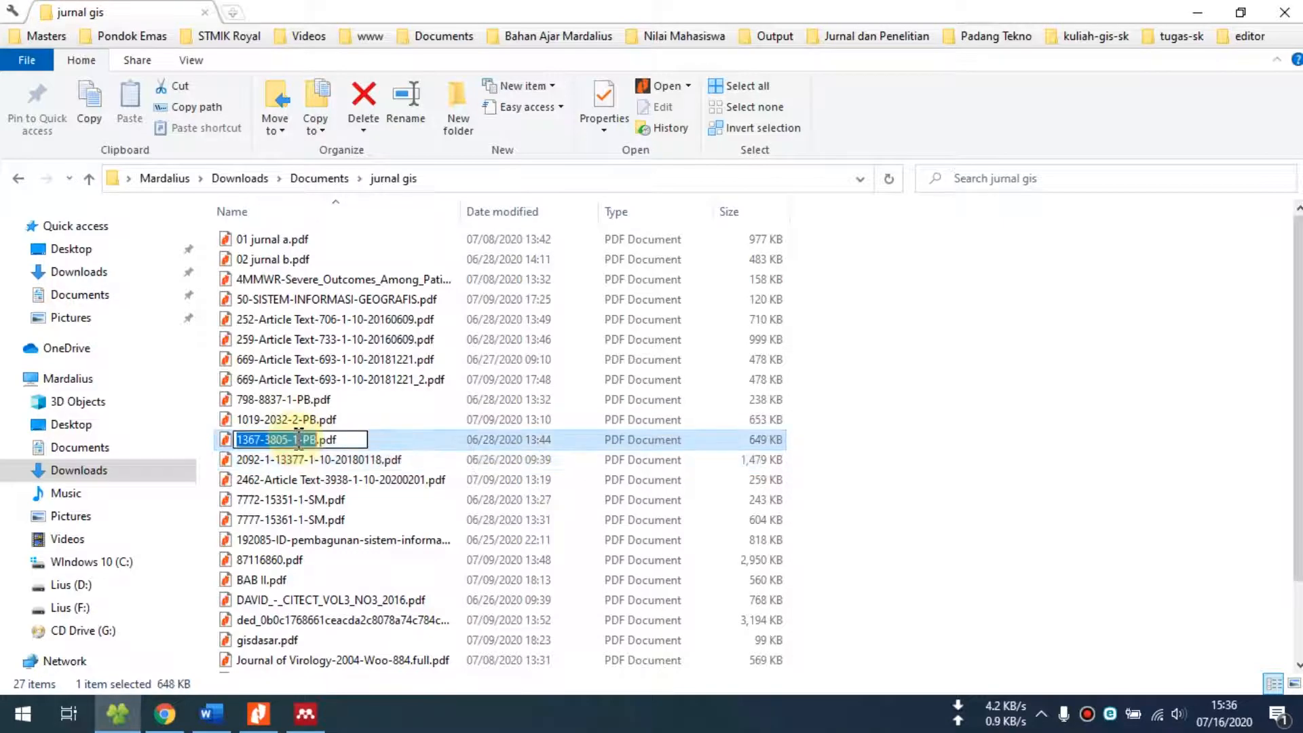
pyautogui.write('jurnal')
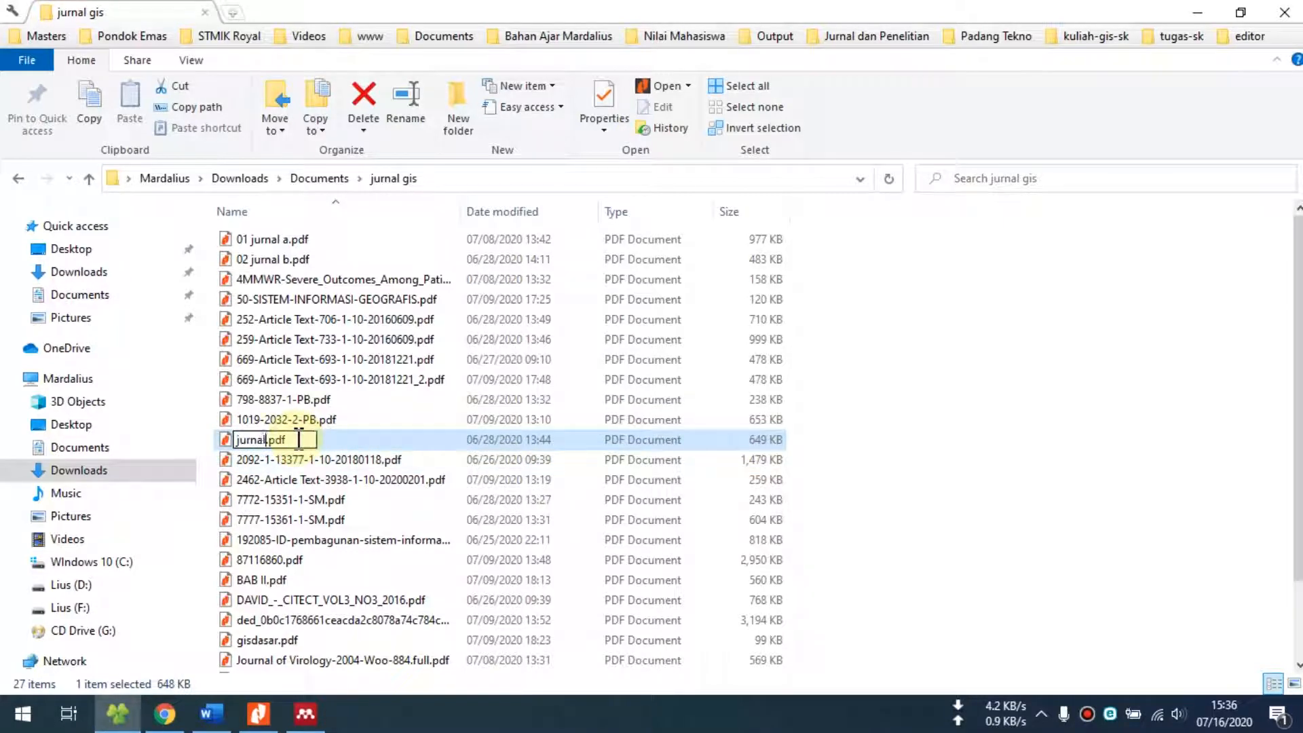
pyautogui.press('BackSpace')
pyautogui.press('BackSpace')
pyautogui.press('BackSpace')
pyautogui.press('BackSpace')
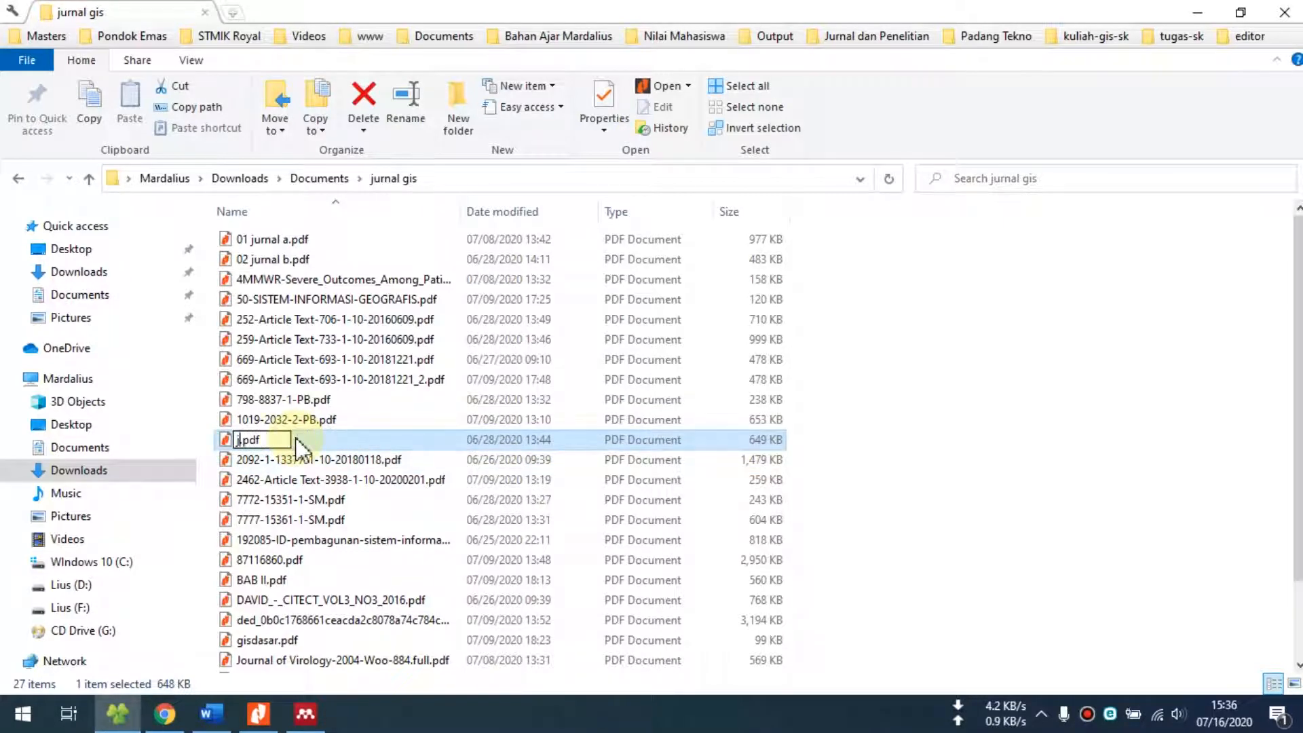
pyautogui.write('03')
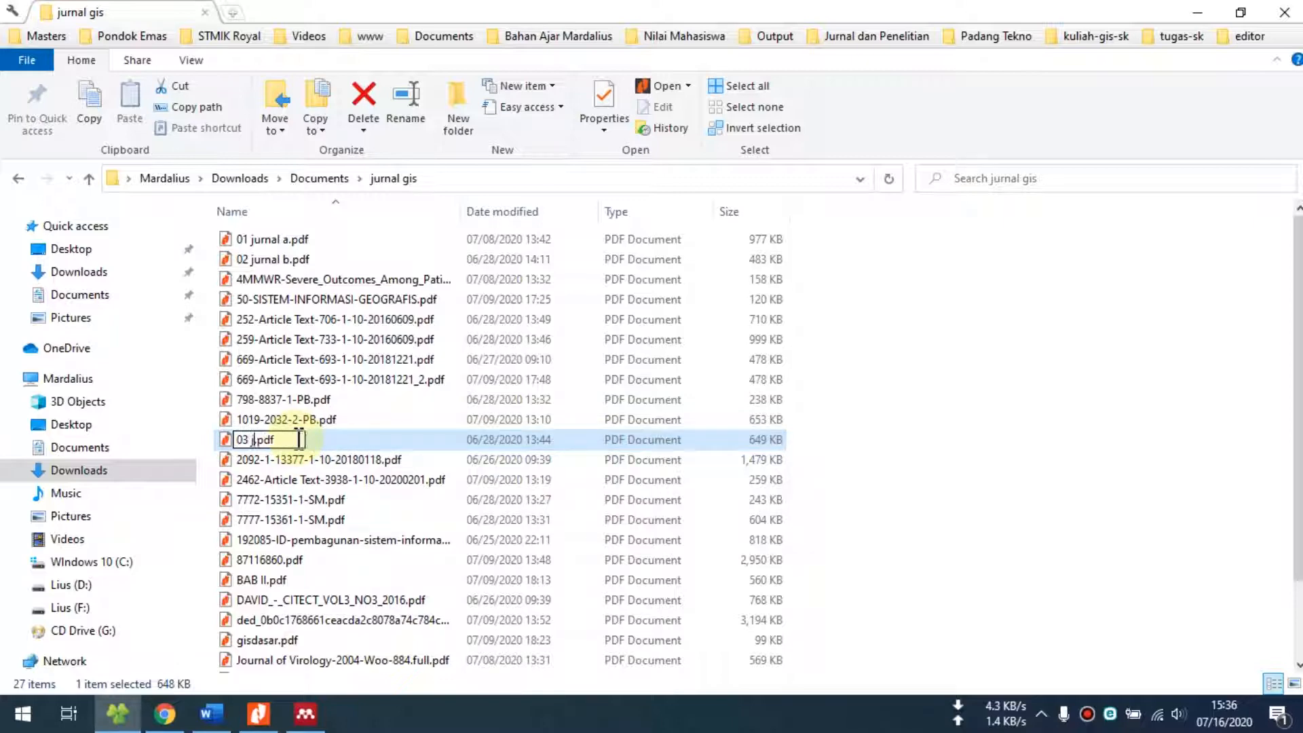
pyautogui.write(' jurnal c')
pyautogui.press('Return')
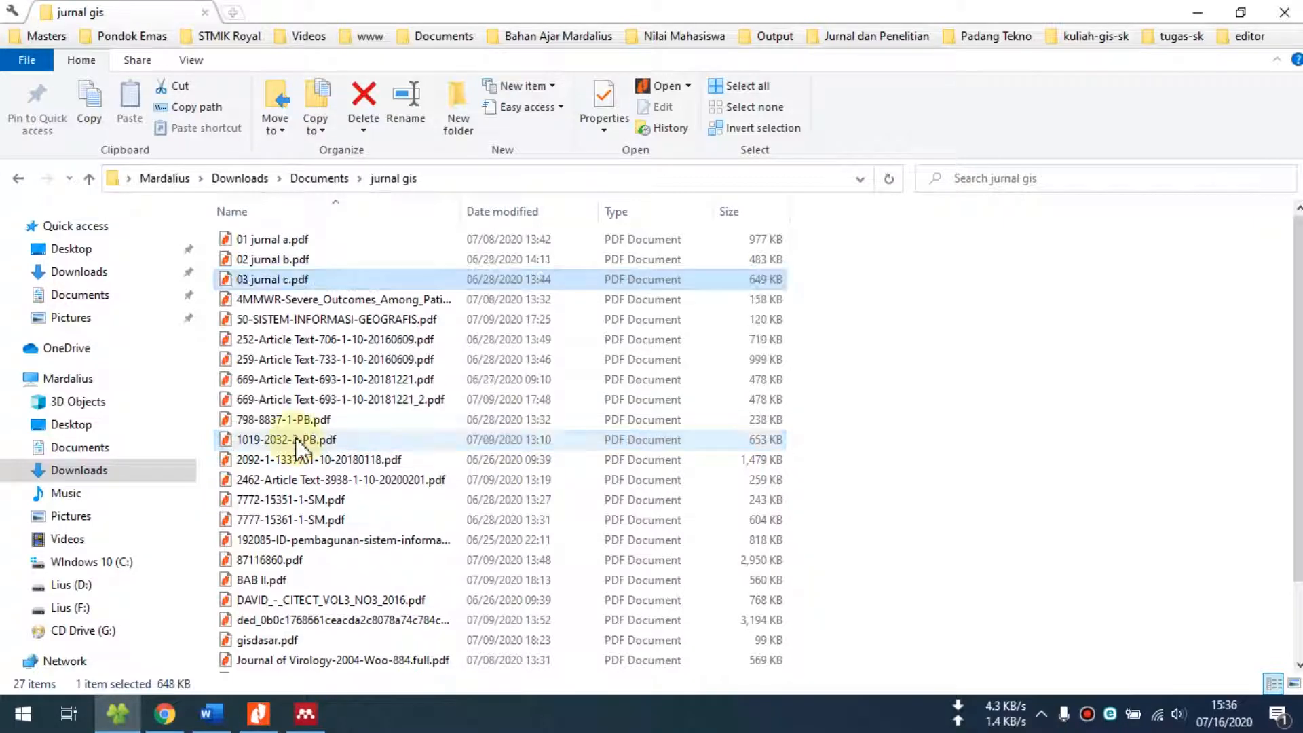
# Open 03 jurnal c.pdf and copy the opening passage of its Tinjauan Pustaka section, ending at "Informasi Geografis"
pyautogui.doubleClick(281, 278)
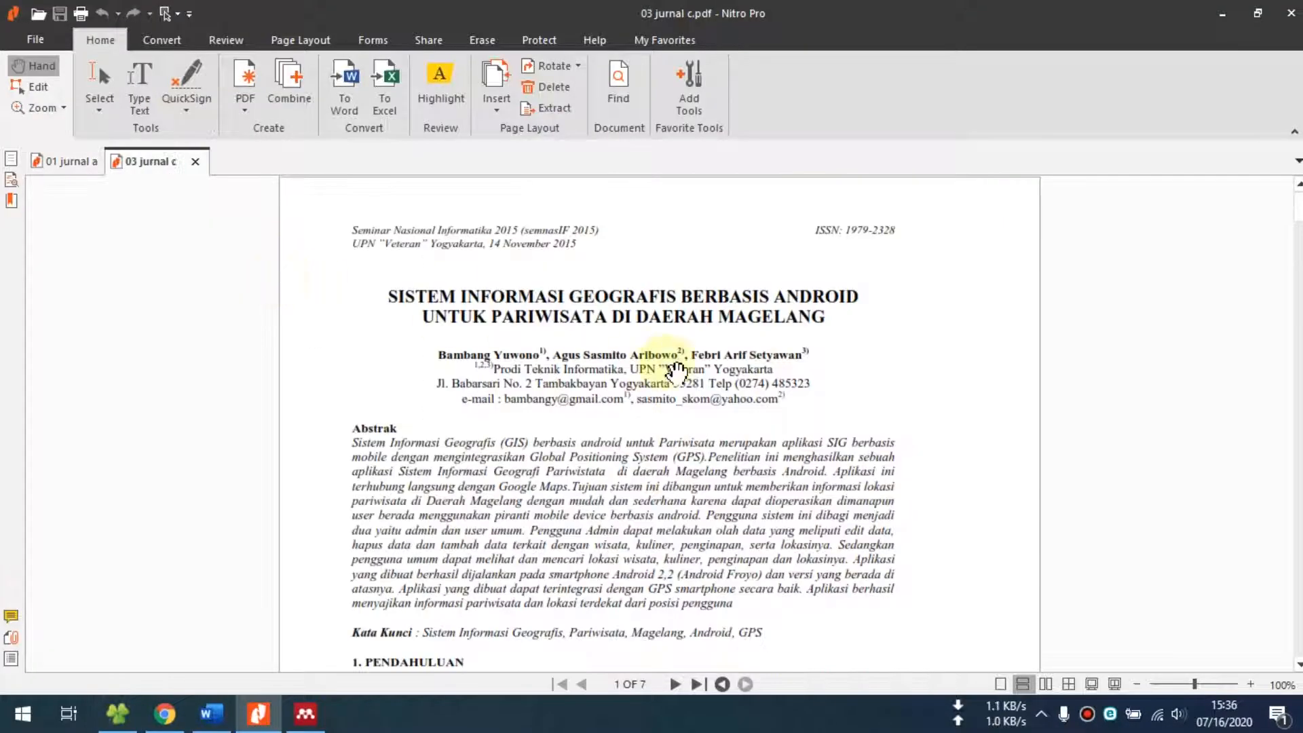
pyautogui.scroll(-5, 677, 354)
pyautogui.scroll(-10, 584, 360)
pyautogui.click(91, 73)
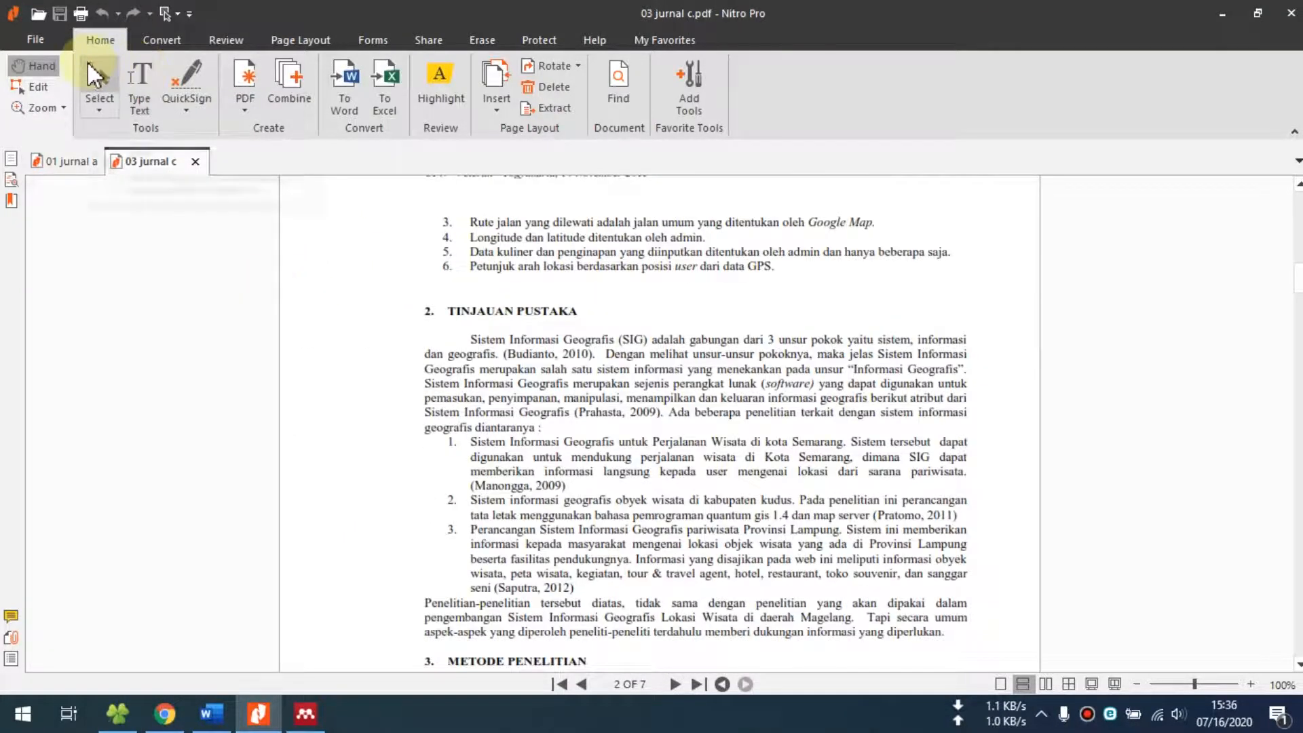
pyautogui.scroll(-5, 711, 317)
pyautogui.scroll(-3, 711, 318)
pyautogui.scroll(9, 707, 306)
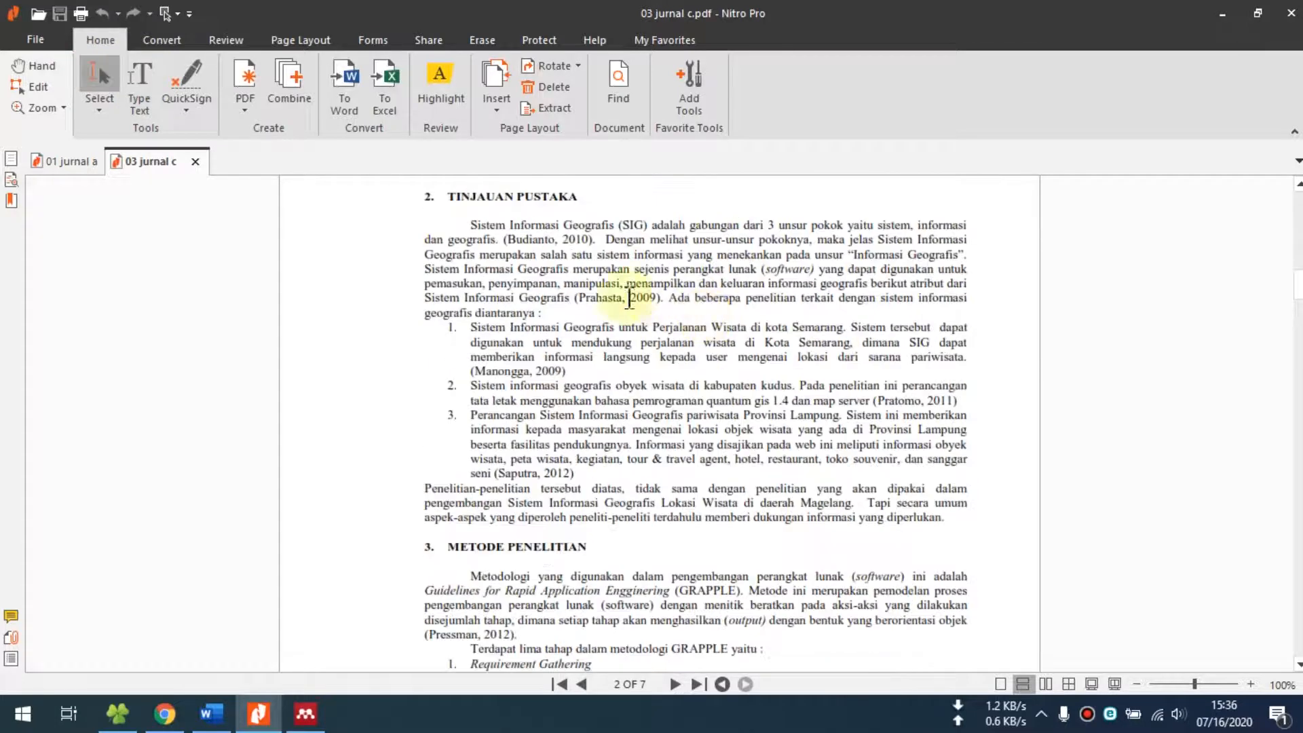
pyautogui.moveTo(469, 222); pyautogui.dragTo(509, 256)
pyautogui.click(474, 233)
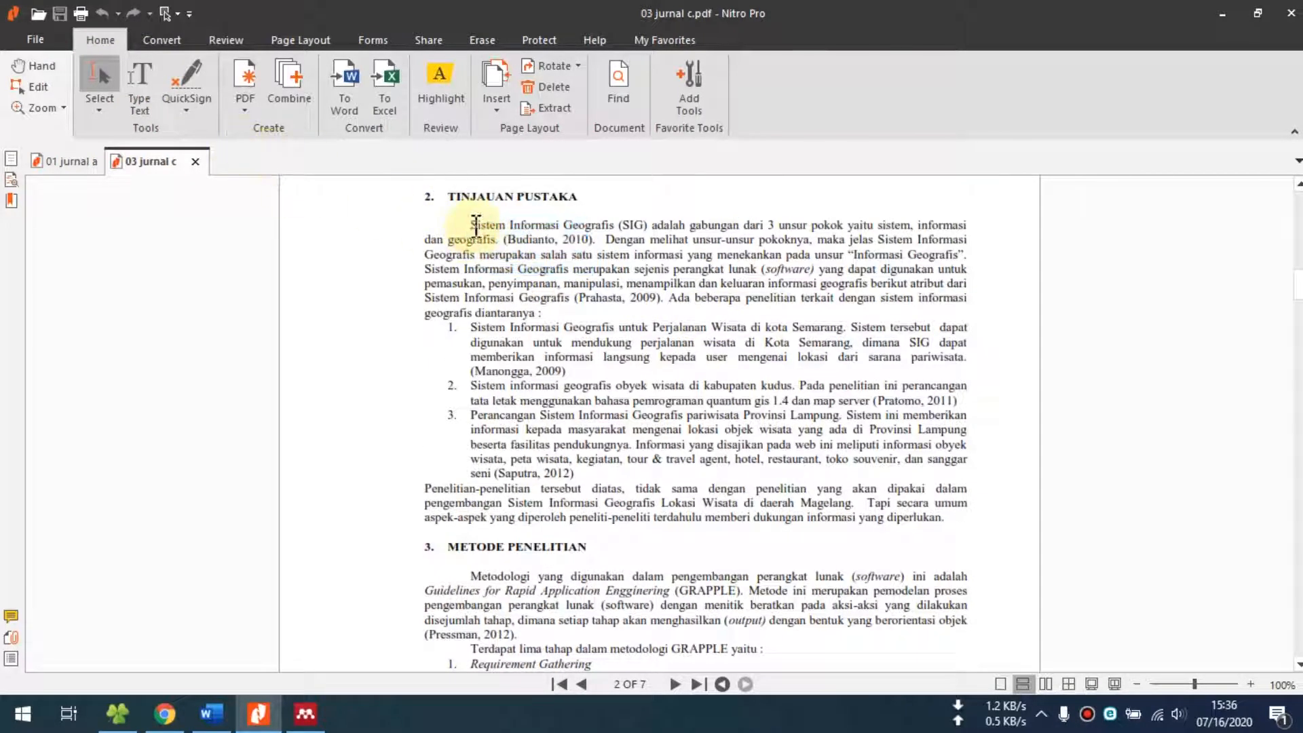
pyautogui.moveTo(475, 224); pyautogui.dragTo(972, 258)
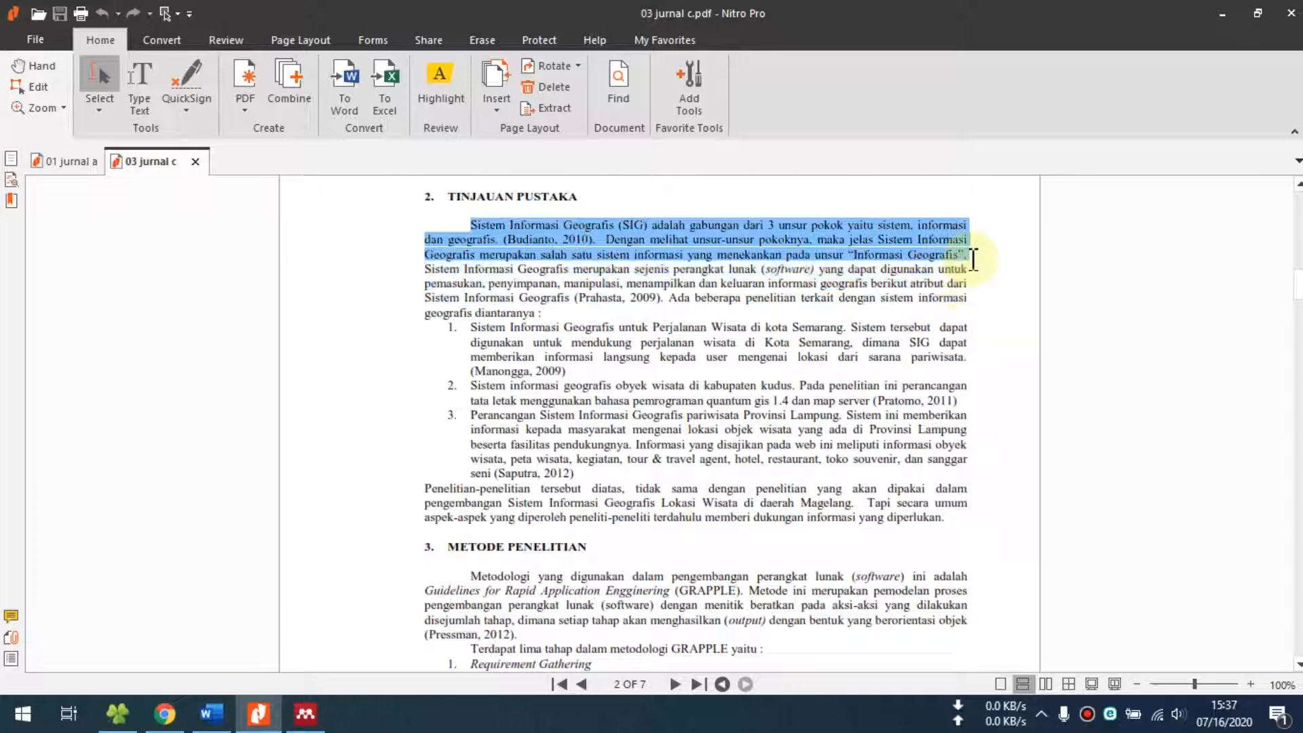
# Switch to Word, indent the first line of the K-Means paragraph, and paste the copied passage on the blank line below it
pyautogui.click(211, 714)
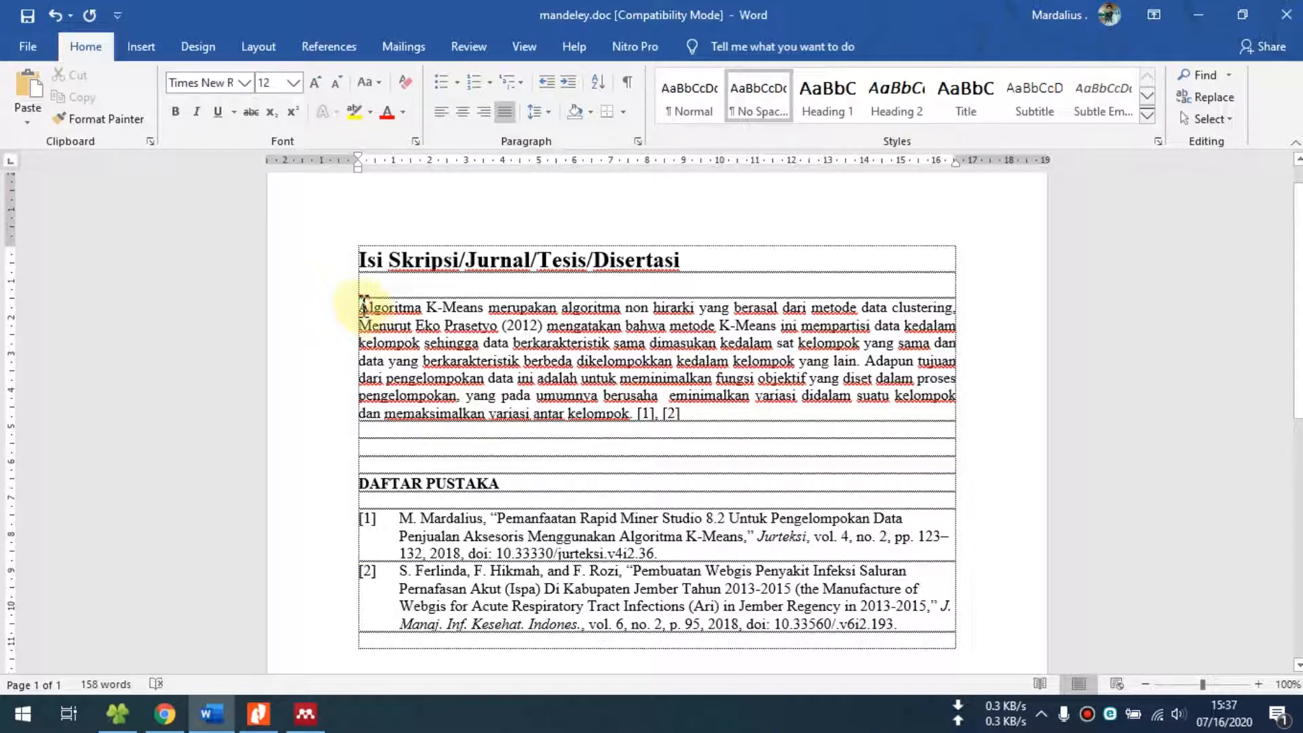
pyautogui.click(361, 307)
pyautogui.press('Tab')
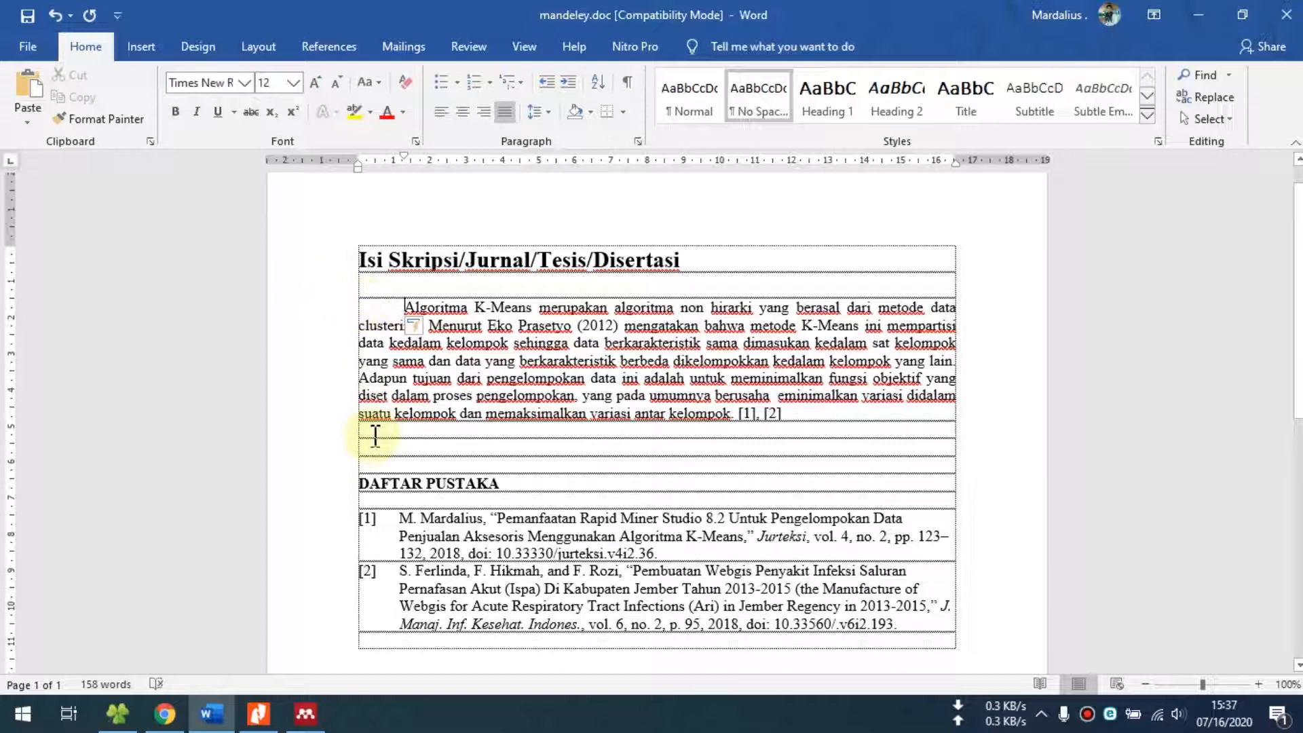
pyautogui.click(378, 431)
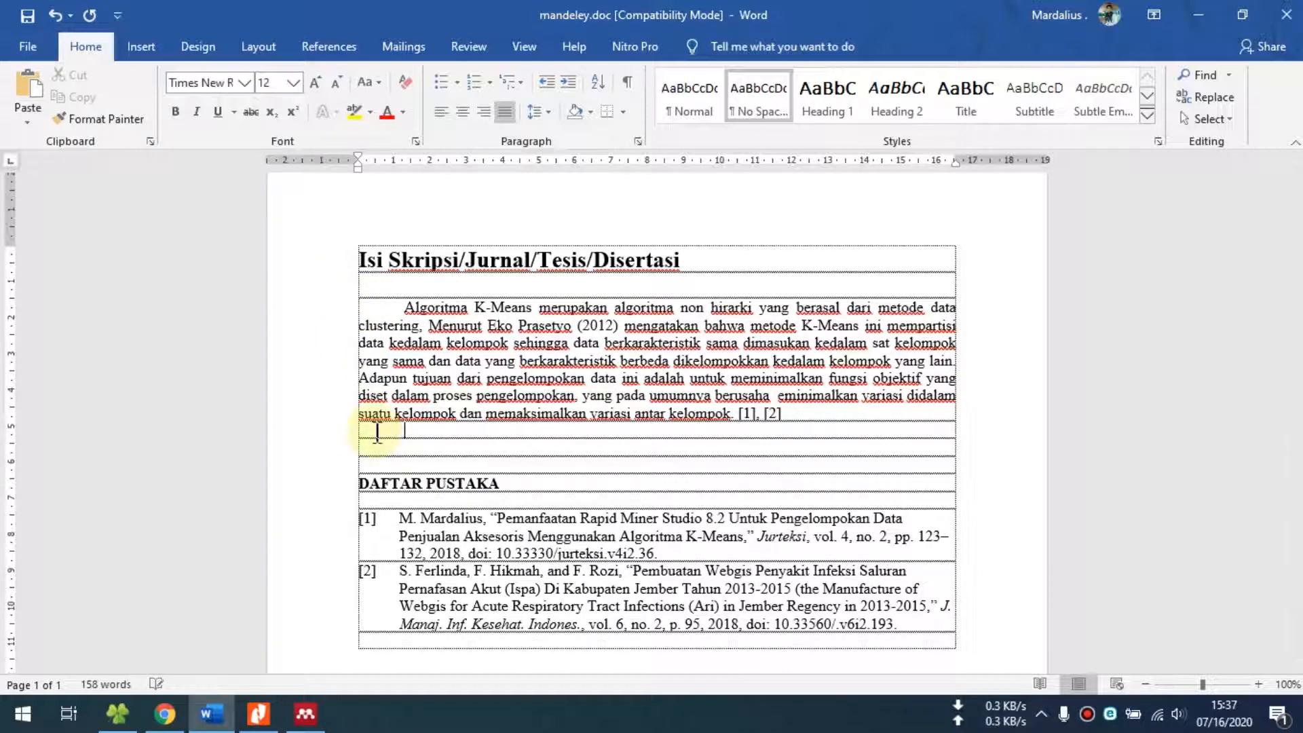
pyautogui.write('Sistem Informasi Geografis (SIG) adalah gabungan dari 3 unsur pokok yaitu sistem informasi dan geografis. (Budianto, 2010).  Dengan melihat unsur-unsur pokoknya, maka jelas Sistem Informasi Geografis merupakan salah satu sistem informasi yang menekankan pada unsur "Informasi Geografis".')
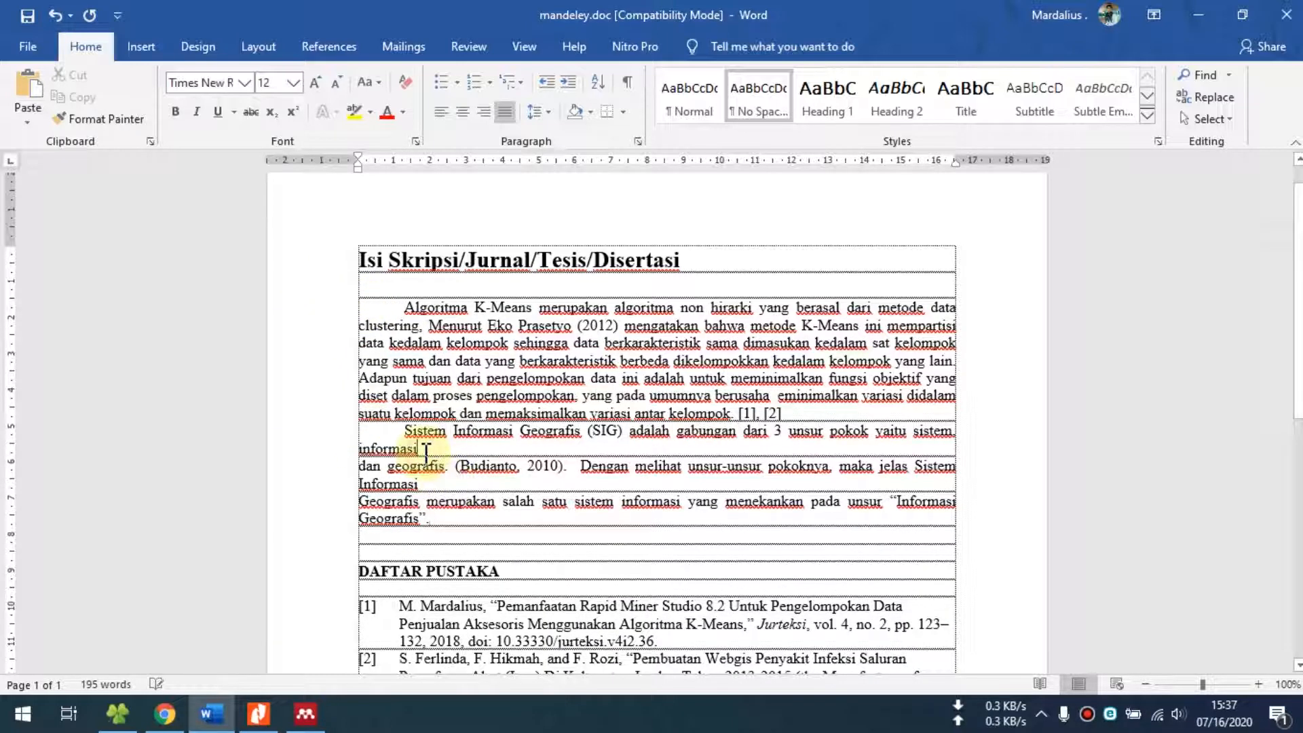
# Remove the line breaks inside the pasted Sistem Informasi Geografis passage so it forms one continuous paragraph
pyautogui.click(426, 450)
pyautogui.press('Delete')
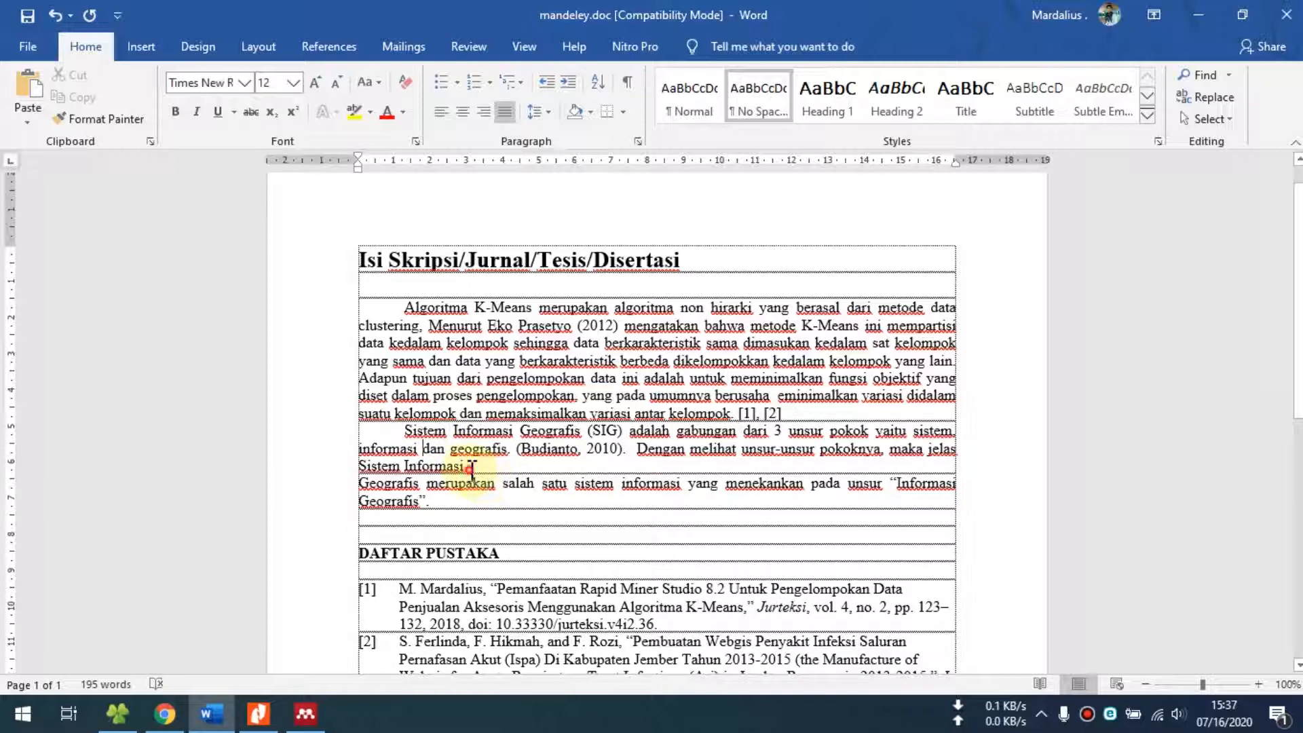
pyautogui.press('Delete')
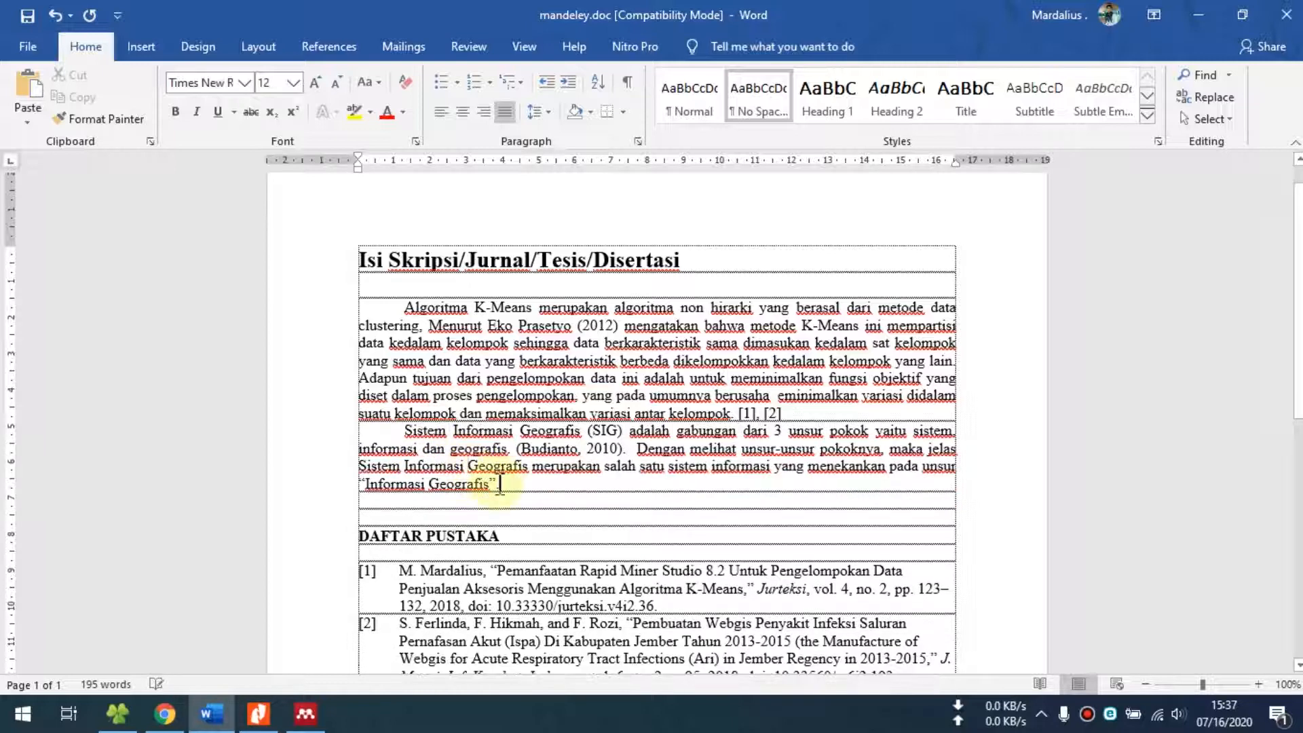
# Switch to Mendeley Desktop and import 03 jurnal c.pdf into the library
pyautogui.click(306, 713)
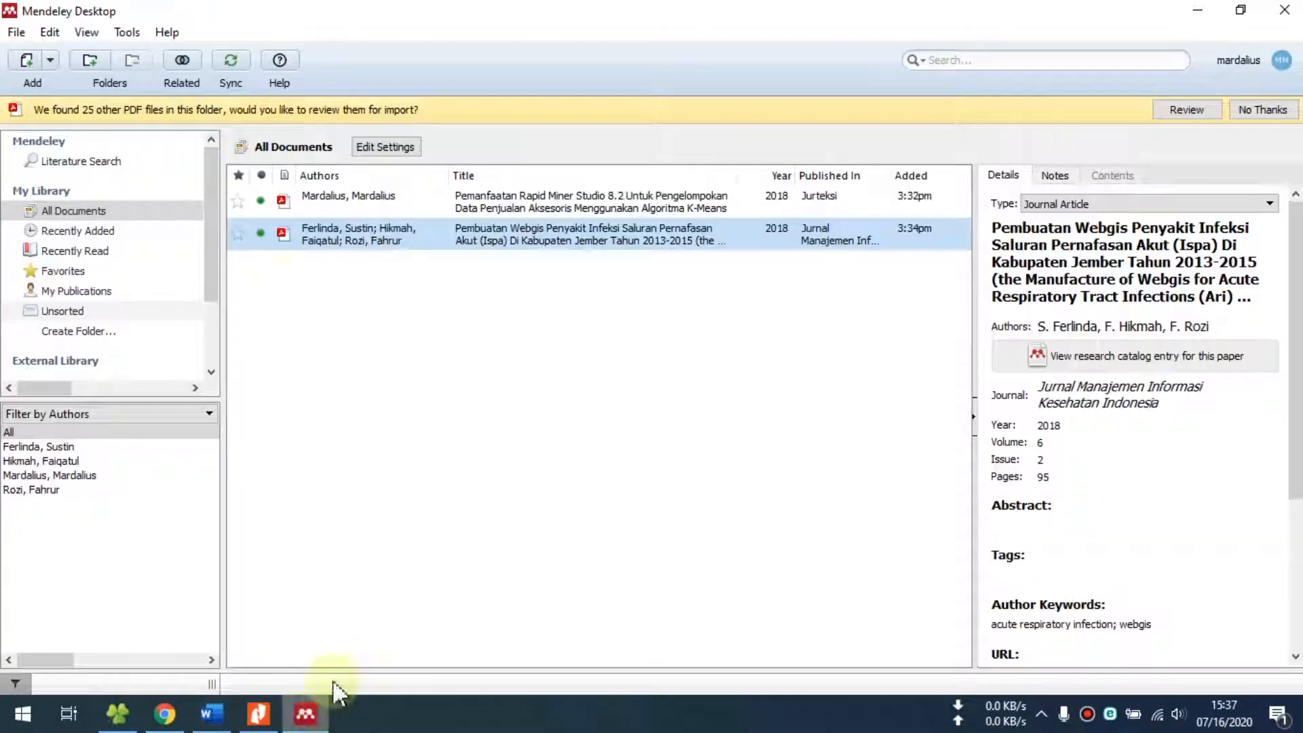
pyautogui.click(25, 62)
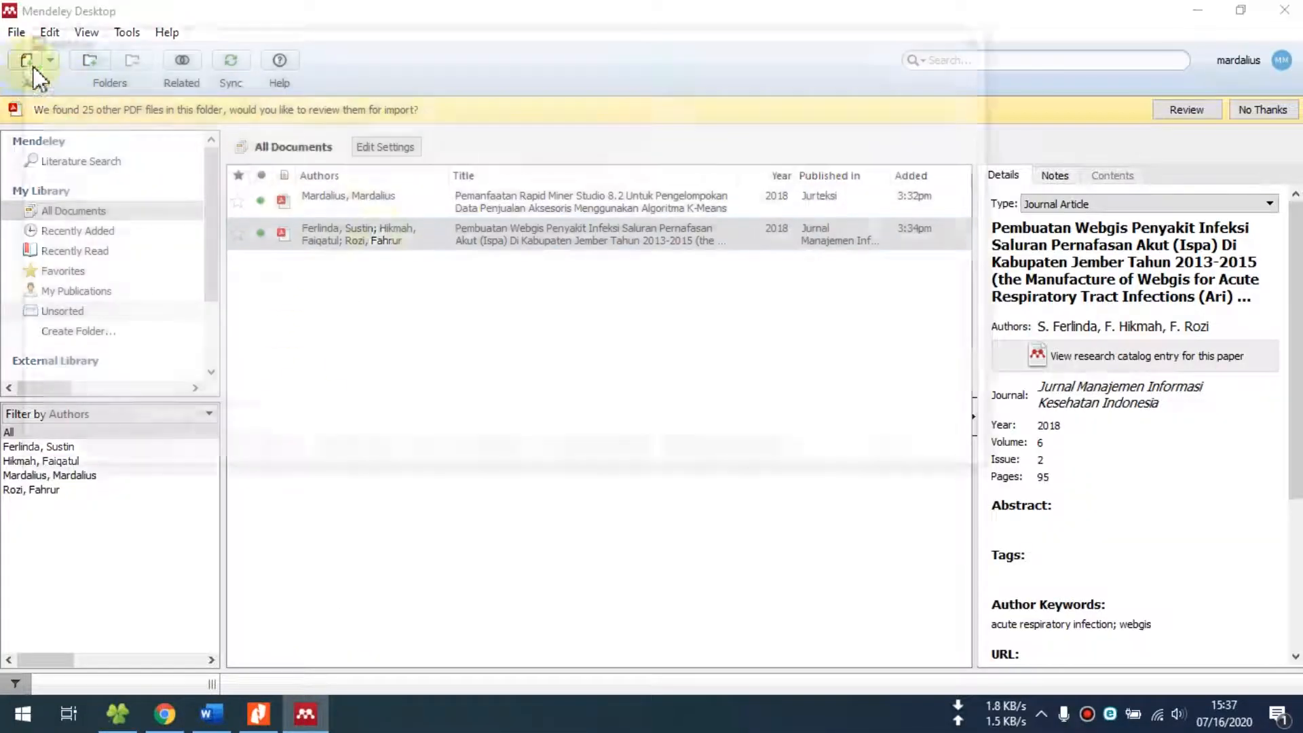
pyautogui.doubleClick(234, 202)
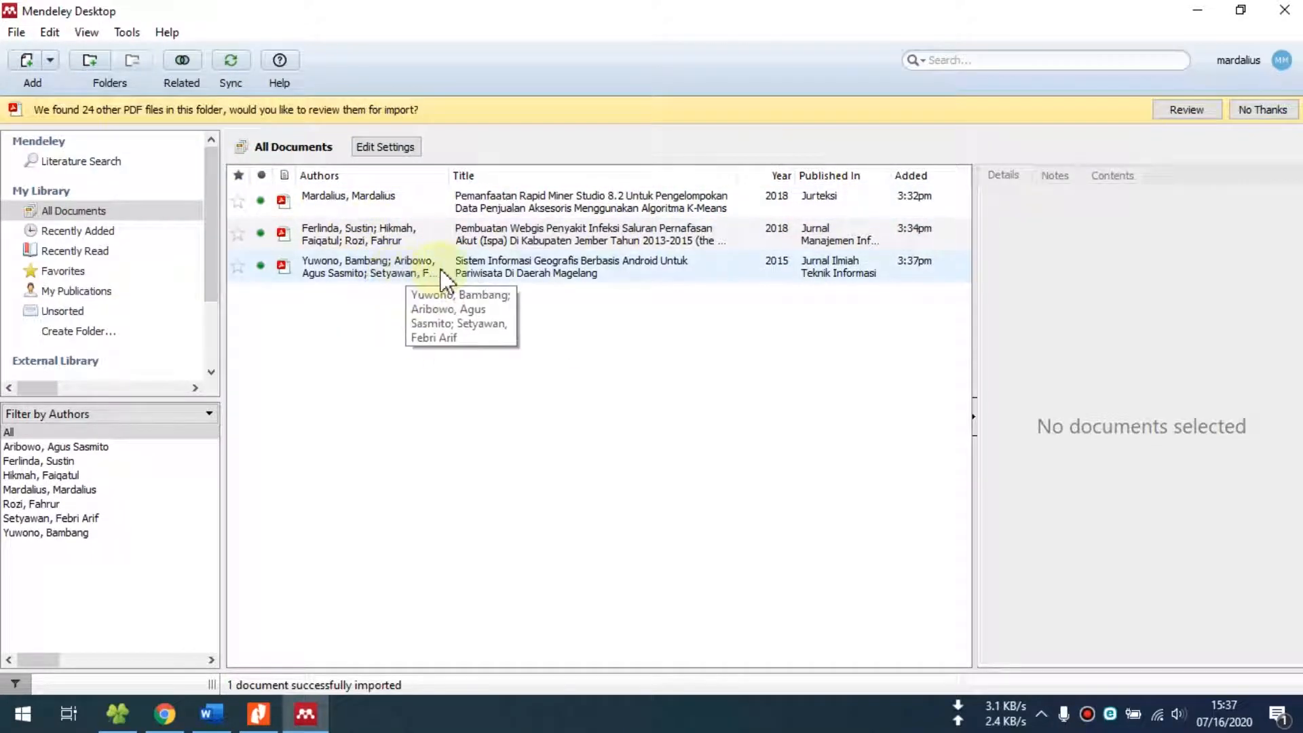
# Set the volume to 1 and the issue to 9 for the newly imported journal article
pyautogui.click(400, 288)
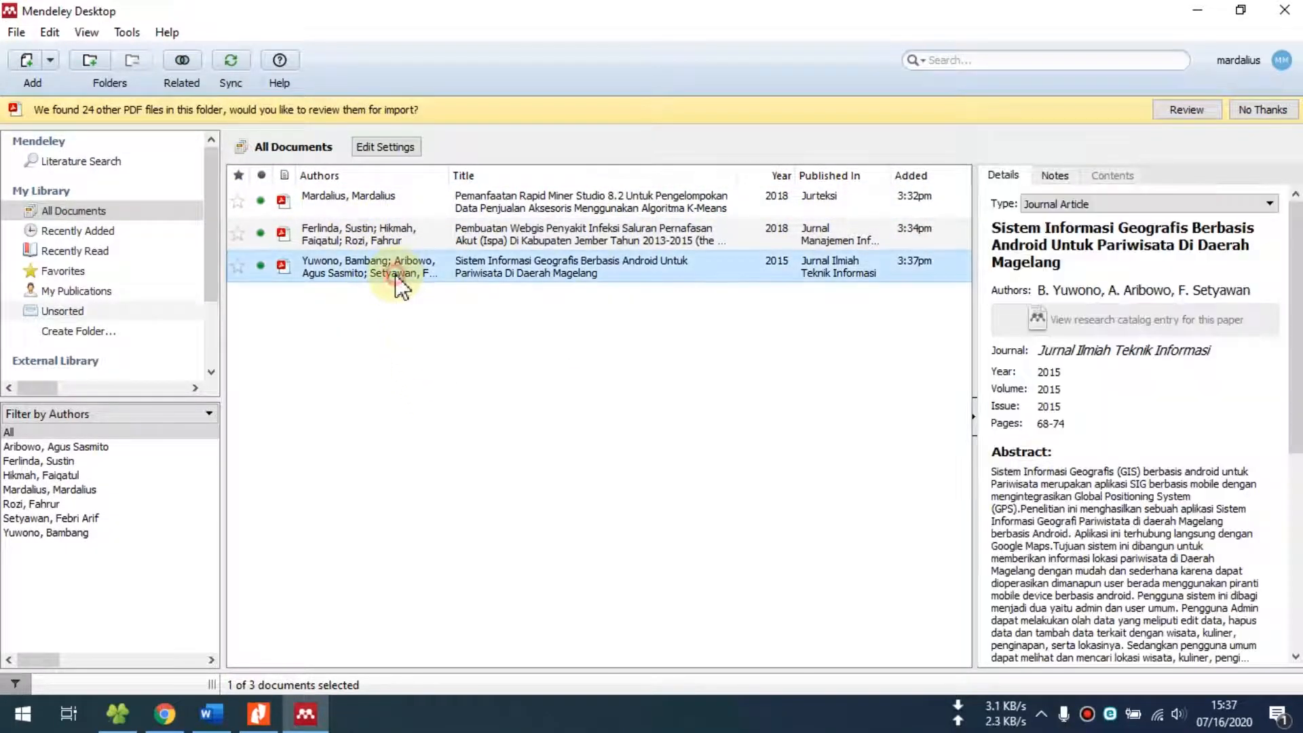
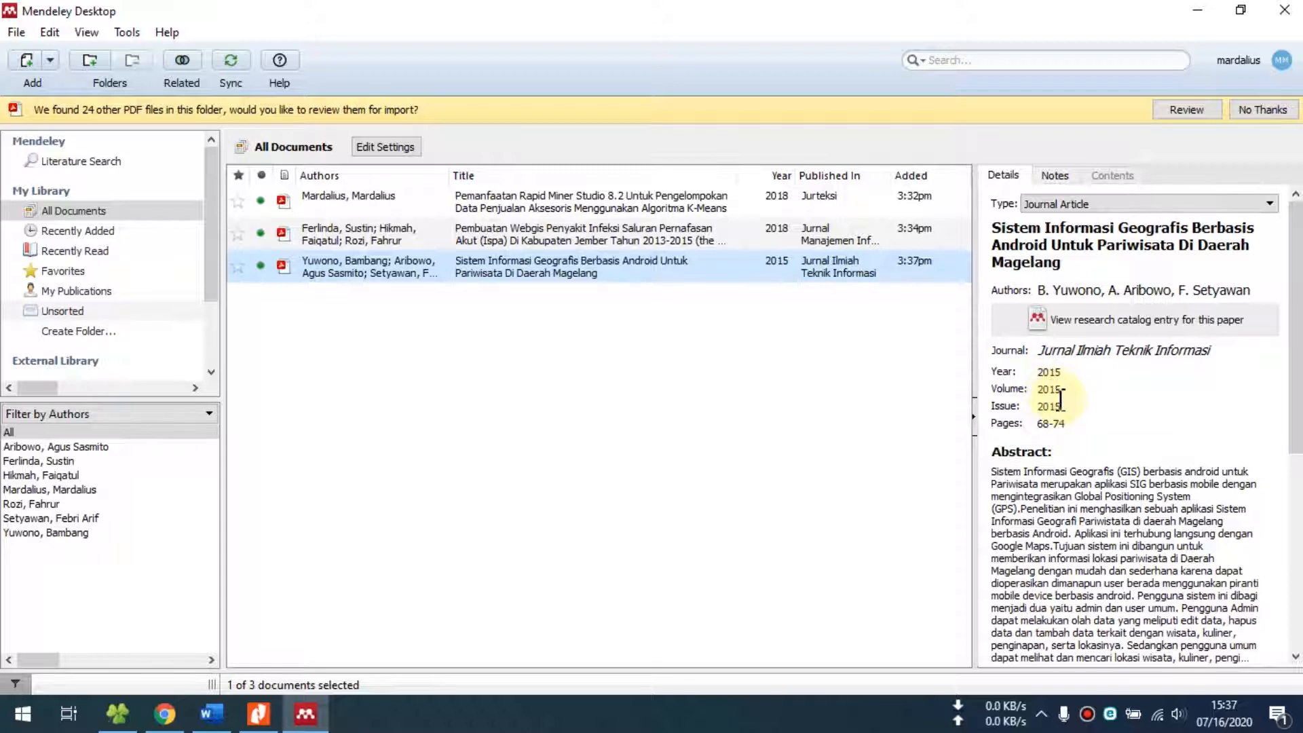
pyautogui.click(1064, 391)
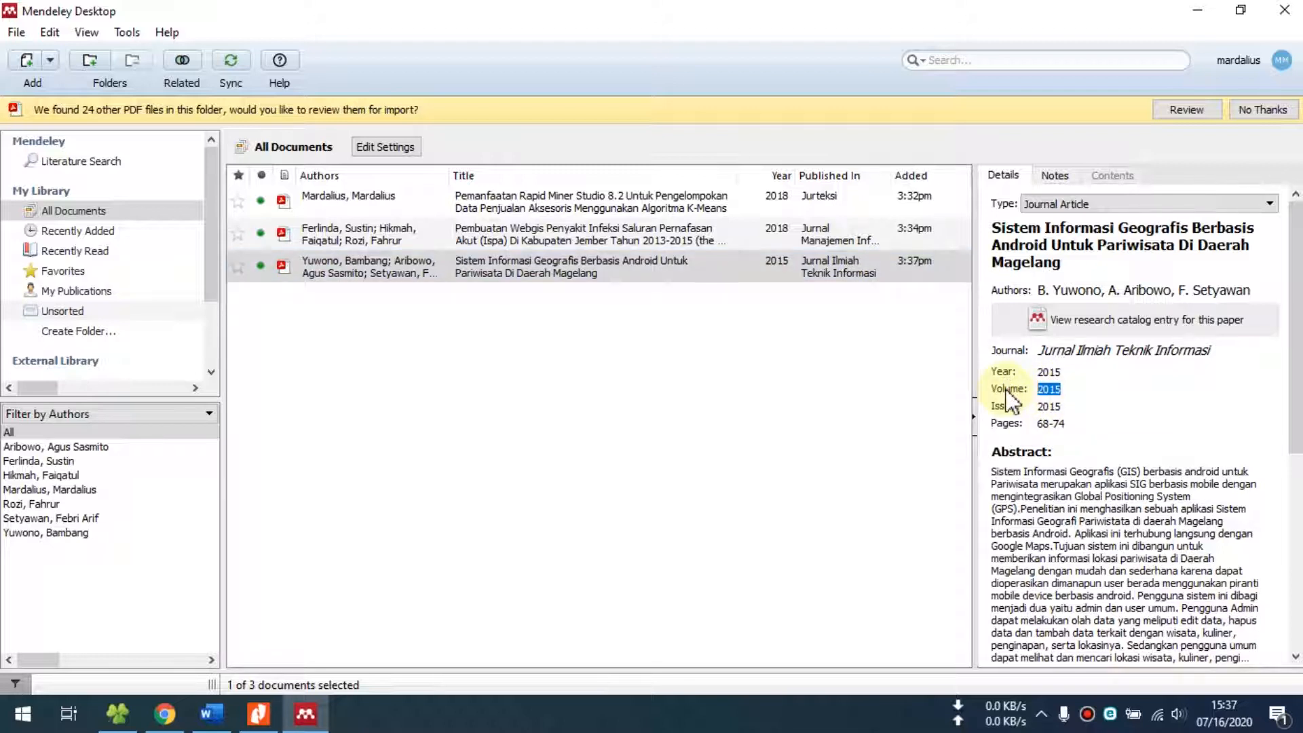
pyautogui.click(1046, 392)
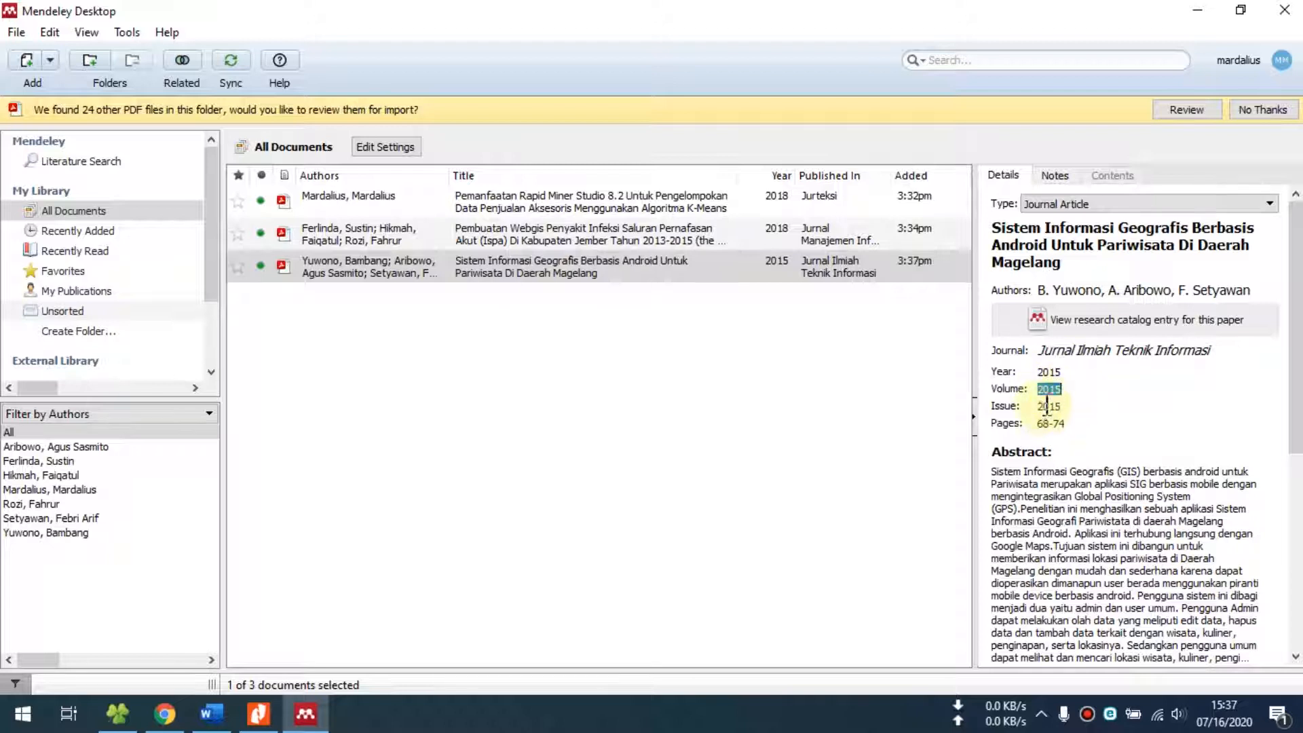
pyautogui.click(1042, 407)
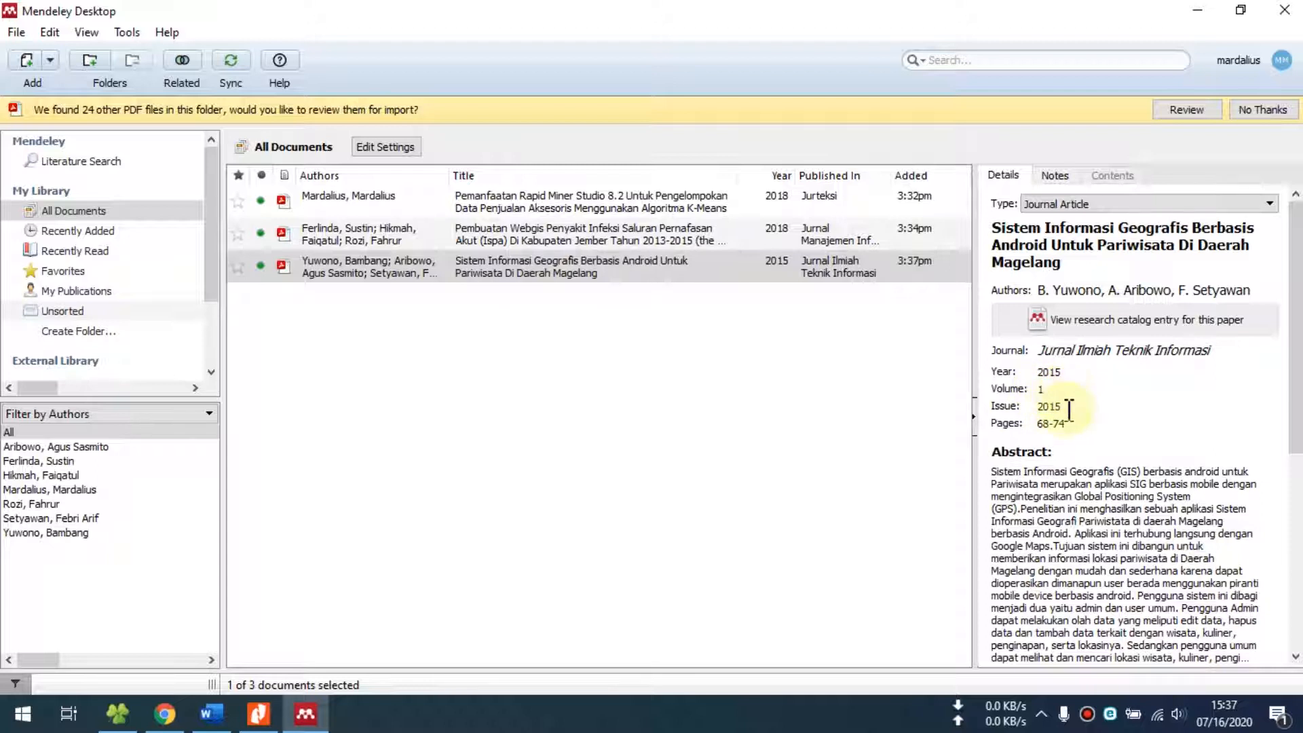
pyautogui.click(1038, 406)
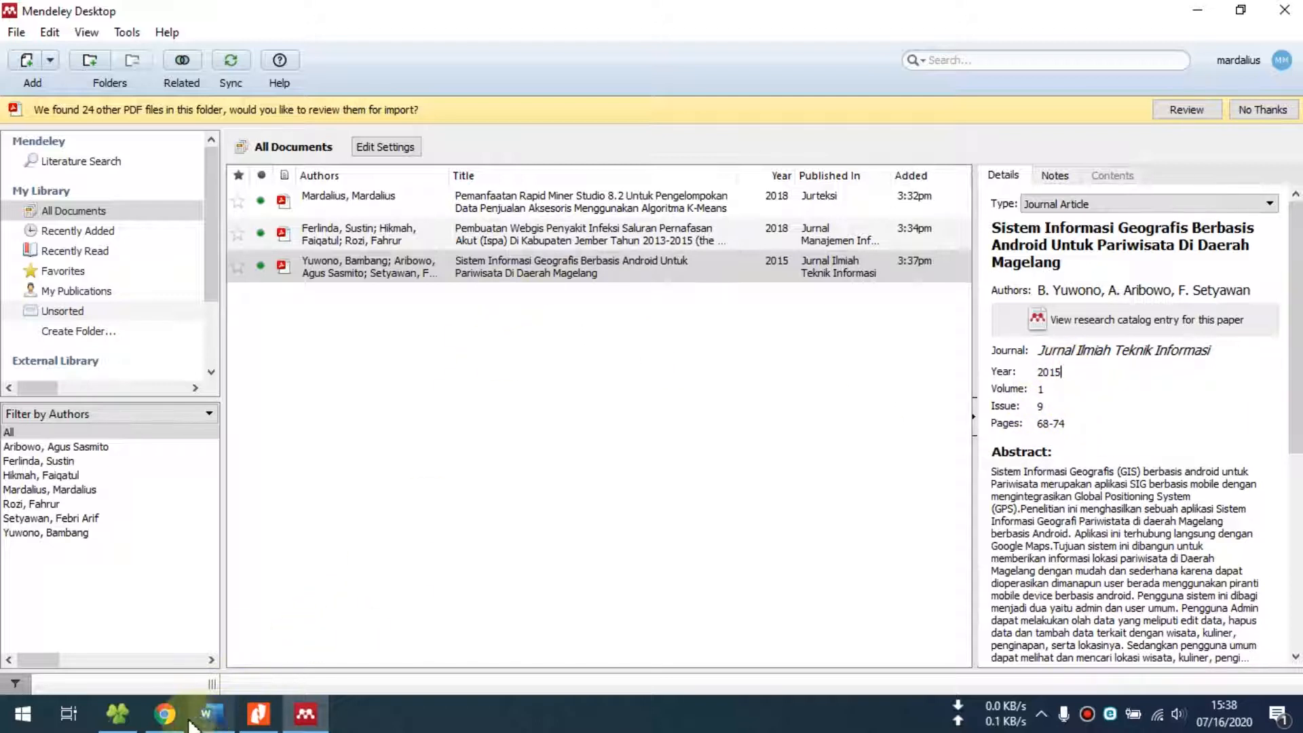
# Return to Word, cite "Sistem Informasi Geografis Berbasis Android" from Mendeley at the end of the second paragraph, and check the bibliography
pyautogui.click(164, 713)
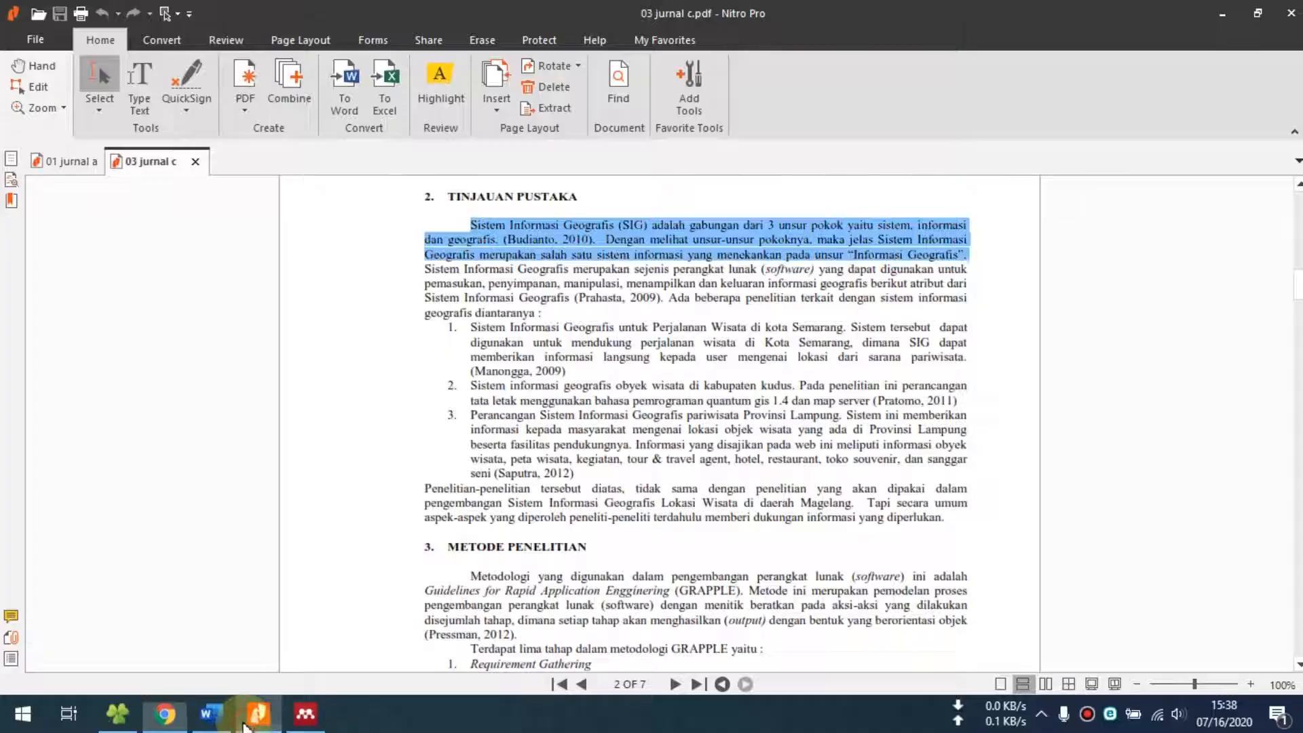
pyautogui.click(220, 726)
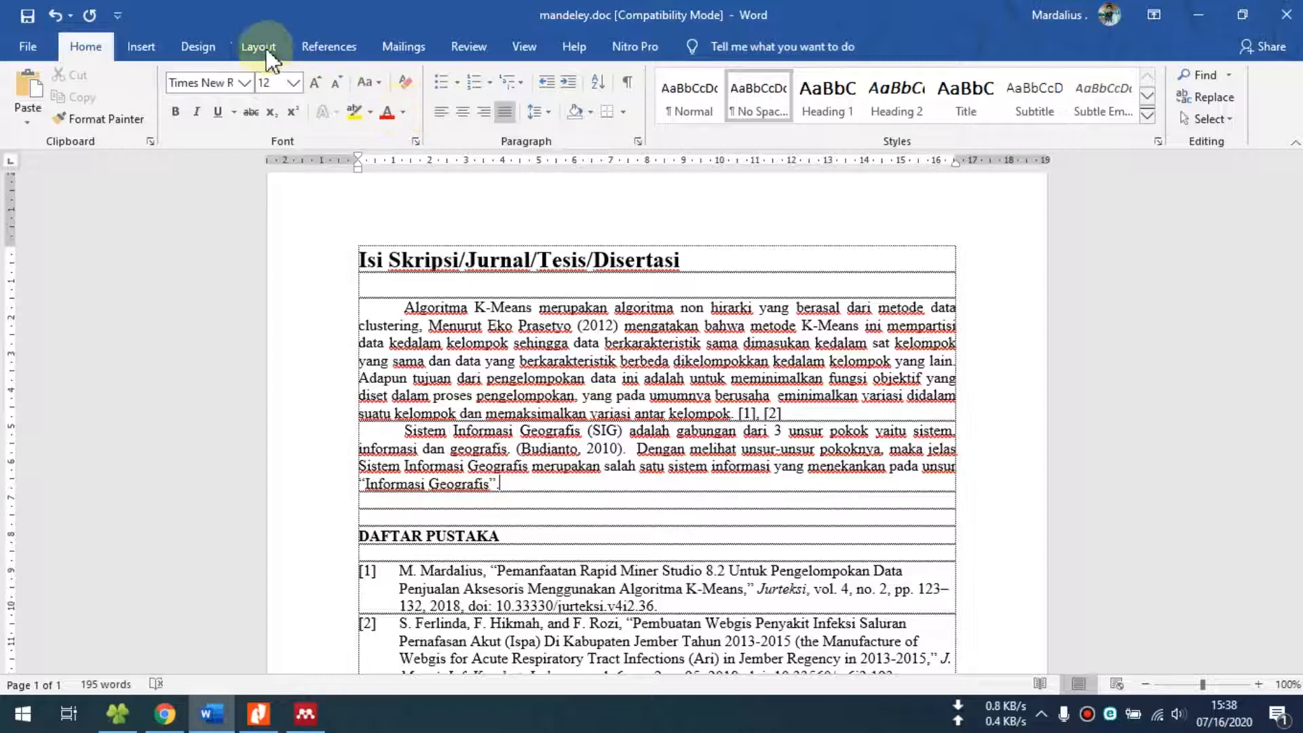
pyautogui.click(336, 48)
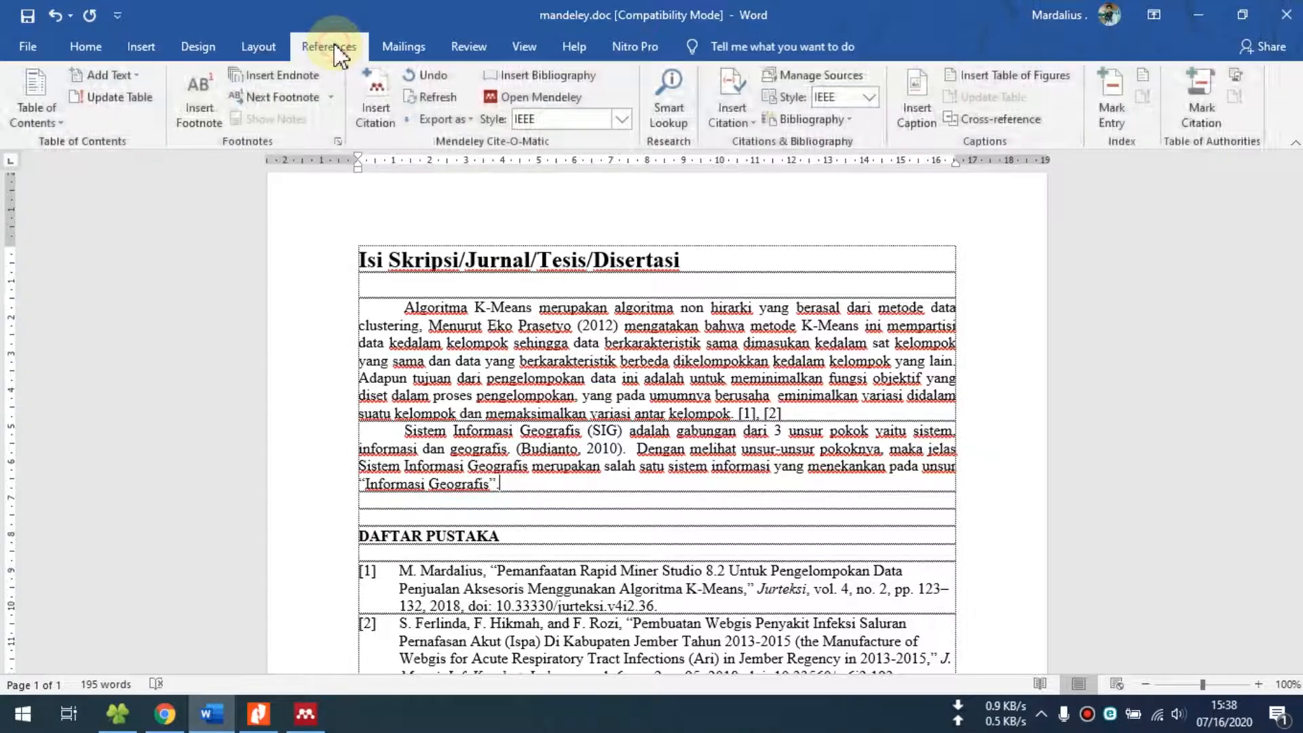
pyautogui.click(392, 125)
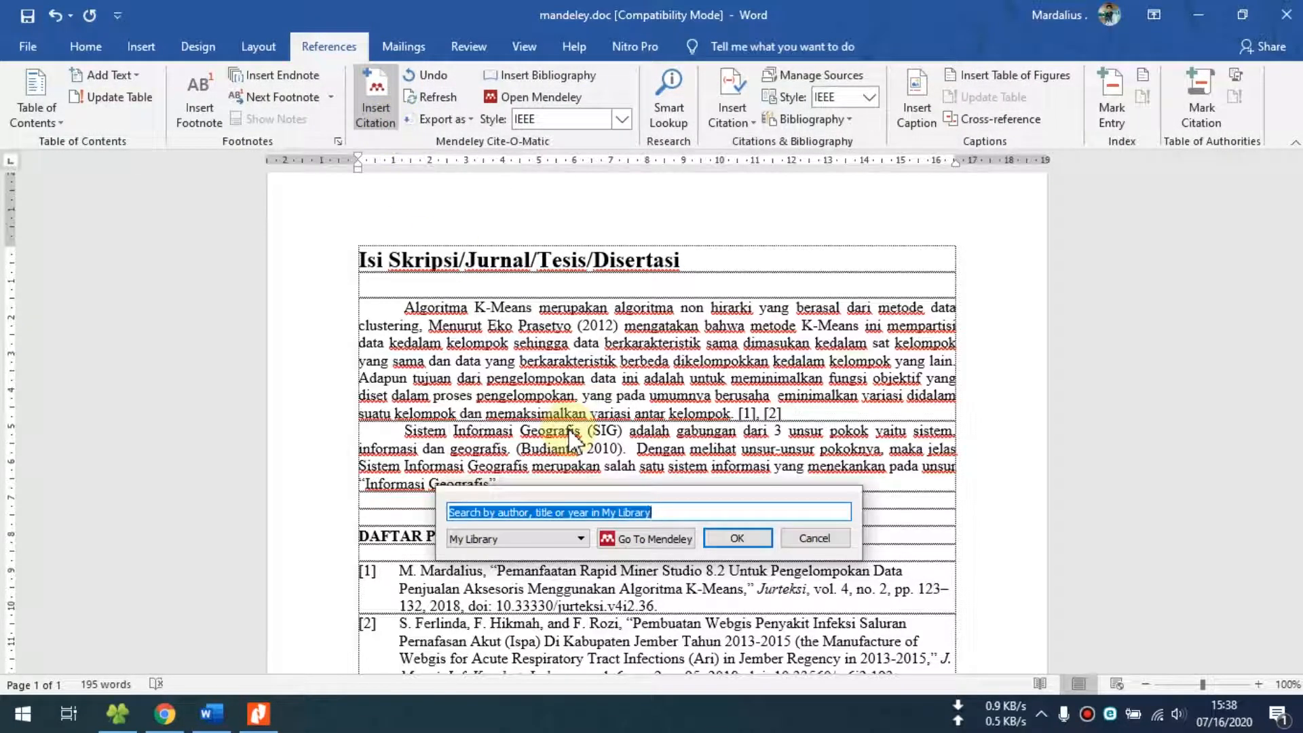
pyautogui.write('p')
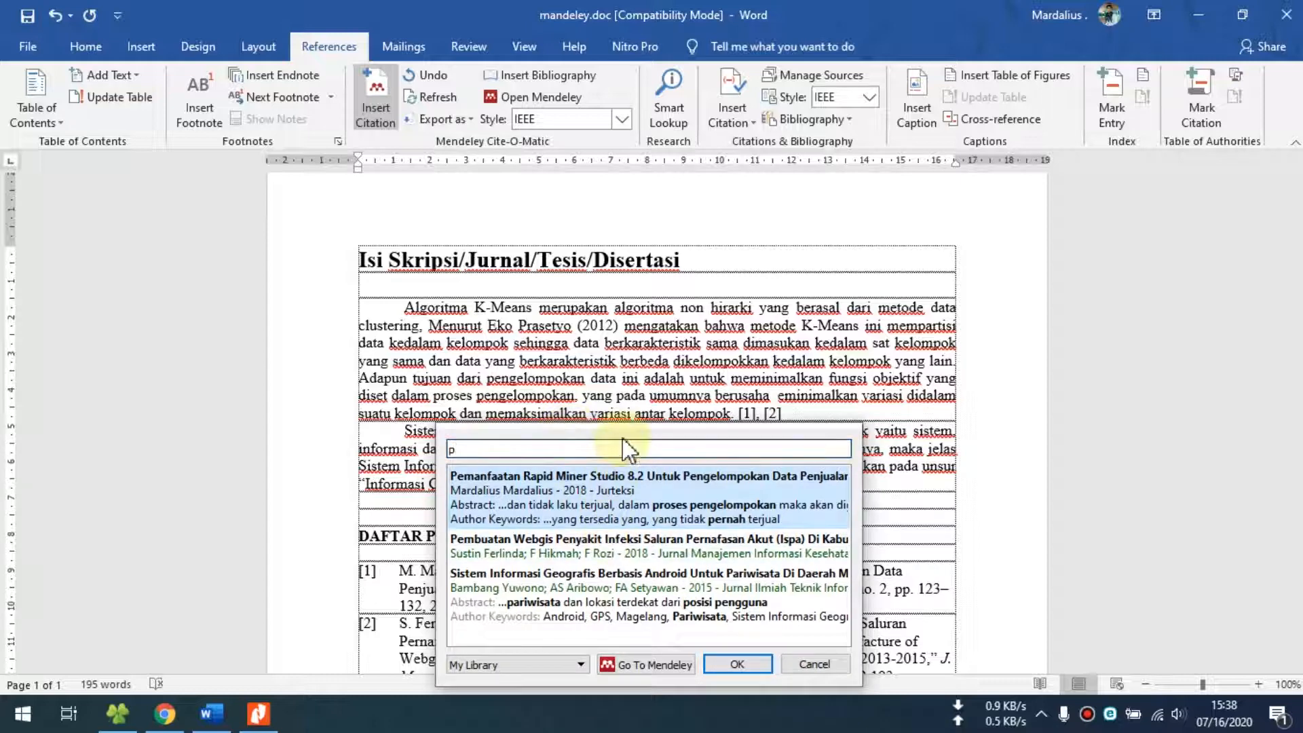
pyautogui.moveTo(624, 440); pyautogui.dragTo(862, 244)
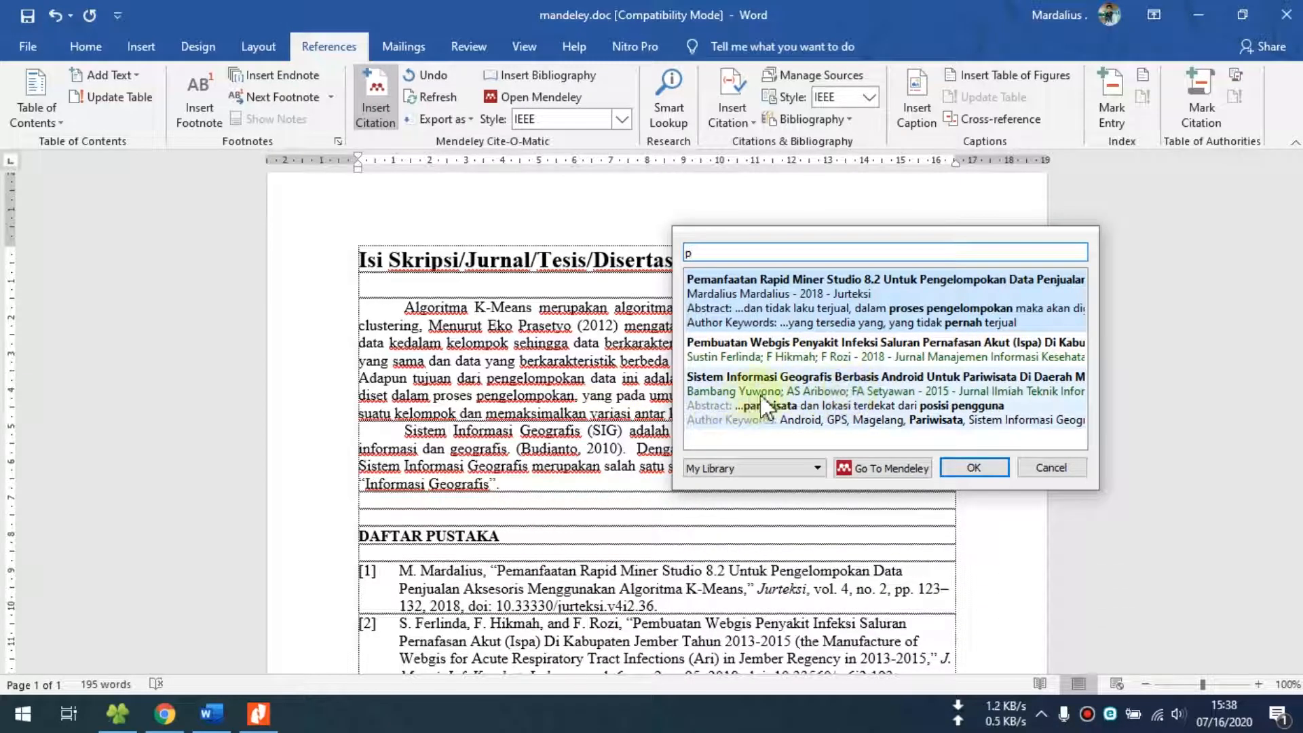
pyautogui.click(801, 409)
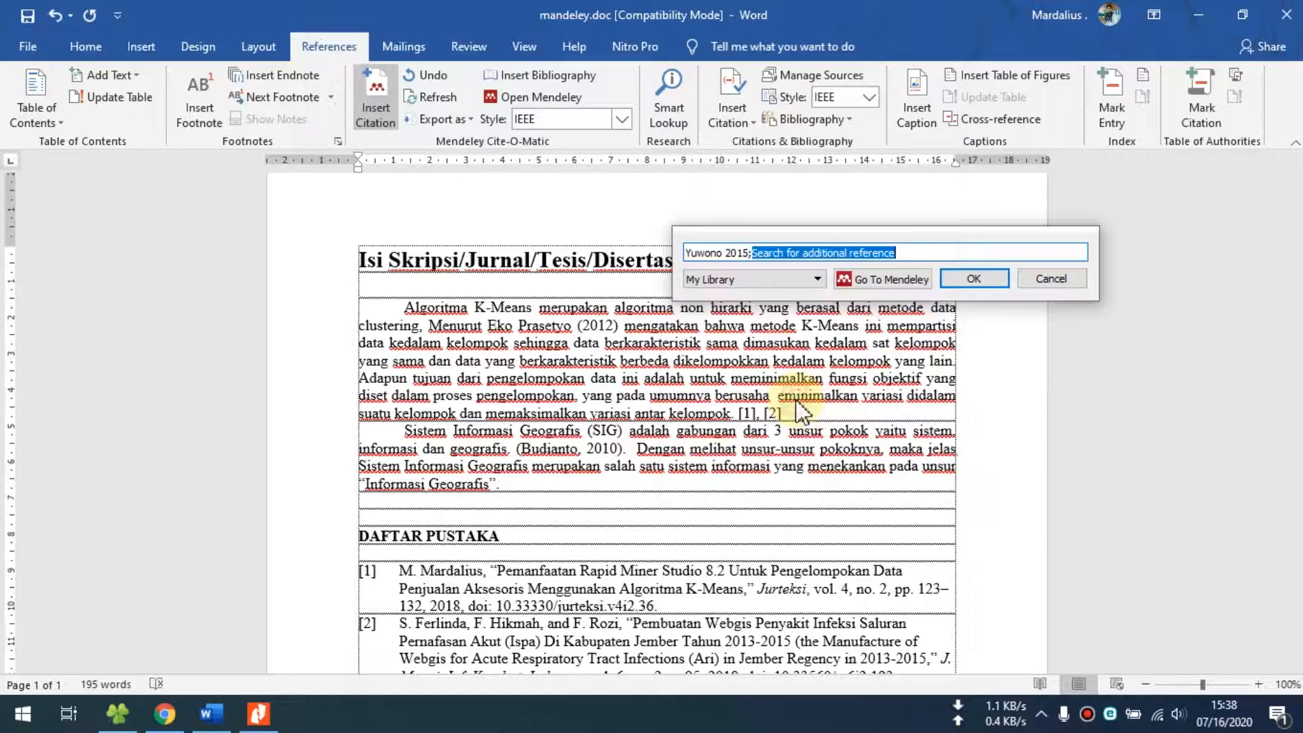
pyautogui.click(974, 278)
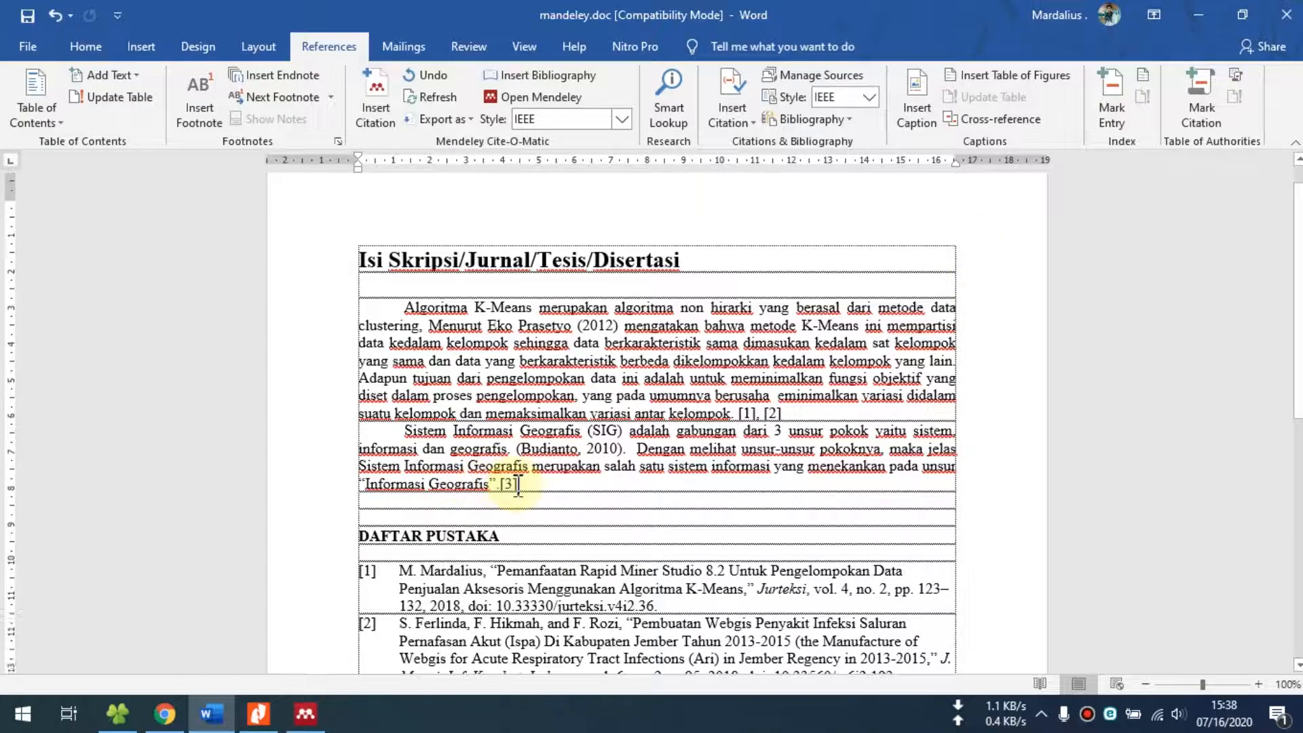
pyautogui.scroll(-4, 521, 485)
pyautogui.scroll(1, 533, 340)
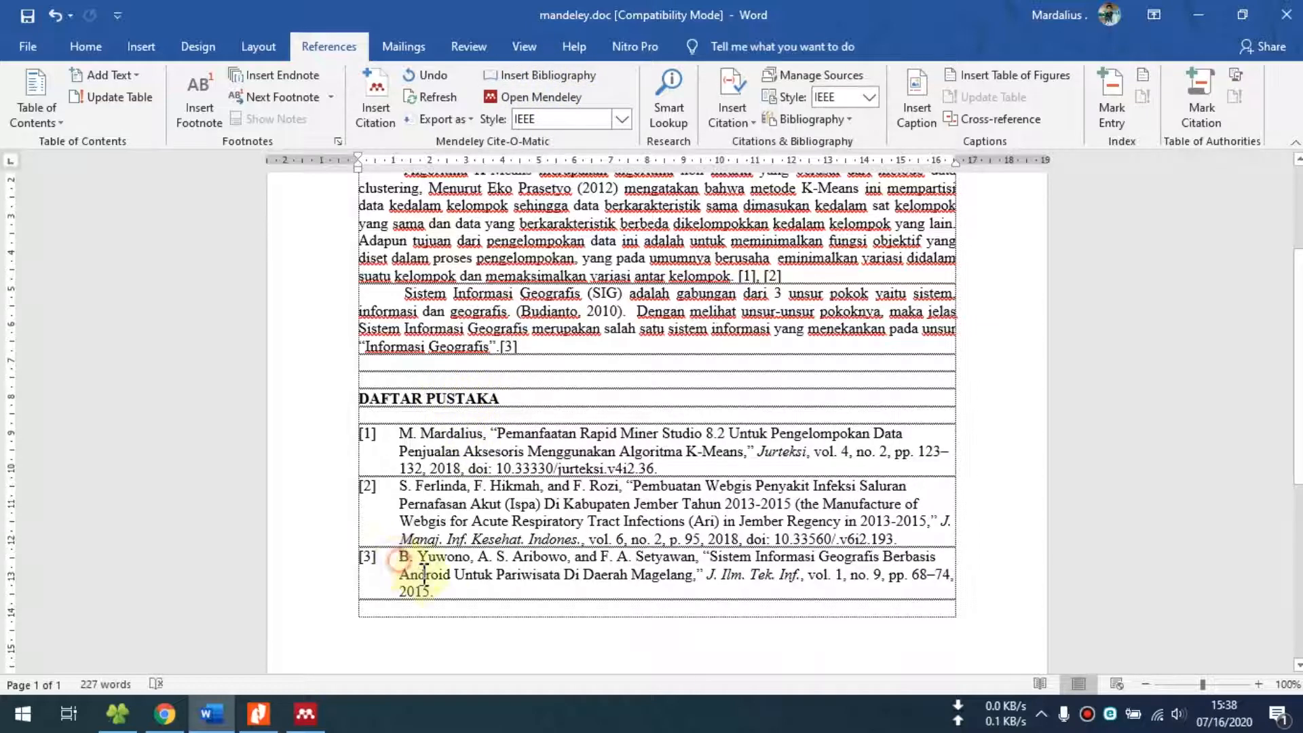
# Delete the IEEE reference list under DAFTAR PUSTAKA and generate the Mendeley bibliography again
pyautogui.moveTo(438, 591); pyautogui.dragTo(364, 430)
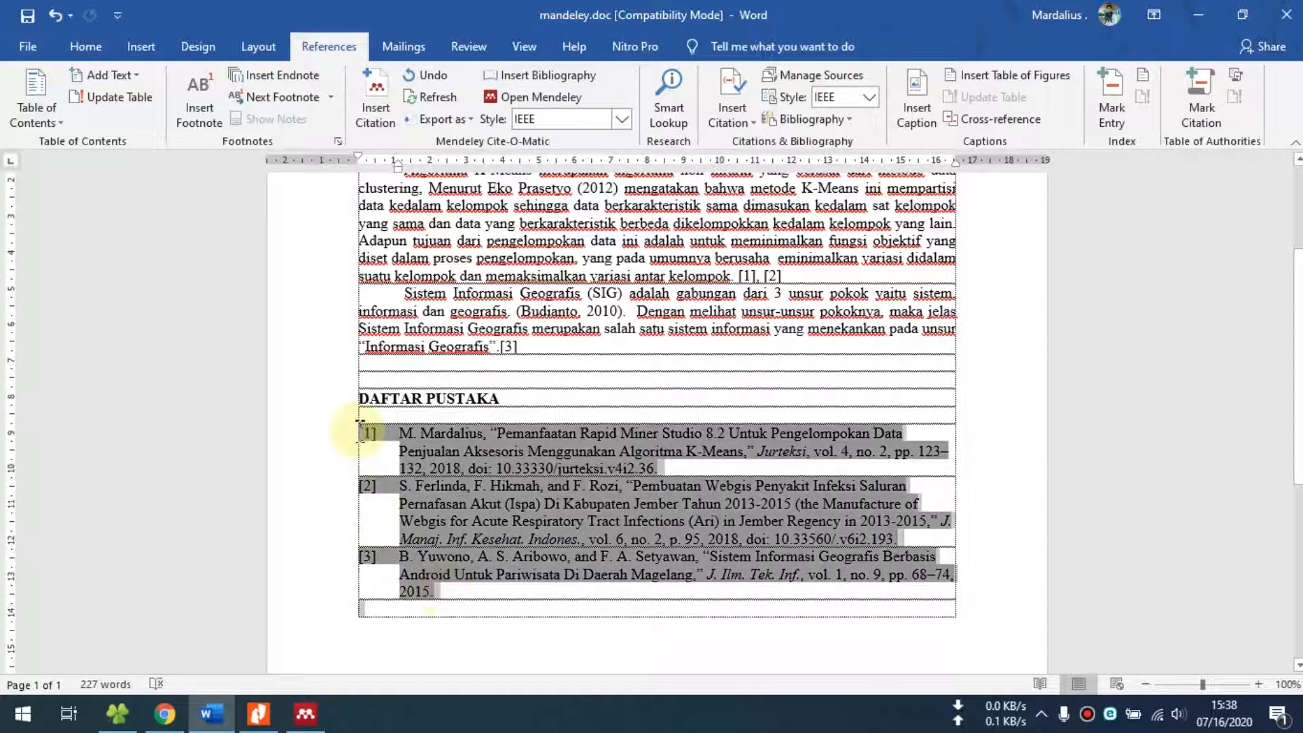
pyautogui.press('Delete')
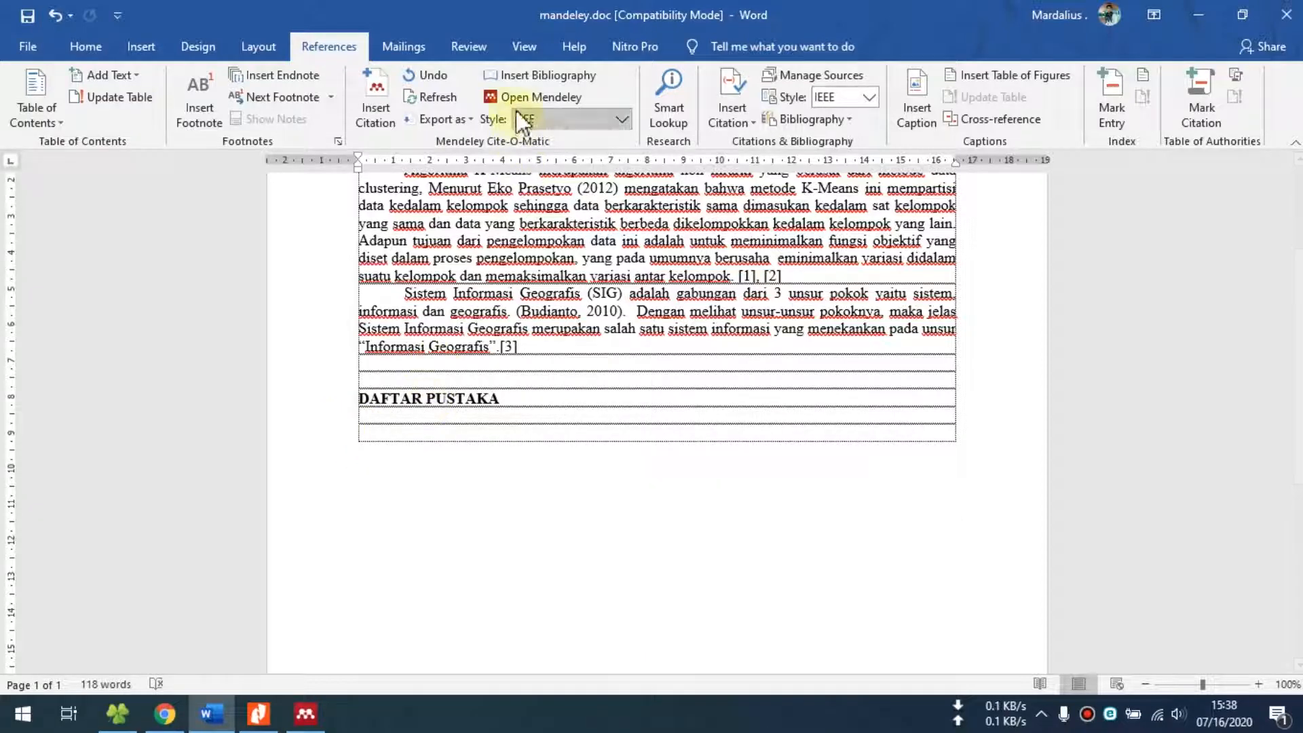
pyautogui.click(517, 76)
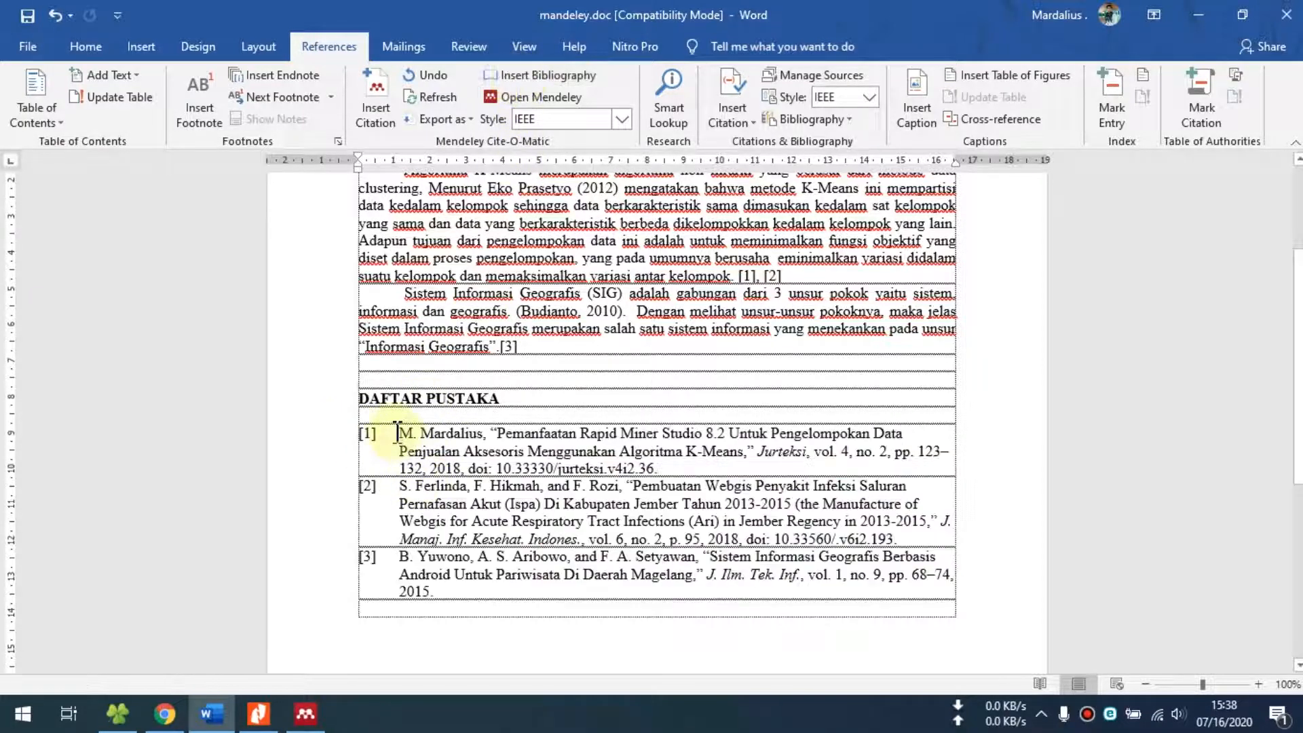
# Delete the entire IEEE reference list under DAFTAR PUSTAKA, including its leftover bracket, keeping the heading
pyautogui.moveTo(434, 592); pyautogui.dragTo(367, 433)
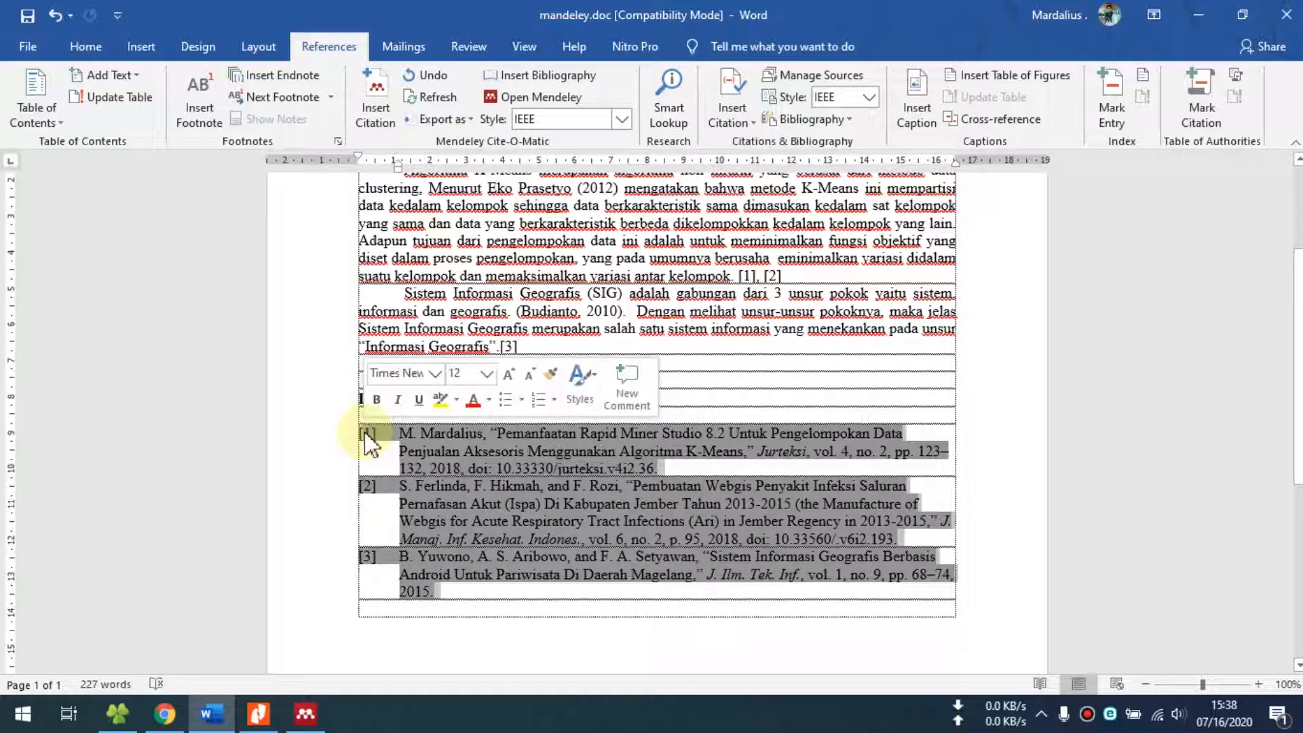
pyautogui.press('Delete')
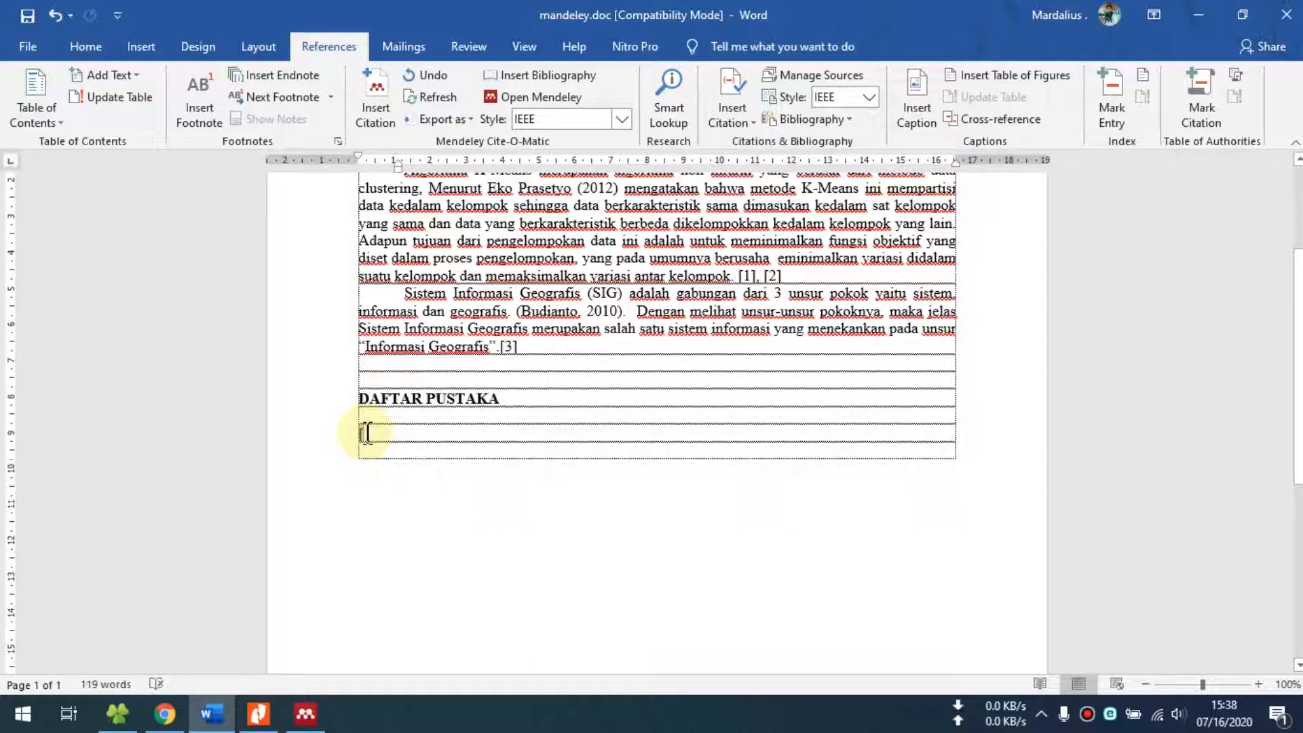
pyautogui.press('Delete')
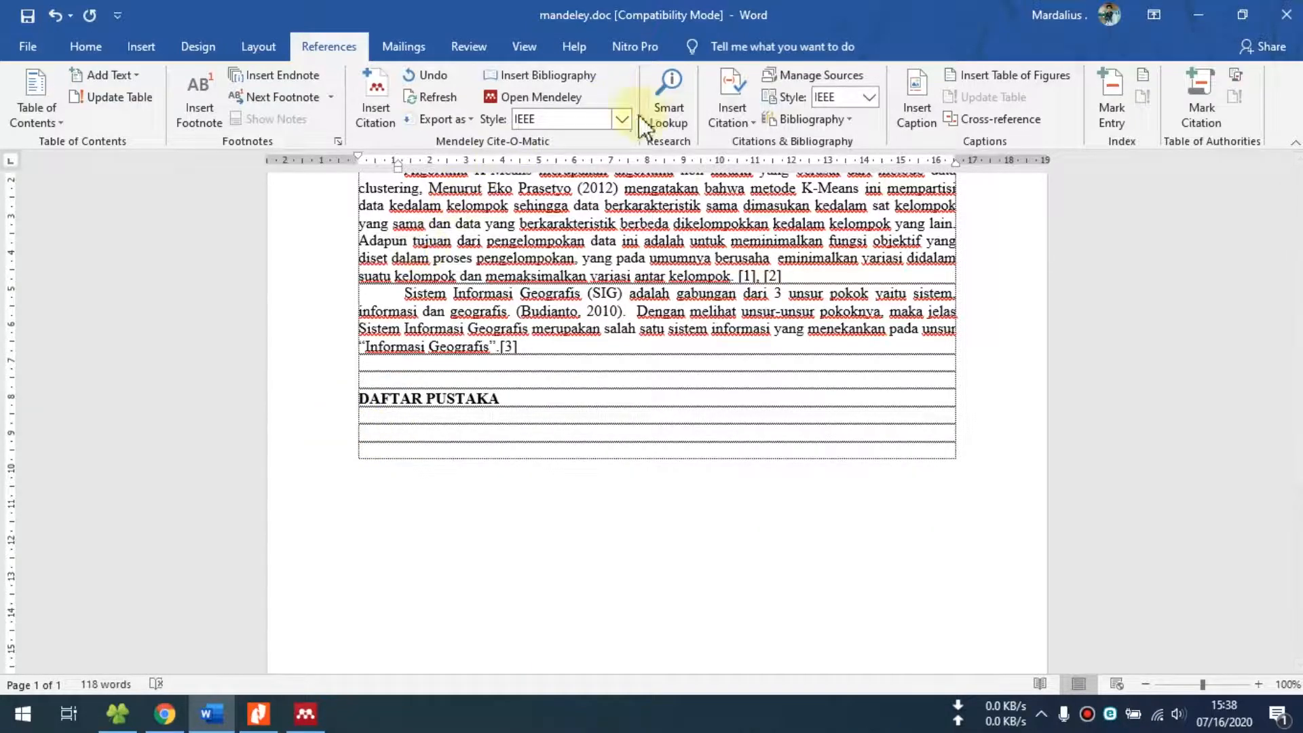
# Delete the in-text citations [1], [2] and [3] at the ends of the two paragraphs
pyautogui.click(787, 277)
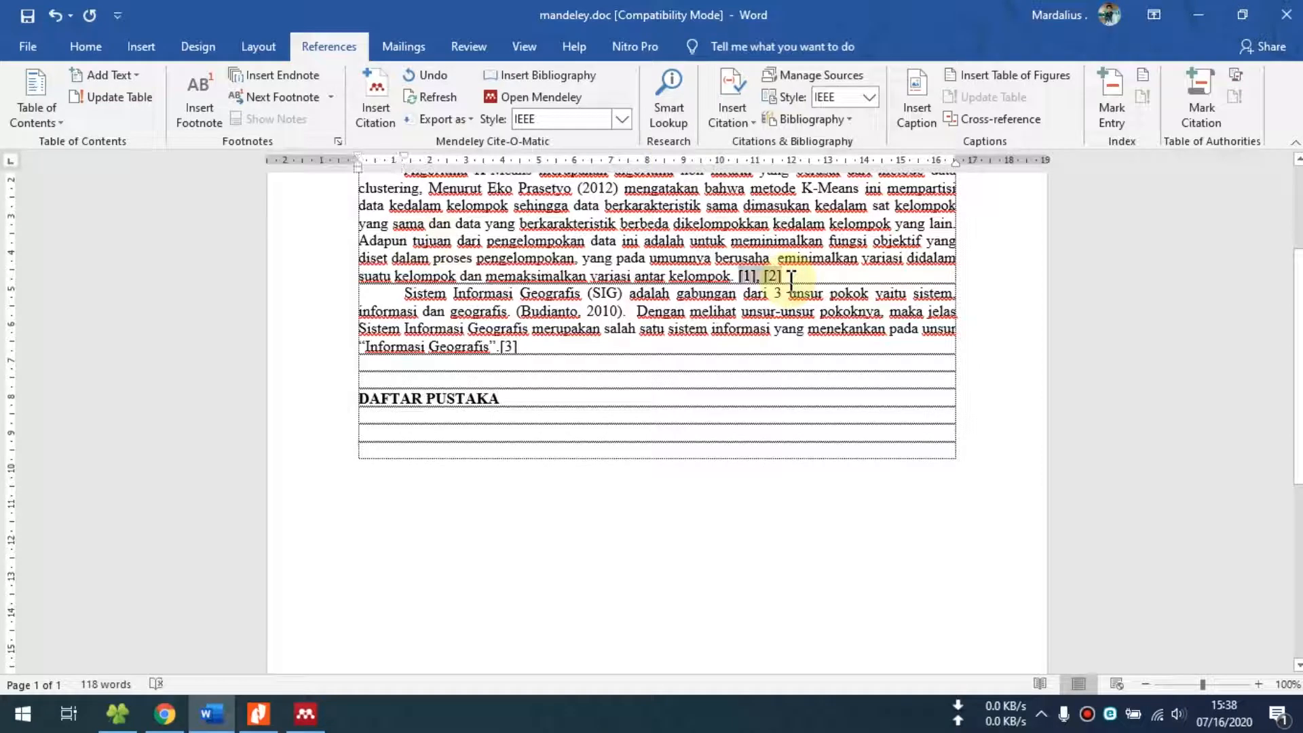
pyautogui.press('BackSpace')
pyautogui.press('BackSpace')
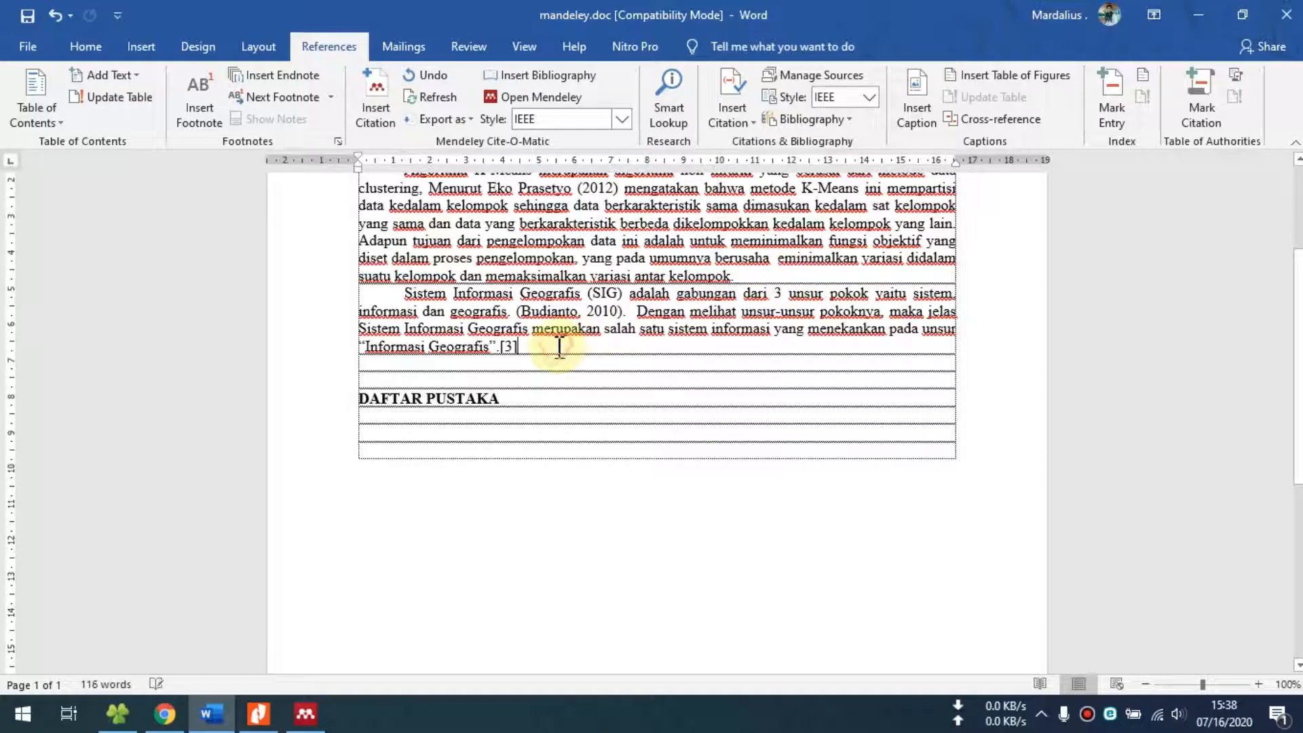
pyautogui.press('BackSpace')
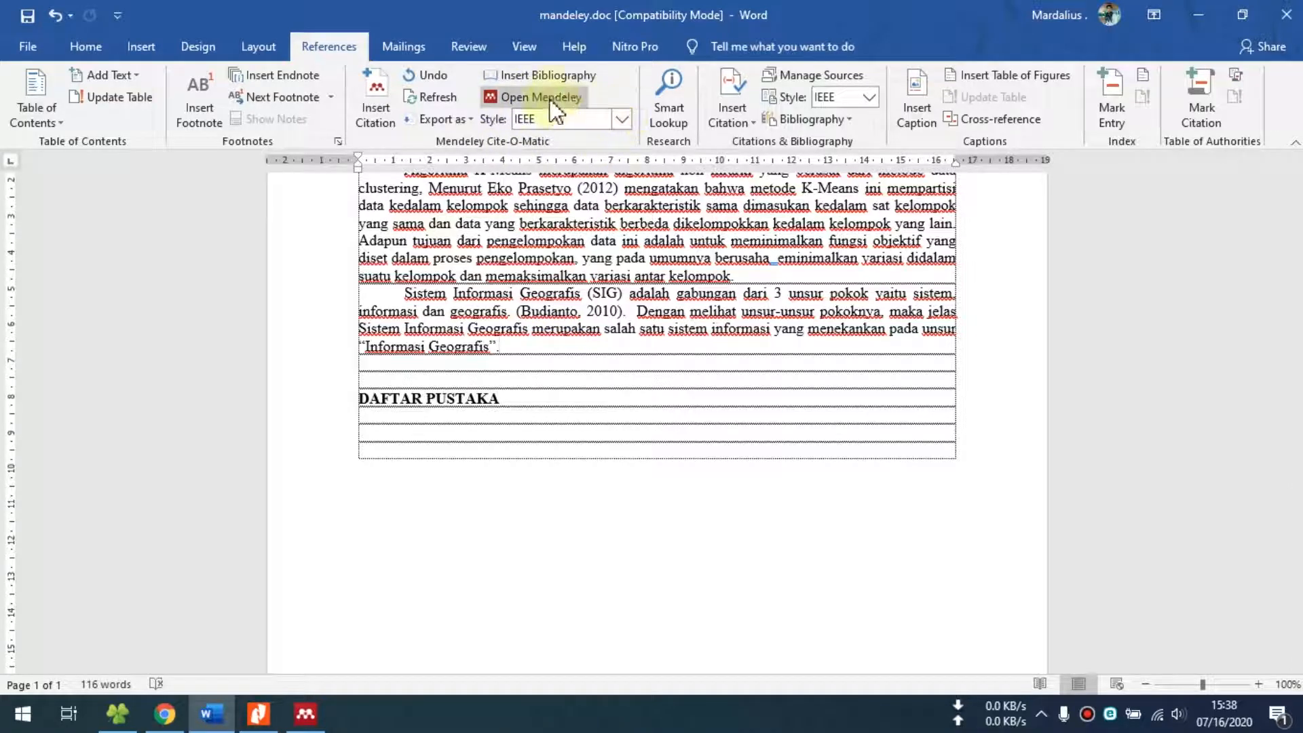
# Set the Mendeley citation style to American Psychological Association 7th edition and delete the bibliography placeholder line under DAFTAR PUSTAKA
pyautogui.click(620, 119)
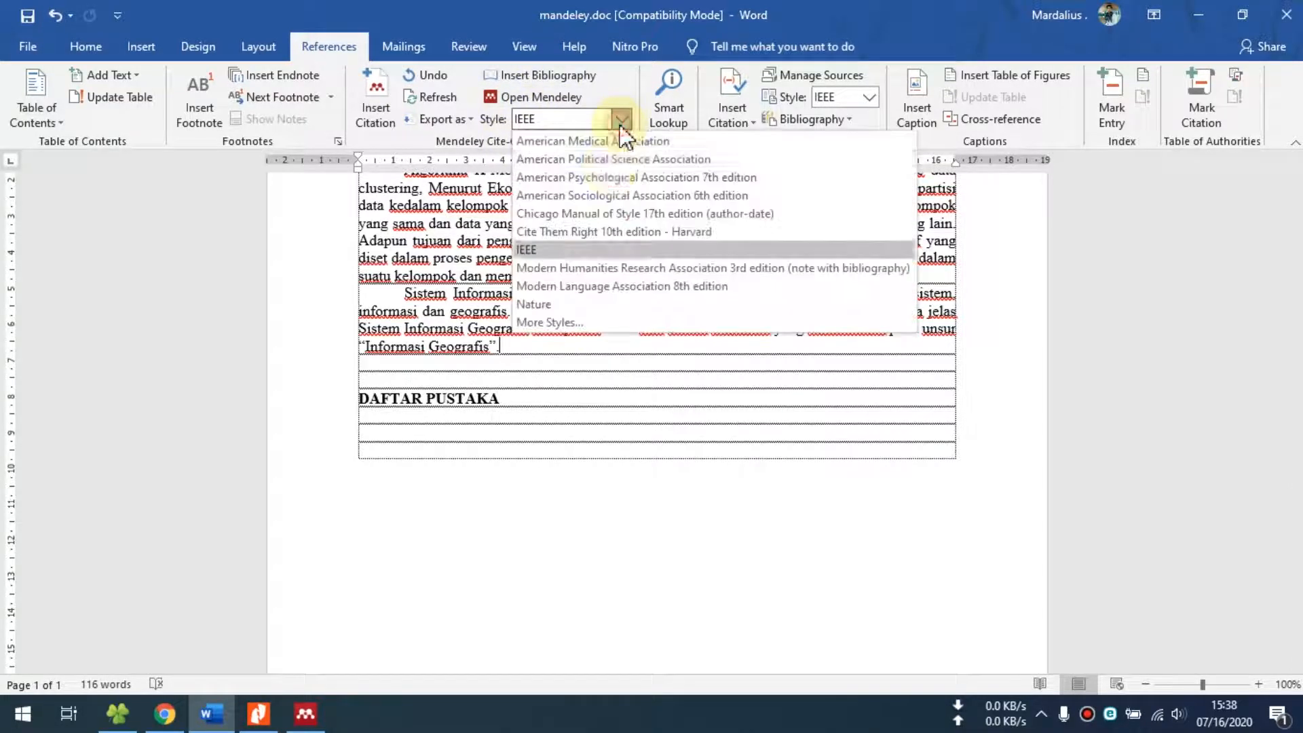
pyautogui.click(620, 178)
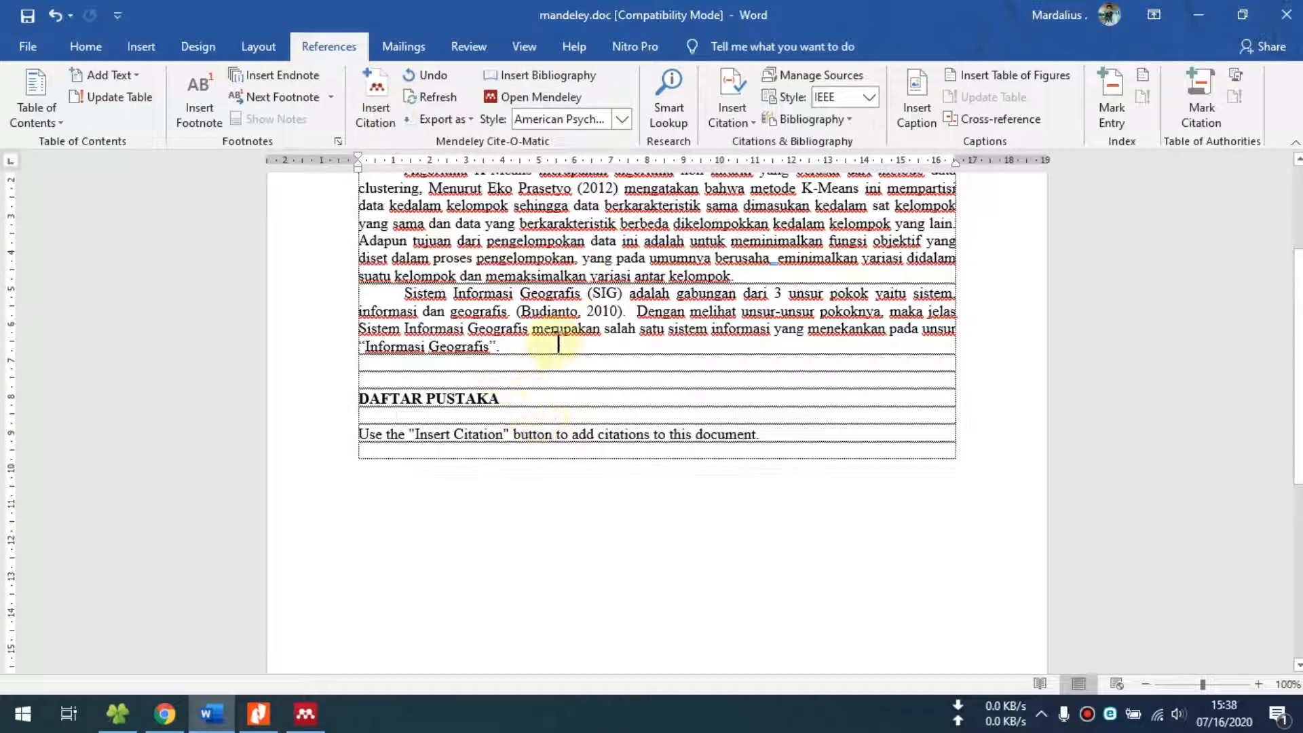
pyautogui.click(803, 438)
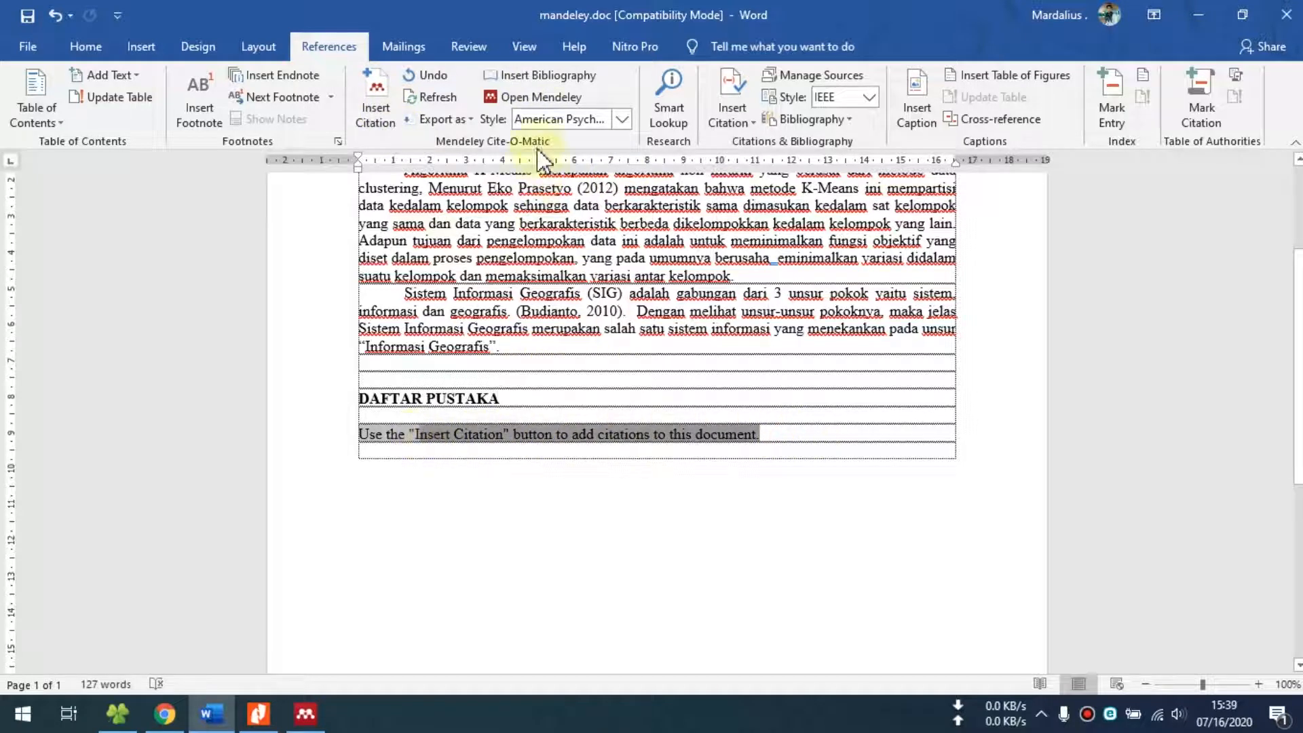
pyautogui.click(487, 465)
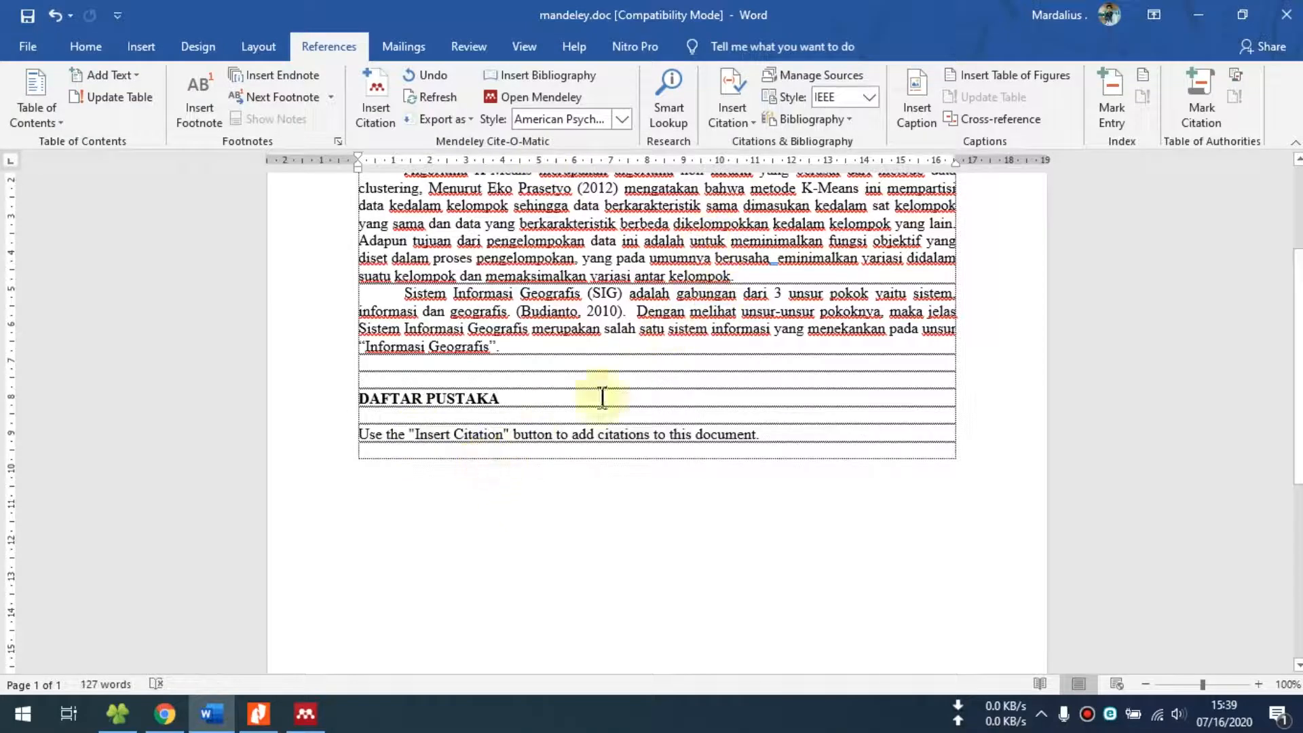
pyautogui.click(785, 438)
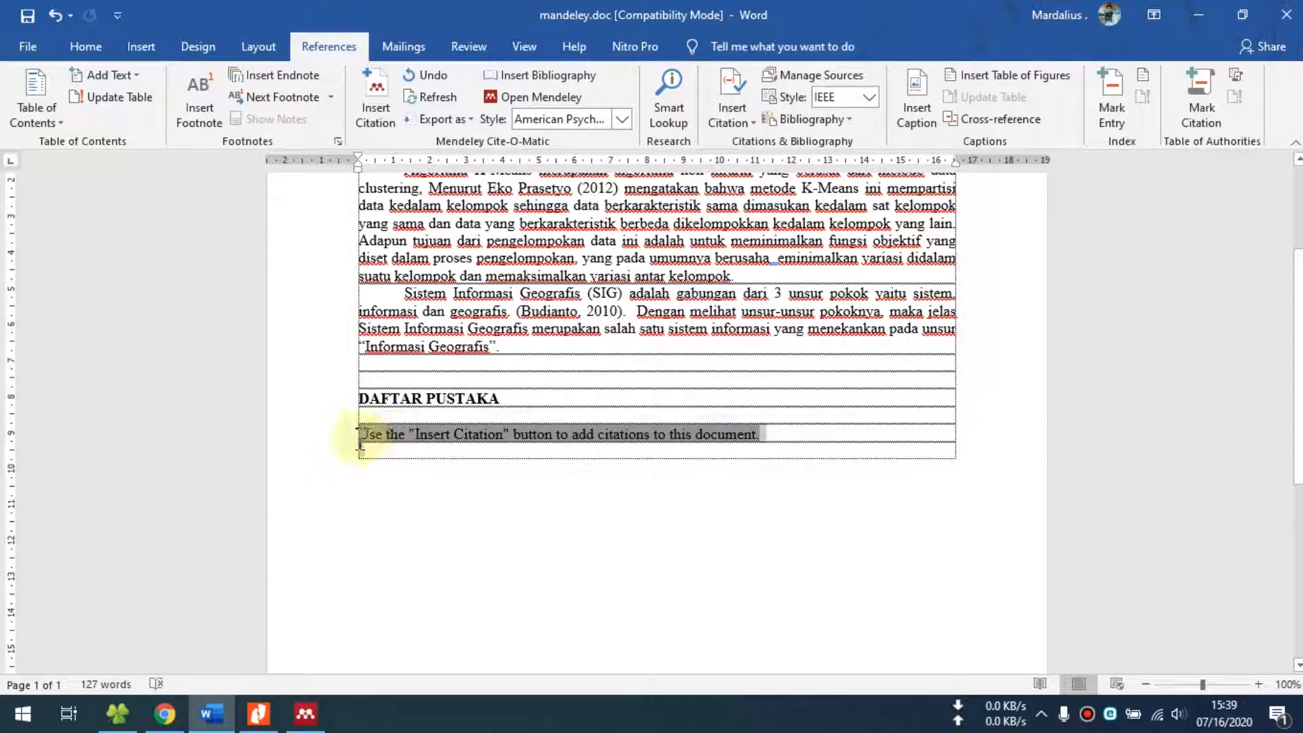
pyautogui.moveTo(360, 439); pyautogui.dragTo(356, 439)
pyautogui.press('Delete')
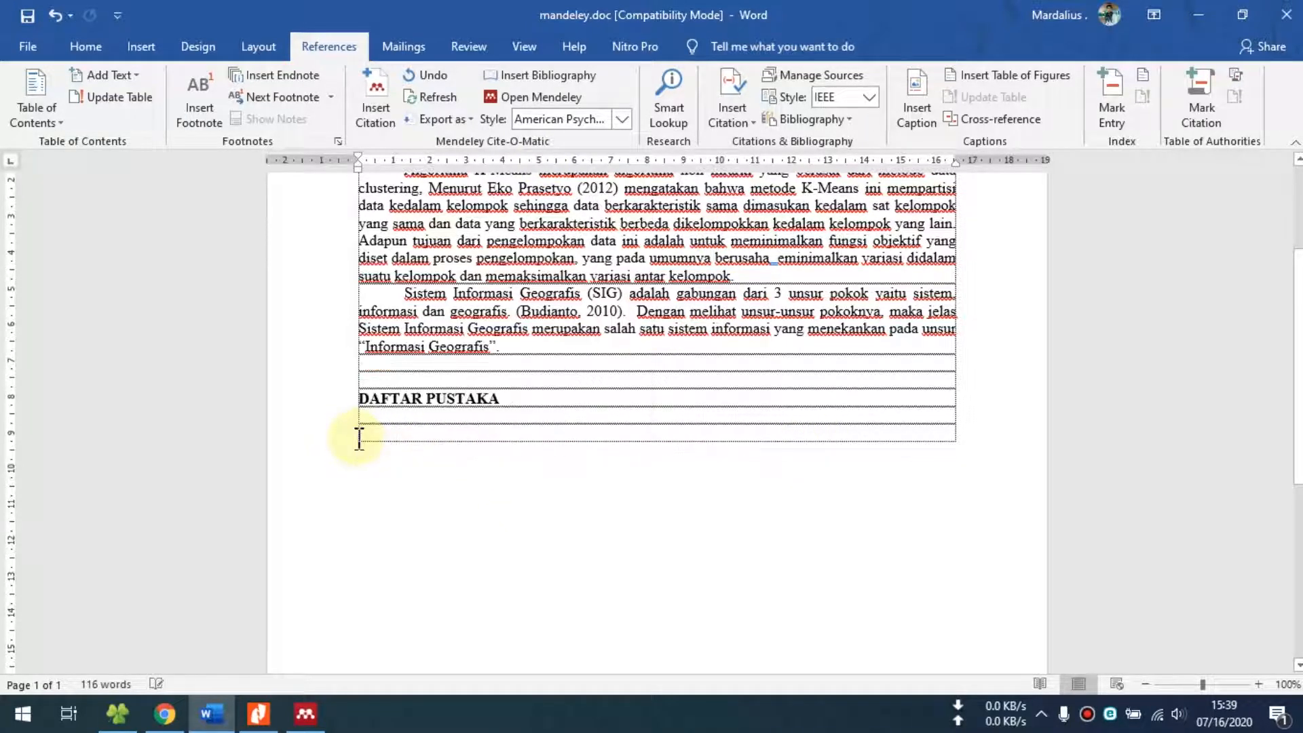
# Try inserting the Mendeley bibliography below the heading without any citations, and remove the resulting placeholder text
pyautogui.scroll(3, 358, 436)
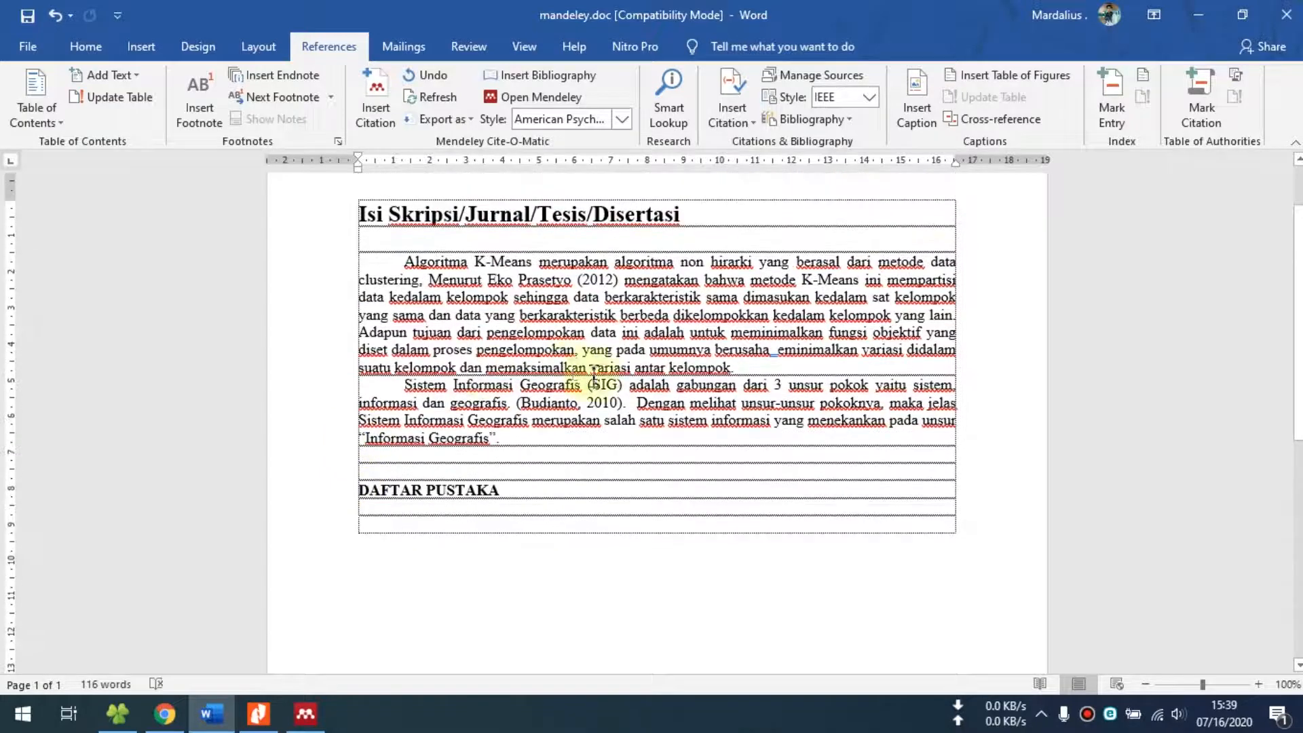
pyautogui.click(535, 80)
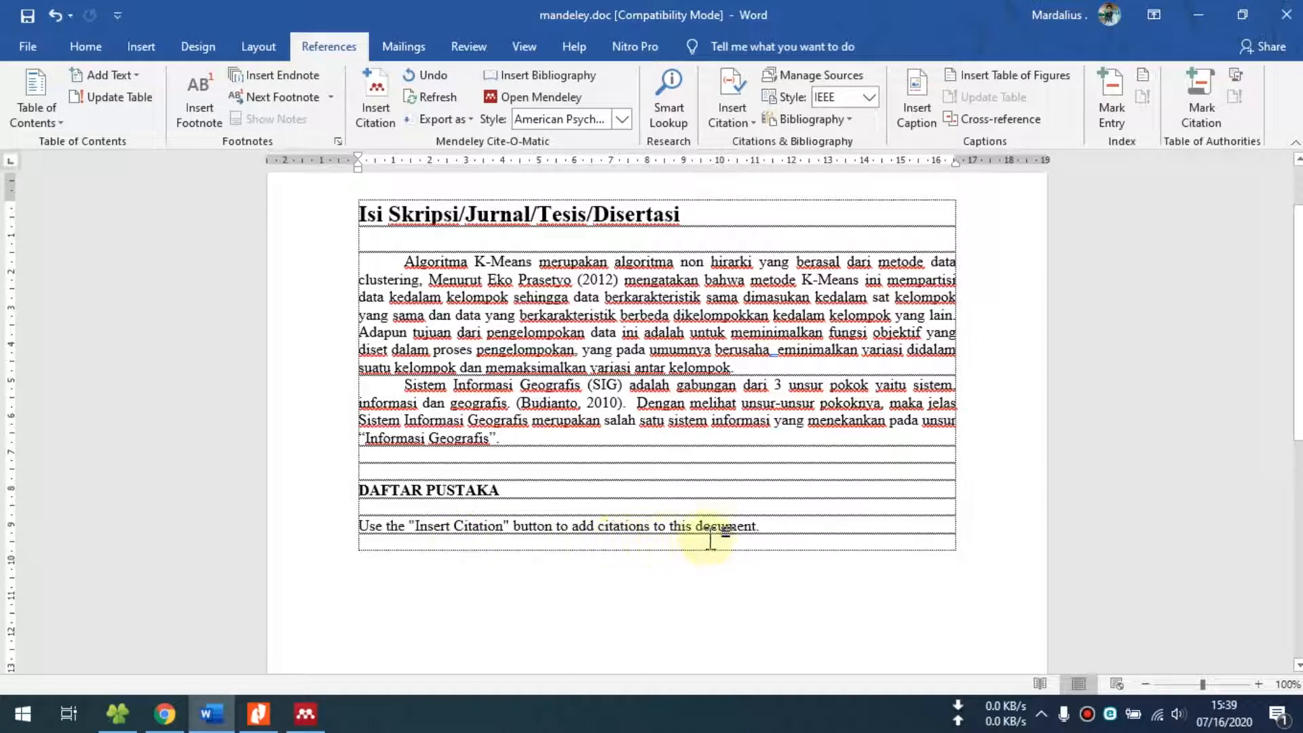
pyautogui.moveTo(785, 526); pyautogui.dragTo(370, 524)
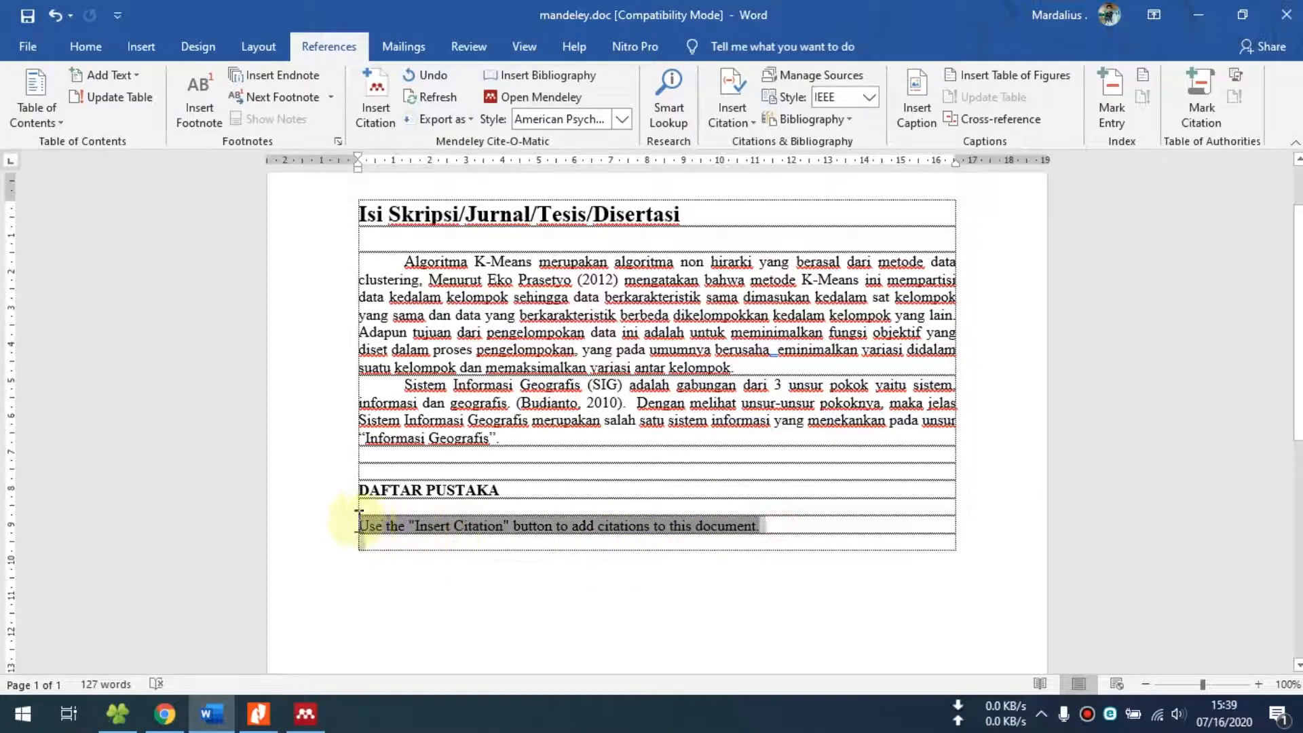
pyautogui.press('Delete')
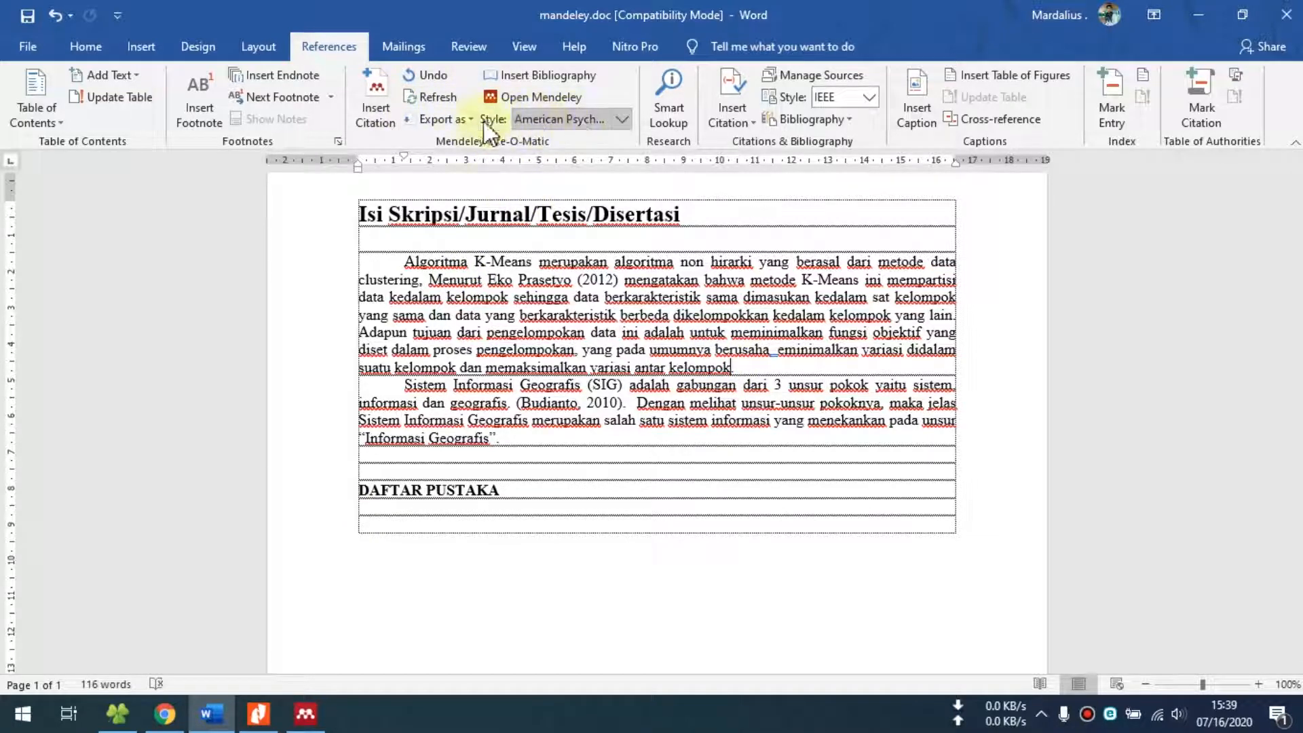
# Cite the Rapid Miner Studio 8.2 and "Pembuatan Webgis Penyakit Infeksi Saluran Pernafasan Akut" articles together before the first paragraph's final period
pyautogui.click(380, 112)
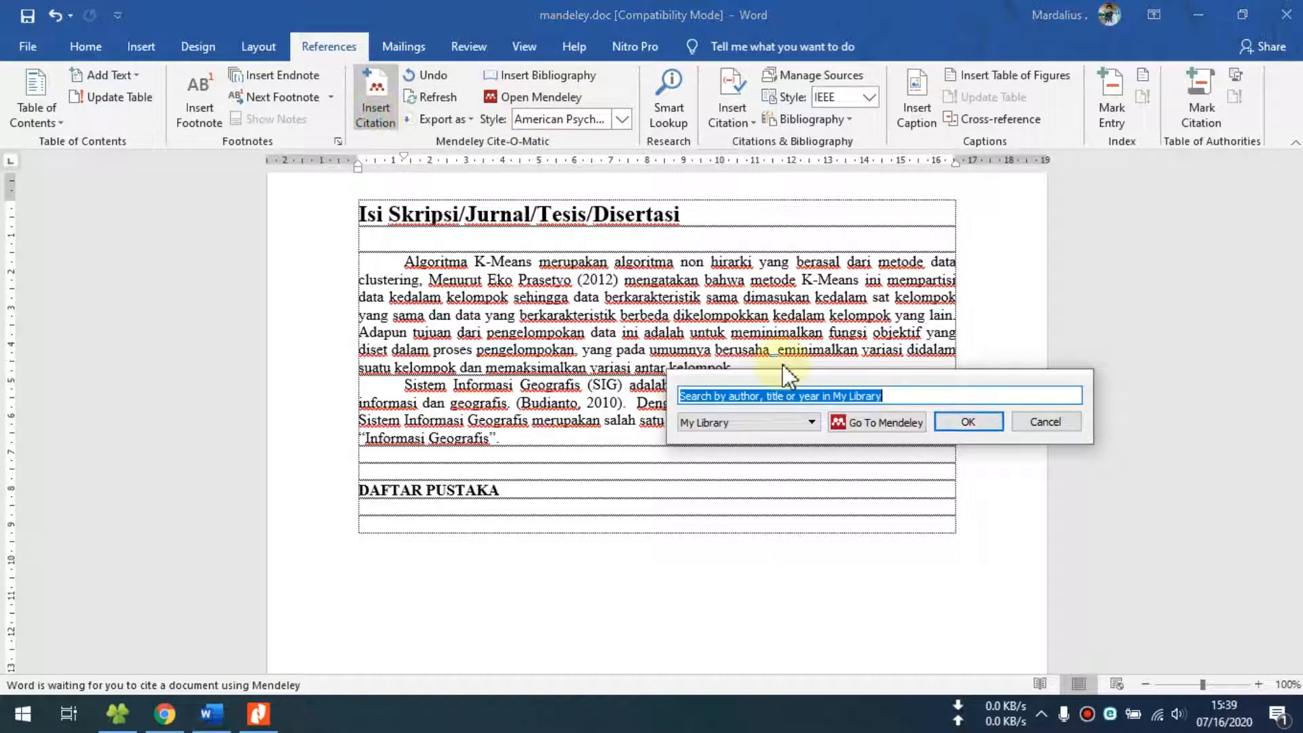
pyautogui.write('a')
pyautogui.click(760, 448)
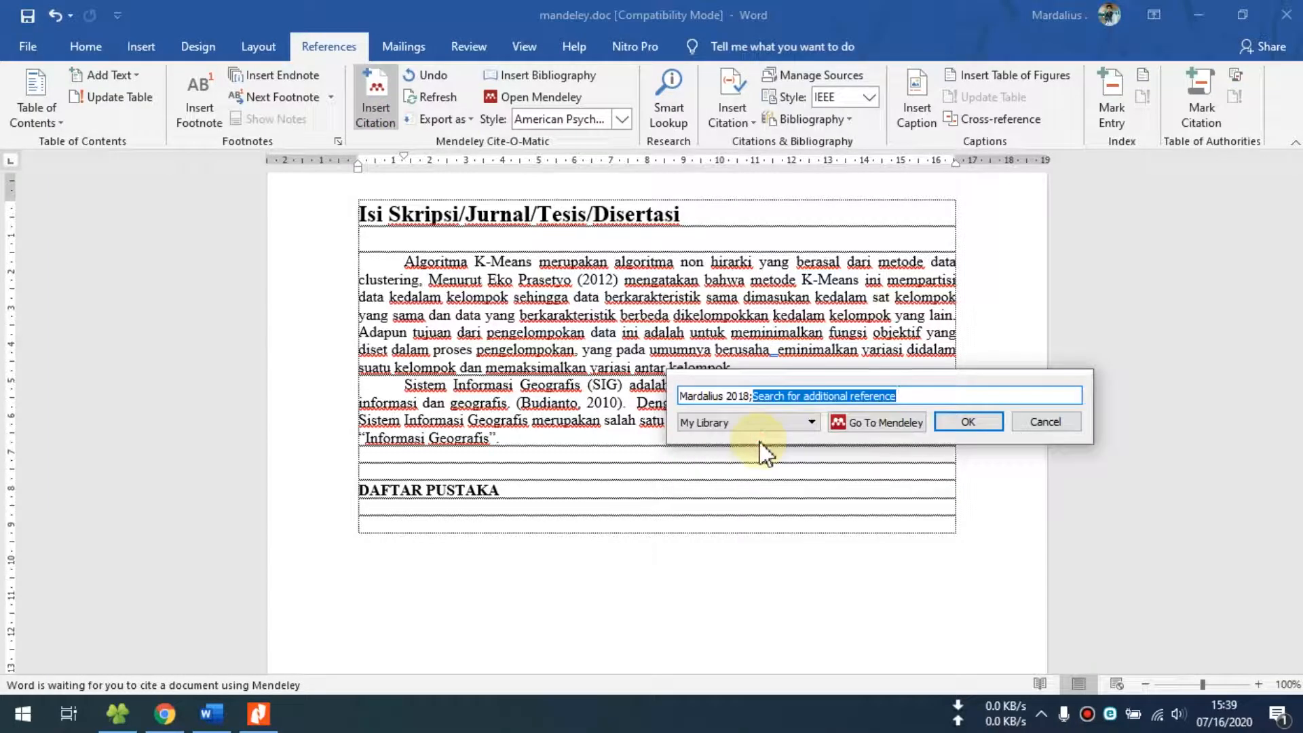
pyautogui.write('a')
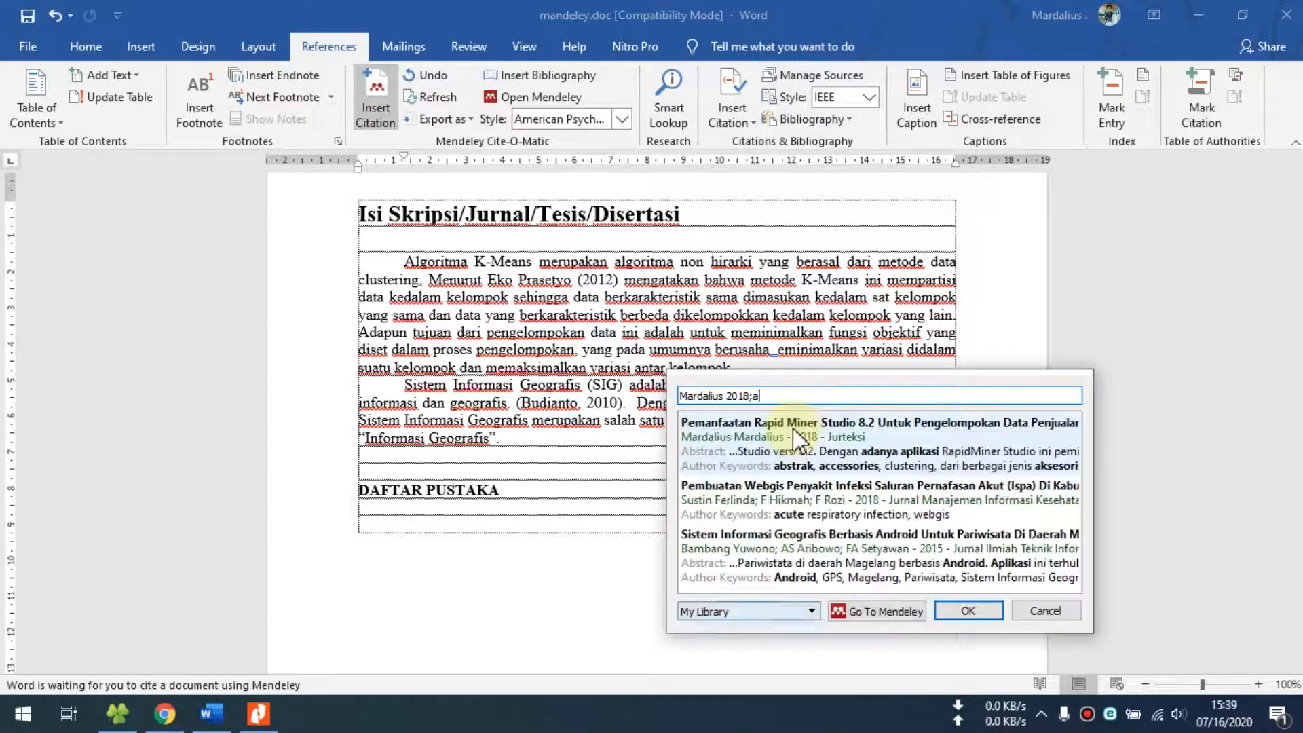
pyautogui.click(763, 509)
pyautogui.click(969, 422)
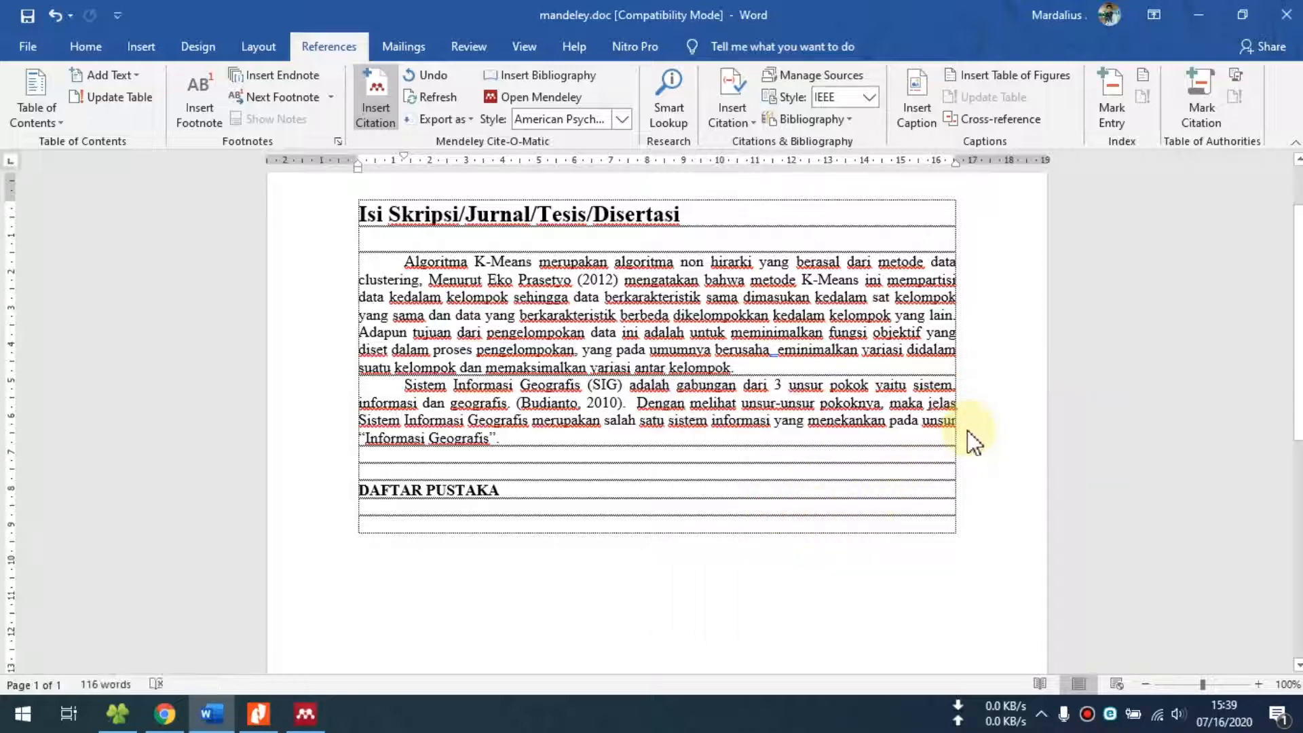
# Cite "Sistem Informasi Geografis Berbasis Android" from Mendeley before the final period of the second paragraph
pyautogui.click(494, 456)
pyautogui.click(380, 117)
pyautogui.write('a')
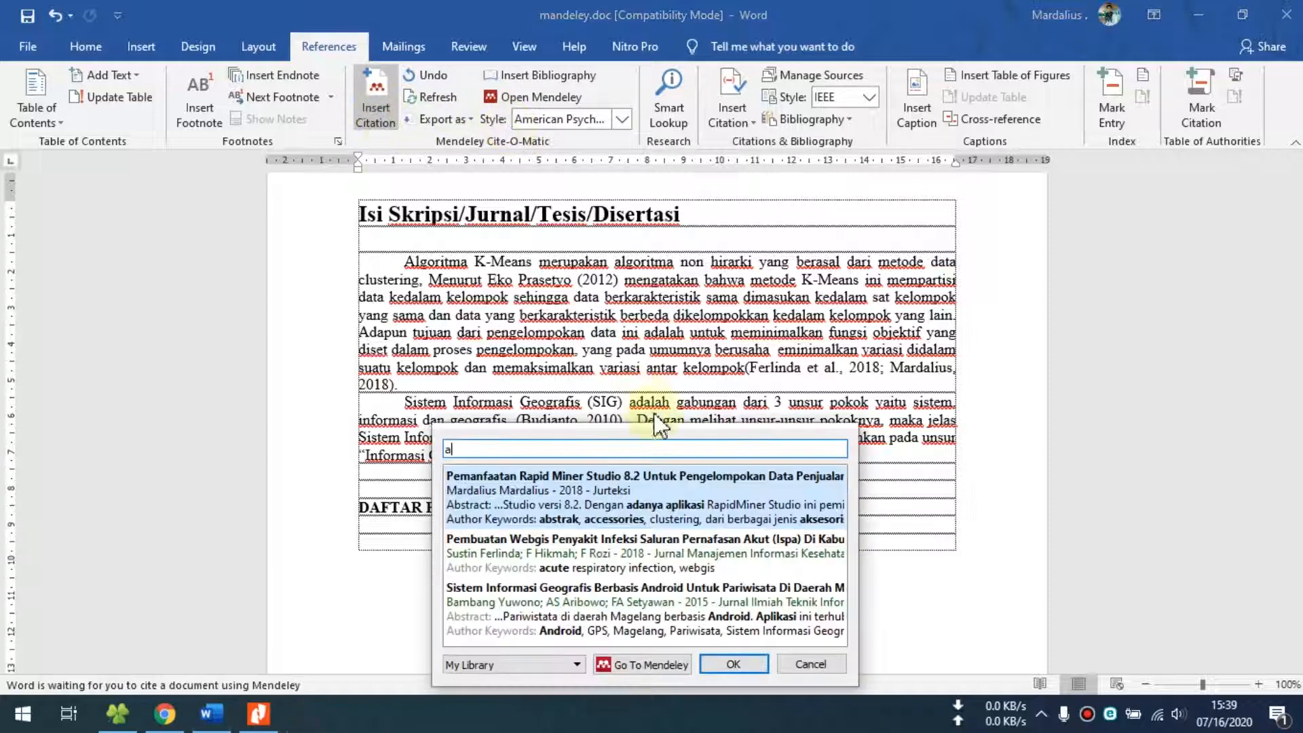
pyautogui.click(519, 607)
pyautogui.doubleClick(519, 607)
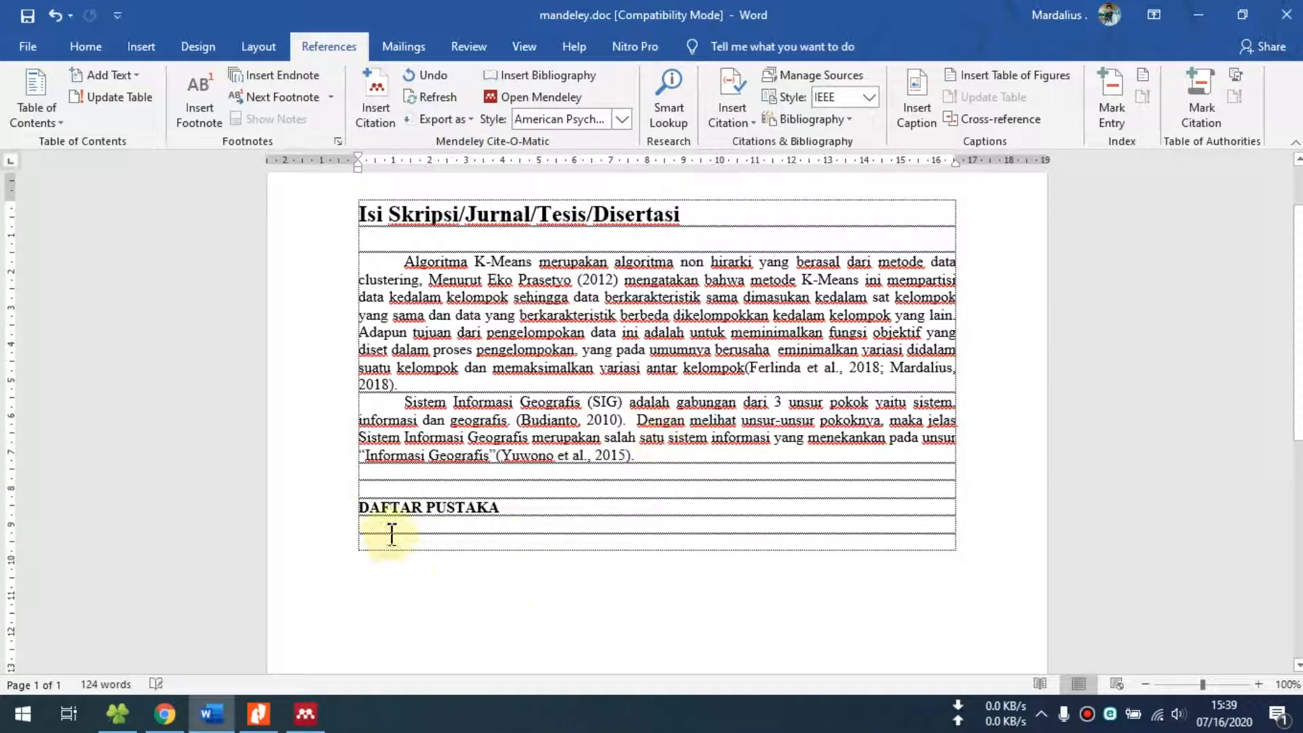
# Insert the APA-style Mendeley bibliography under DAFTAR PUSTAKA and compare it with the in-text citations
pyautogui.click(517, 76)
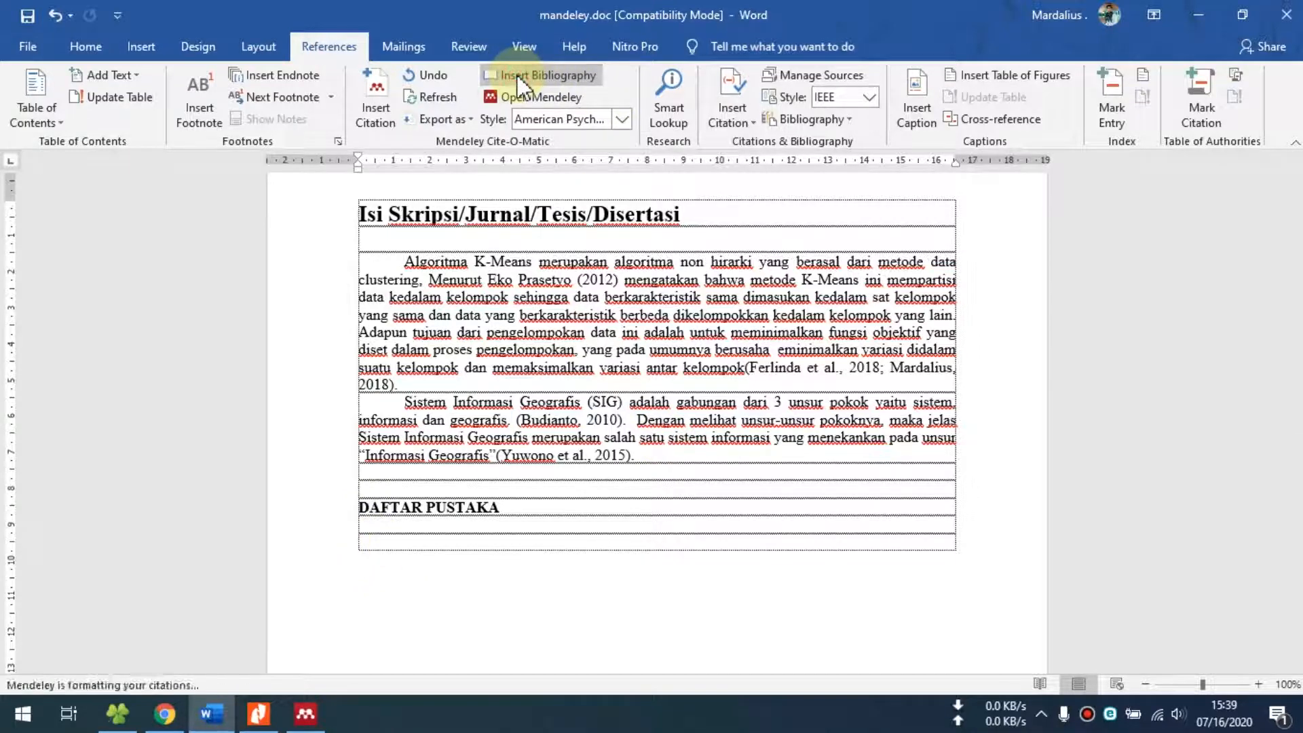
pyautogui.scroll(-3, 597, 407)
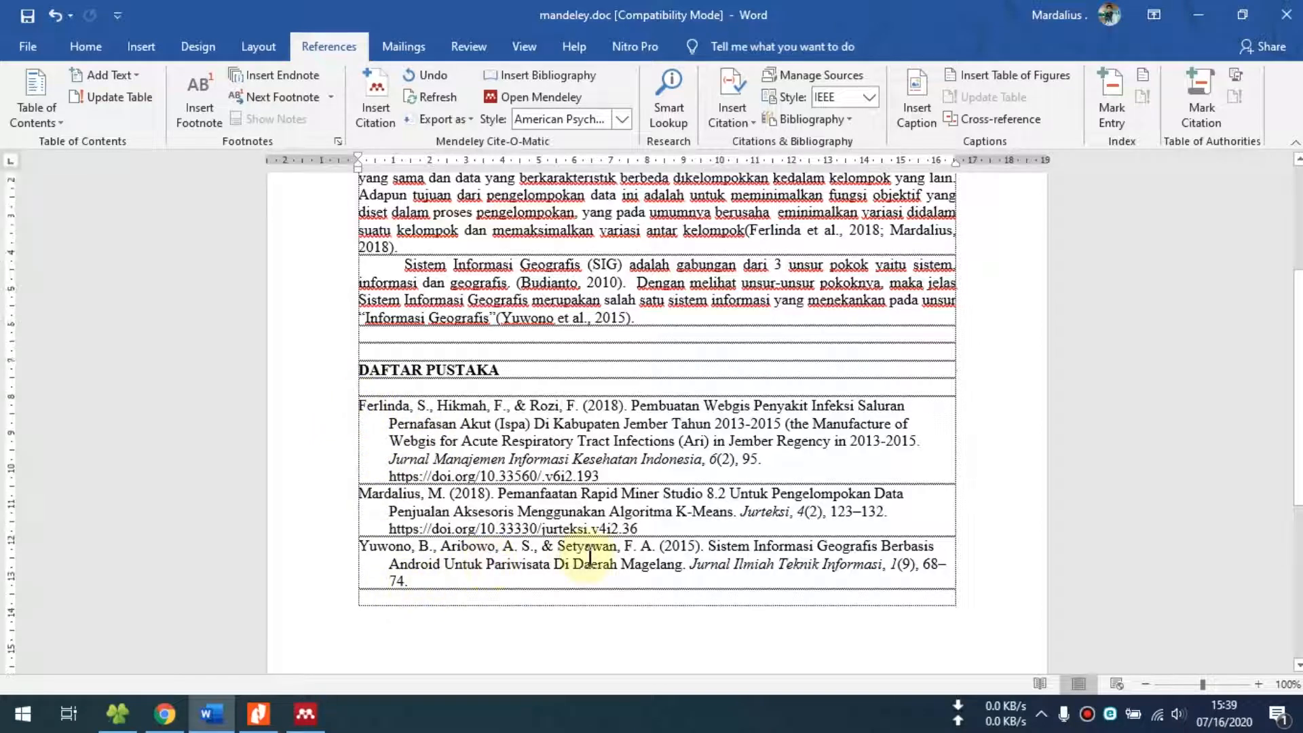
pyautogui.scroll(3, 590, 543)
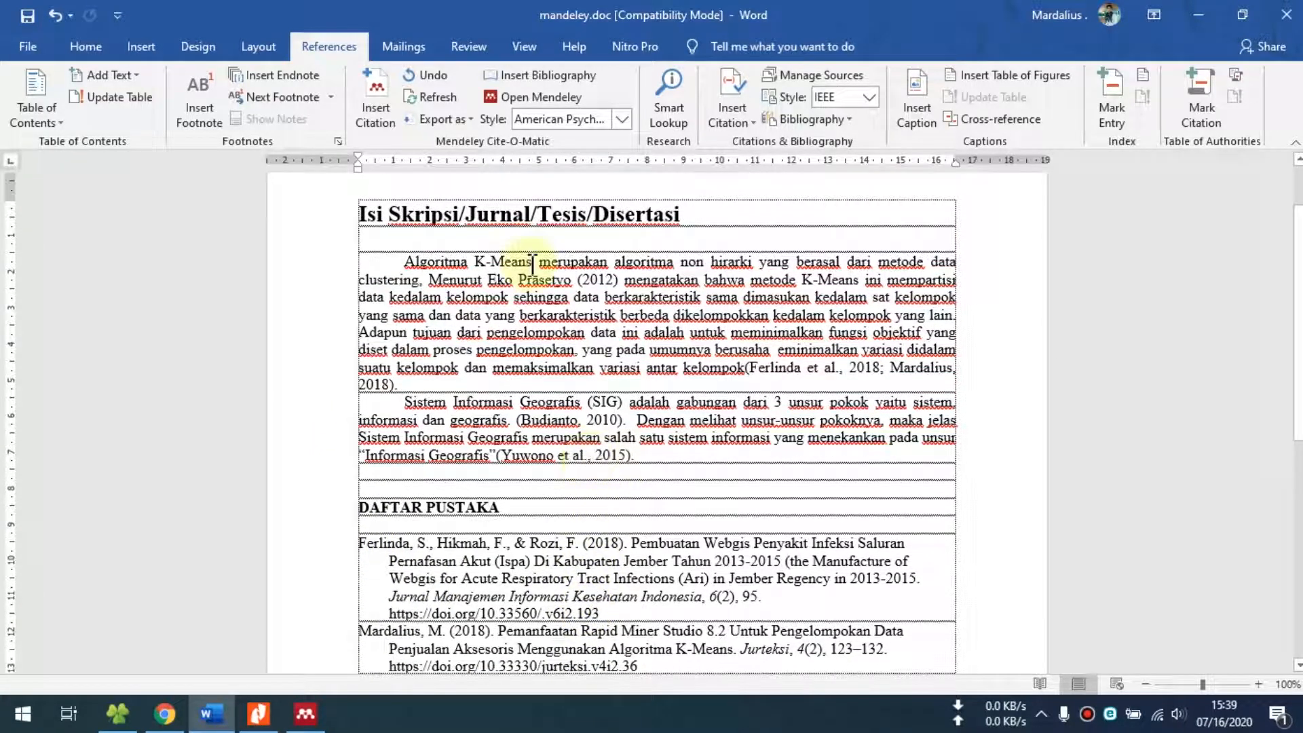
# Add two blank lines after the second paragraph, above the DAFTAR PUSTAKA heading
pyautogui.scroll(-2, 543, 285)
pyautogui.click(644, 364)
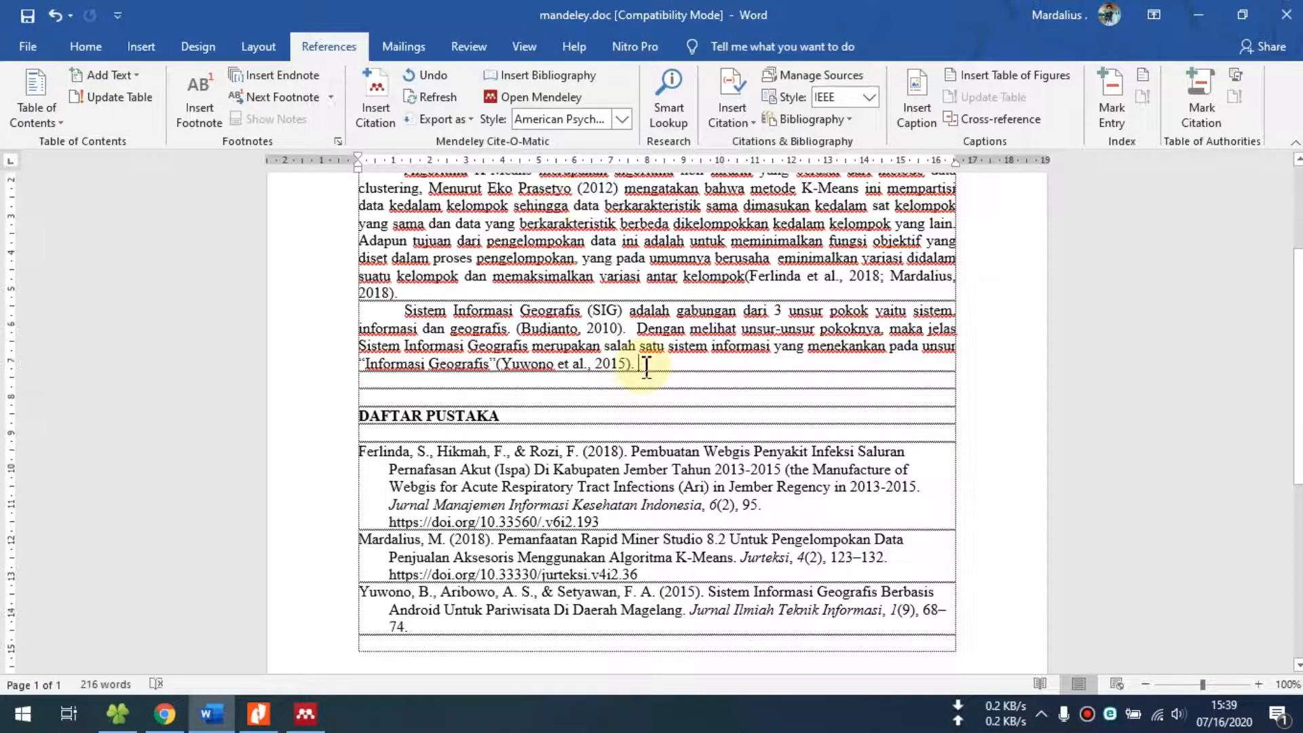
pyautogui.press('Return')
pyautogui.press('Return')
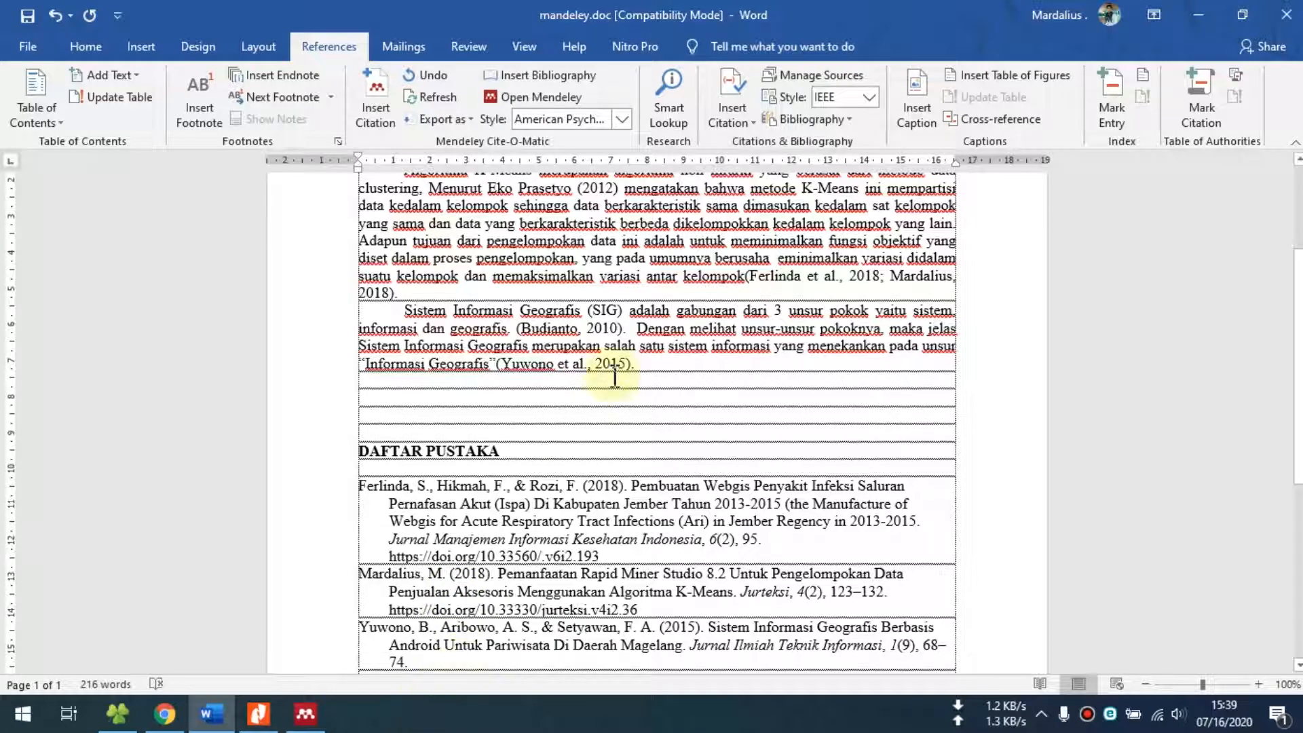
# Delete the APA citations and their closing periods from the ends of both paragraphs, keeping the bibliography
pyautogui.scroll(2, 746, 360)
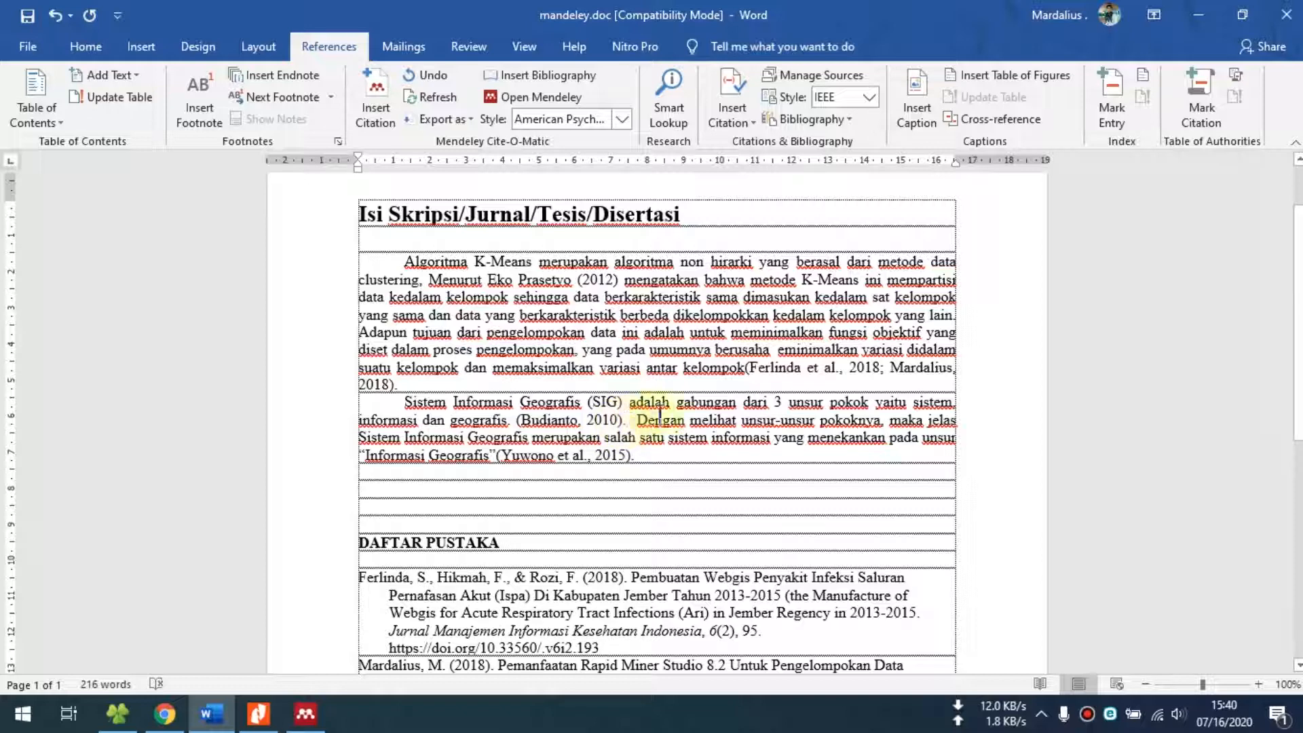
pyautogui.moveTo(744, 367); pyautogui.dragTo(841, 384)
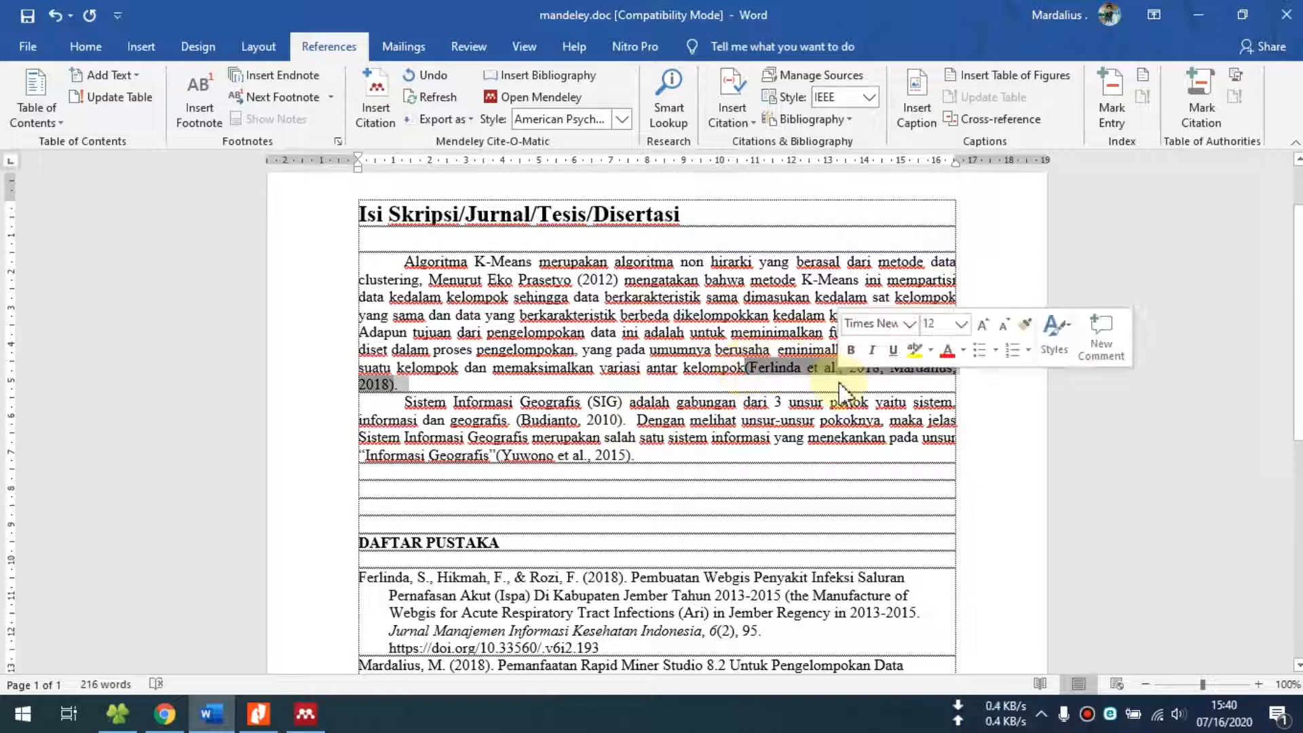
pyautogui.press('Delete')
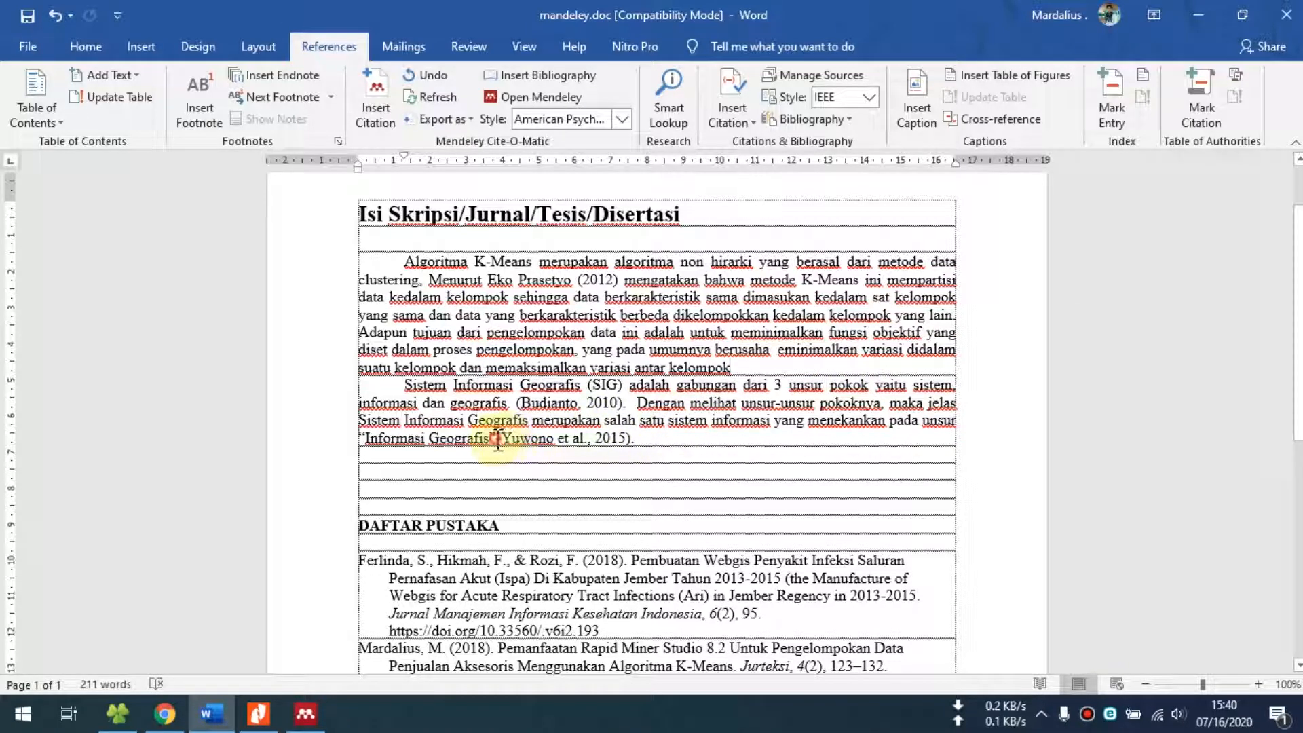
pyautogui.moveTo(497, 440); pyautogui.dragTo(637, 437)
pyautogui.press('Delete')
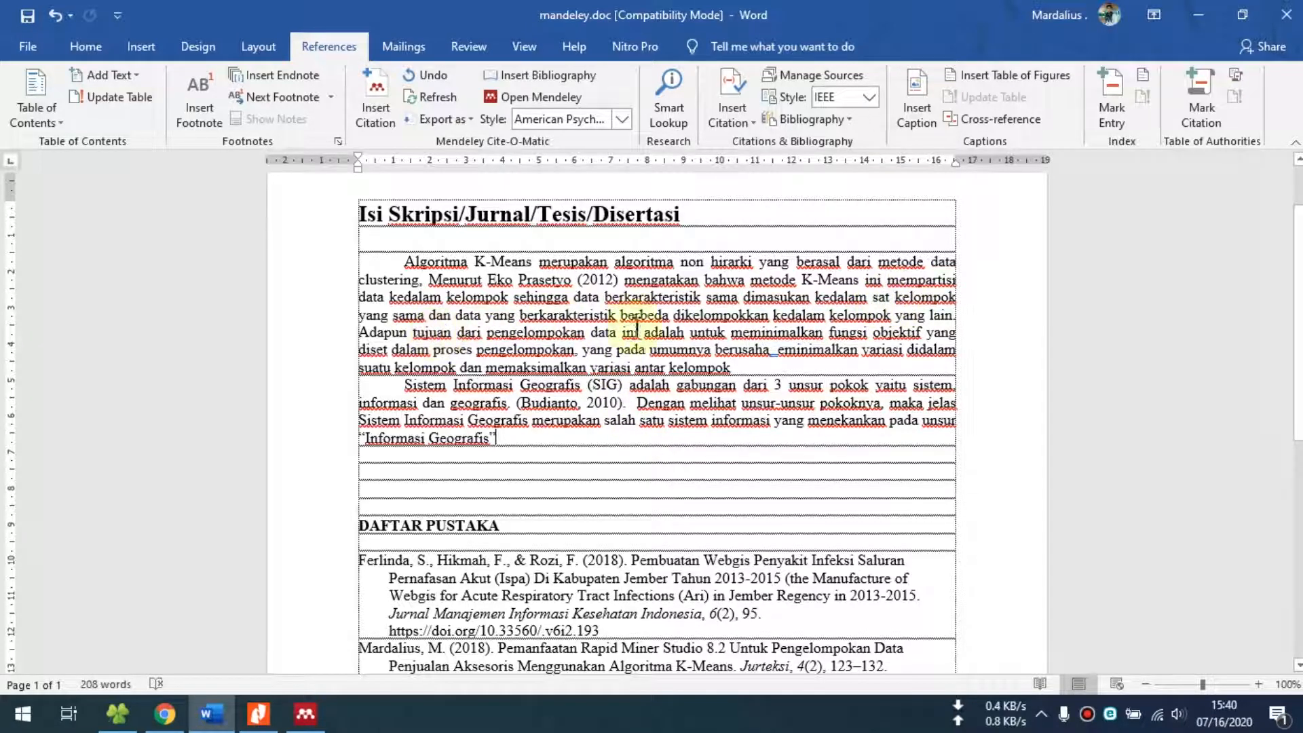
# Split the K-Means paragraph so that the sentence starting with "Adapun tujuan" begins a new paragraph
pyautogui.click(953, 316)
pyautogui.press('Return')
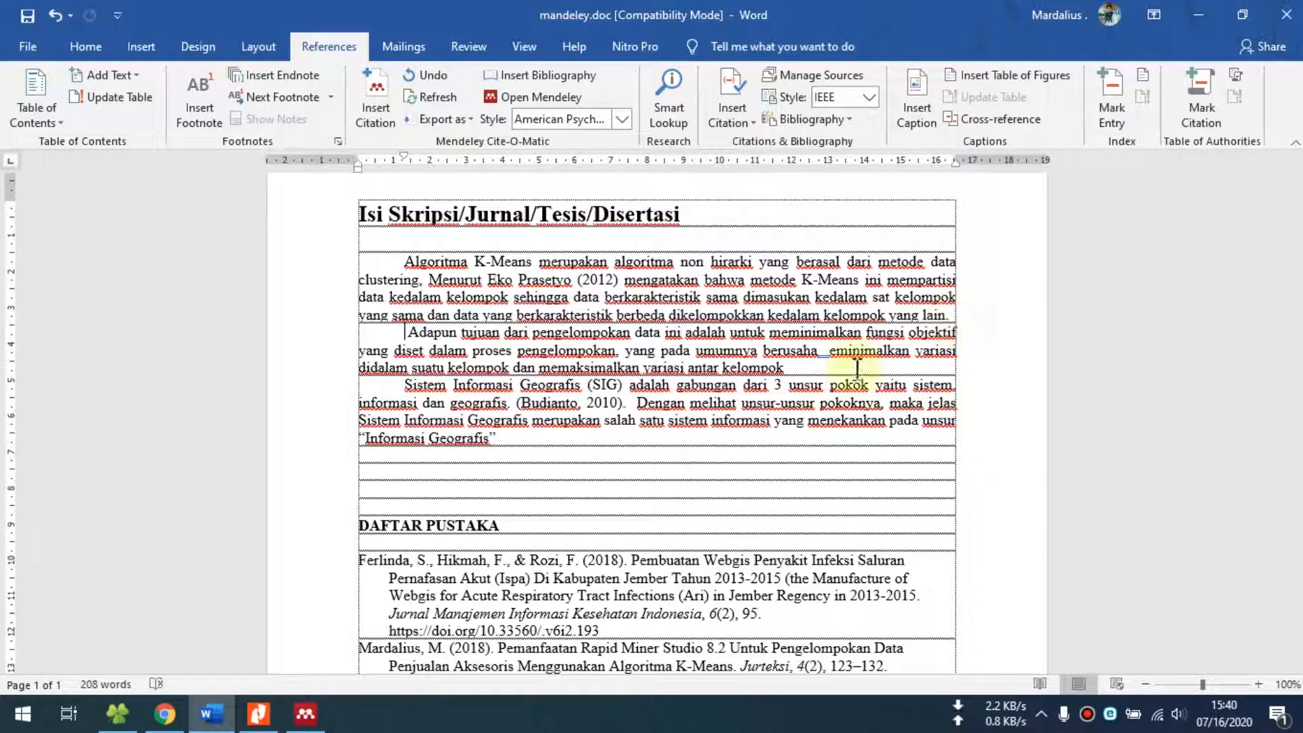
# Delete the APA bibliography entries under the DAFTAR PUSTAKA heading, keeping the heading itself
pyautogui.scroll(-4, 465, 532)
pyautogui.click(521, 551)
pyautogui.moveTo(333, 523); pyautogui.dragTo(299, 366)
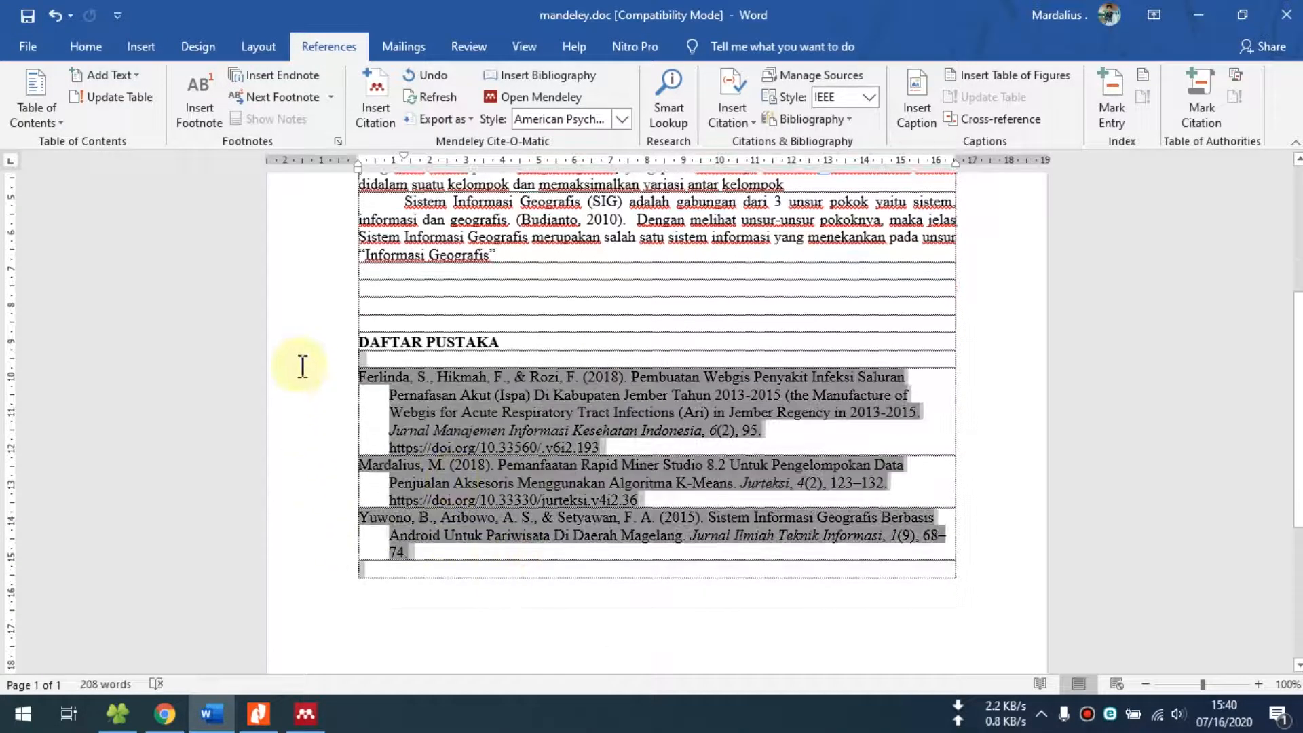
pyautogui.press('Delete')
pyautogui.hotkey('ctrl', 'z')
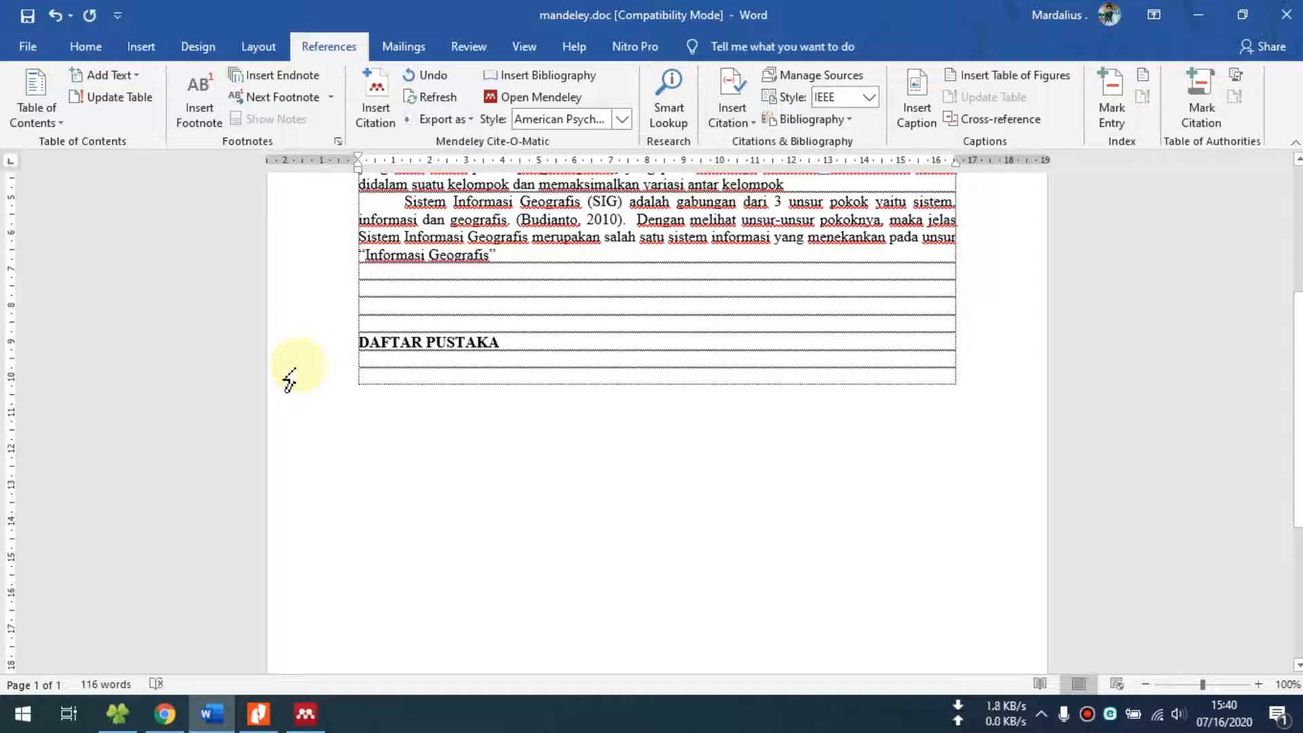
# Set the Mendeley citation style of the document to IEEE
pyautogui.click(593, 129)
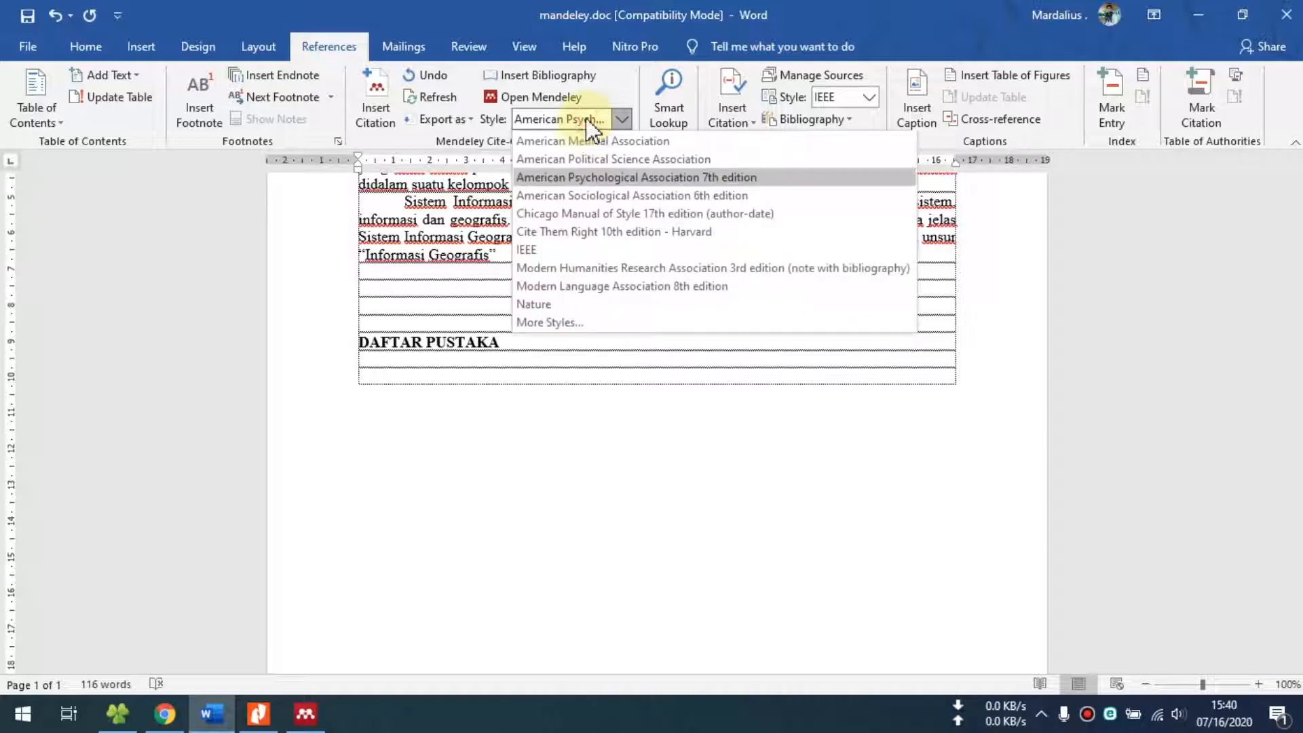
pyautogui.click(544, 252)
pyautogui.scroll(5, 597, 328)
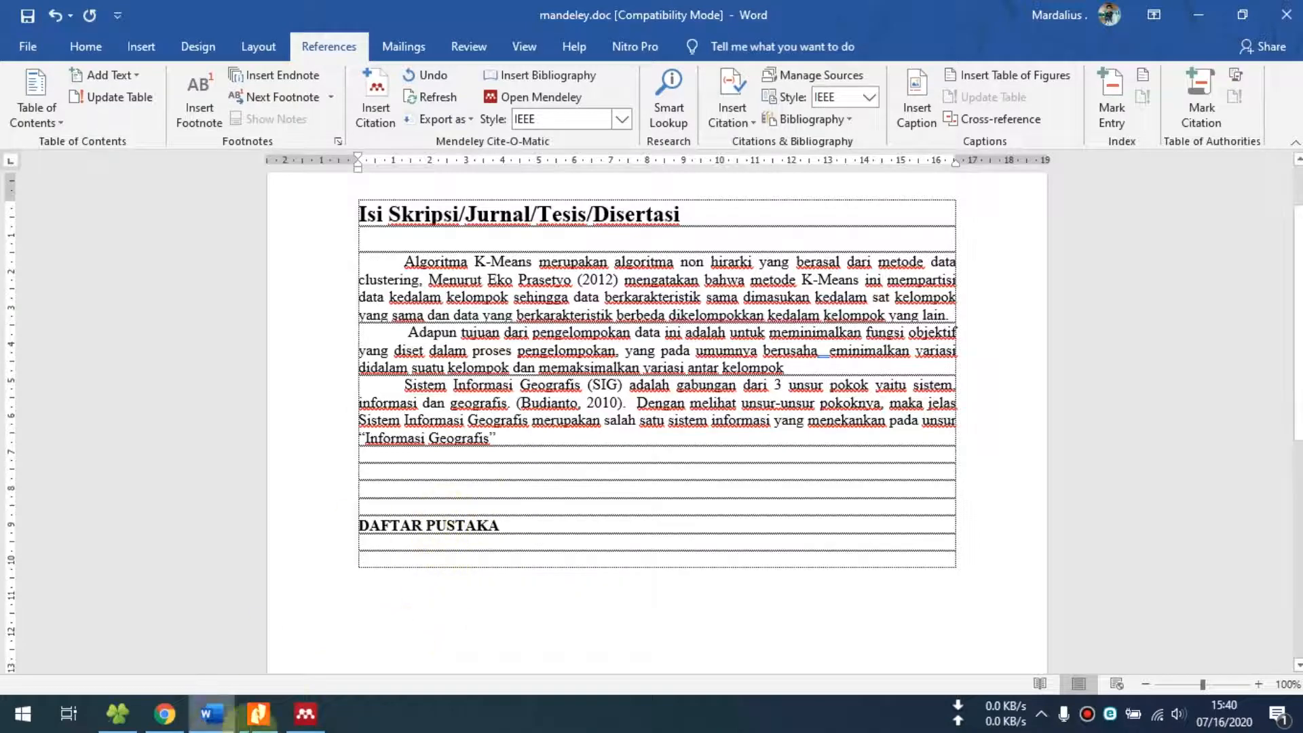
# Switch to Mendeley Desktop, dismiss the PDF import suggestion and search the online literature catalog for "gis"
pyautogui.click(304, 715)
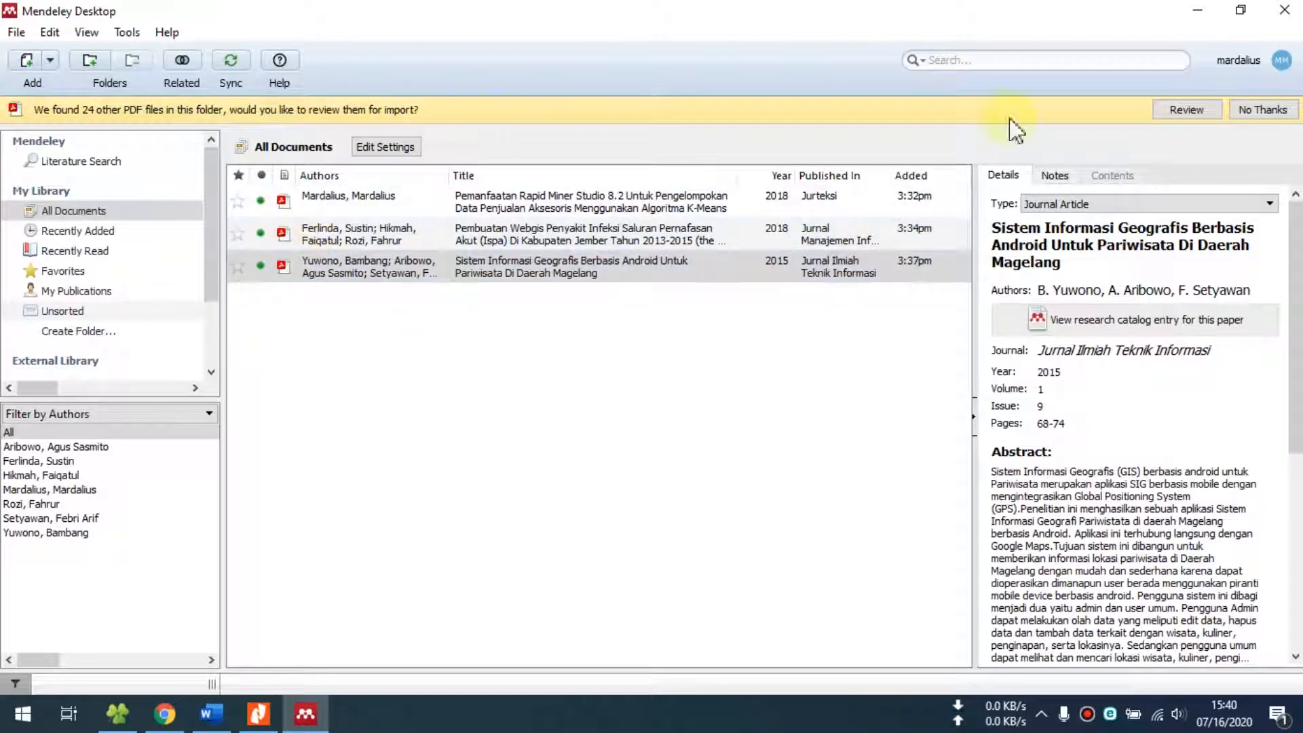
pyautogui.click(1275, 115)
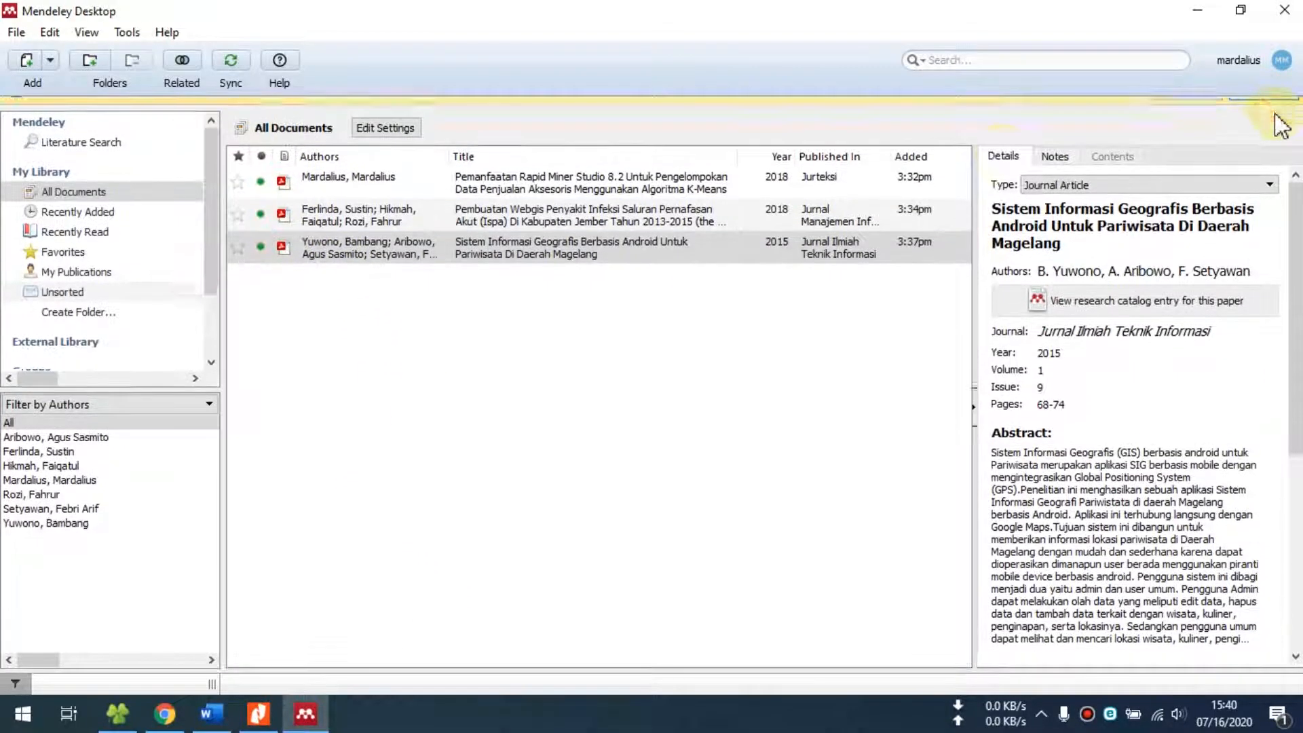
pyautogui.click(82, 134)
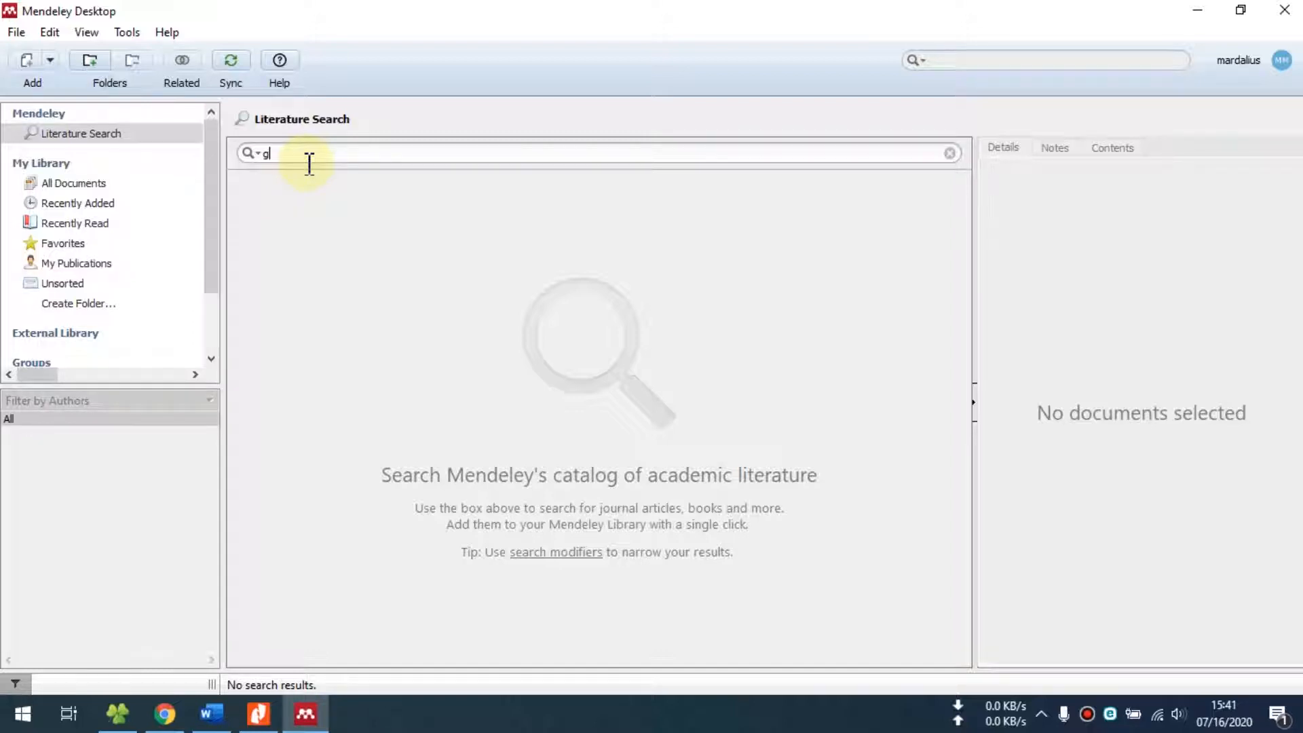
pyautogui.press('Return')
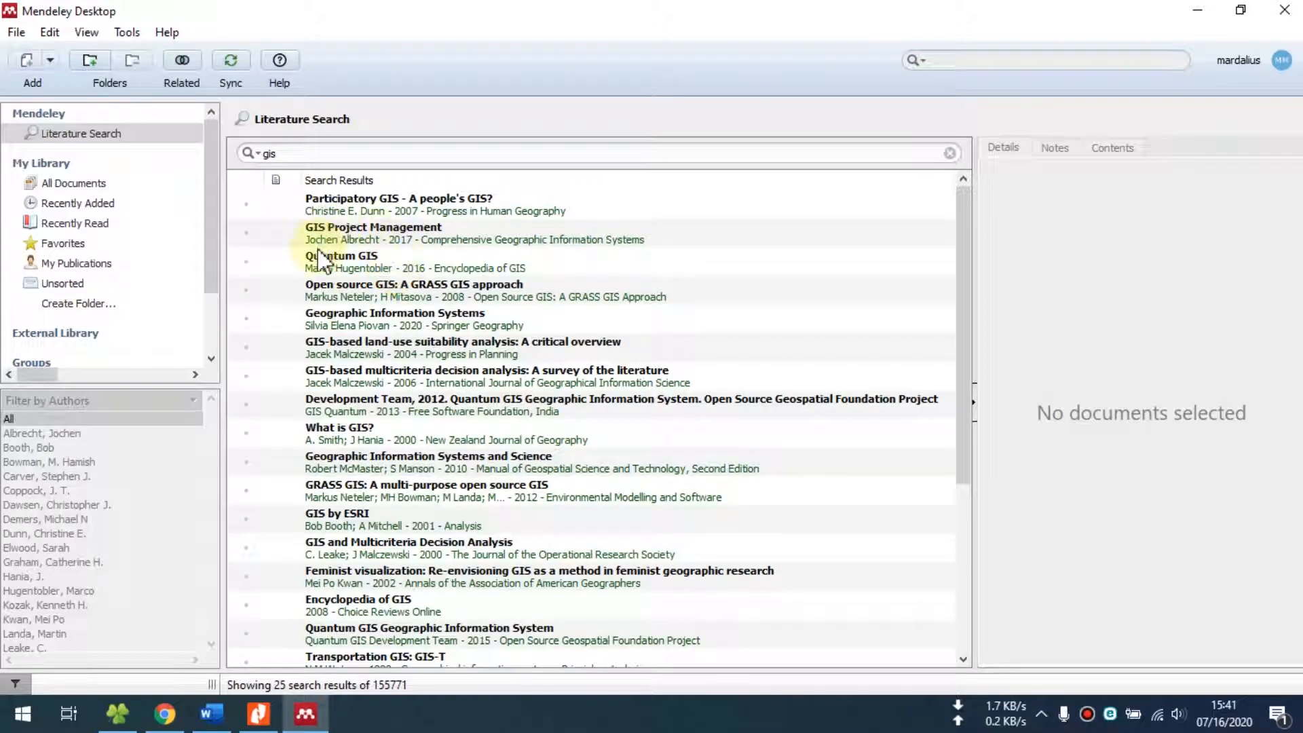
pyautogui.scroll(-5, 356, 445)
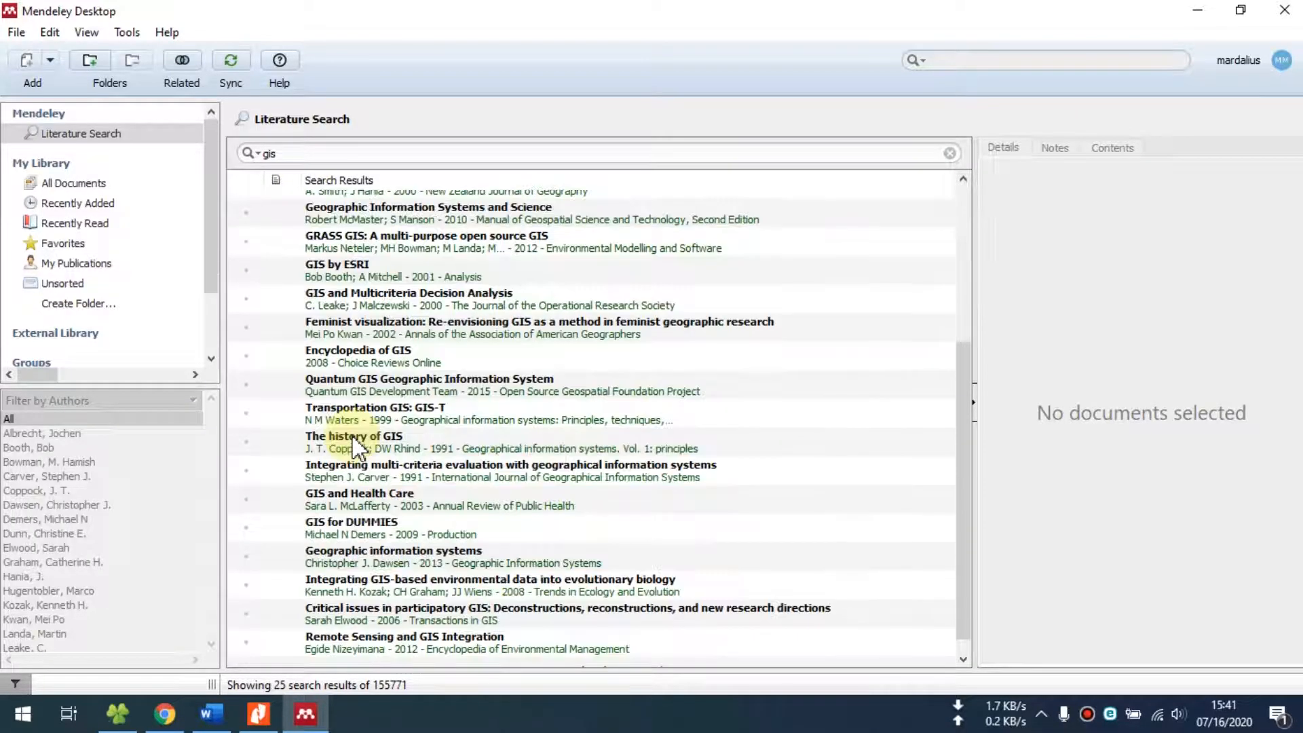
pyautogui.scroll(6, 424, 176)
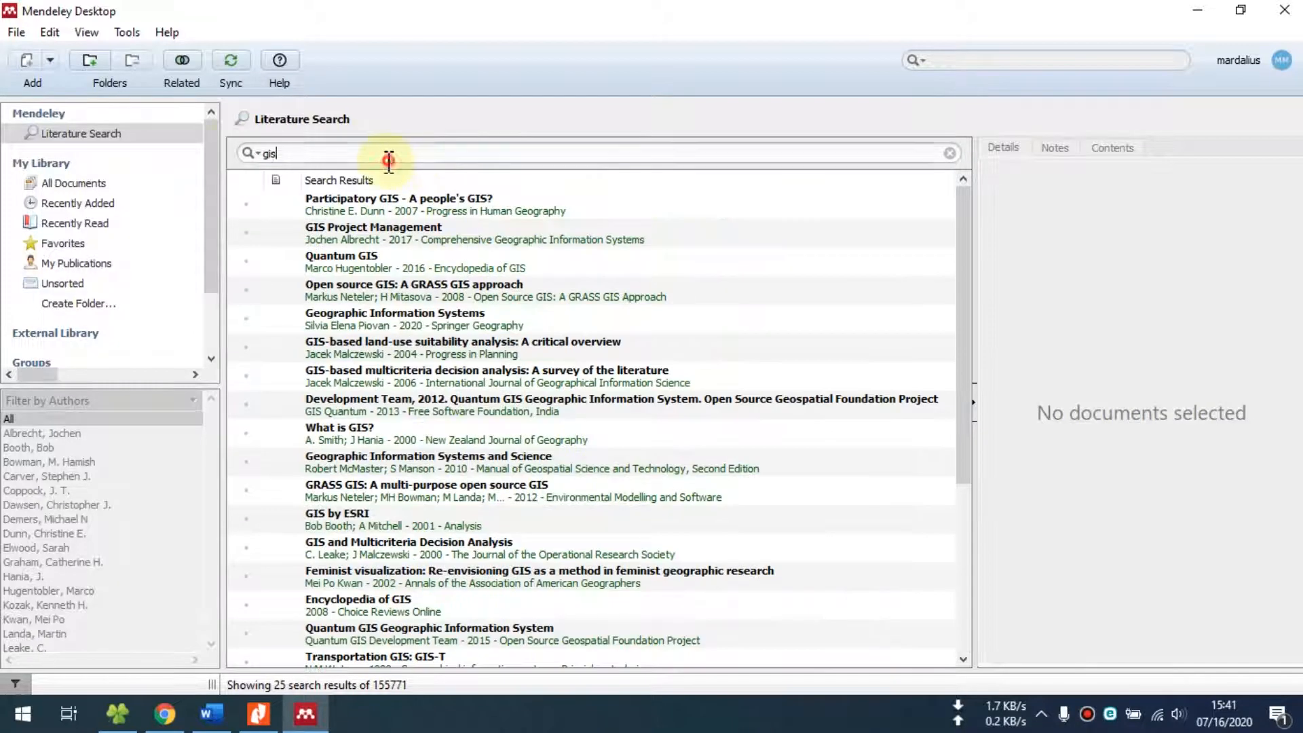
# Replace the literature search term with "sistem informasi geografis" and browse the matching papers
pyautogui.moveTo(388, 158); pyautogui.dragTo(229, 147)
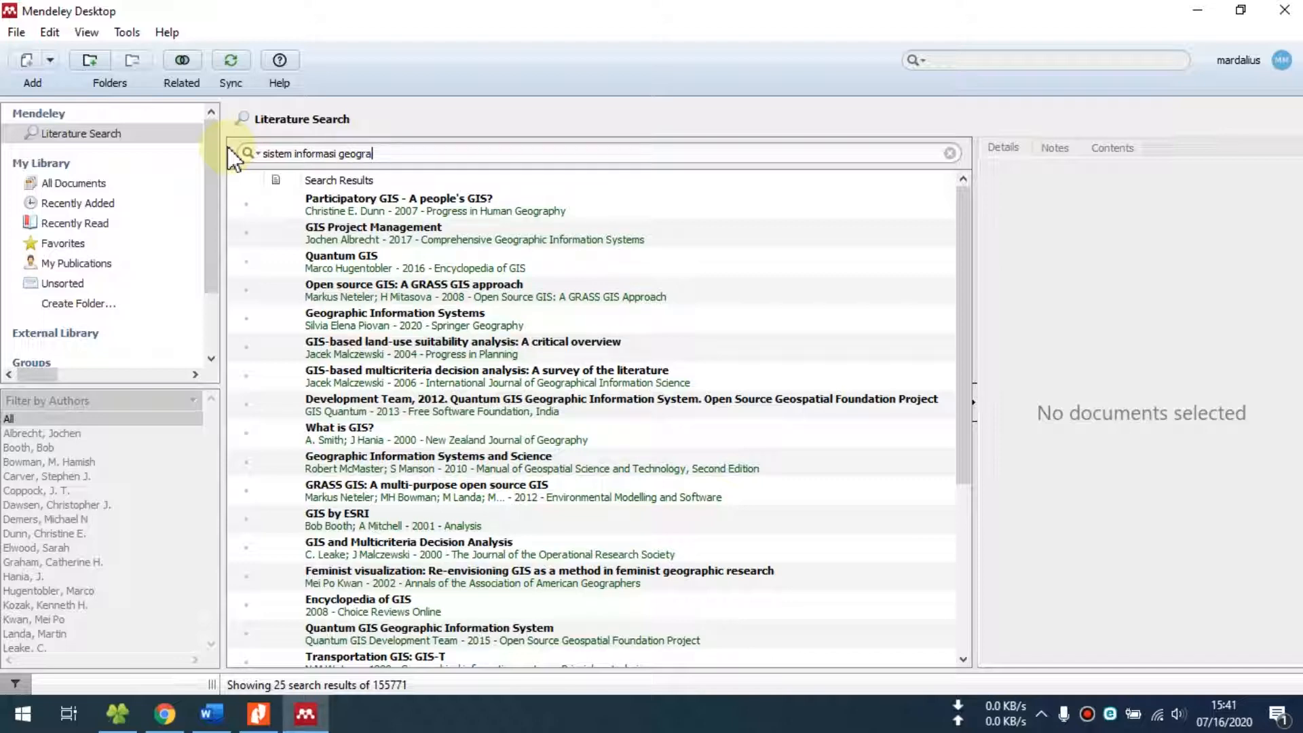
pyautogui.press('Return')
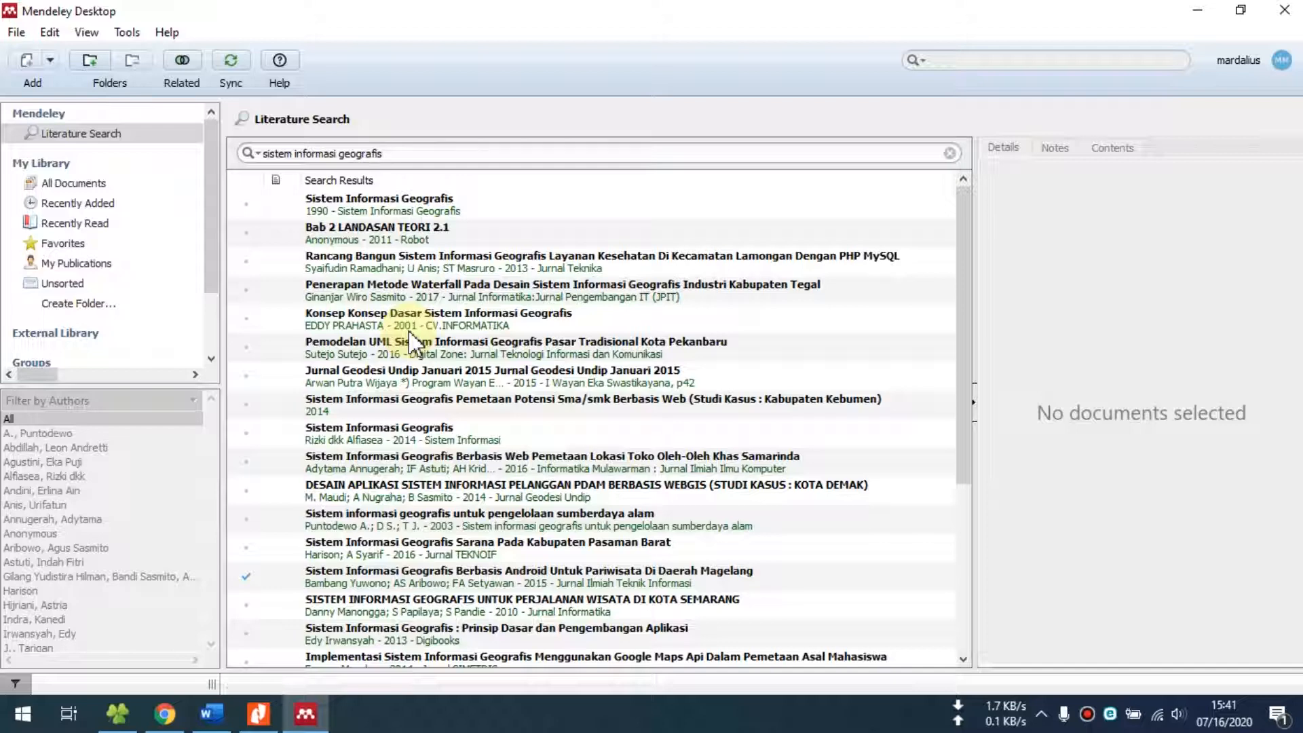
pyautogui.scroll(-1, 431, 574)
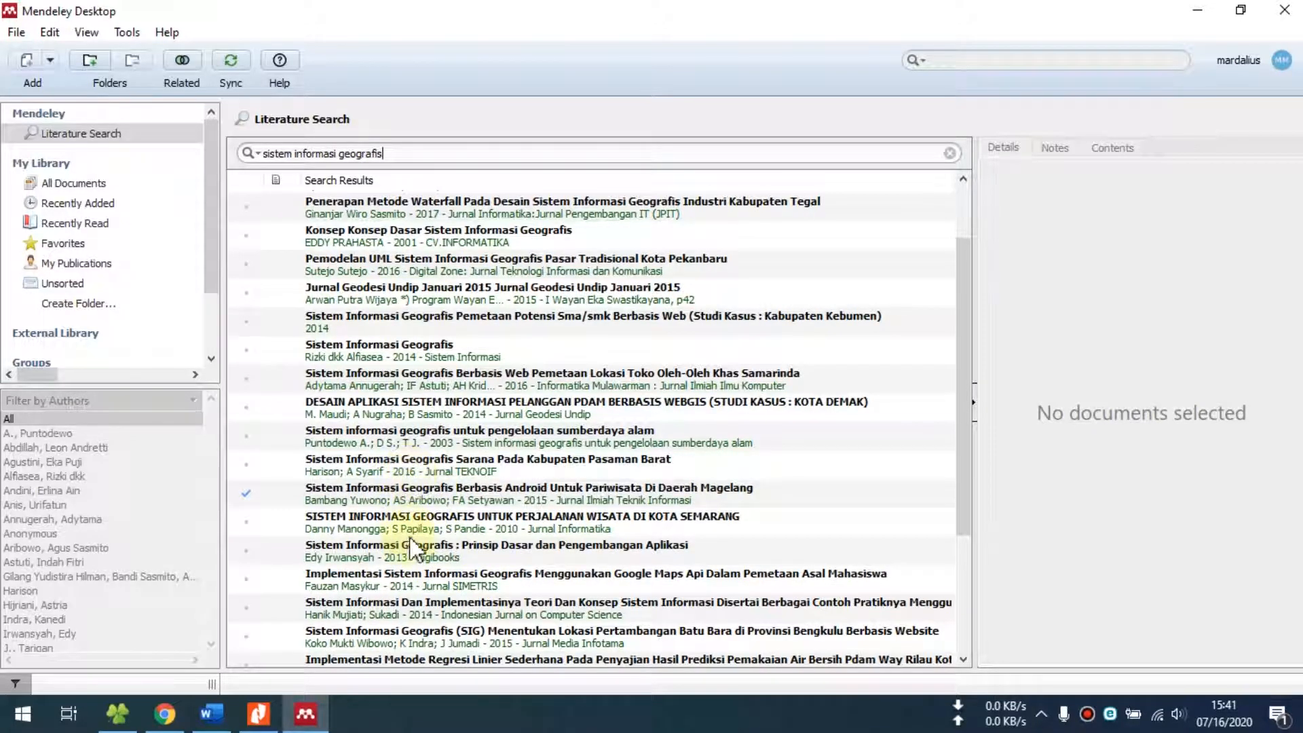
# Add the paper "Sistem Informasi Geografis Sarana Pada Kabupaten Pasaman Barat" from the search results to the library
pyautogui.click(392, 467)
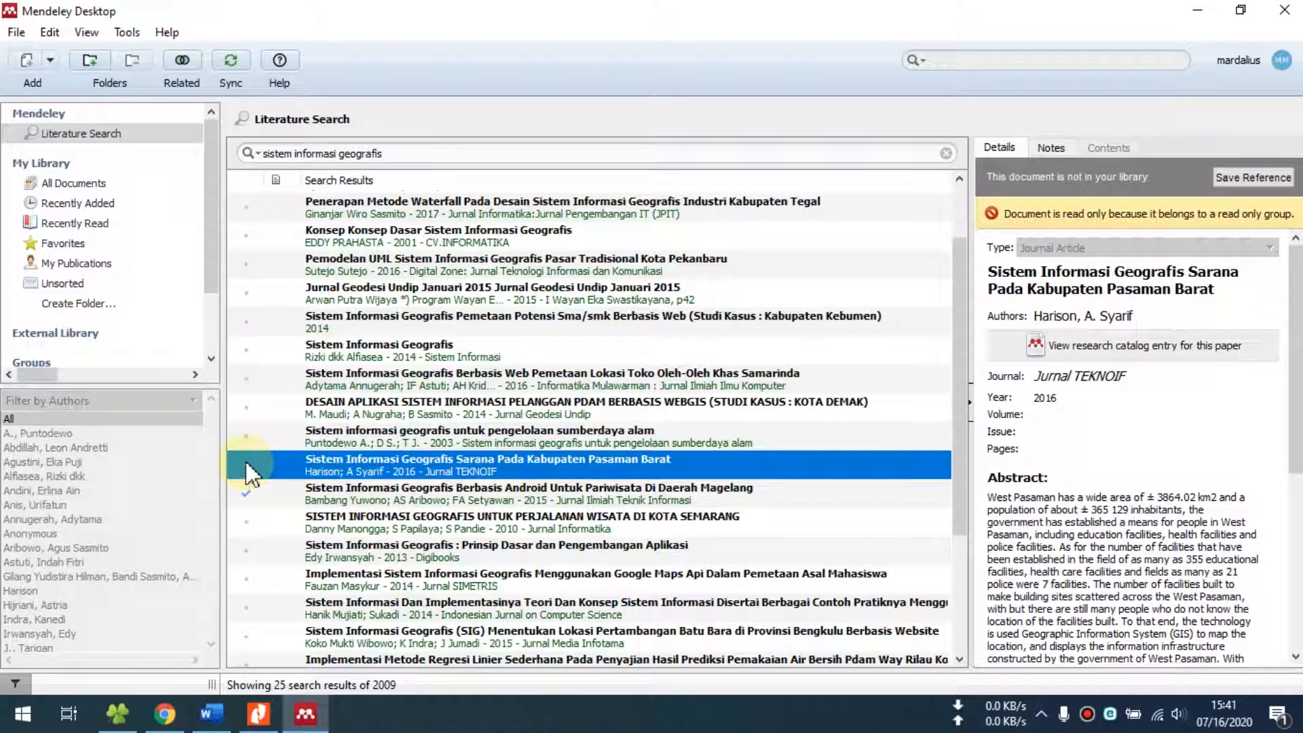
pyautogui.moveTo(246, 466); pyautogui.dragTo(251, 470)
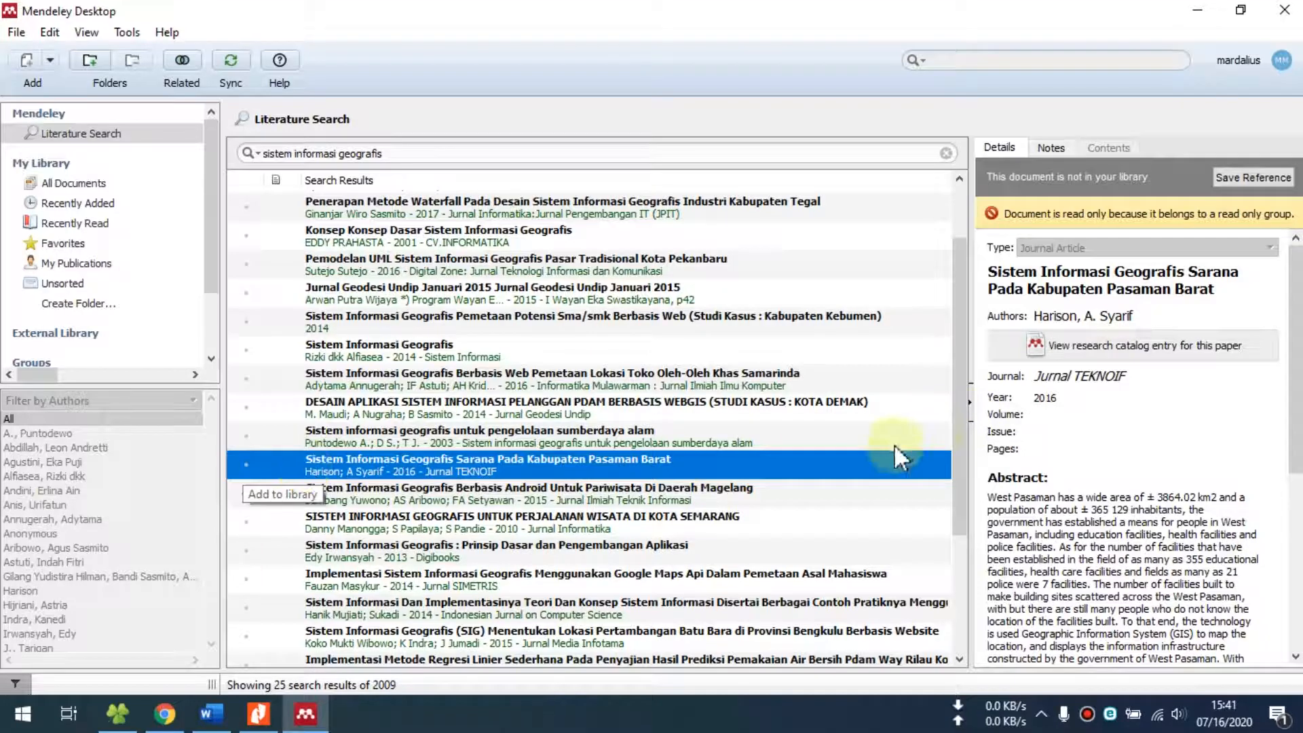
pyautogui.click(1141, 257)
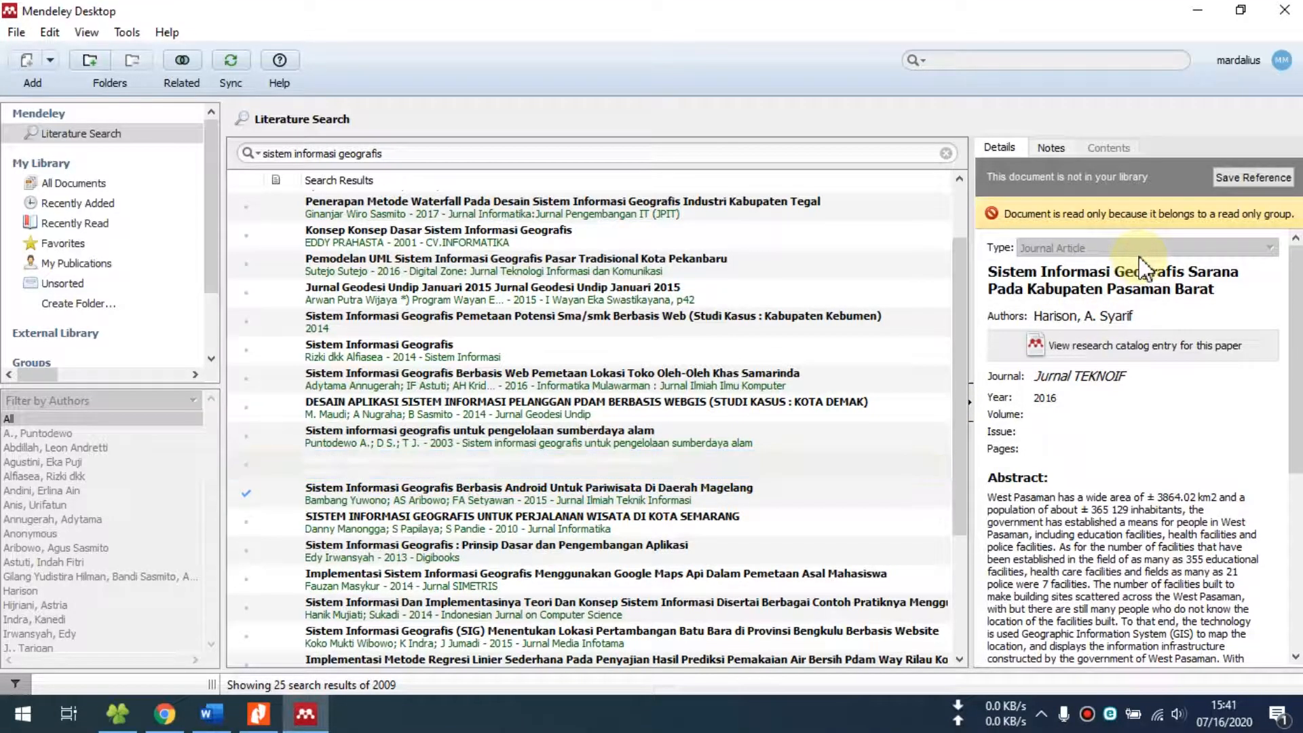
pyautogui.click(327, 466)
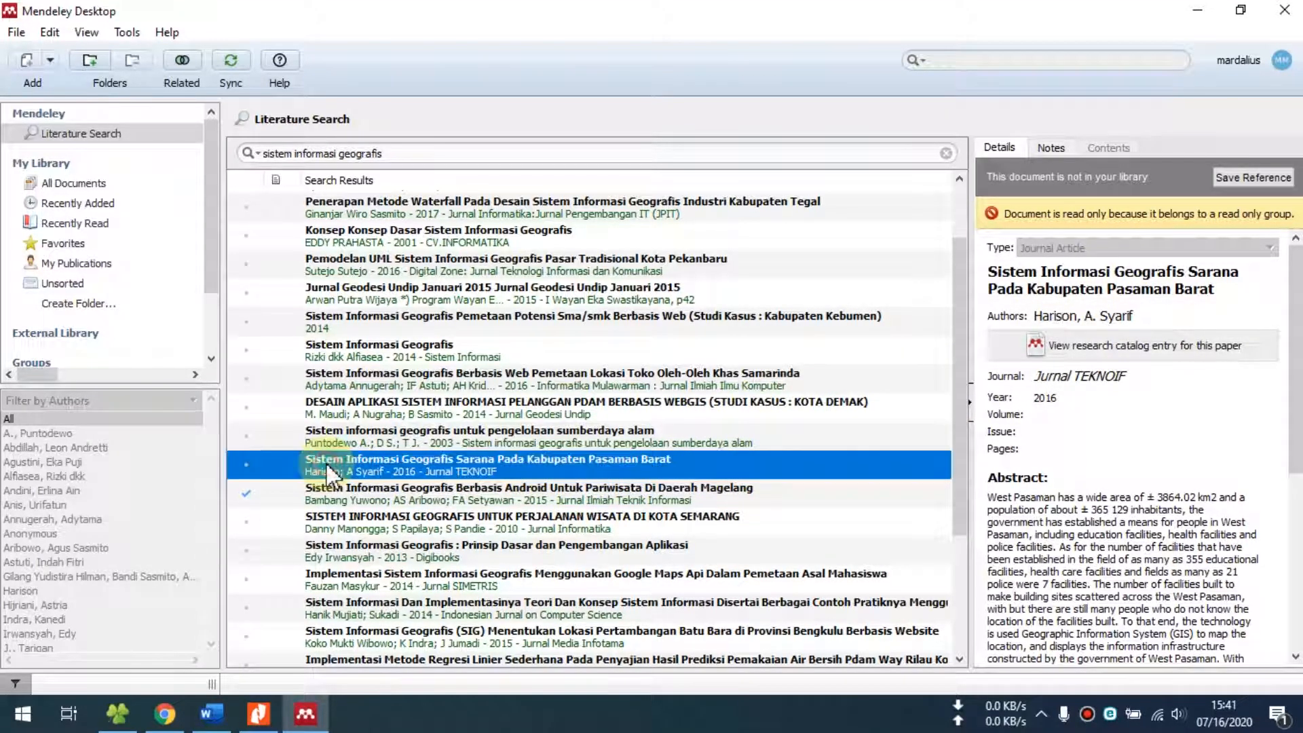
pyautogui.click(249, 467)
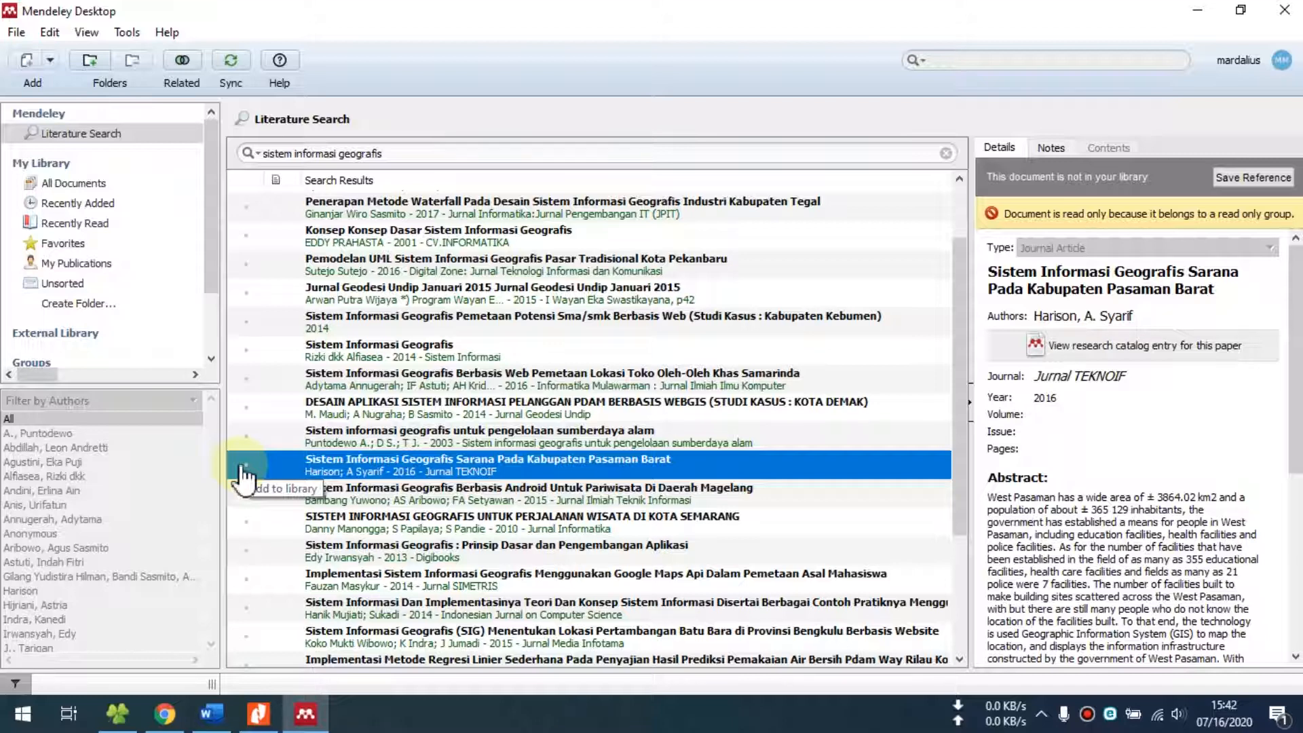
pyautogui.click(242, 467)
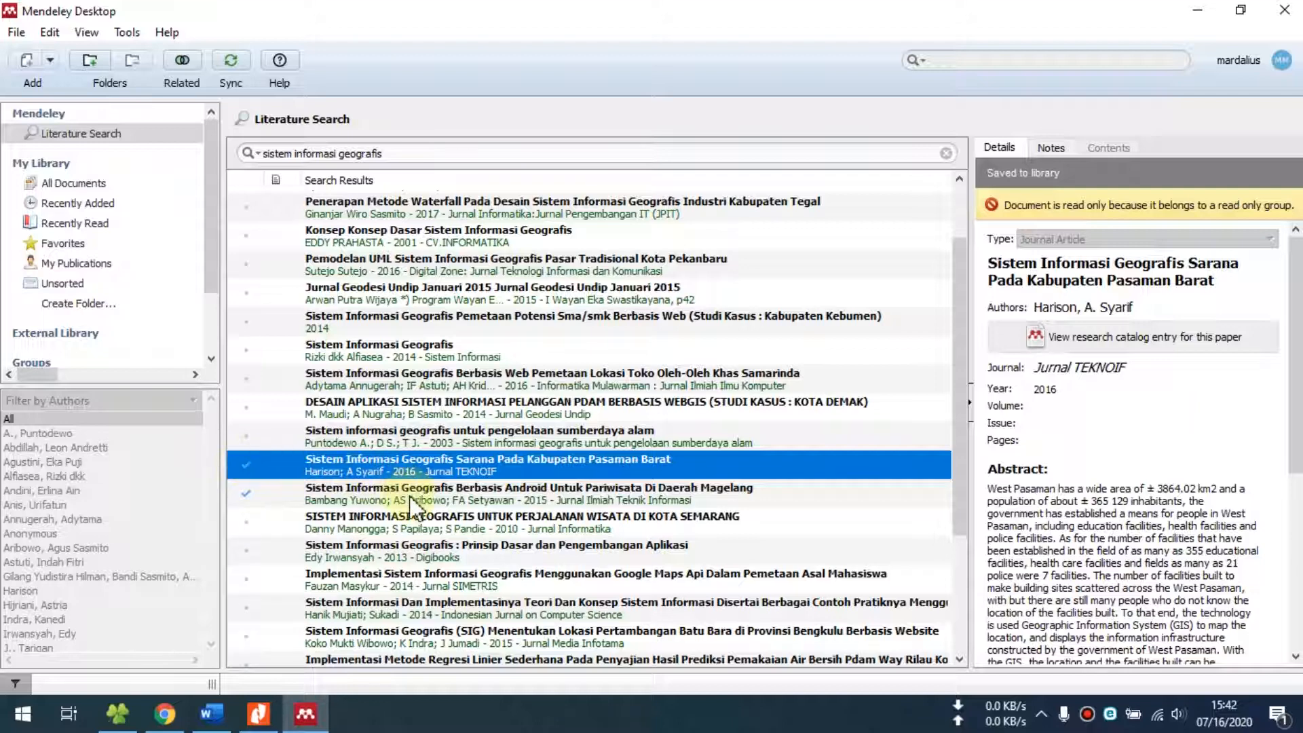
# Add the paper "Sistem Informasi Geografis Potensi Wilayah" near the end of the search results to the library
pyautogui.scroll(-1, 415, 515)
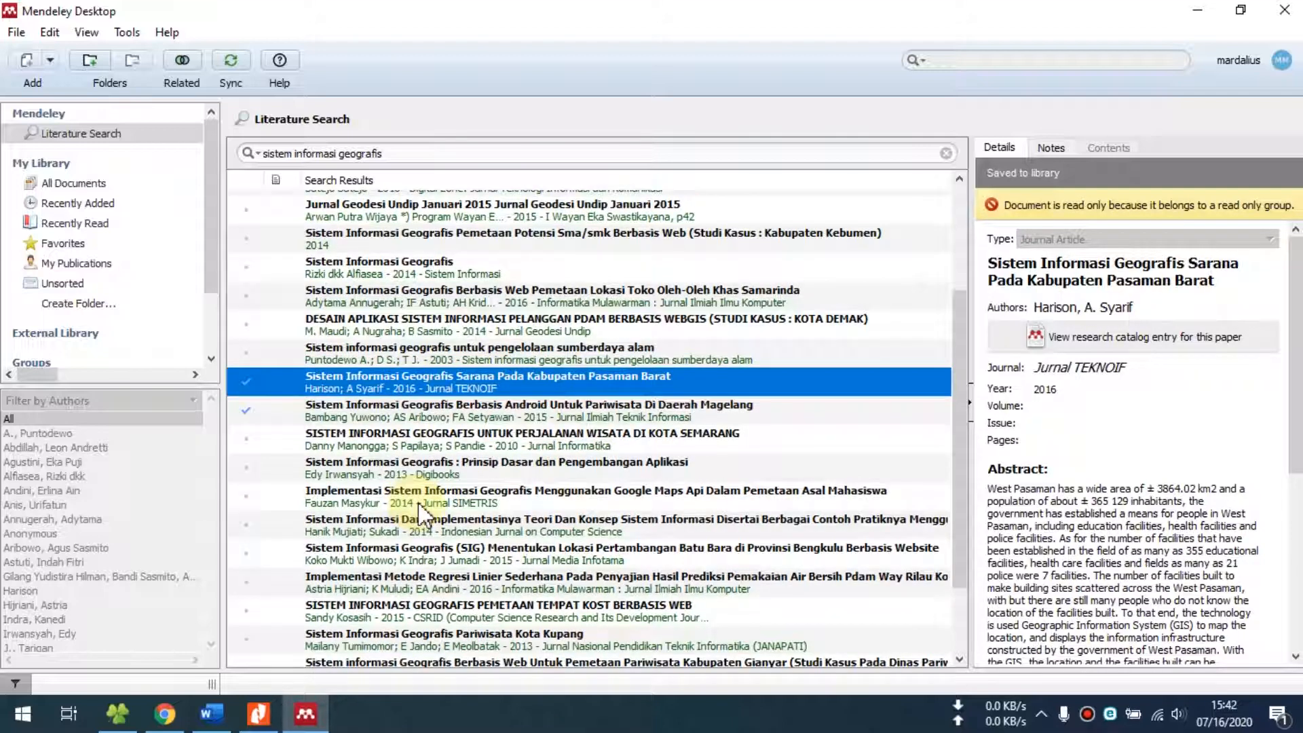
pyautogui.scroll(-2, 421, 516)
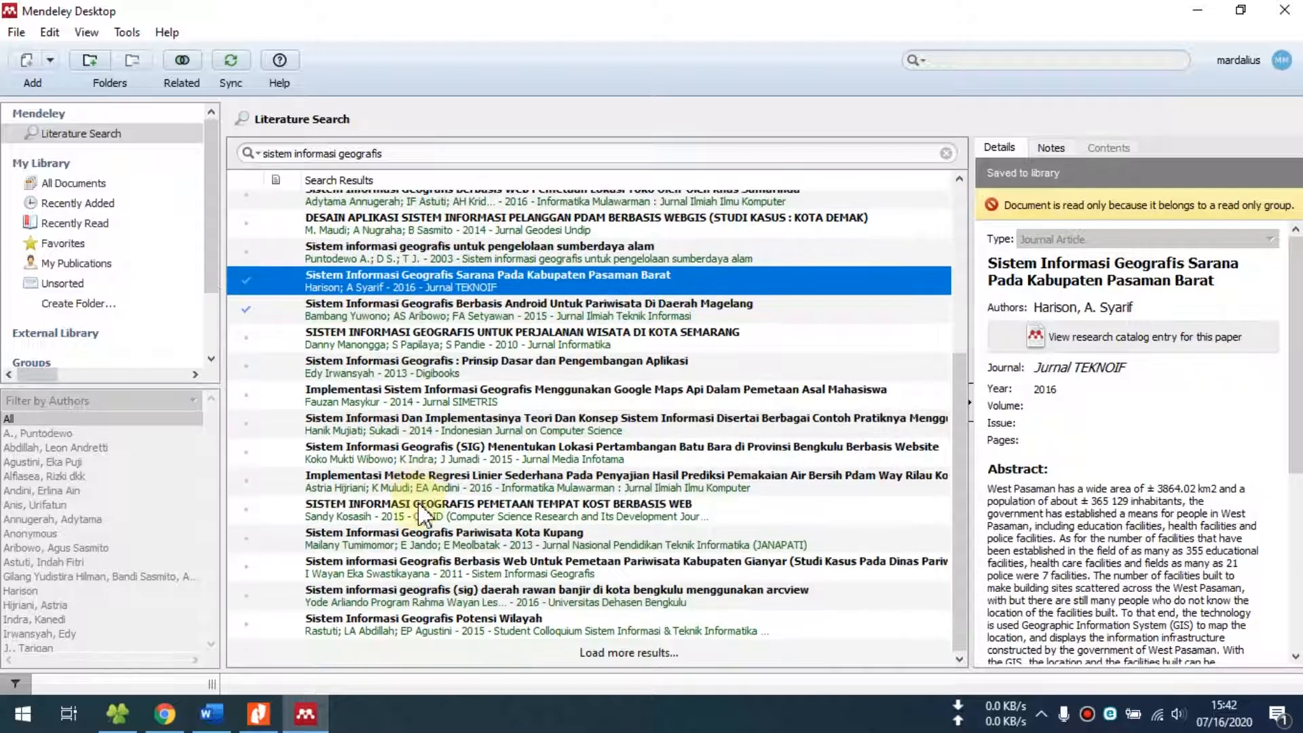
pyautogui.click(426, 628)
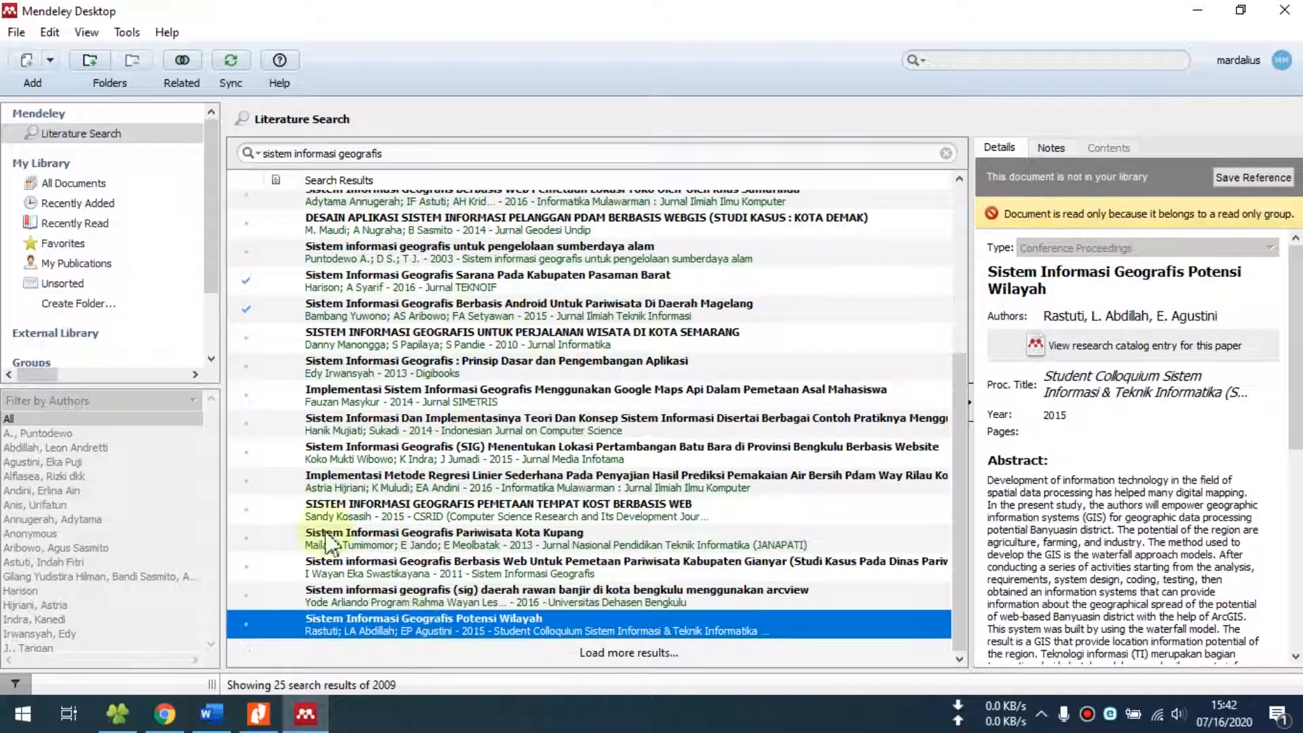
pyautogui.click(246, 625)
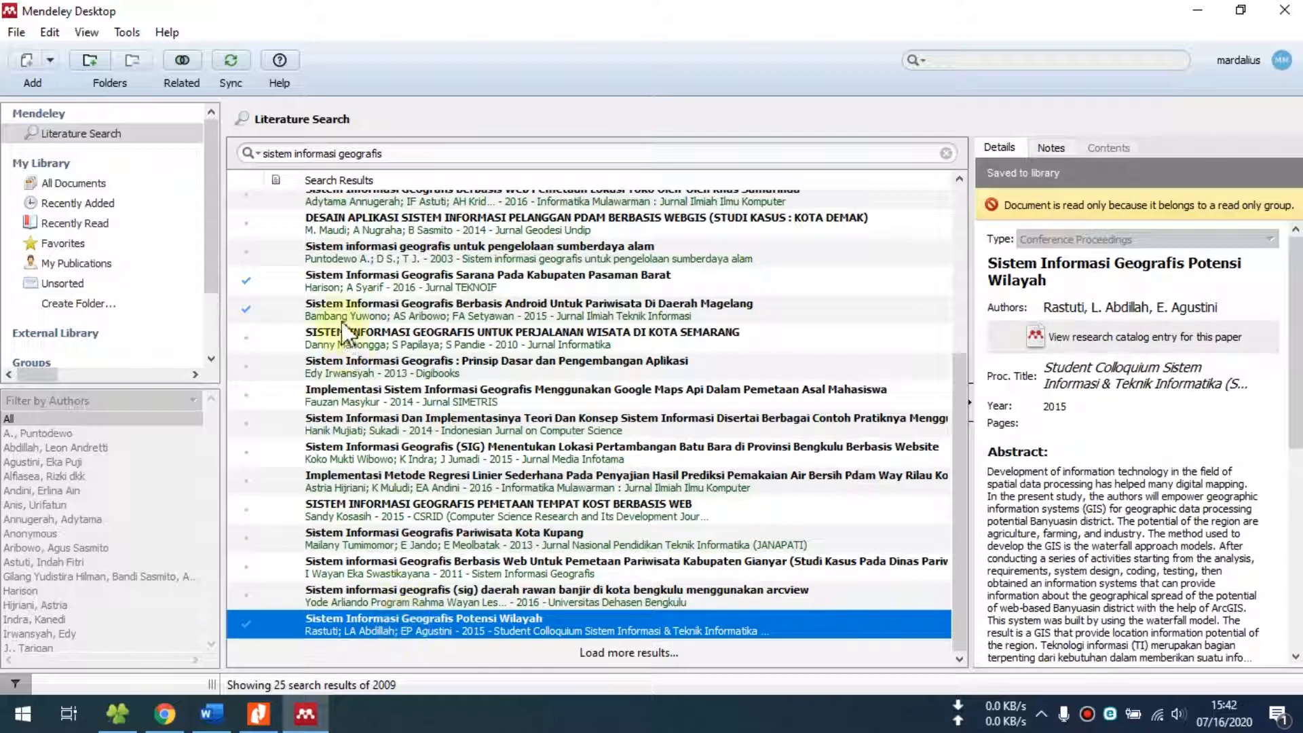
# Examine the details of the two newly saved papers in the full document library, including the Pasaman Barat paper's URL and file fields
pyautogui.click(71, 188)
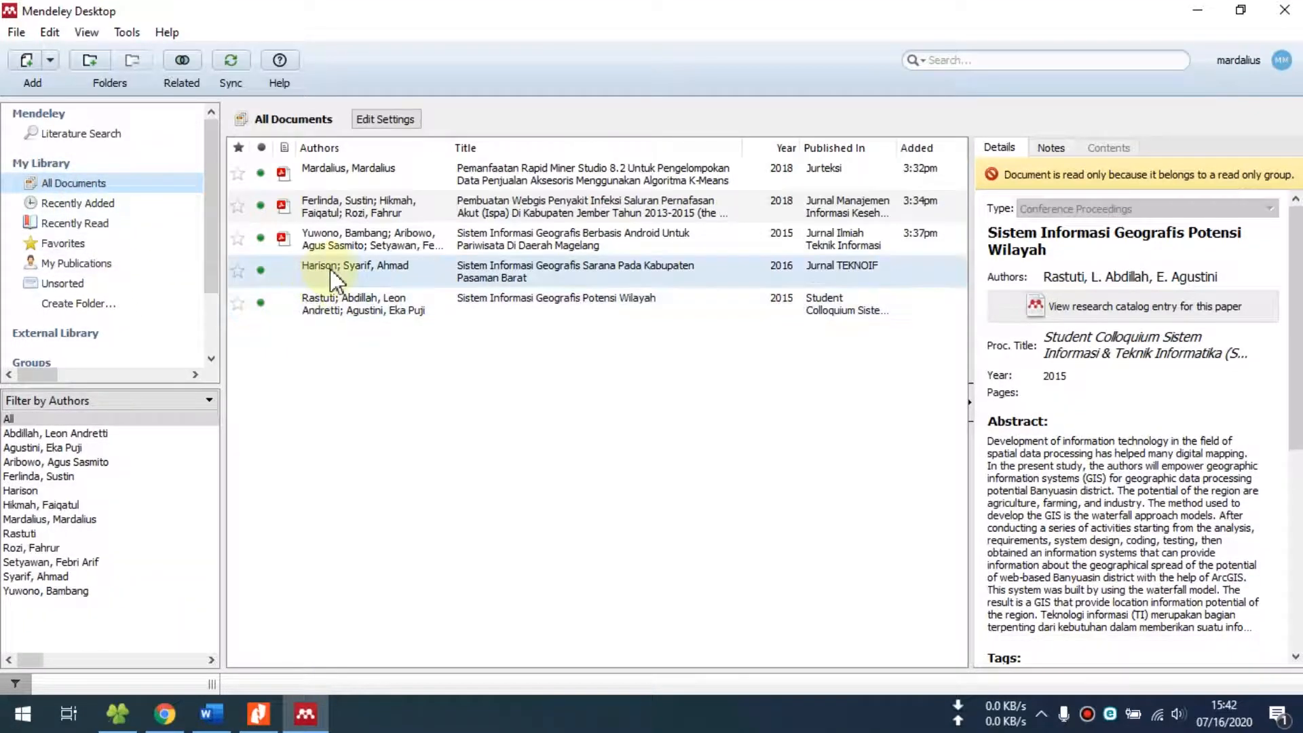
pyautogui.click(337, 307)
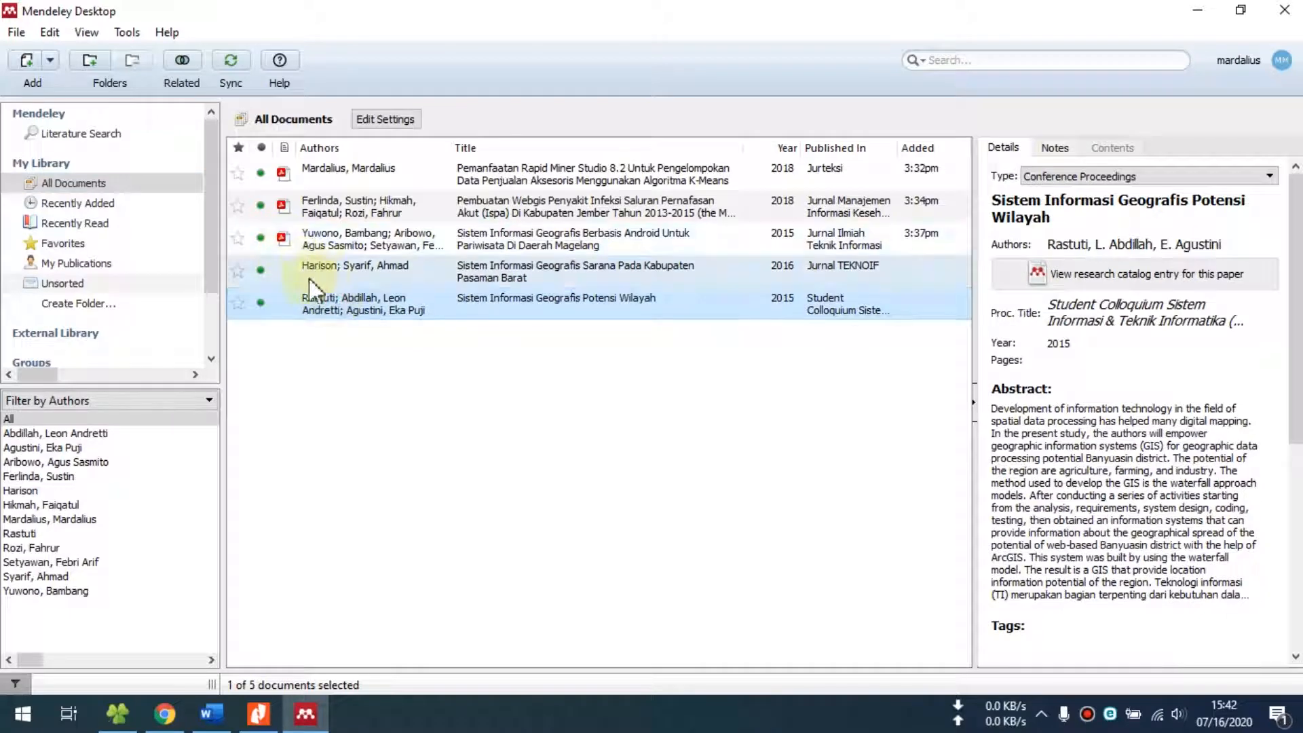
pyautogui.click(352, 271)
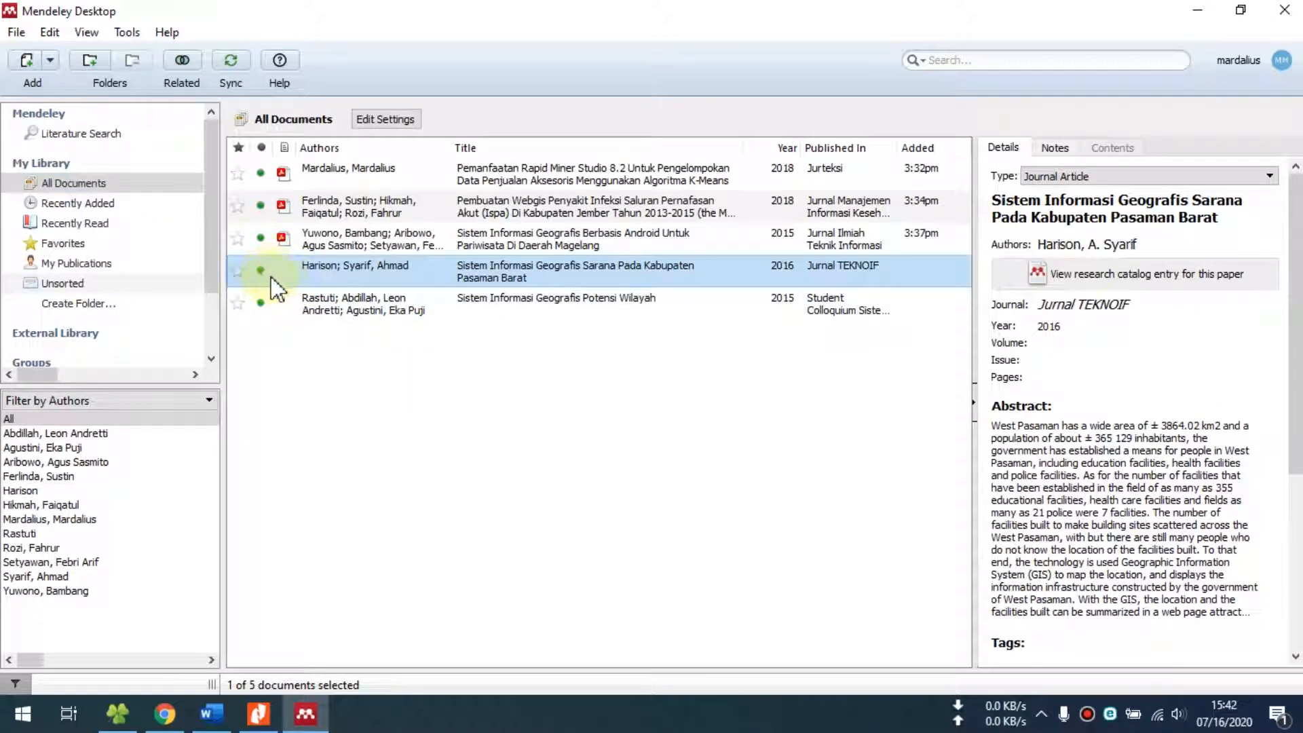
pyautogui.click(280, 303)
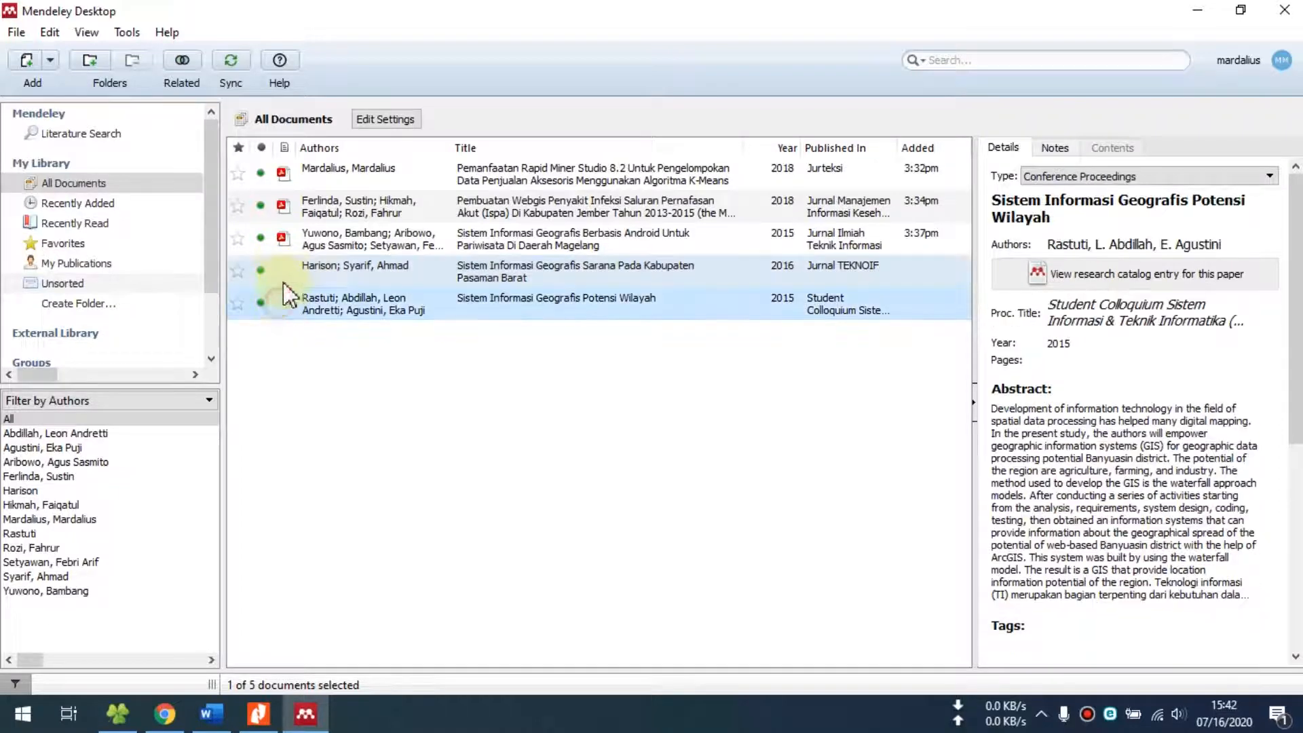
pyautogui.click(349, 271)
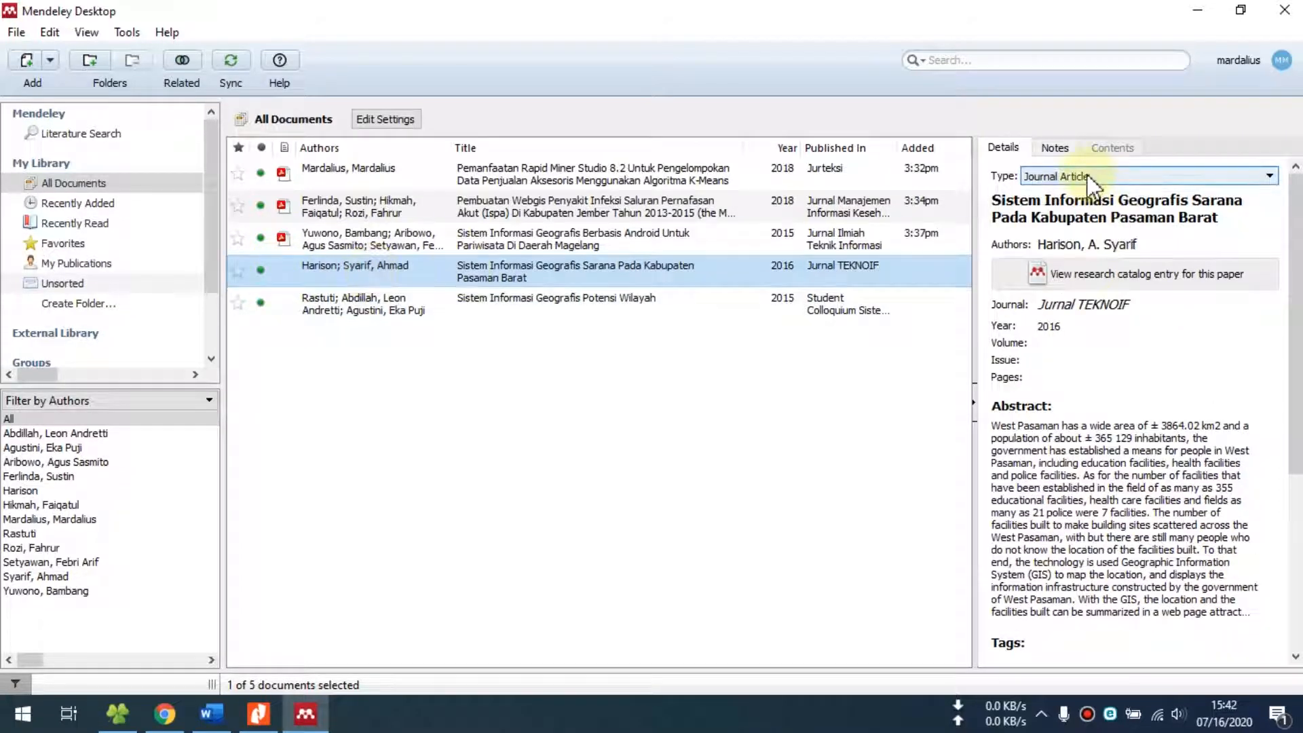
pyautogui.scroll(-5, 1056, 488)
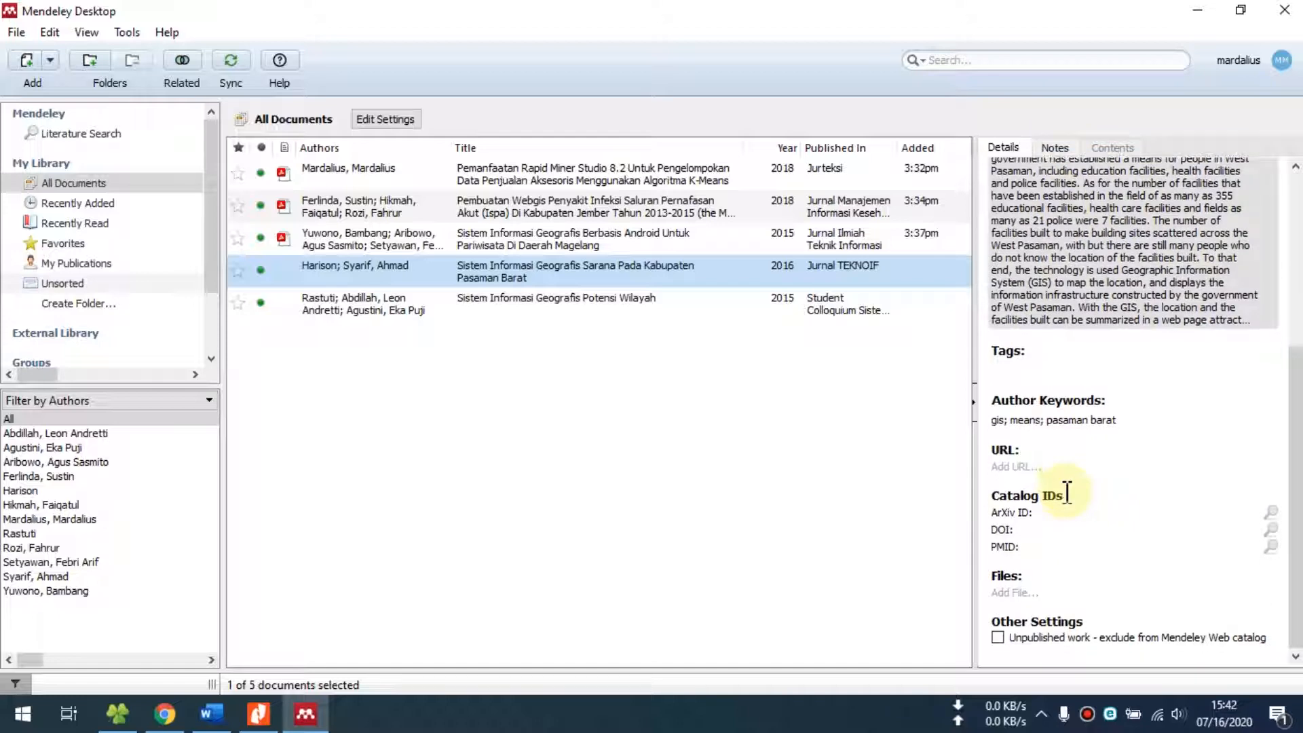
pyautogui.scroll(1, 1032, 529)
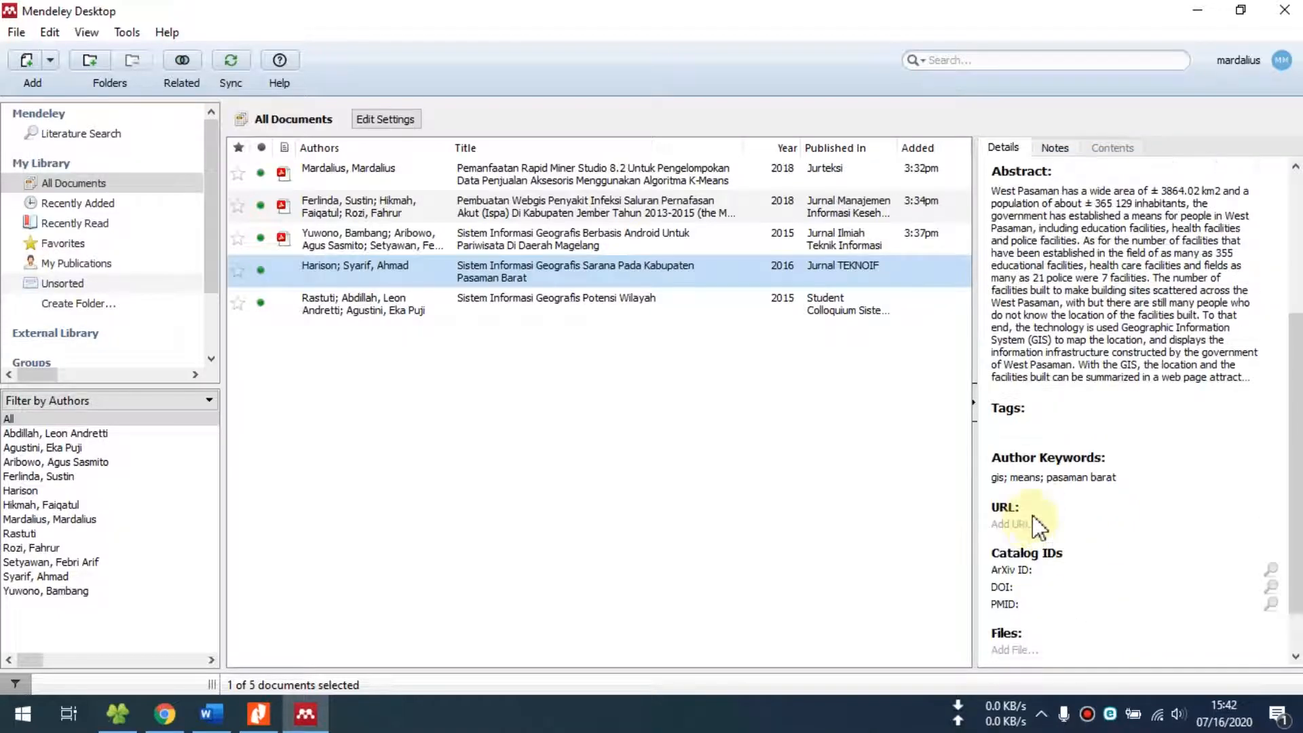
pyautogui.scroll(4, 1032, 515)
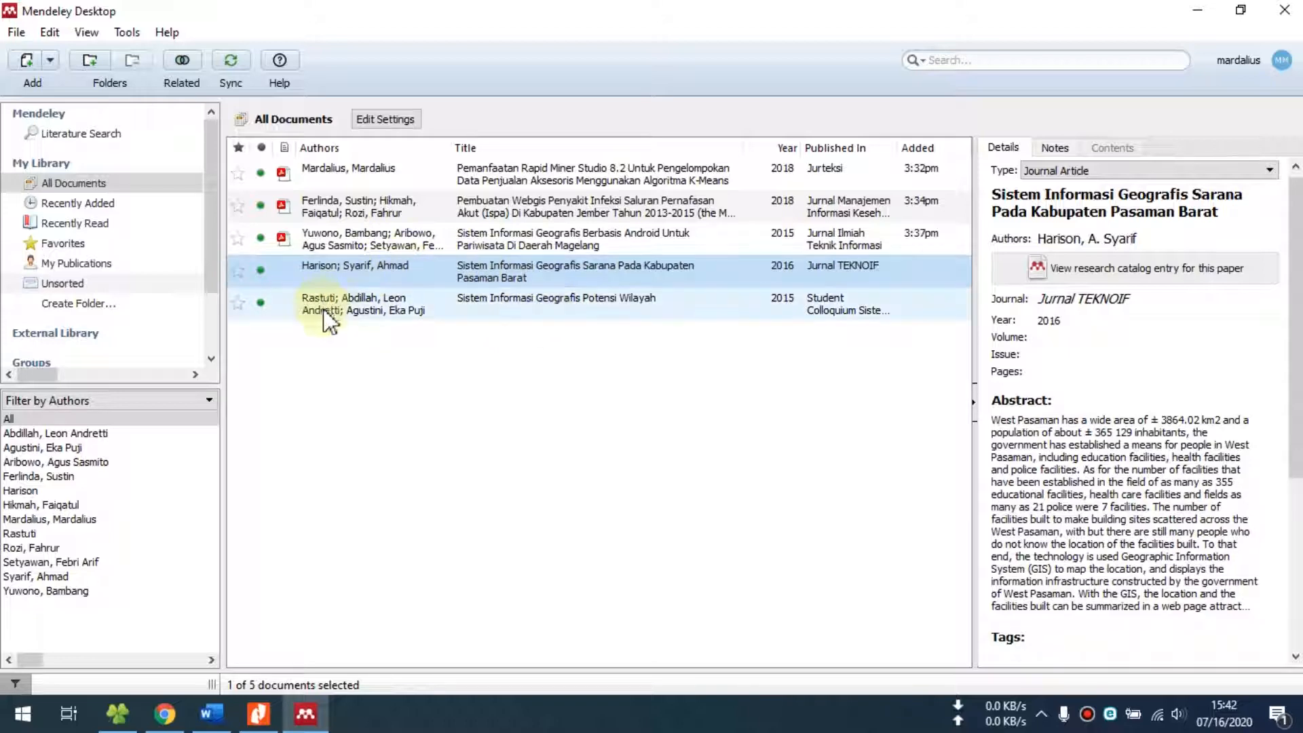
# Switch to Word and cite the Pasaman Barat and "Sistem Informasi Geografis Potensi Wilayah" papers together at the end of the K-Means paragraph
pyautogui.click(208, 723)
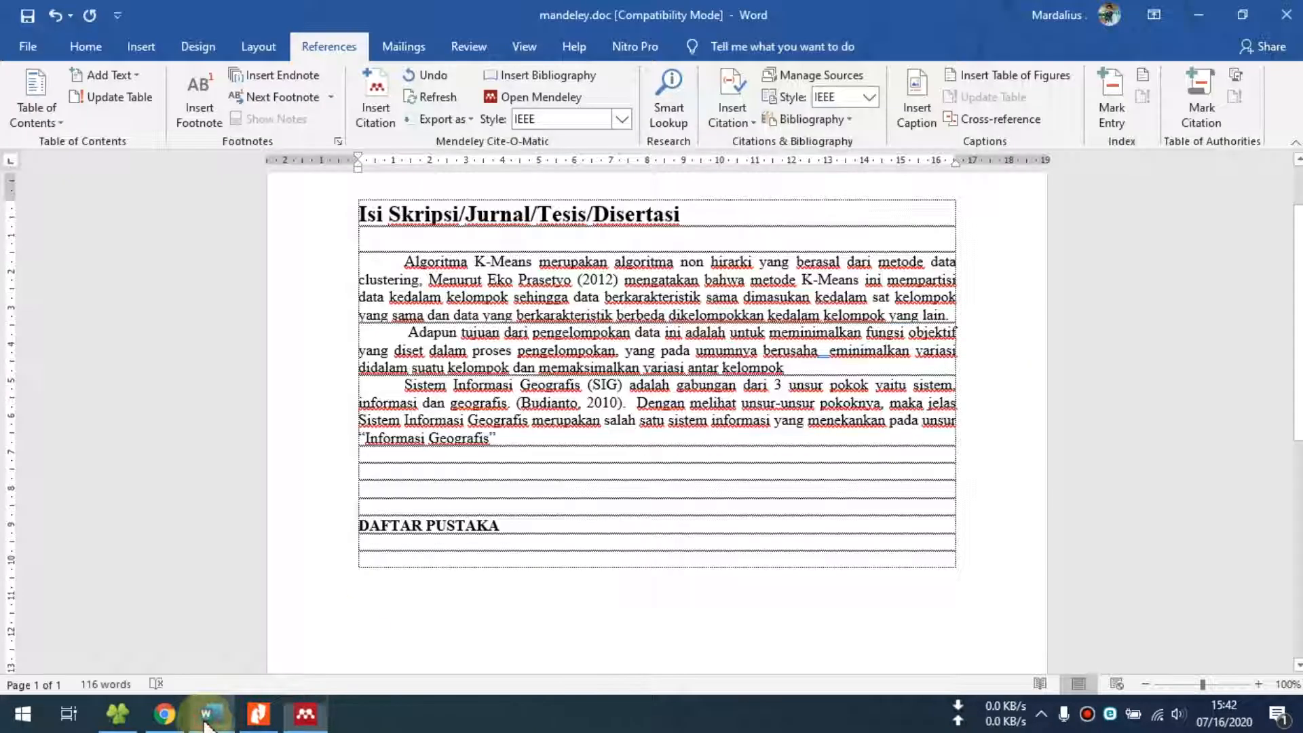
pyautogui.click(789, 369)
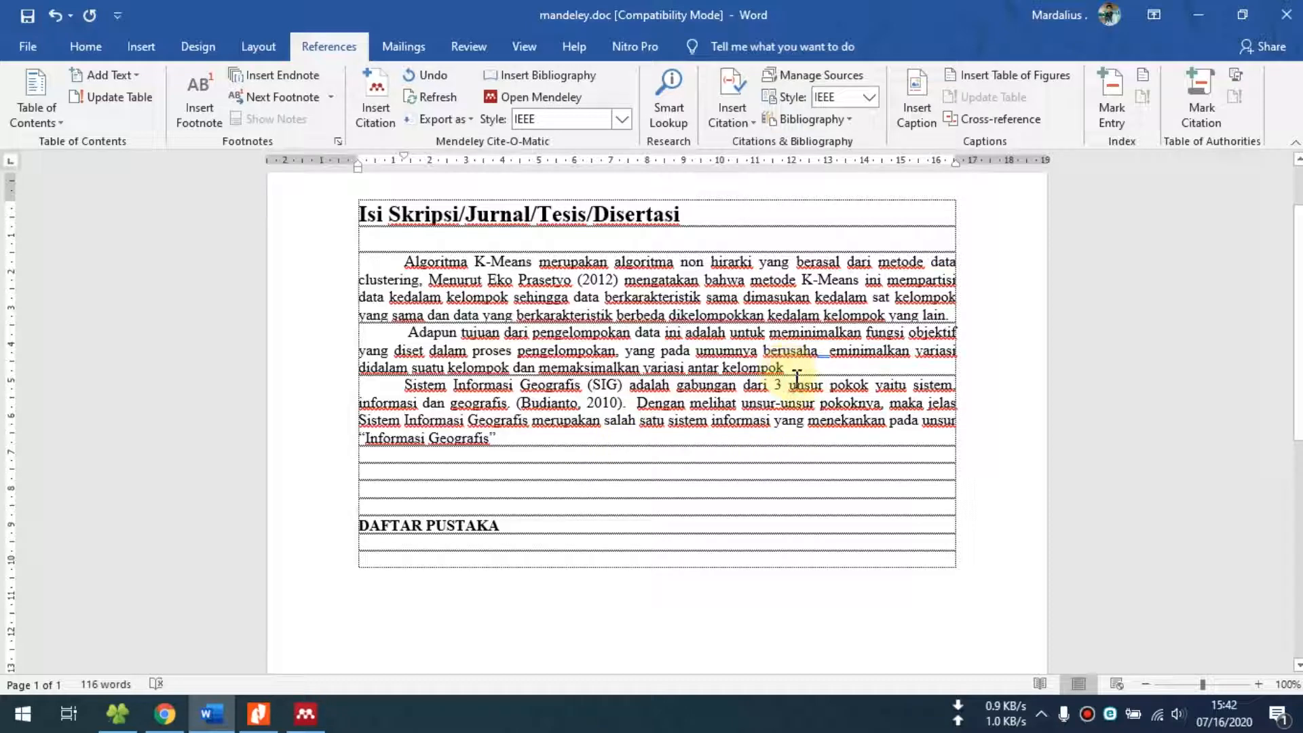
pyautogui.click(949, 316)
pyautogui.click(375, 111)
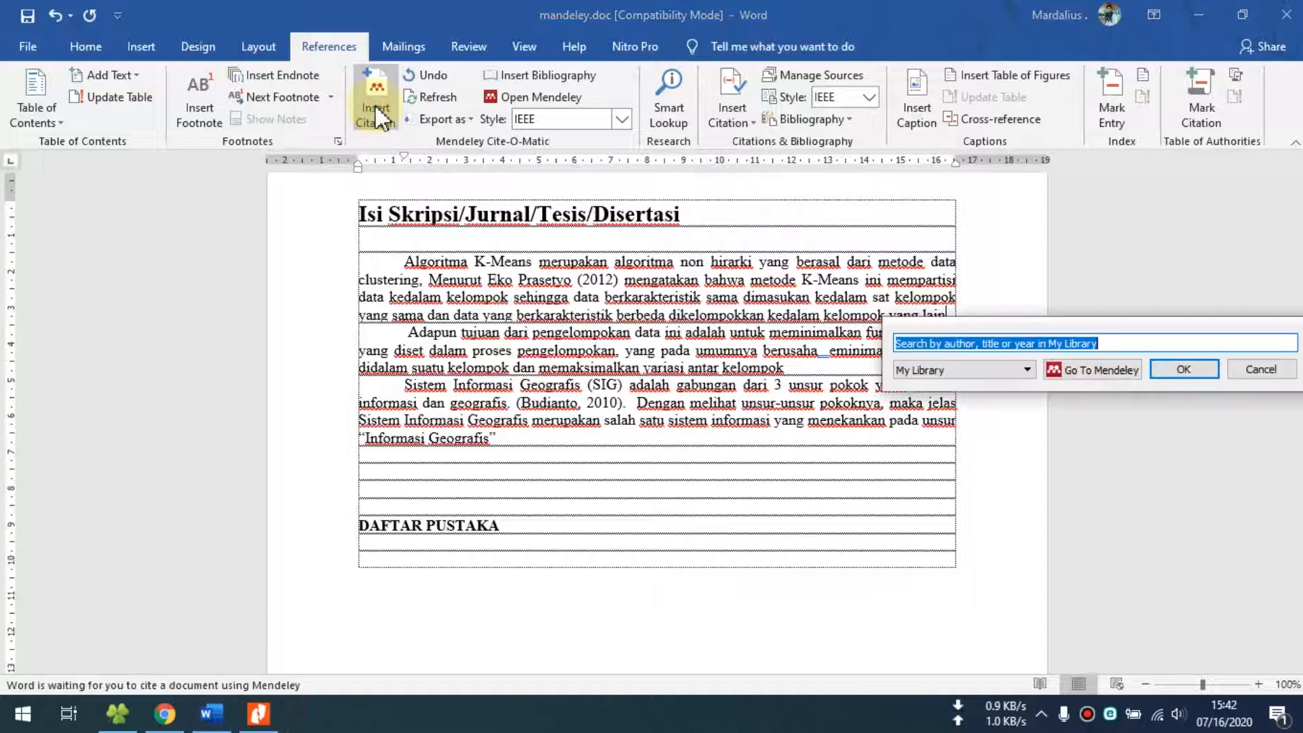
pyautogui.write('sig')
pyautogui.click(956, 391)
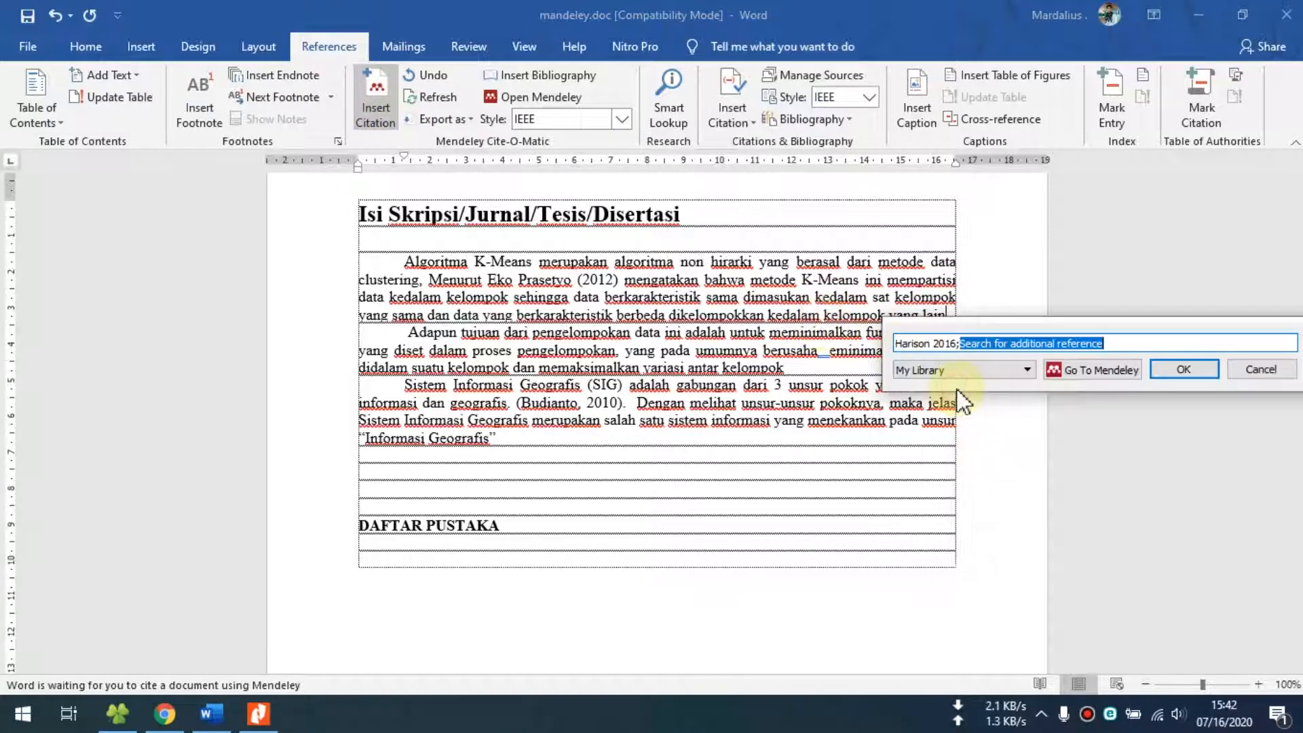
pyautogui.write('a')
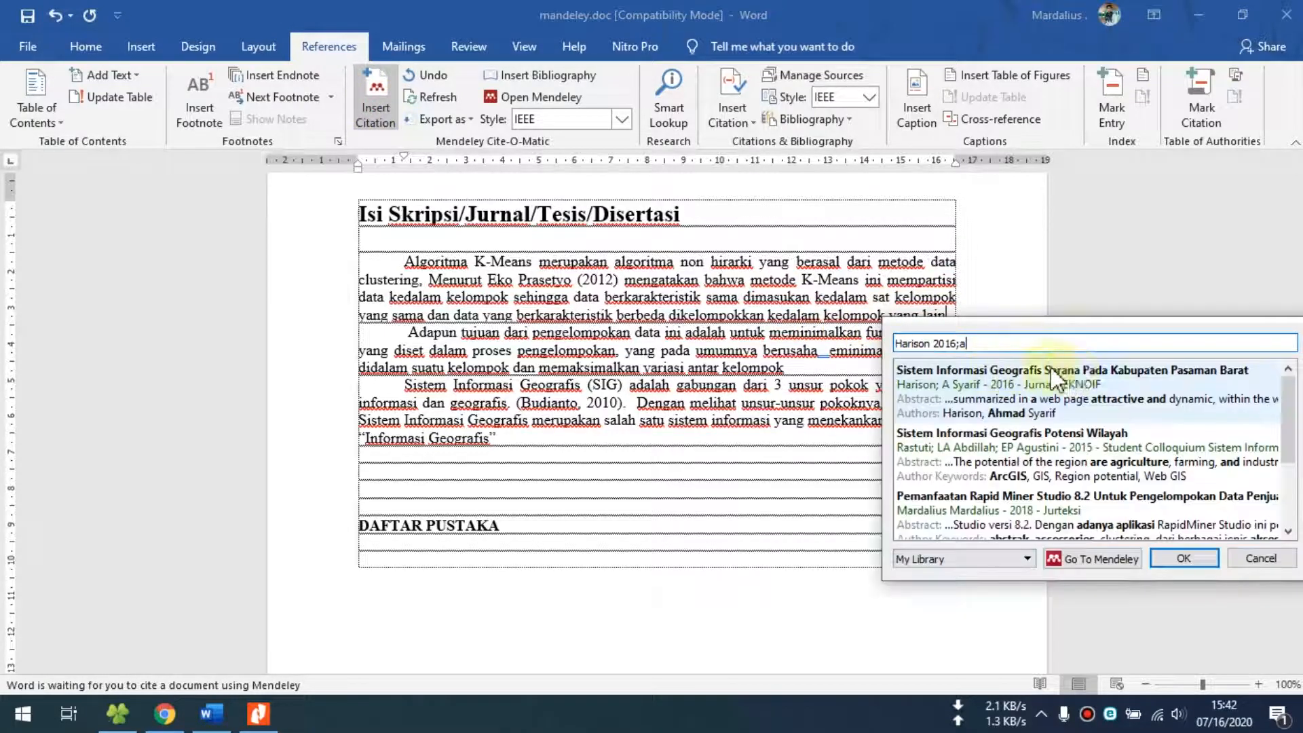
pyautogui.click(1030, 459)
pyautogui.click(1097, 372)
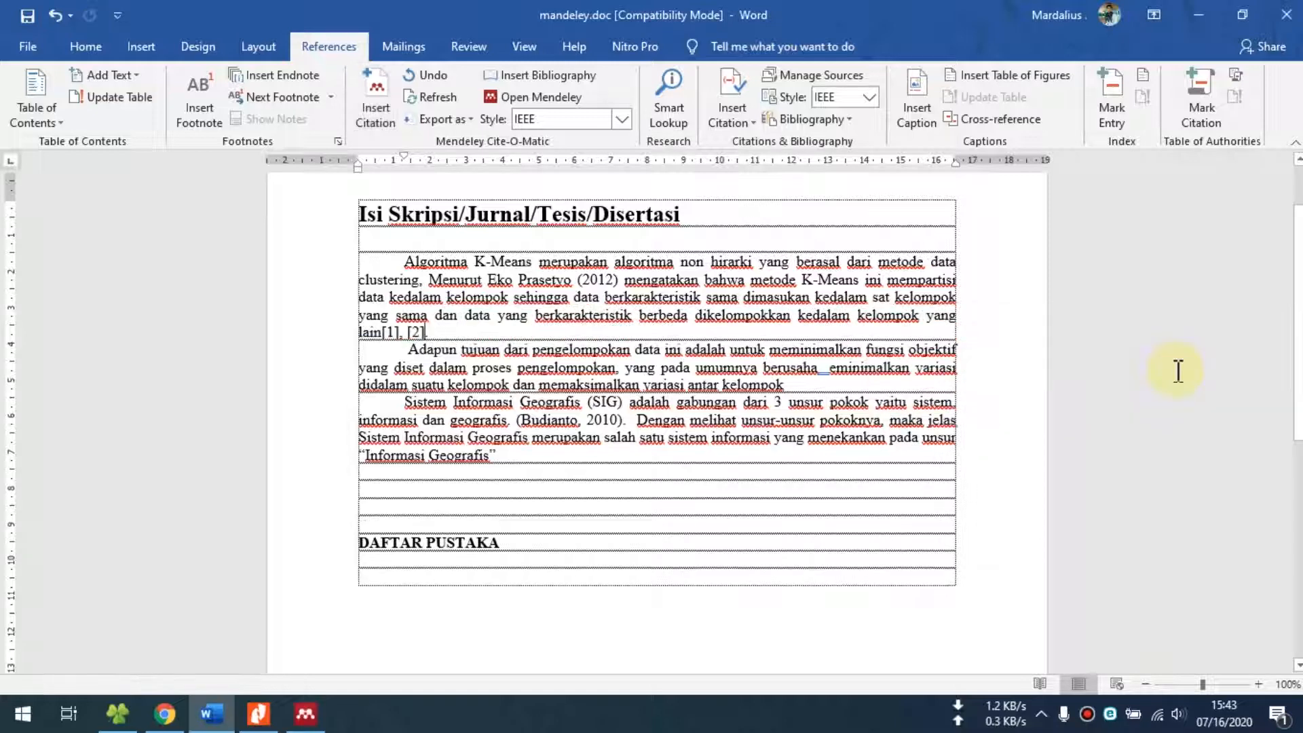
# Insert a citation of the 2018 Rapid Miner Studio 8.2 paper at the end of the second paragraph
pyautogui.click(787, 385)
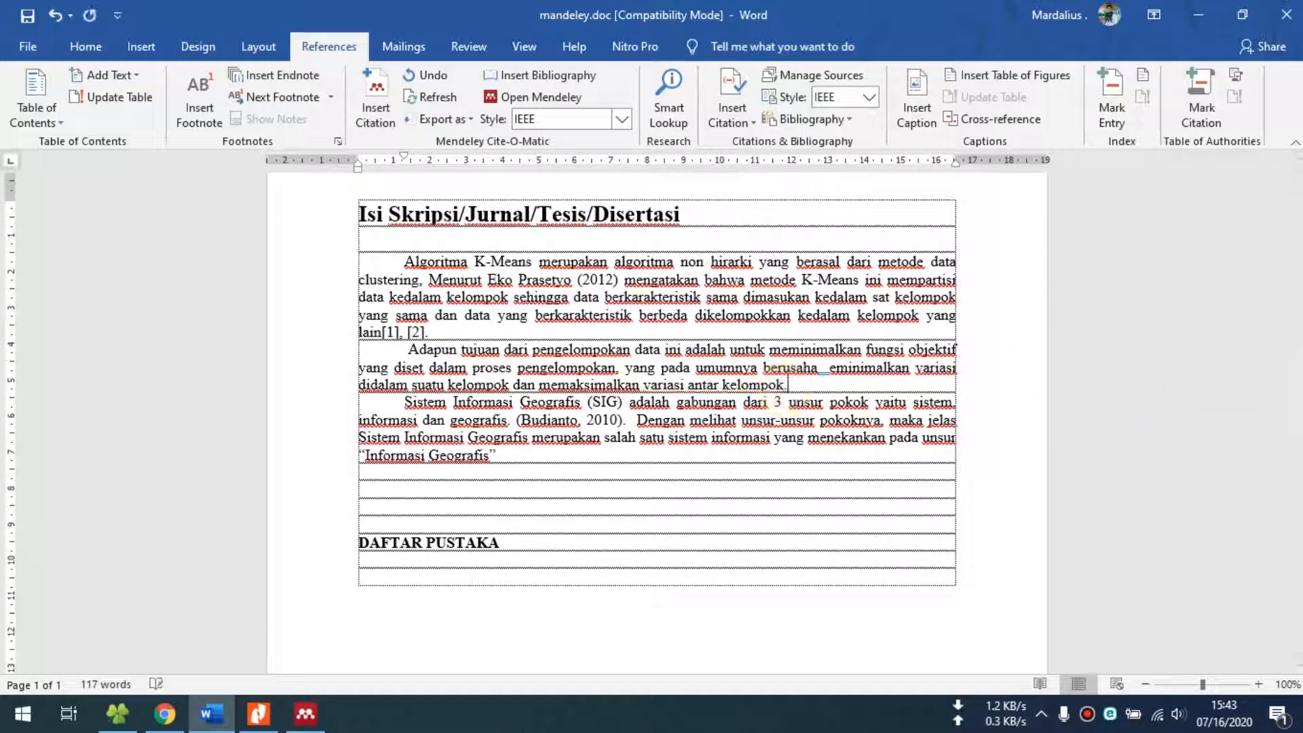
pyautogui.click(375, 108)
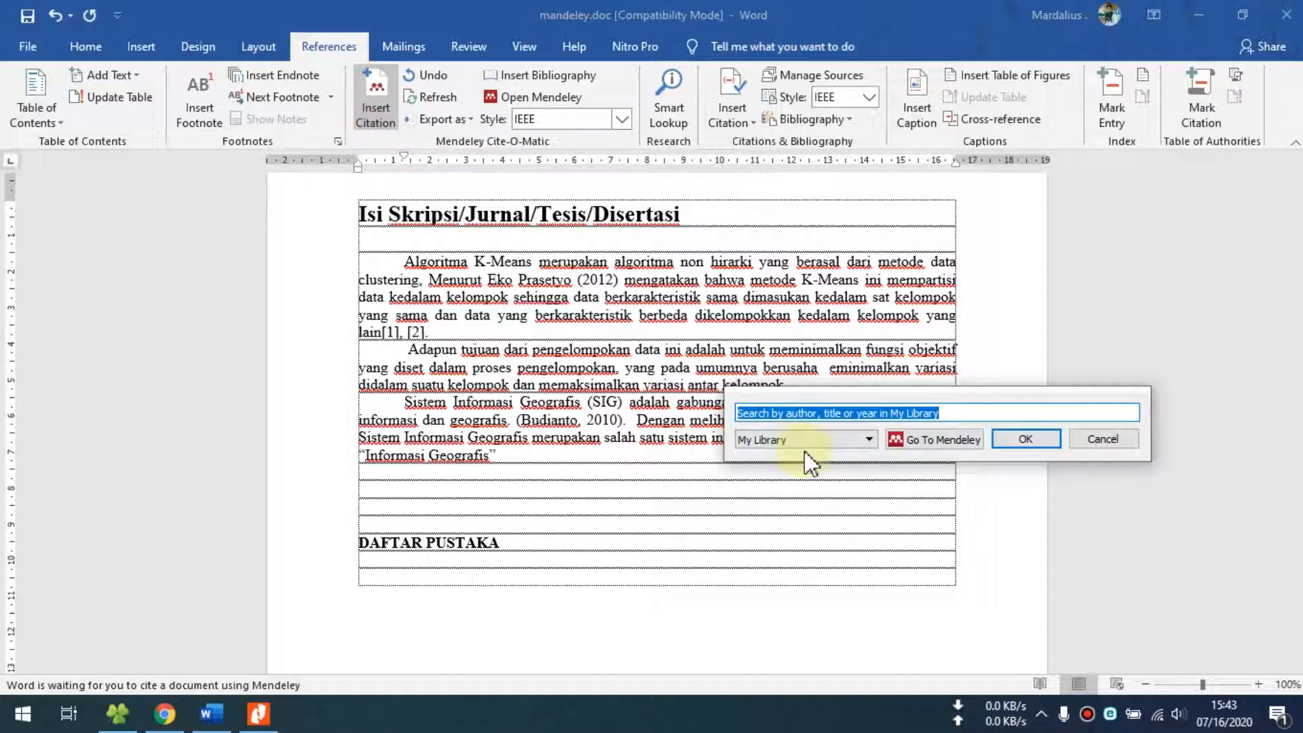
pyautogui.write('a')
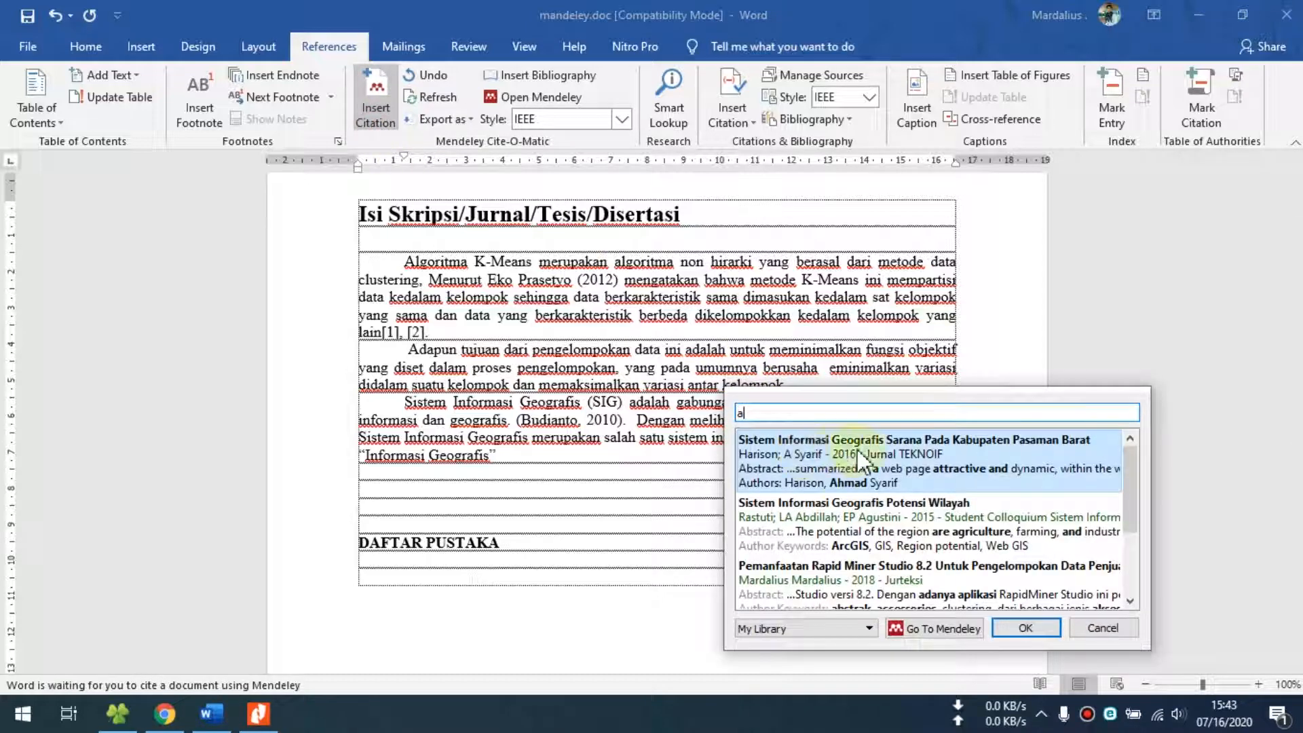
pyautogui.click(828, 592)
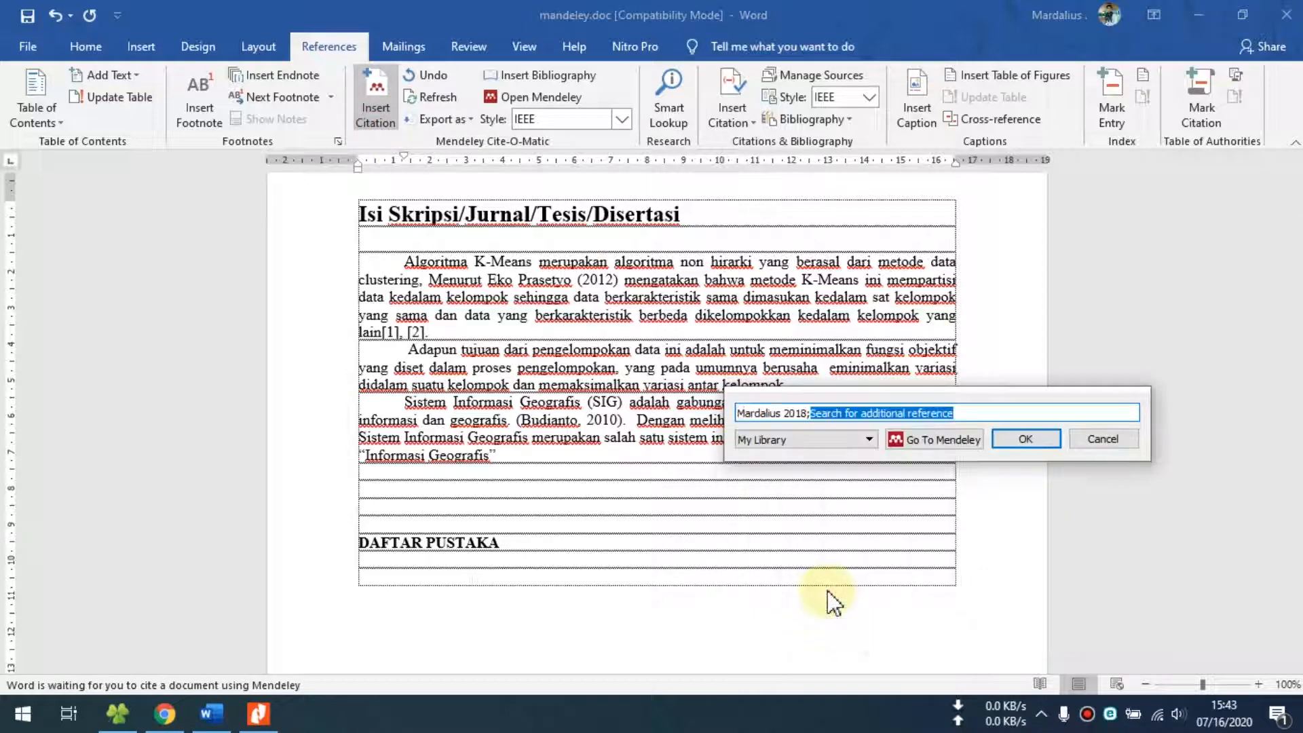
pyautogui.click(1027, 440)
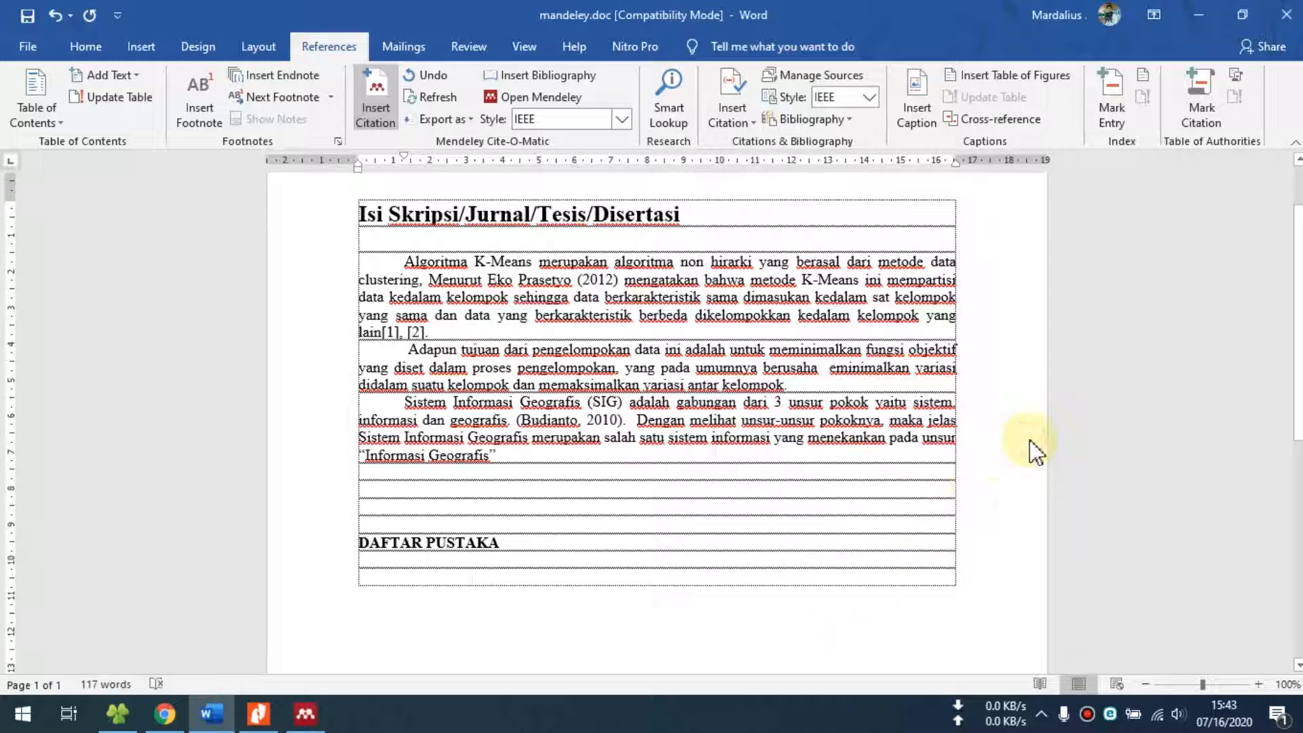
# Cite the 2018 Jember Webgis paper and the 2015 Magelang Android tourism paper together at the end of the third paragraph
pyautogui.click(499, 454)
pyautogui.click(377, 121)
pyautogui.write('a')
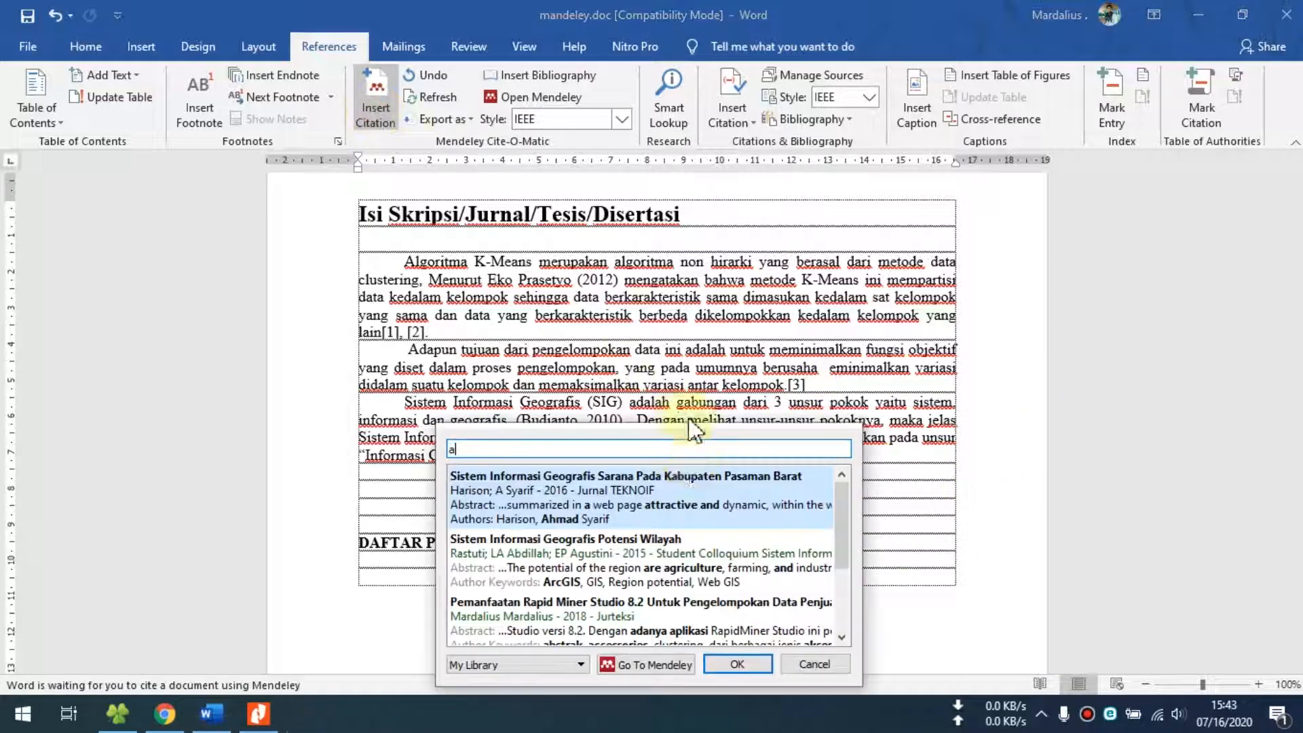
pyautogui.scroll(-3, 682, 515)
pyautogui.click(667, 577)
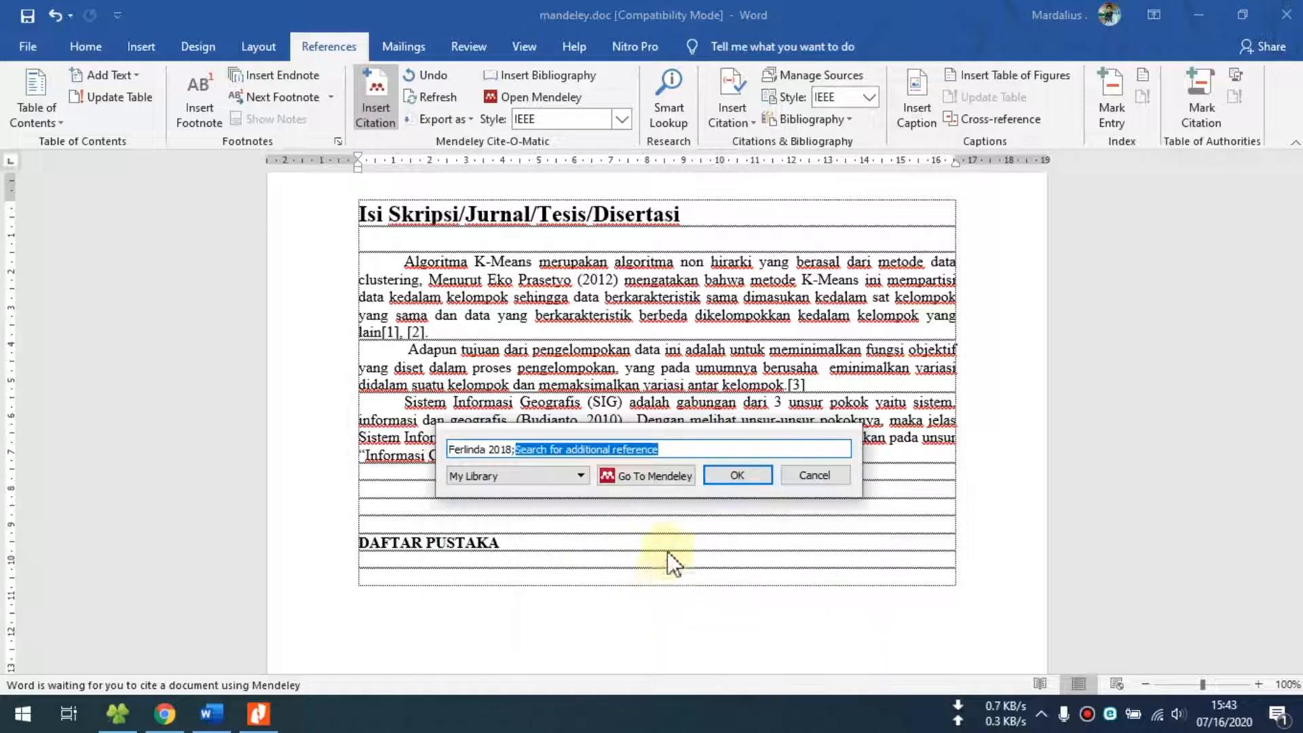
pyautogui.write('a')
pyautogui.scroll(-3, 665, 563)
pyautogui.click(592, 629)
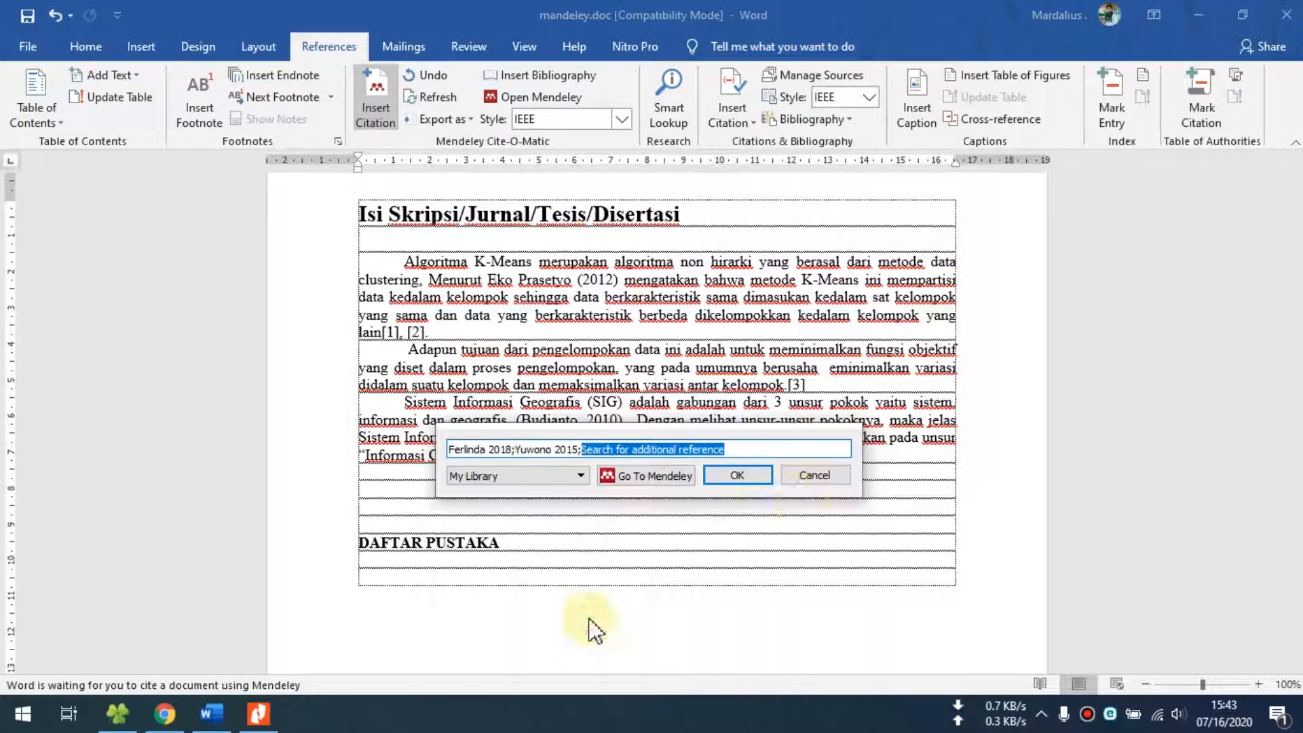
pyautogui.click(742, 478)
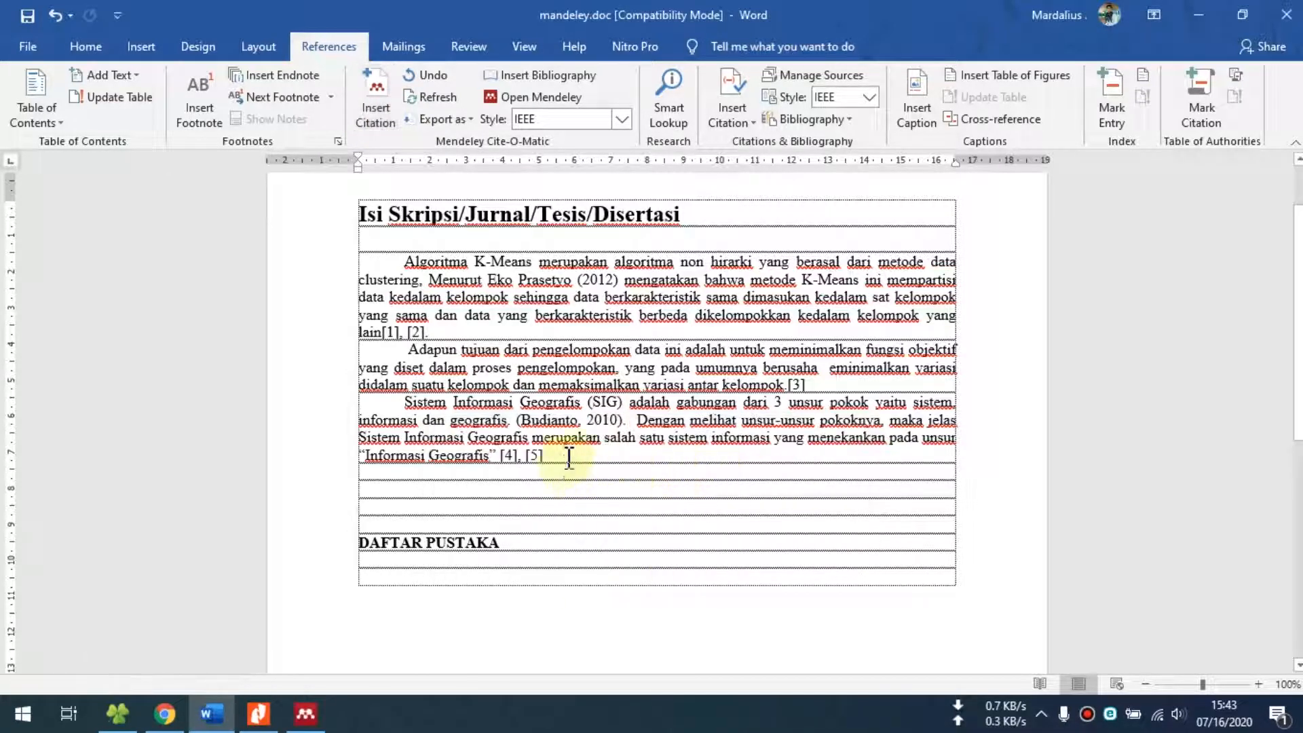
# Insert the Mendeley bibliography in the empty line below the DAFTAR PUSTAKA heading and select its last three entries
pyautogui.scroll(-3, 721, 334)
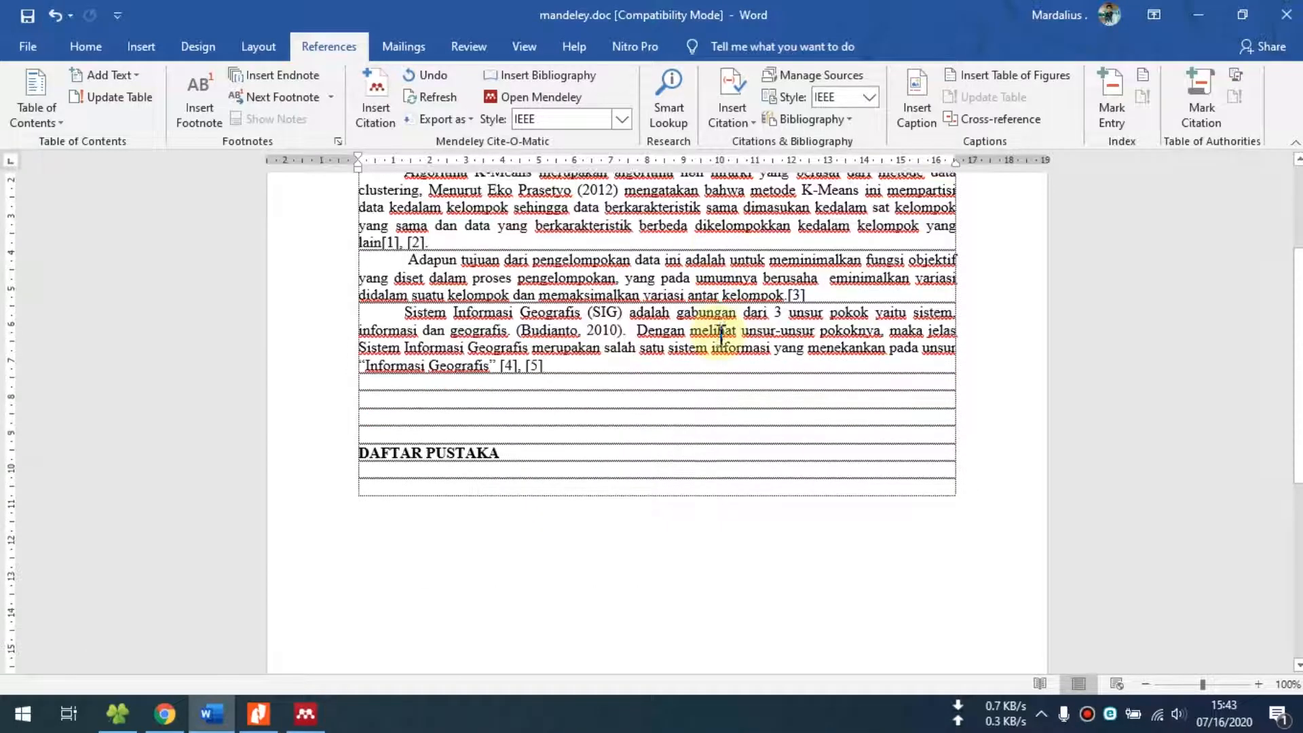
pyautogui.click(388, 487)
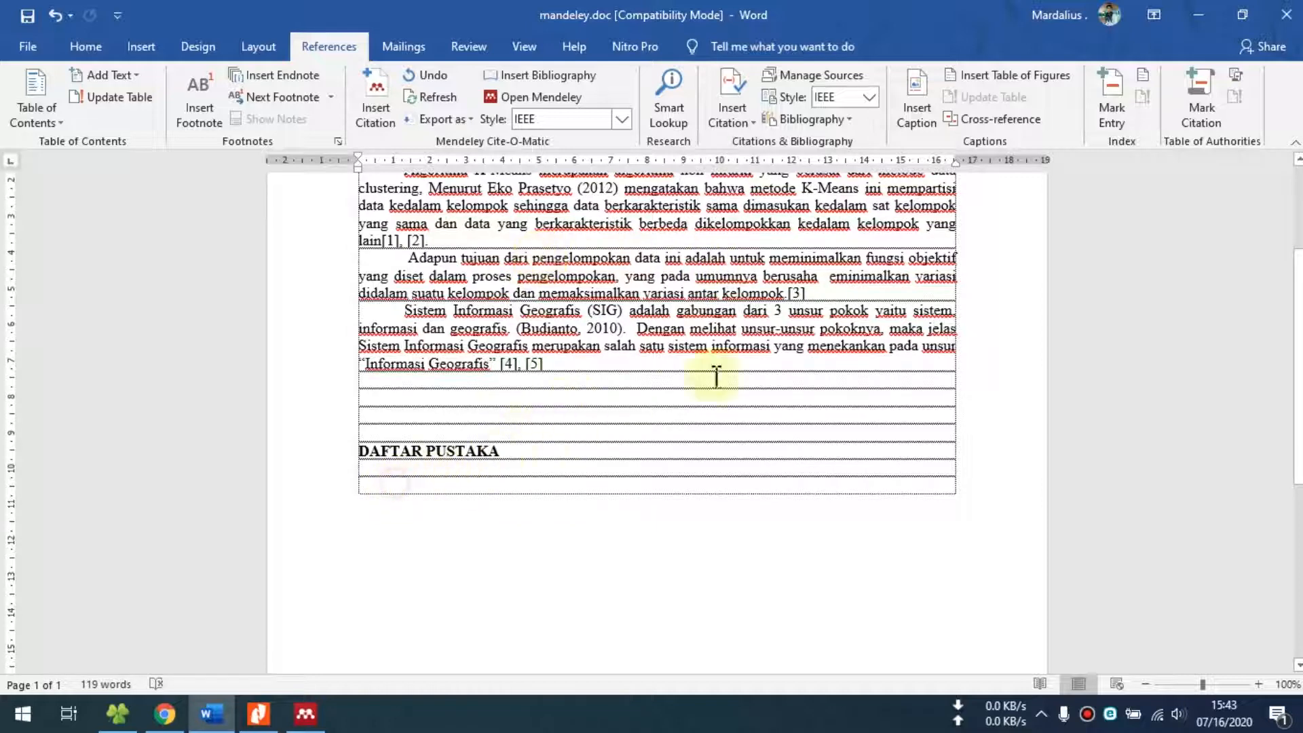
pyautogui.click(555, 80)
pyautogui.scroll(-5, 509, 363)
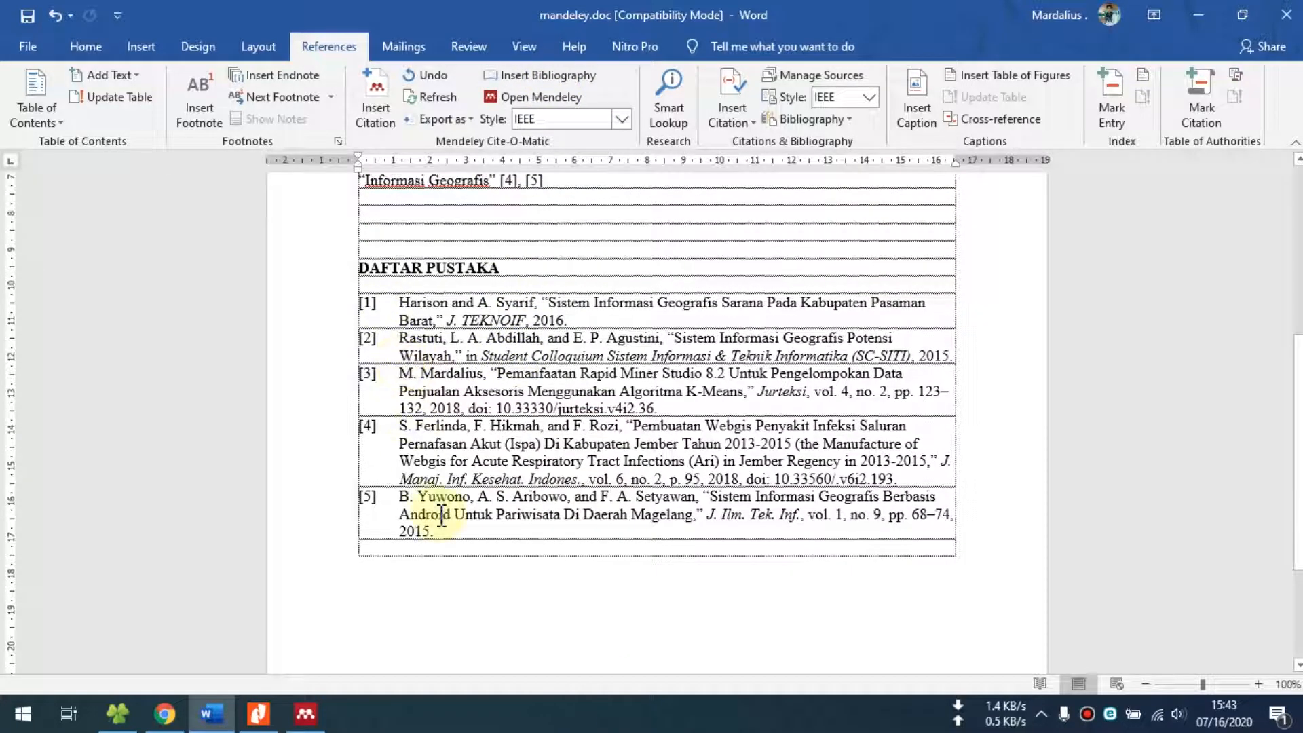
pyautogui.moveTo(441, 513); pyautogui.dragTo(453, 385)
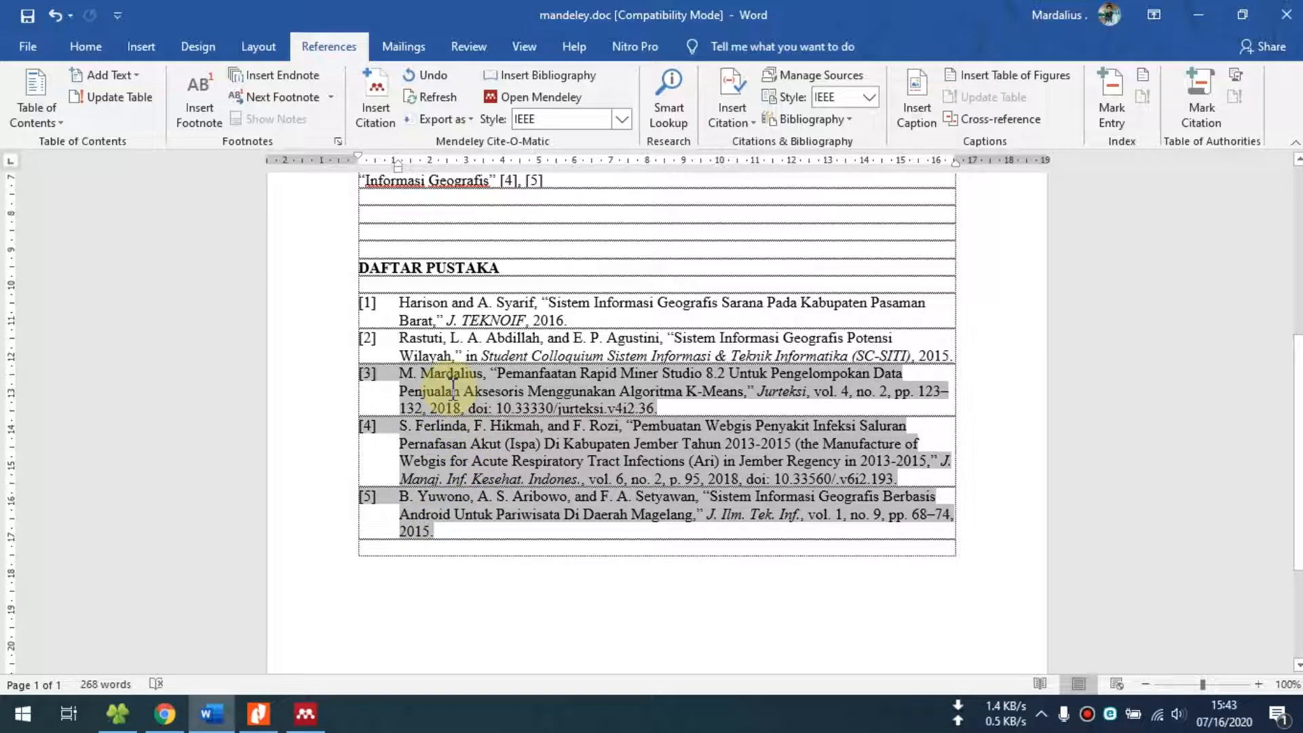
# Switch to Mendeley Desktop and examine its tool commands and citation style options
pyautogui.click(306, 713)
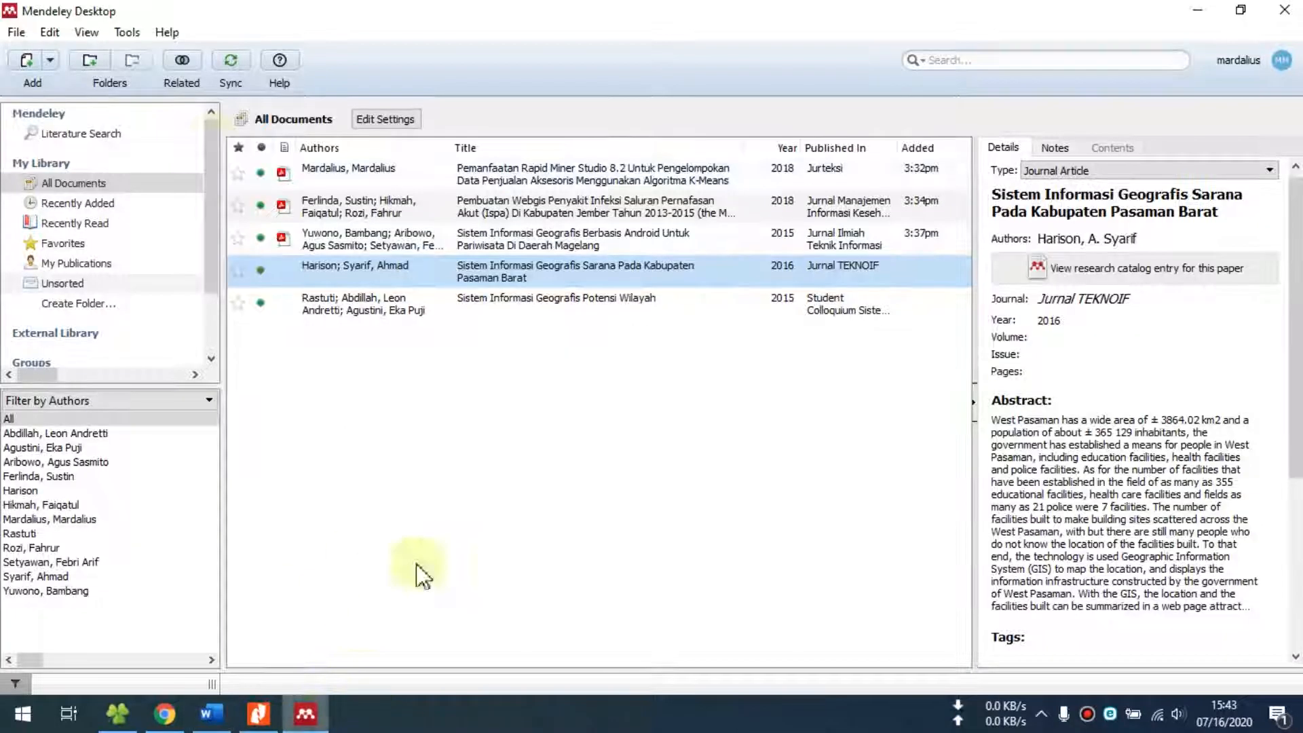
pyautogui.click(127, 32)
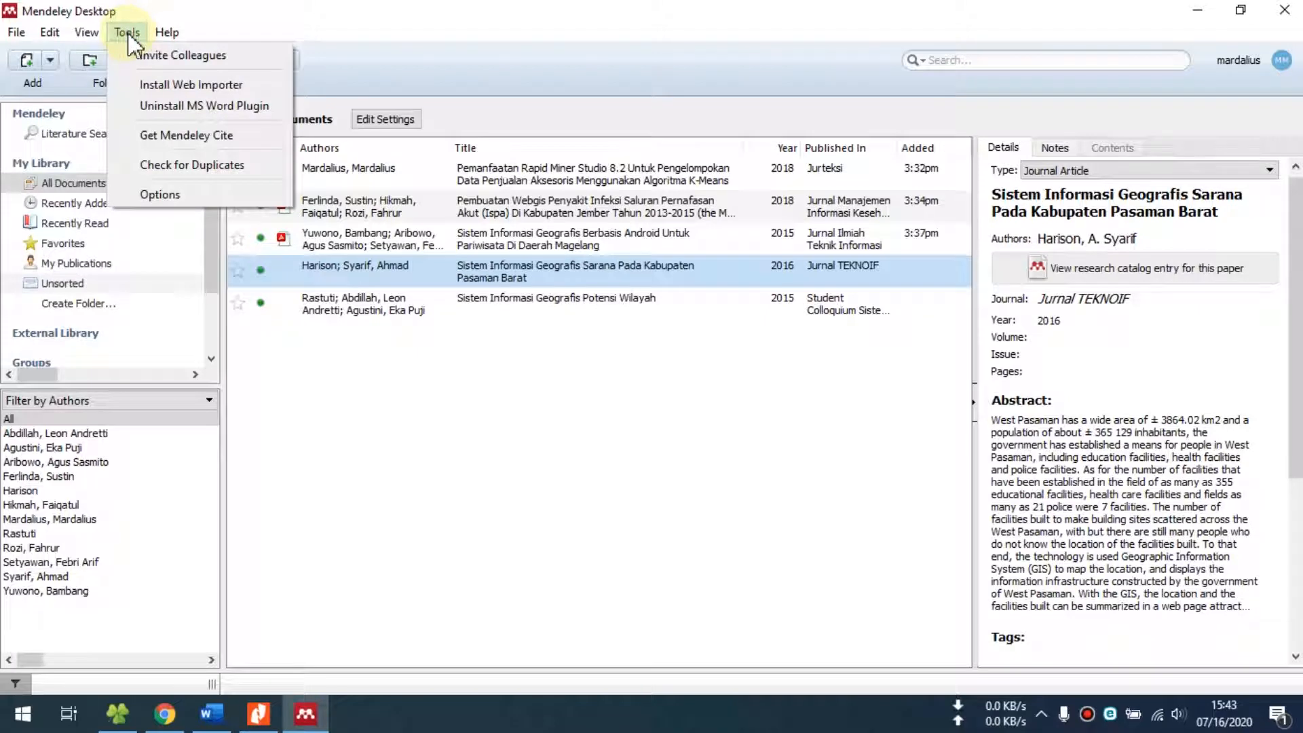
pyautogui.moveTo(86, 40)
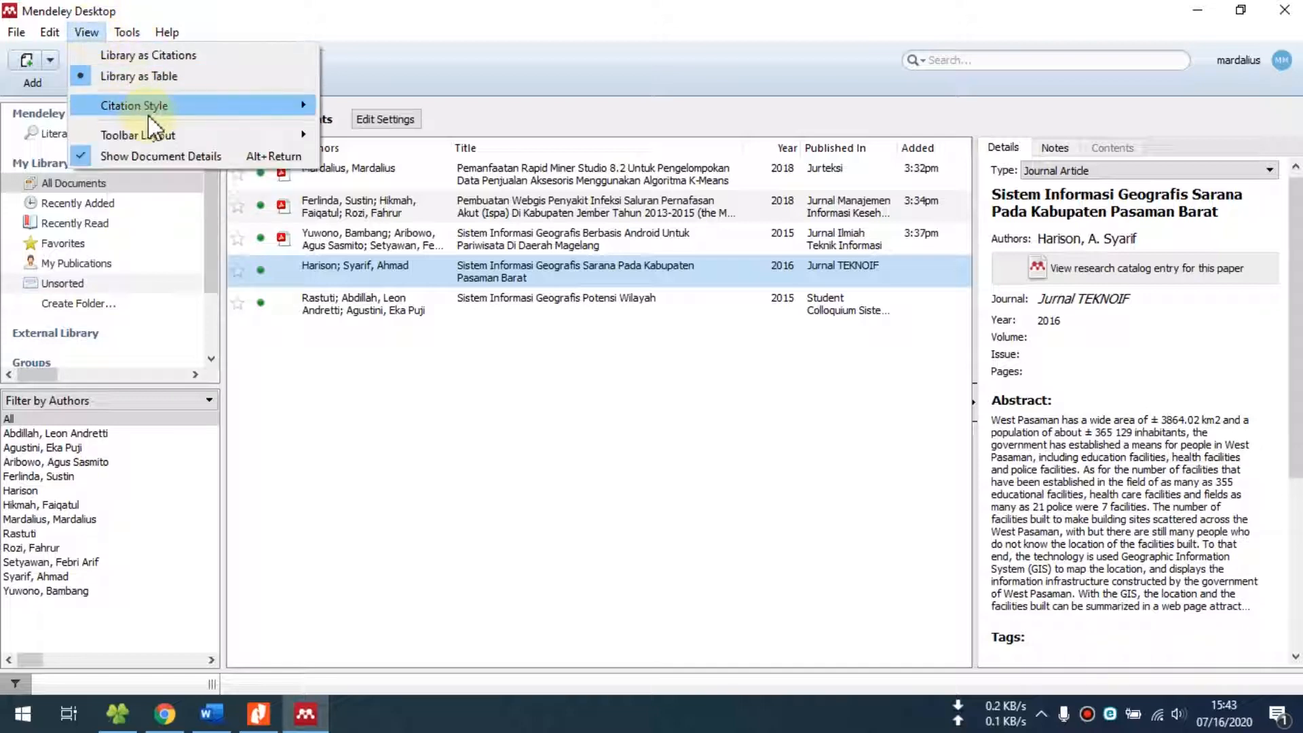
pyautogui.moveTo(194, 107)
pyautogui.click(262, 457)
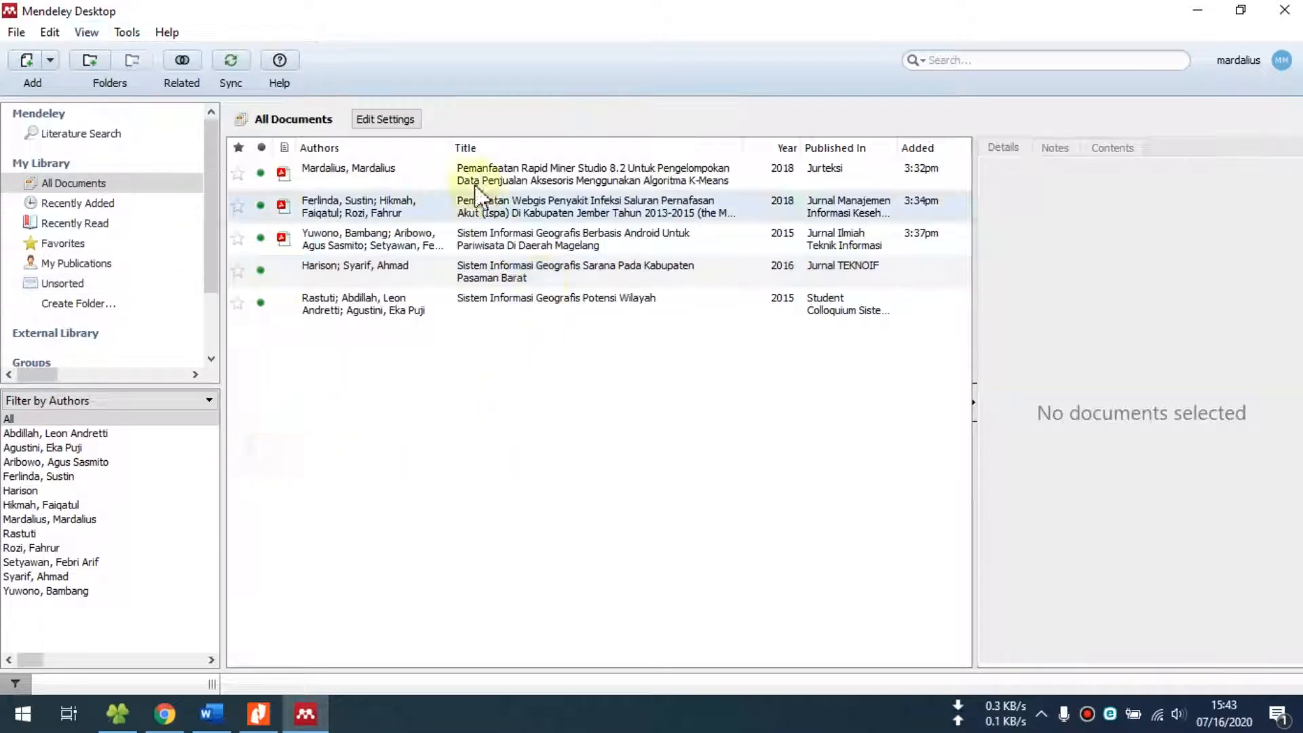
# Close Mendeley Desktop and return to the Word document
pyautogui.click(211, 713)
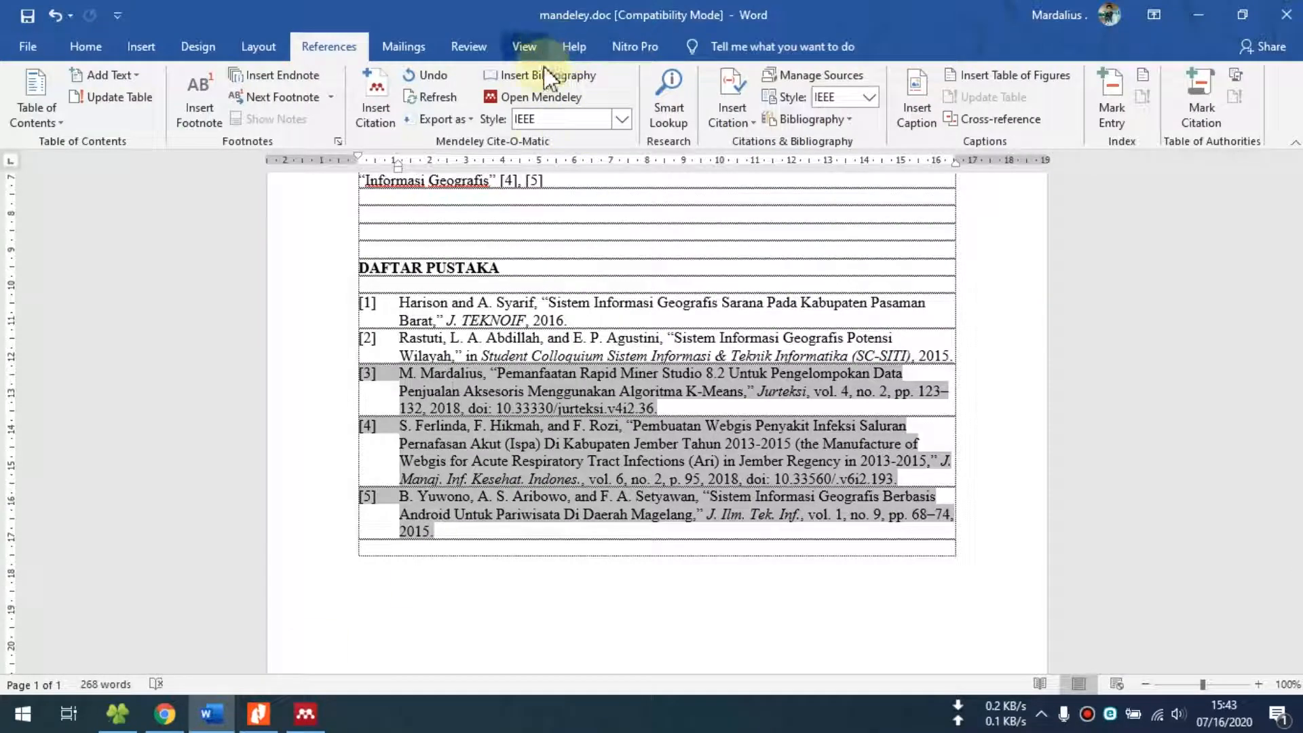
pyautogui.click(325, 714)
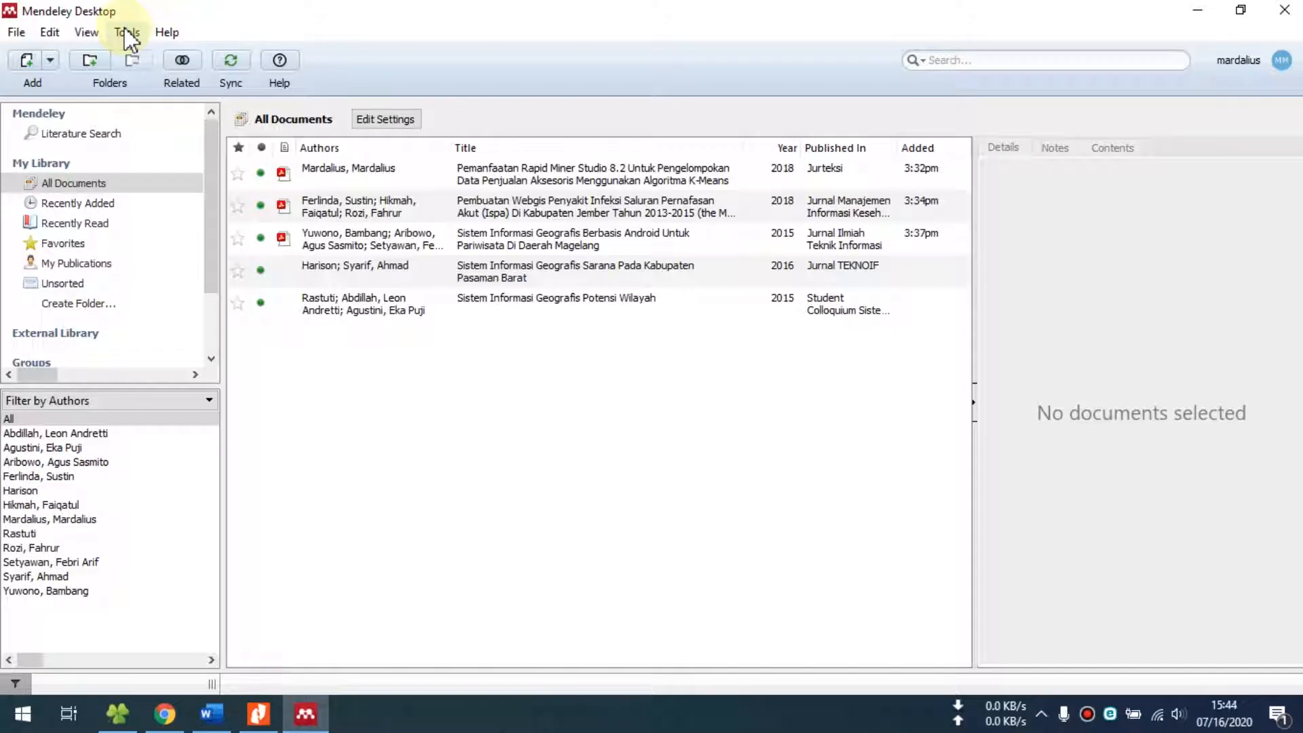
pyautogui.click(1289, 12)
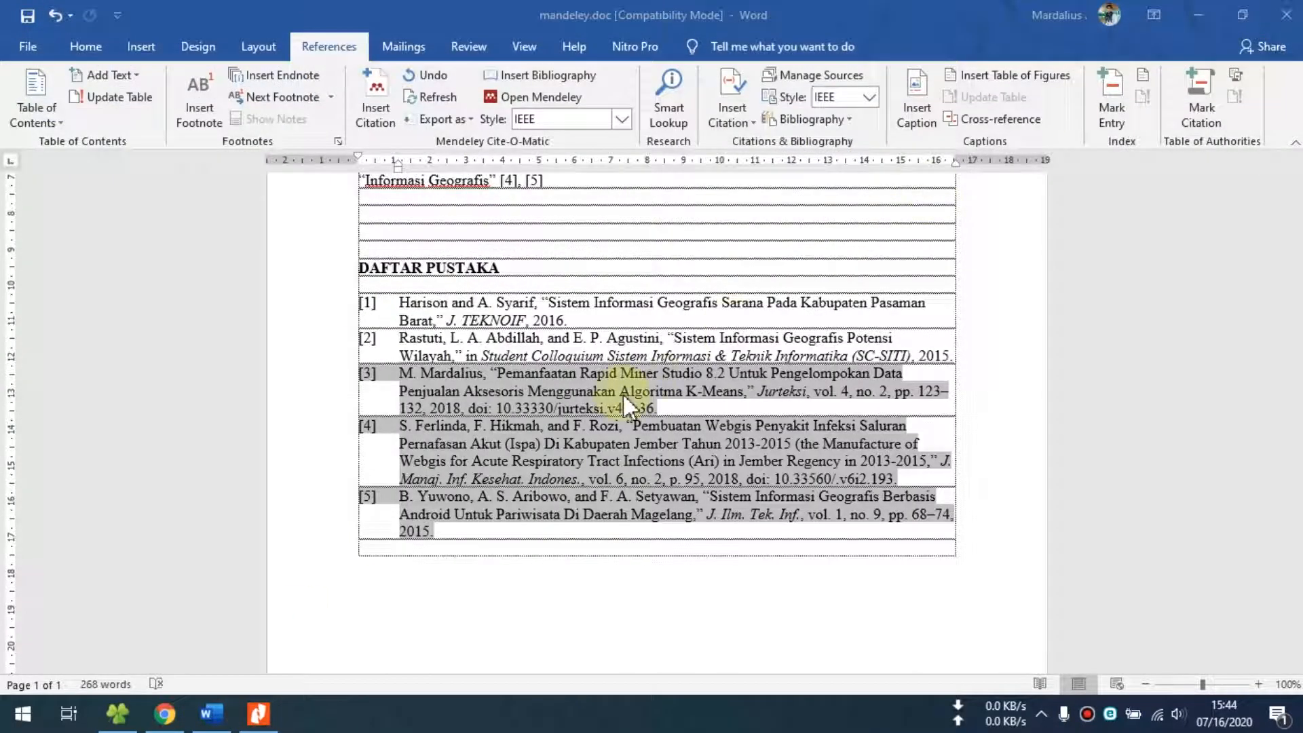
# Review the numbered citations in the three paragraphs against the DAFTAR PUSTAKA entries
pyautogui.click(627, 388)
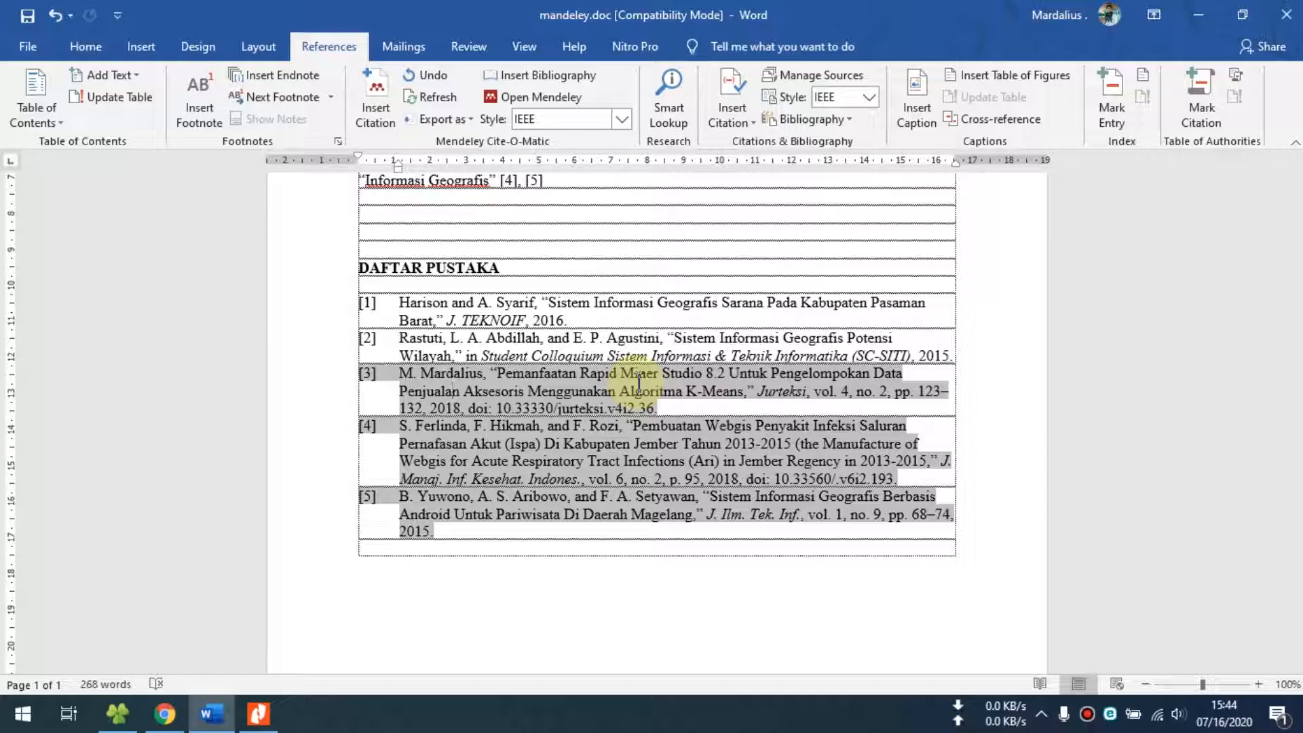
pyautogui.scroll(8, 526, 342)
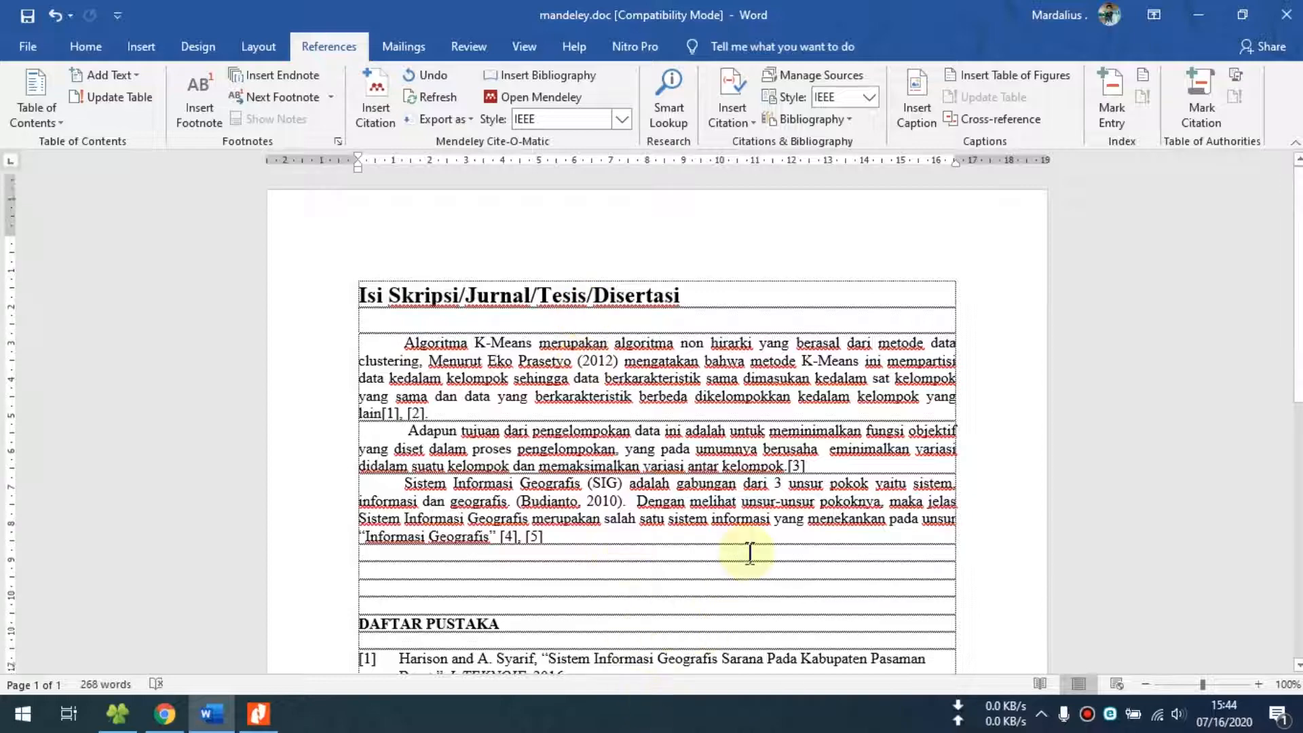
pyautogui.scroll(-5, 749, 553)
pyautogui.scroll(-3, 750, 553)
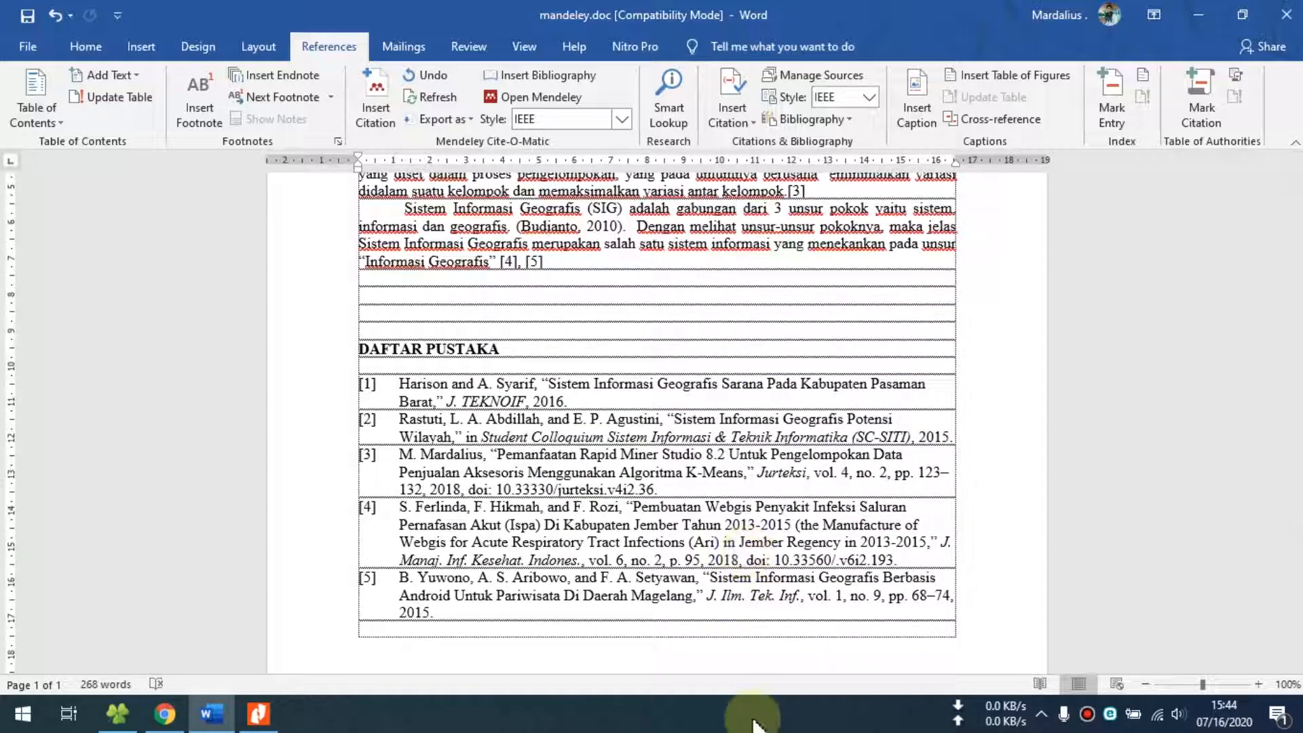